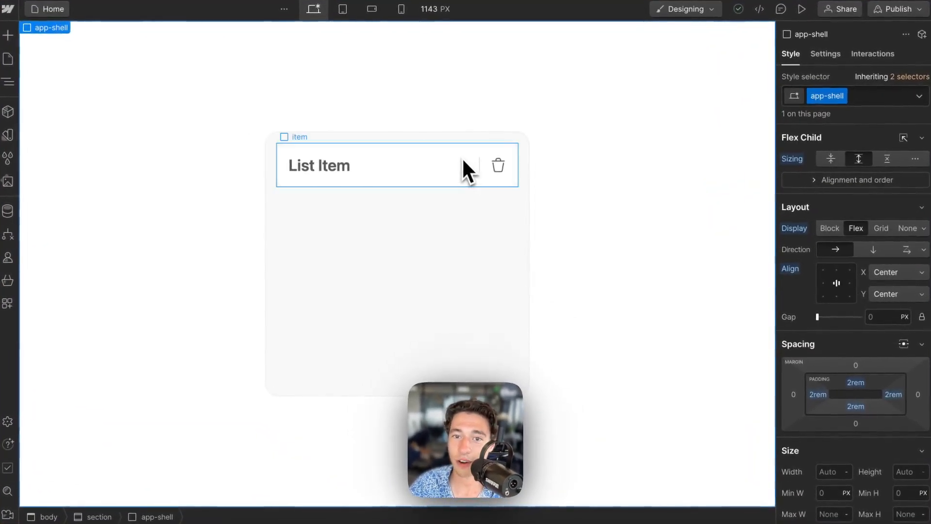
Inspect the nested holder, list item, heading and delete icon elements on the canvas.
click(462, 182)
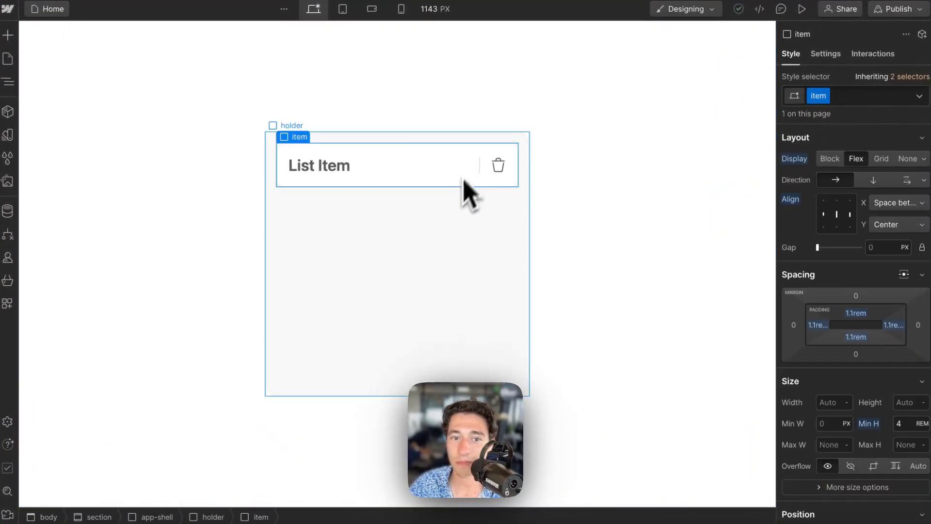
click(432, 240)
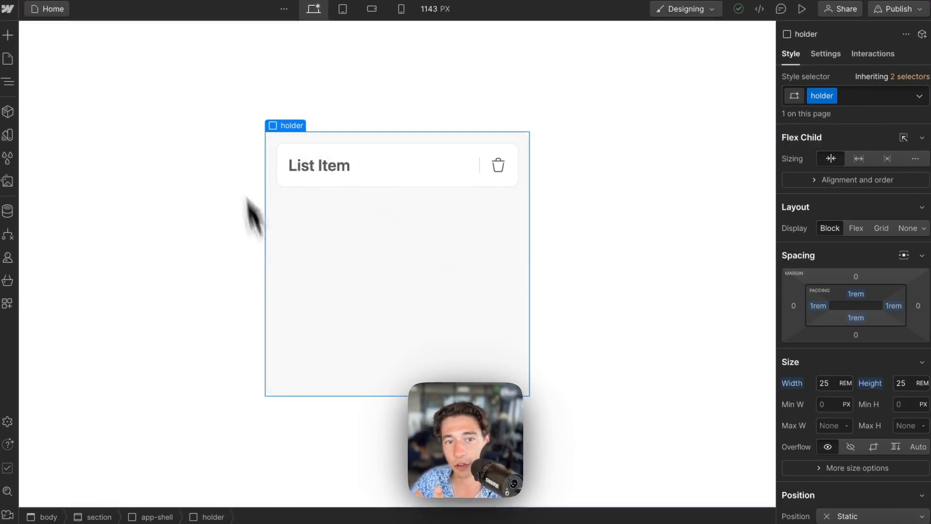
click(443, 160)
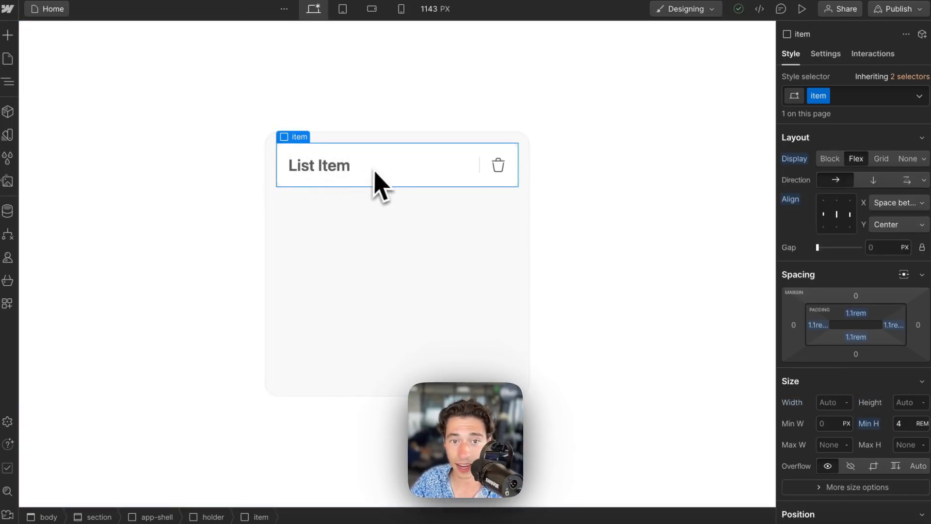
click(330, 168)
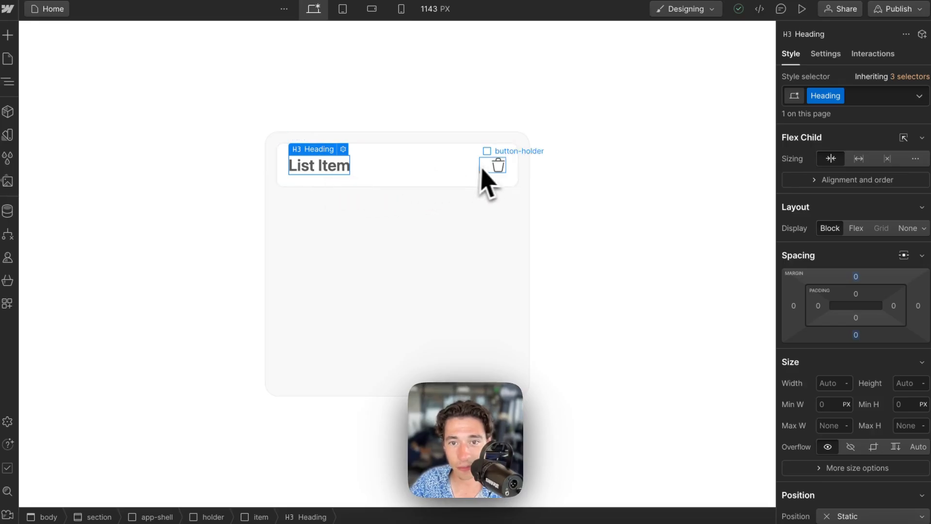
click(498, 165)
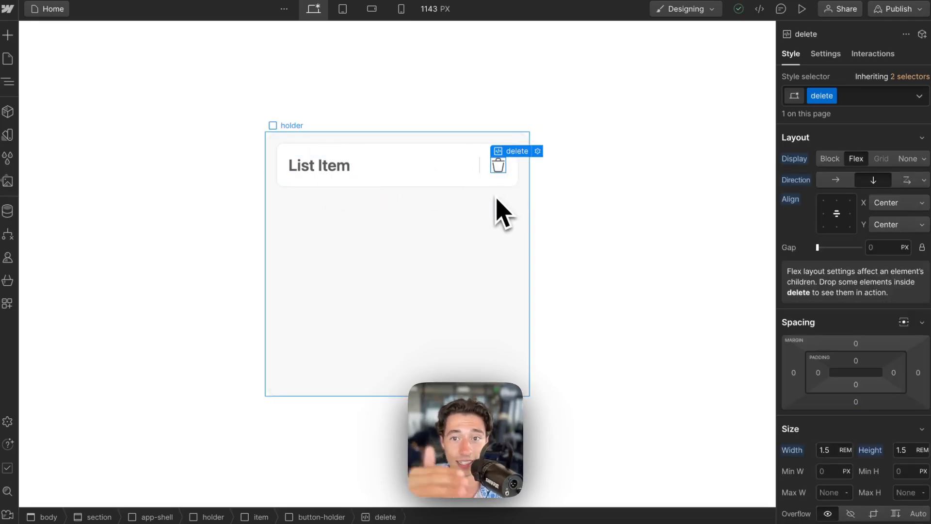
Add a custom attribute named wized to the list item div.
click(473, 182)
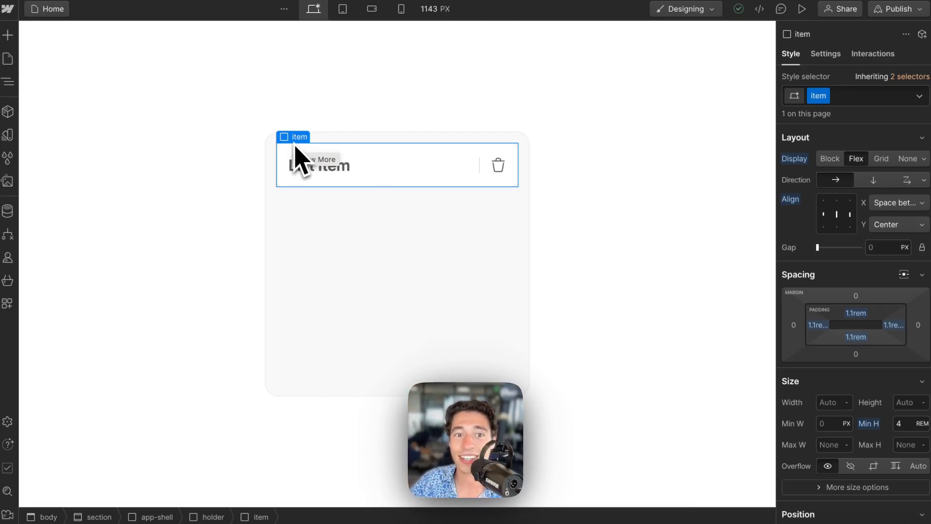
click(834, 57)
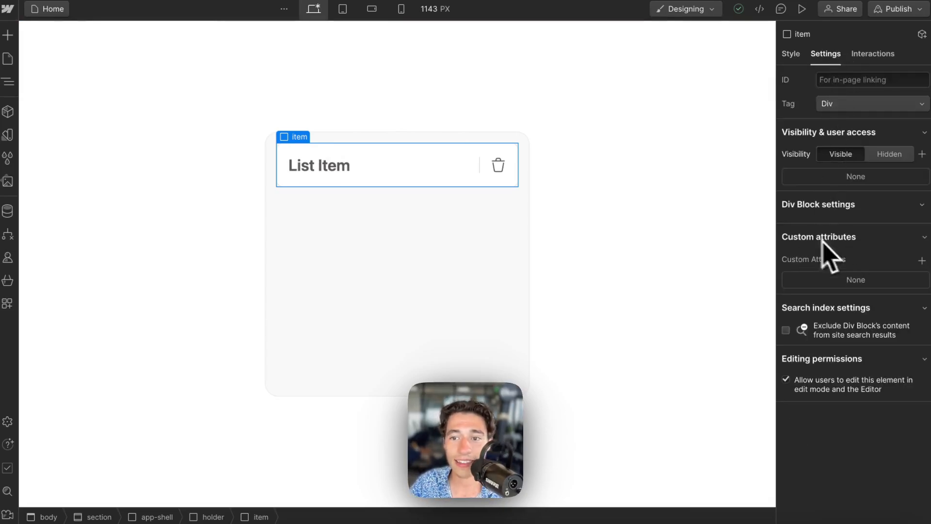
click(922, 261)
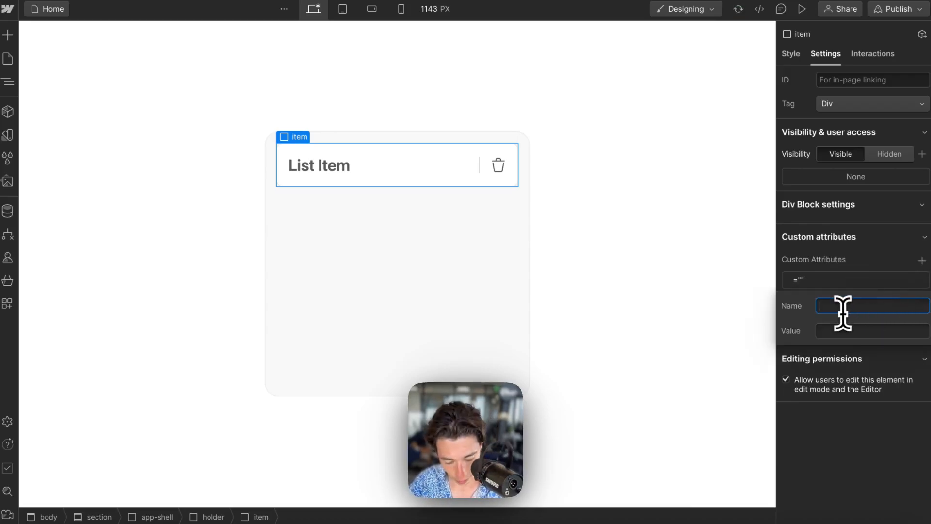
text(wize)
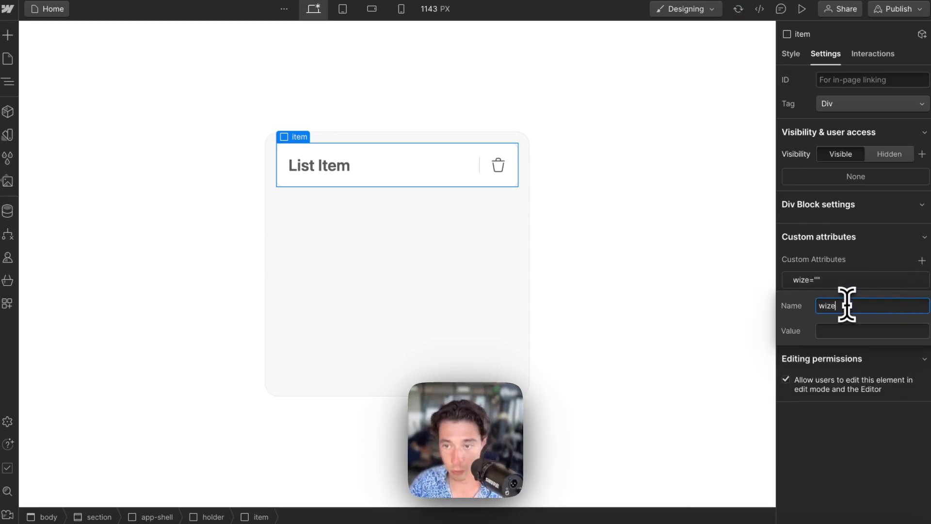
text(d)
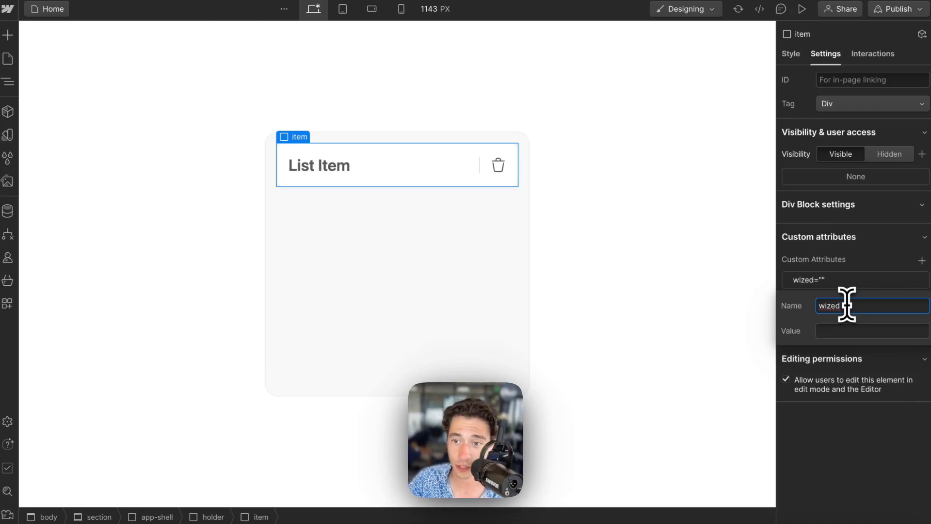
Try the shorthand w-el as the custom attribute's name, and restore the name wized.
key(BackSpace)
key(BackSpace)
key(BackSpace)
key(BackSpace)
text(-el)
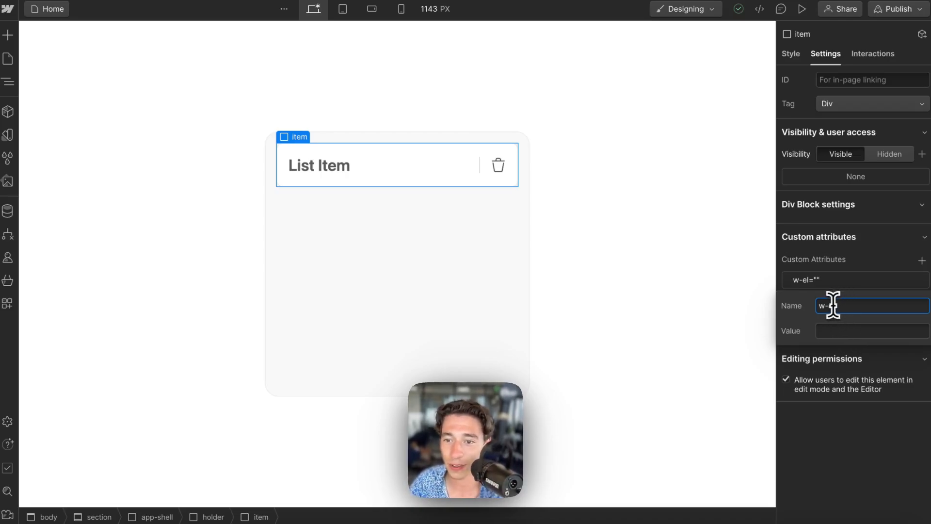
triple_click(832, 305)
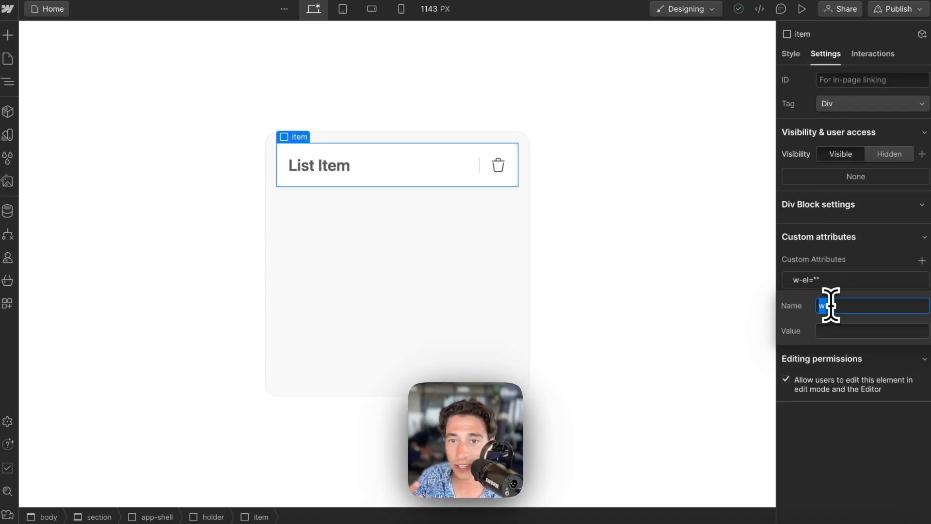
click(831, 306)
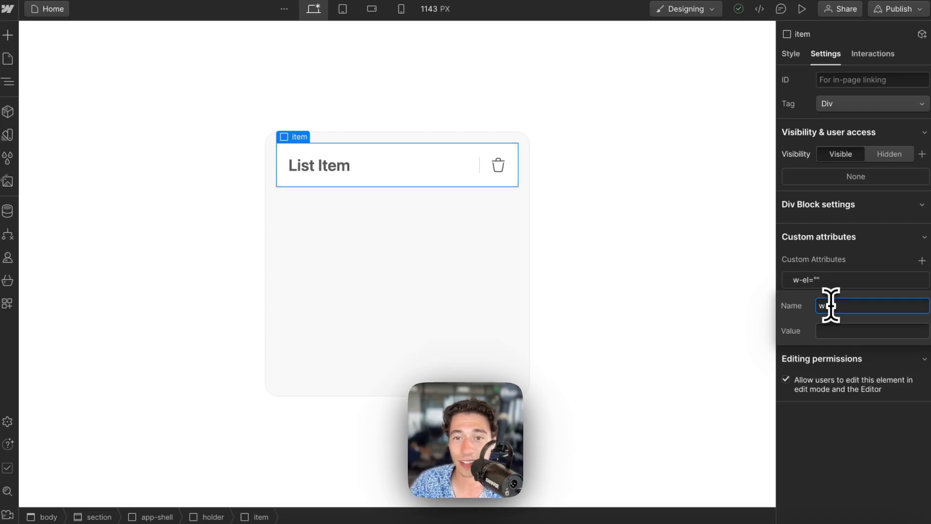
text(-el)
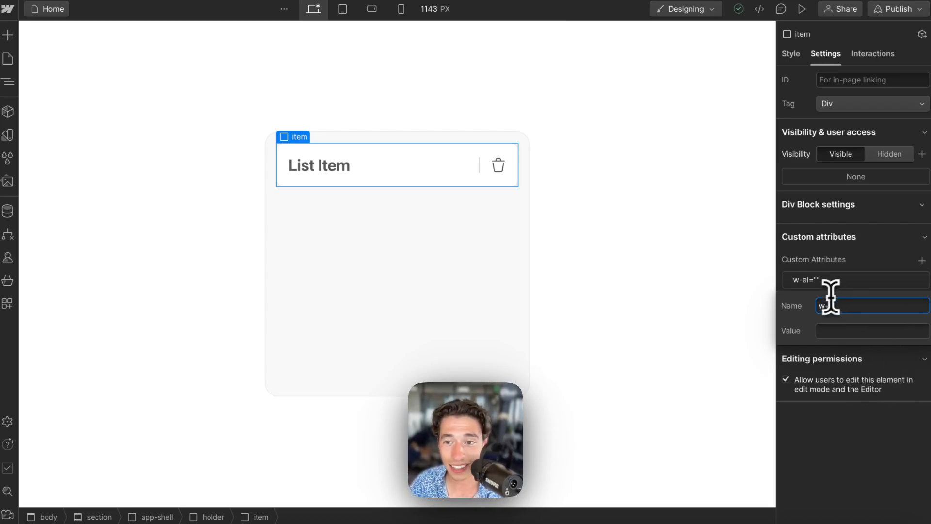
drag(825, 305, 924, 305)
key(BackSpace)
text(ized)
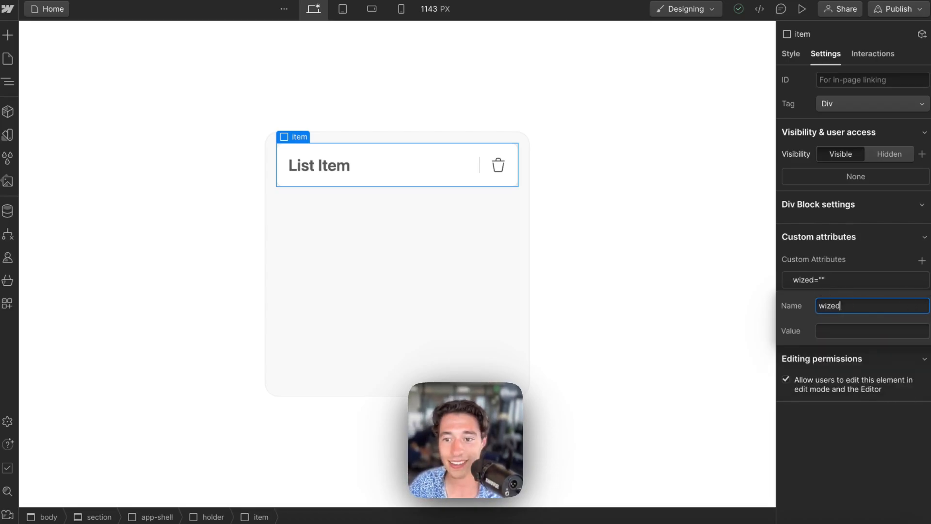
Set the wized attribute's value to listItem.
click(844, 331)
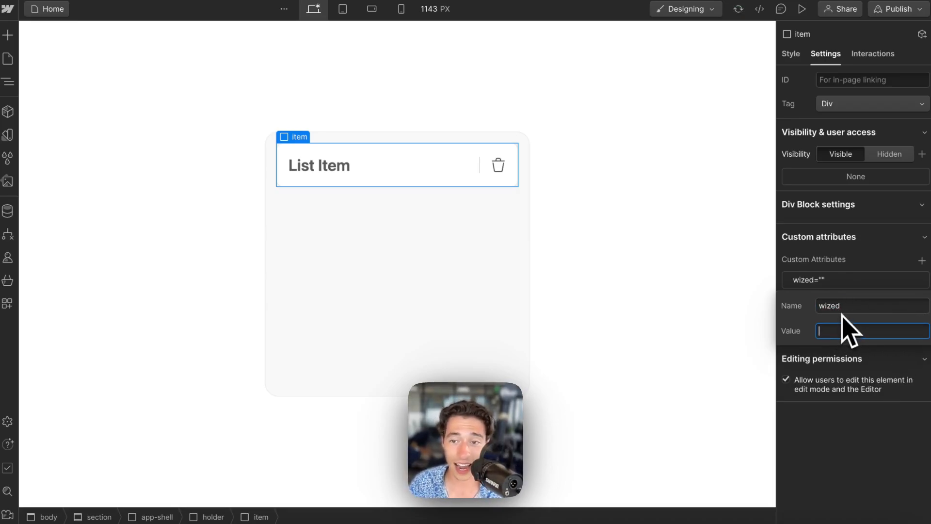
text(listI)
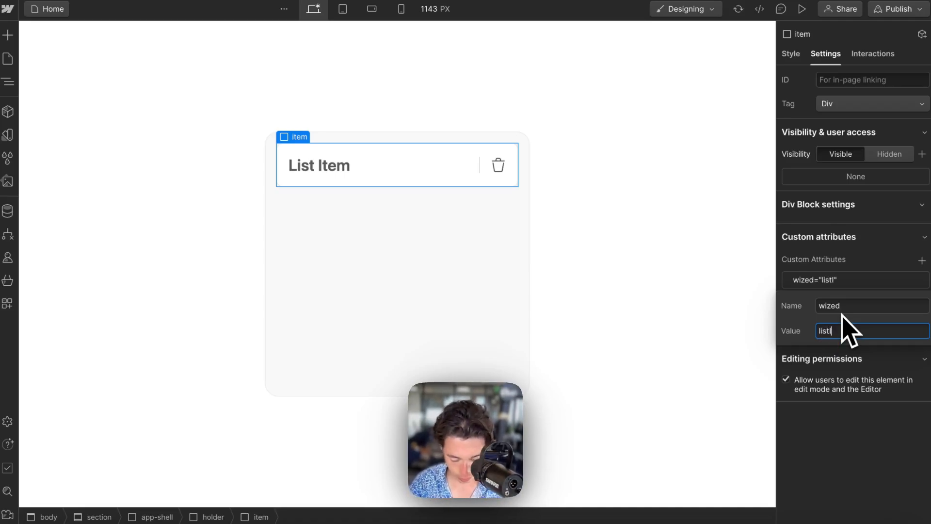
text(tem)
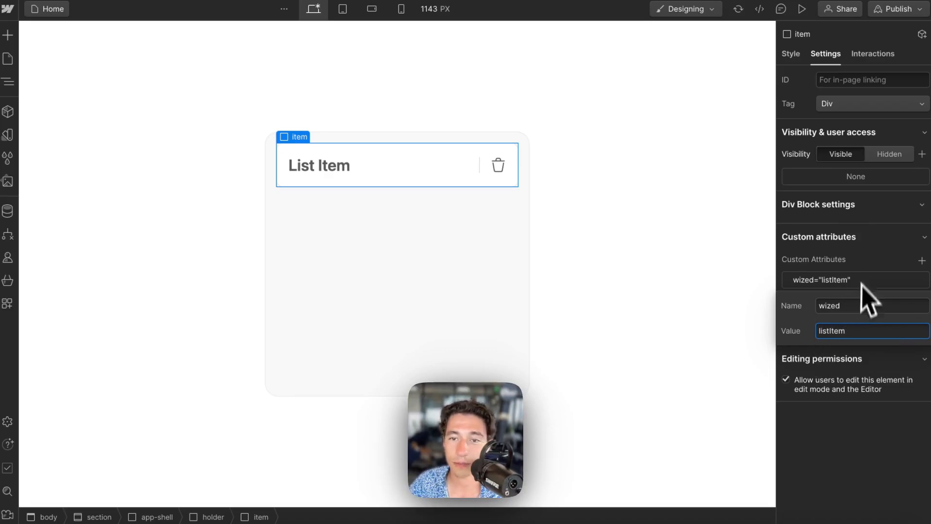
Set the wized attribute's value to the hyphenated form list-item and close the attribute editor.
double_click(863, 334)
text(list-)
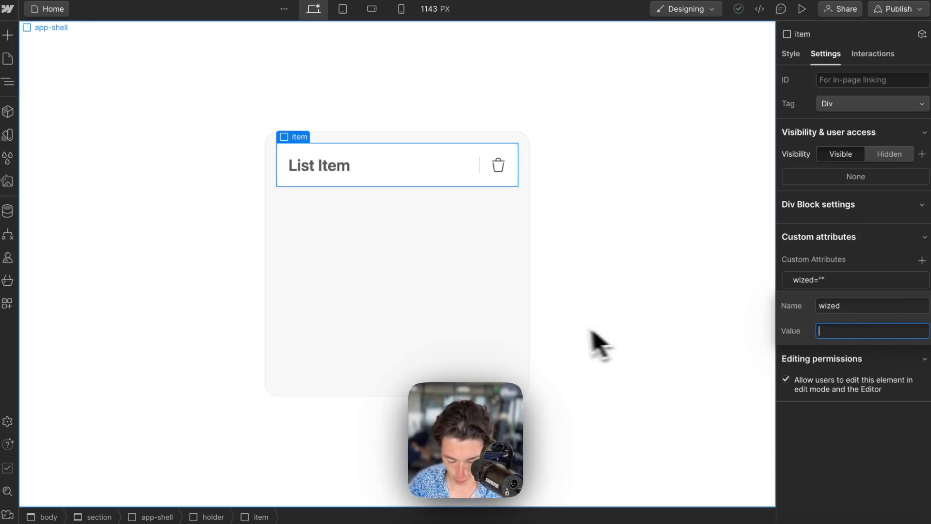
text(item)
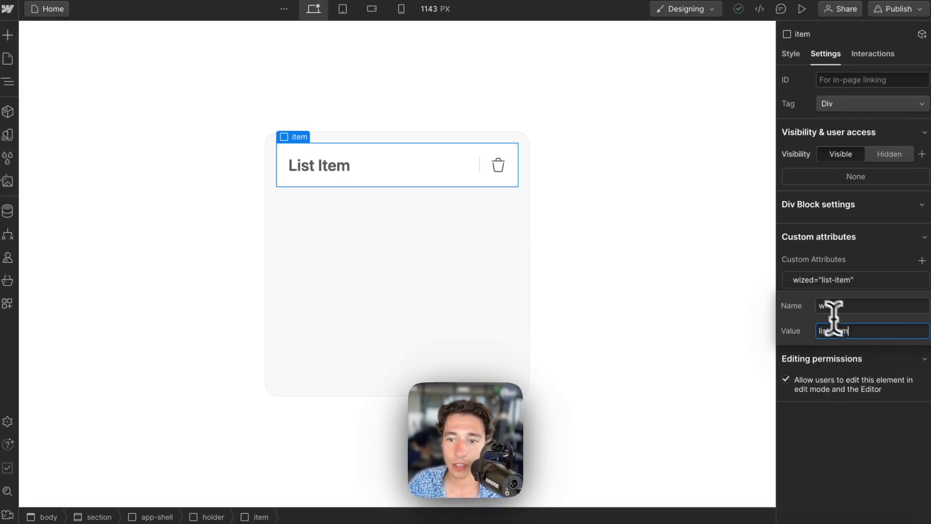
drag(866, 329, 803, 308)
click(859, 250)
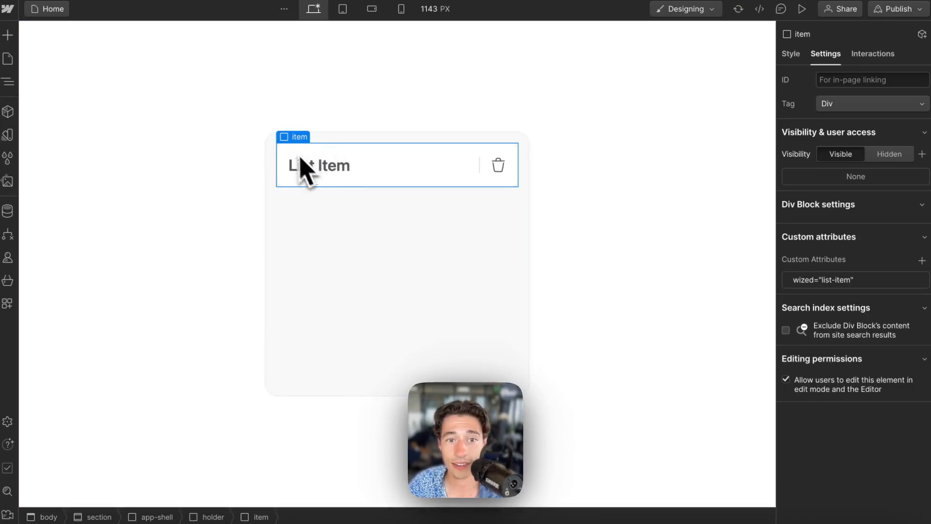
Publish the site to its webflow.io staging domain and close the publishing dialog.
click(879, 8)
click(873, 199)
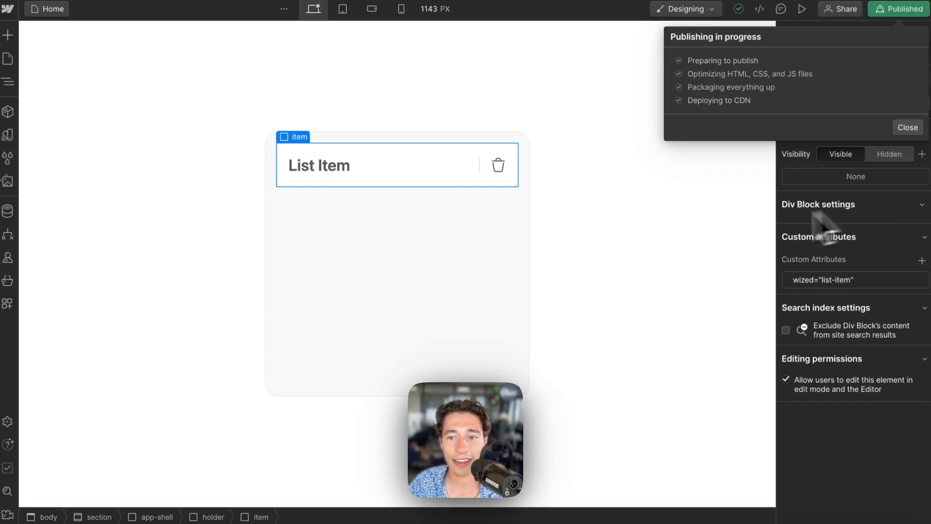
click(791, 199)
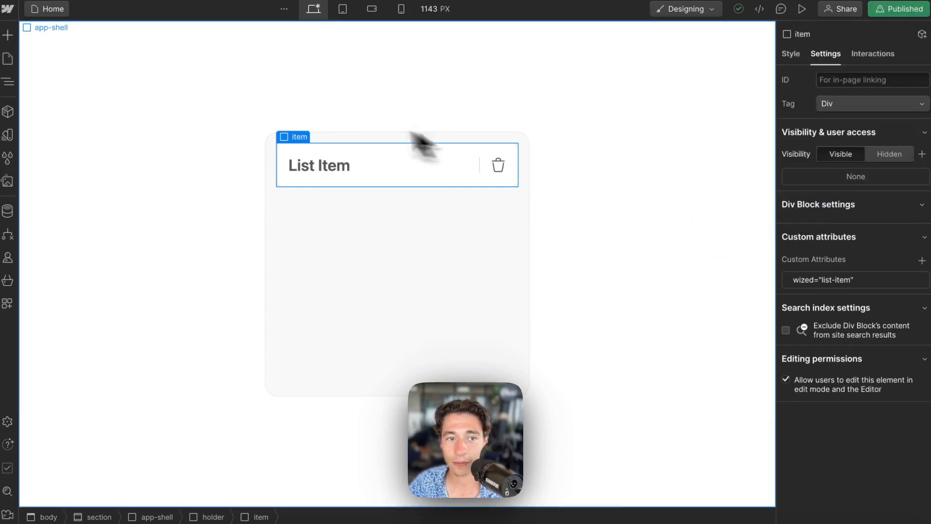
Switch to Wized, turn on X-Ray mode and reload the canvas to reveal the tagged elements.
mouse_move(62, 90)
click(72, 70)
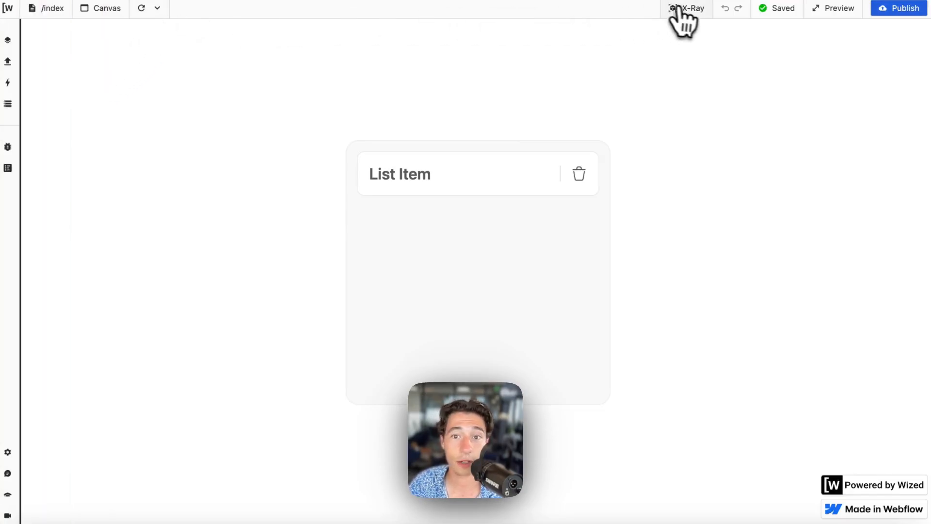
click(699, 9)
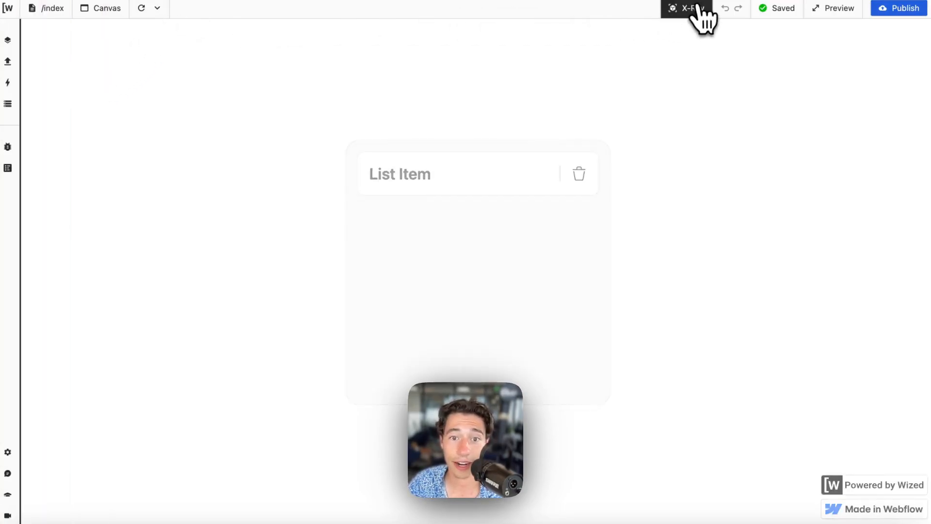
click(142, 8)
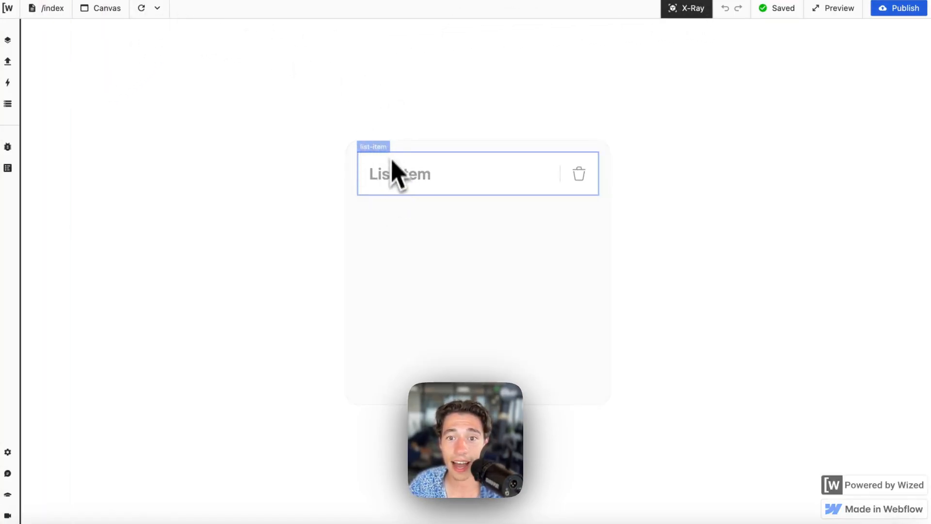
Switch back to Webflow and rename the list item's custom attribute to w-el, keeping the value list-item.
mouse_move(63, 94)
mouse_move(21, 174)
click(22, 70)
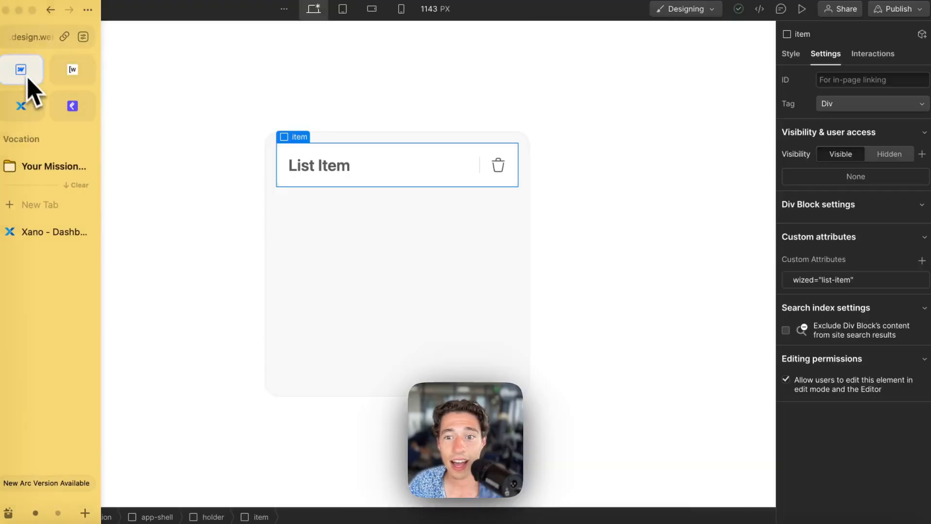
click(822, 284)
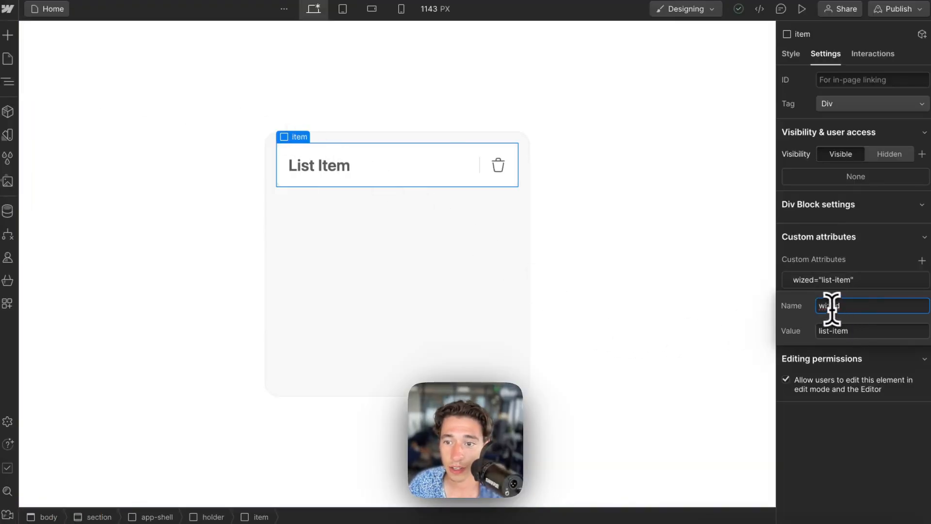
drag(828, 306, 905, 306)
key(BackSpace)
text(-el)
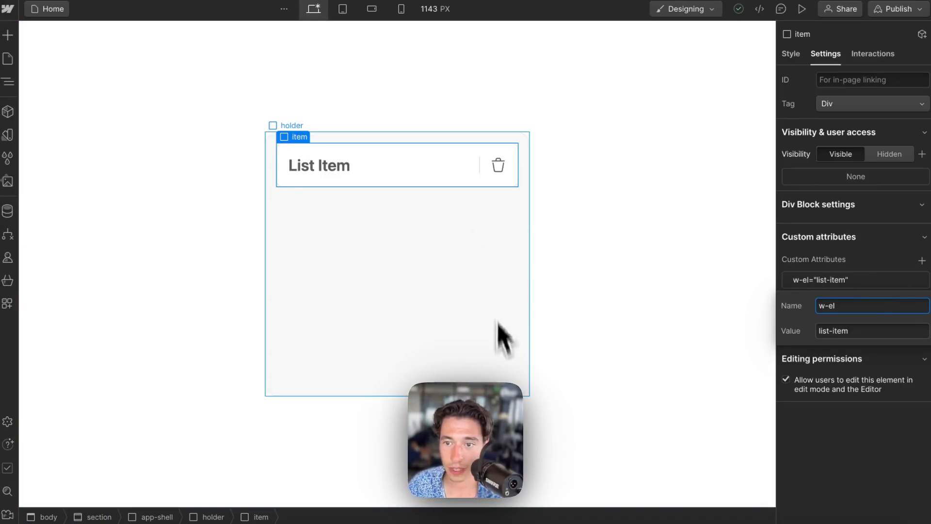
key(Return)
Republish the site to the staging domain and reload it on the Wized canvas.
click(895, 9)
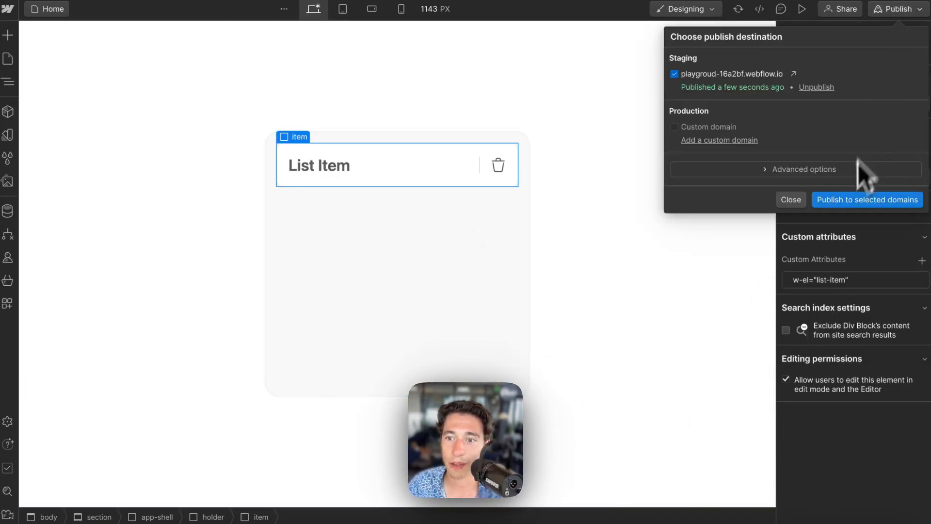
click(839, 200)
mouse_move(21, 71)
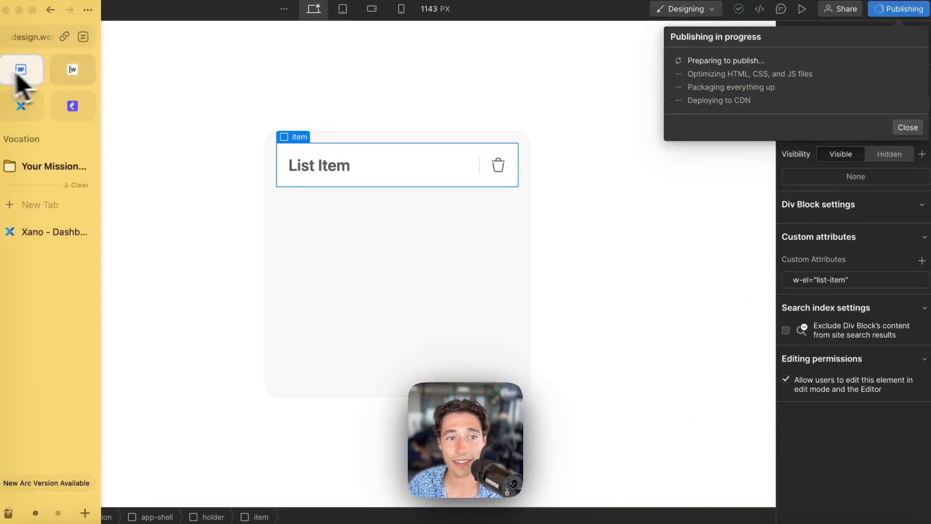
click(83, 74)
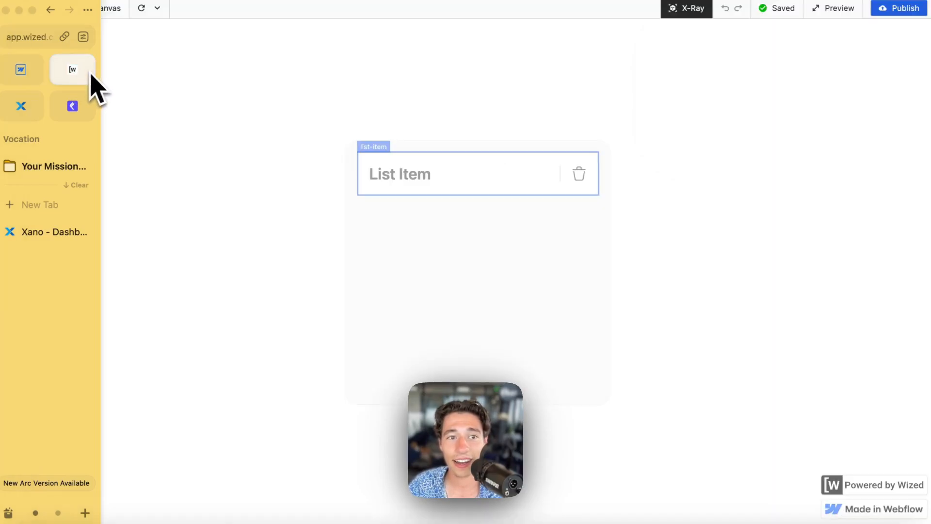
click(136, 15)
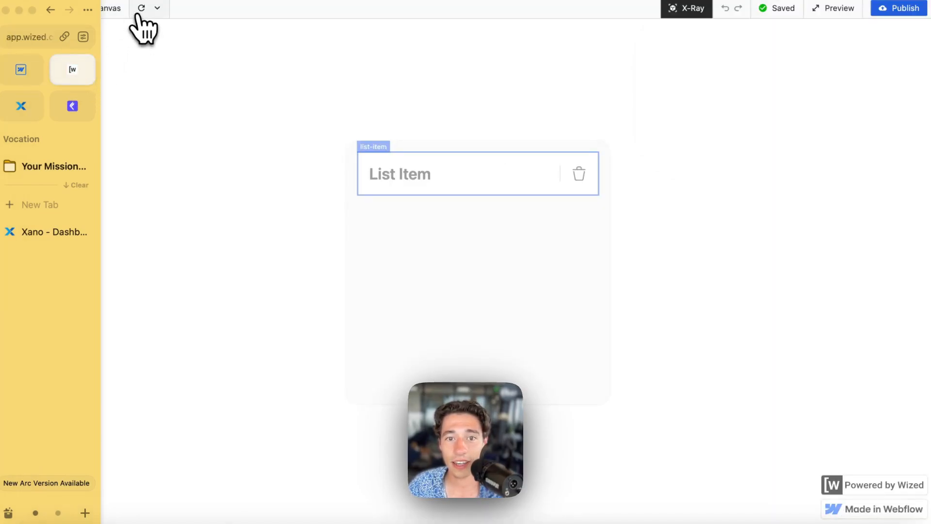
click(137, 15)
Return to Webflow and close the publish dialog.
click(21, 75)
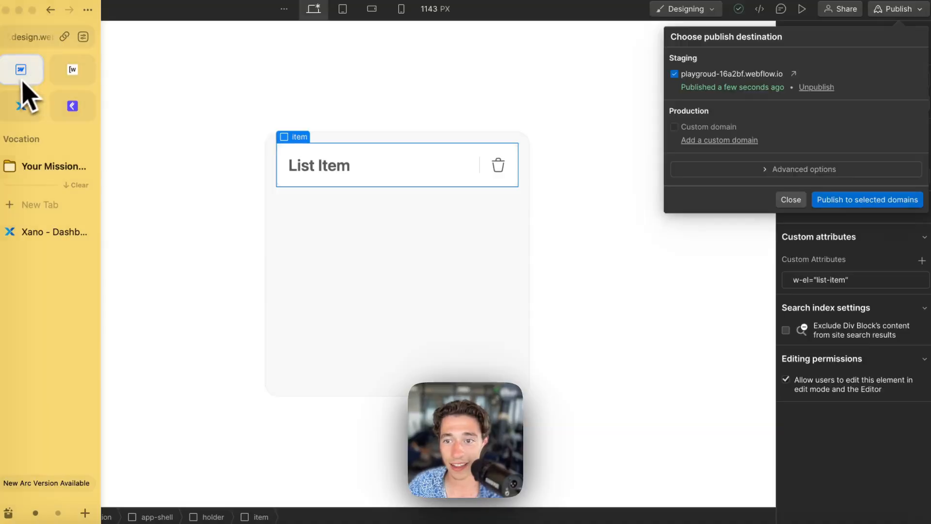
click(792, 199)
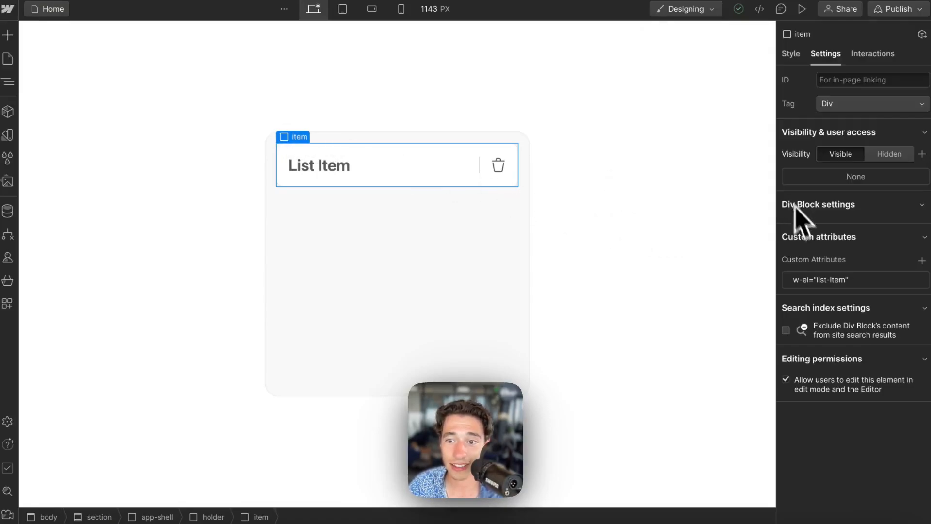
Check the name and value of the list item's custom attribute.
click(830, 282)
drag(848, 304, 780, 321)
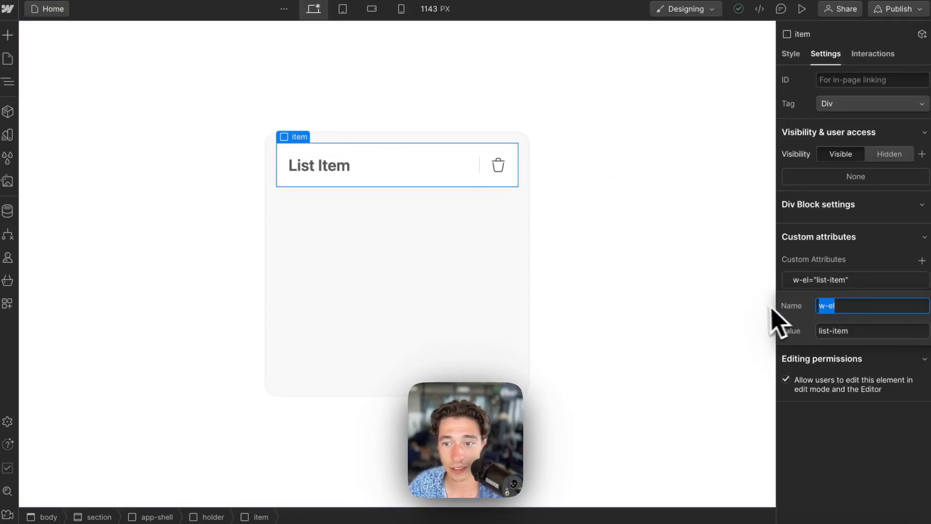
click(874, 261)
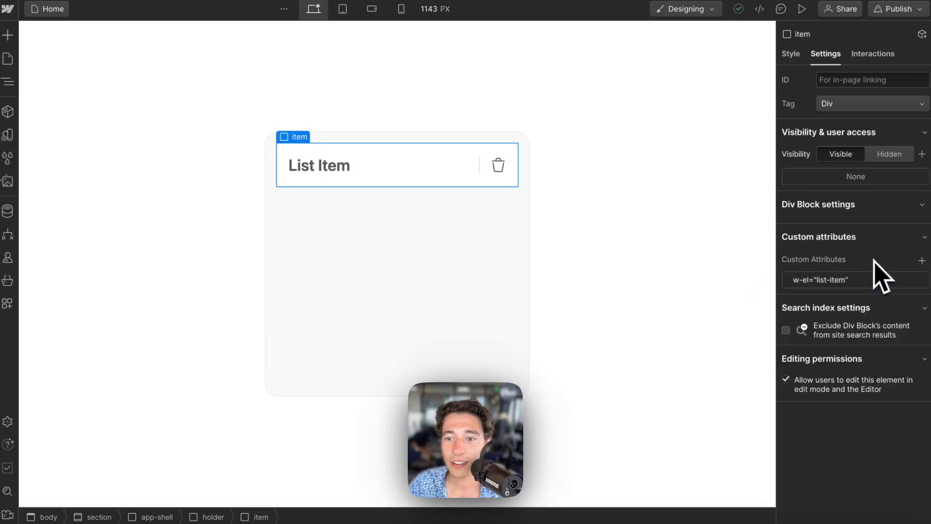
Add a custom attribute named w-el with the value list-item-text to the List Item heading.
click(329, 172)
click(922, 284)
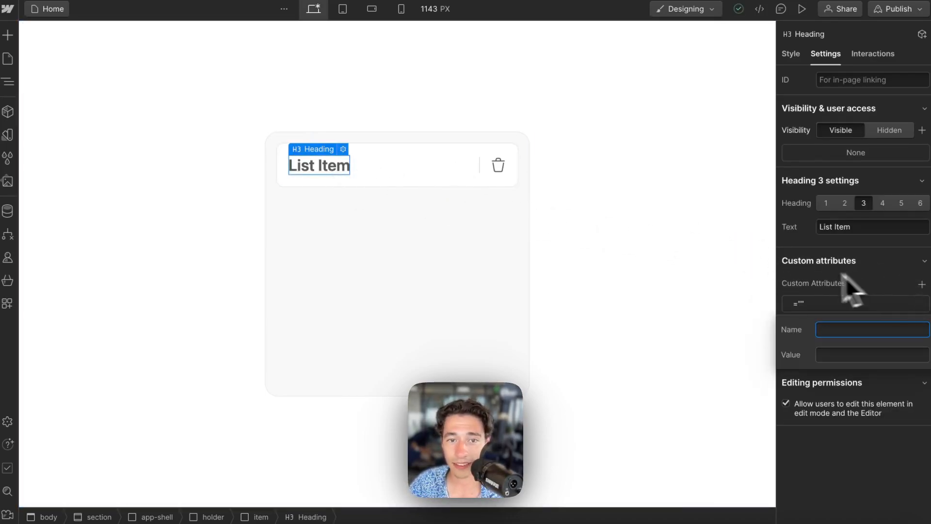
text(w-el)
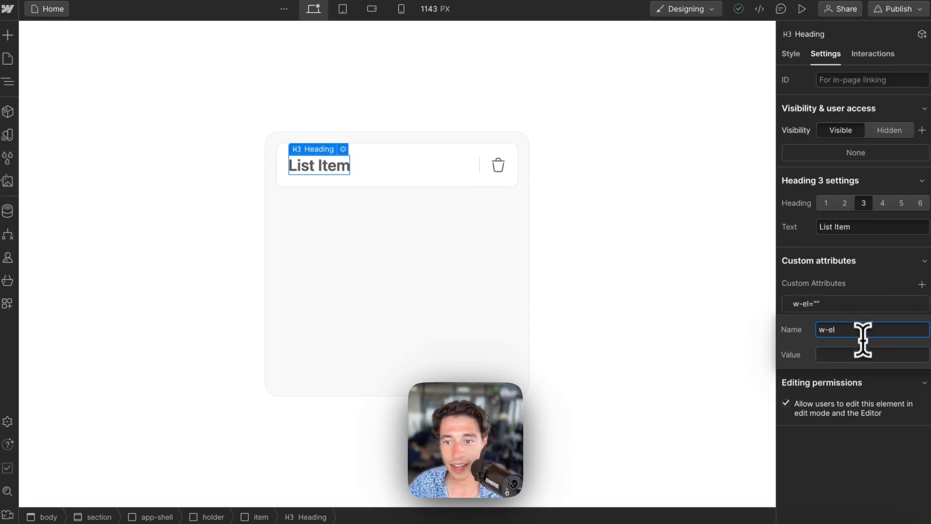
click(847, 355)
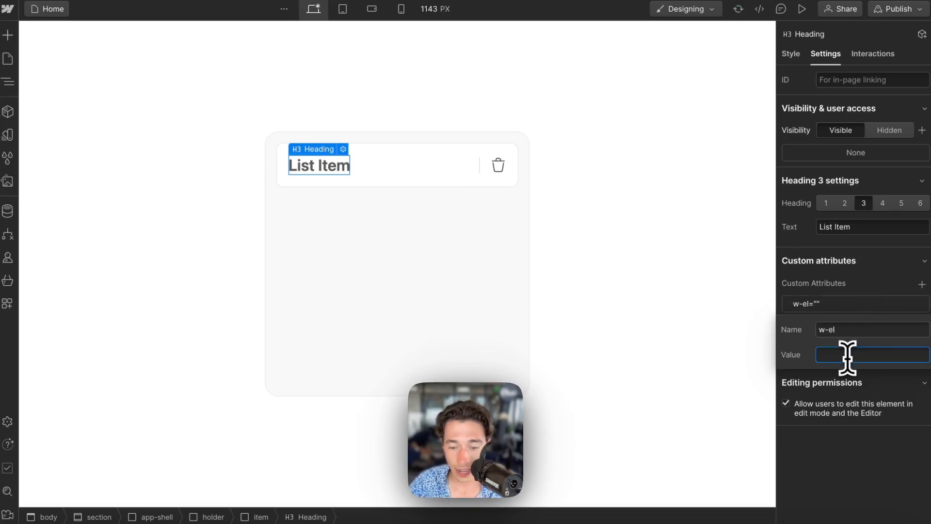
text(list)
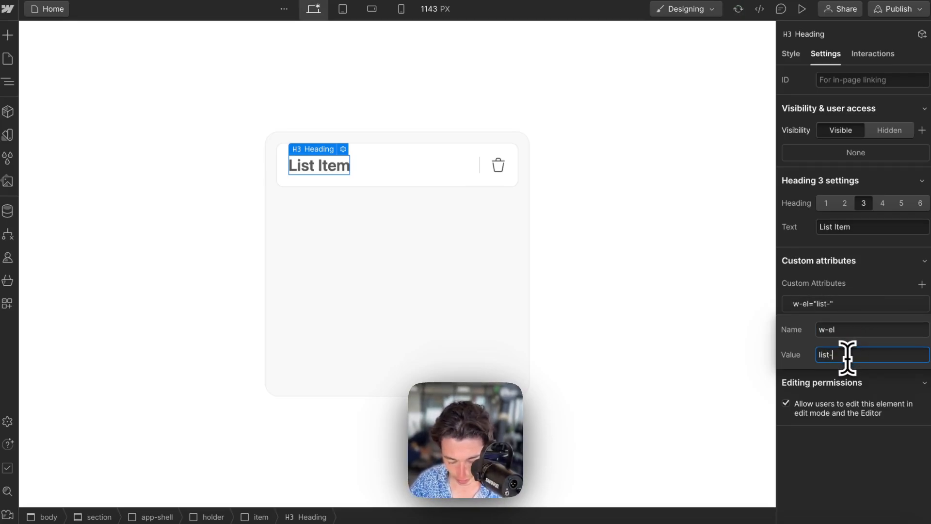
text(-item-geadibng)
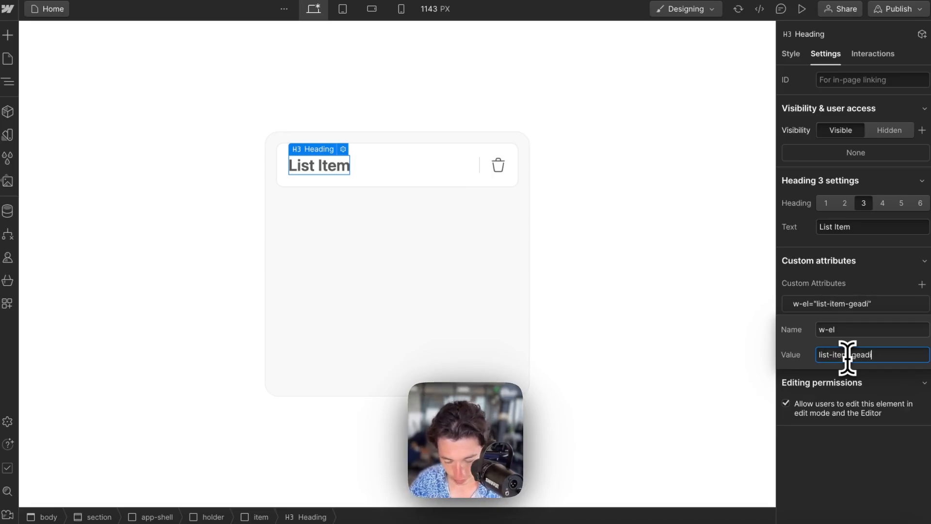
key(BackSpace)
key(BackSpace)
key(BackSpace)
key(BackSpace)
key(BackSpace)
key(BackSpace)
key(BackSpace)
key(BackSpace)
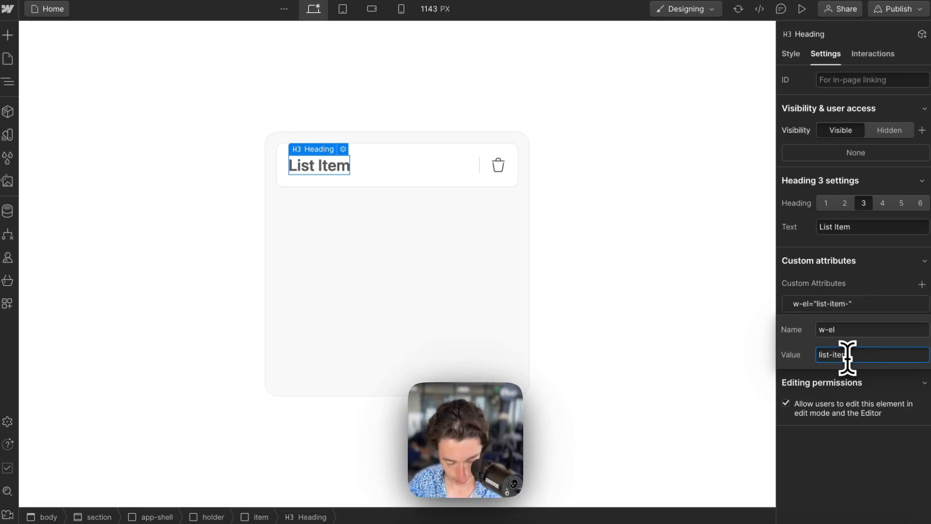
text(text)
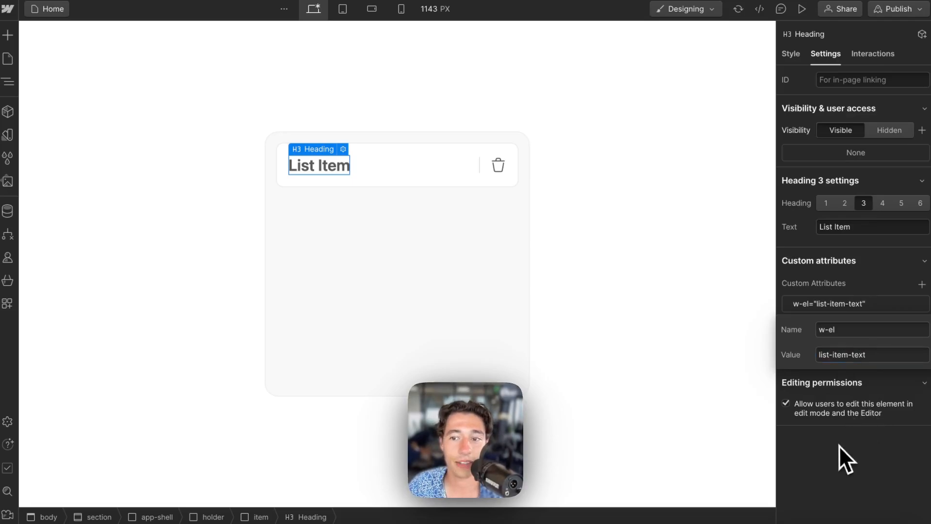
click(839, 447)
Republish the site to the staging domain and switch to Wized to check the tagged heading.
click(912, 9)
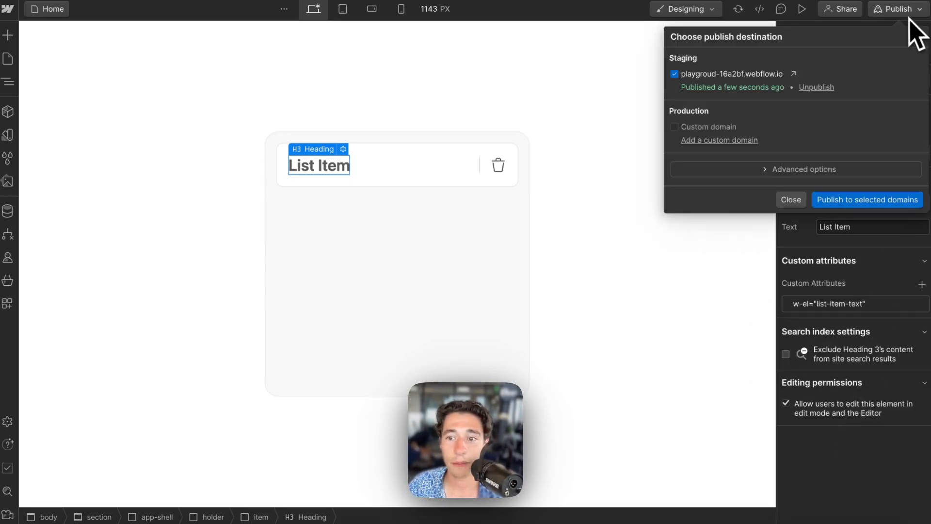
click(832, 203)
mouse_move(31, 202)
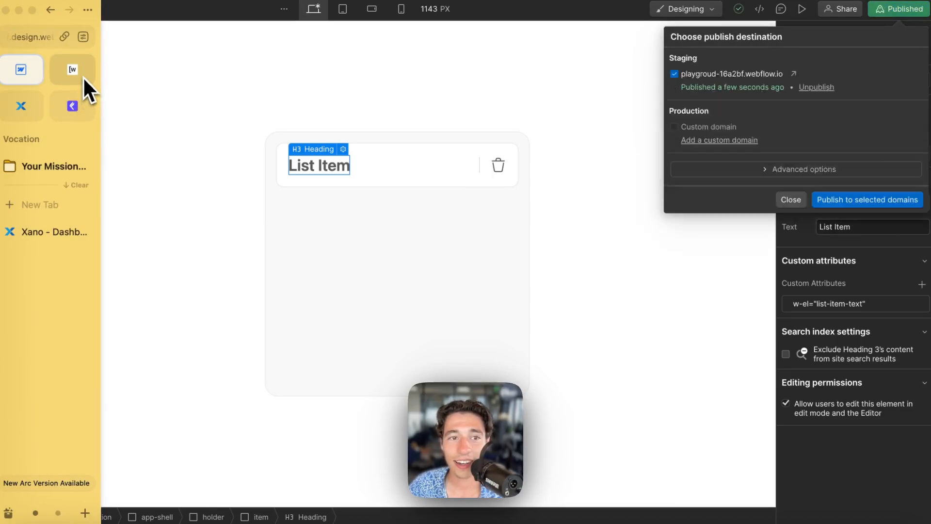
click(83, 77)
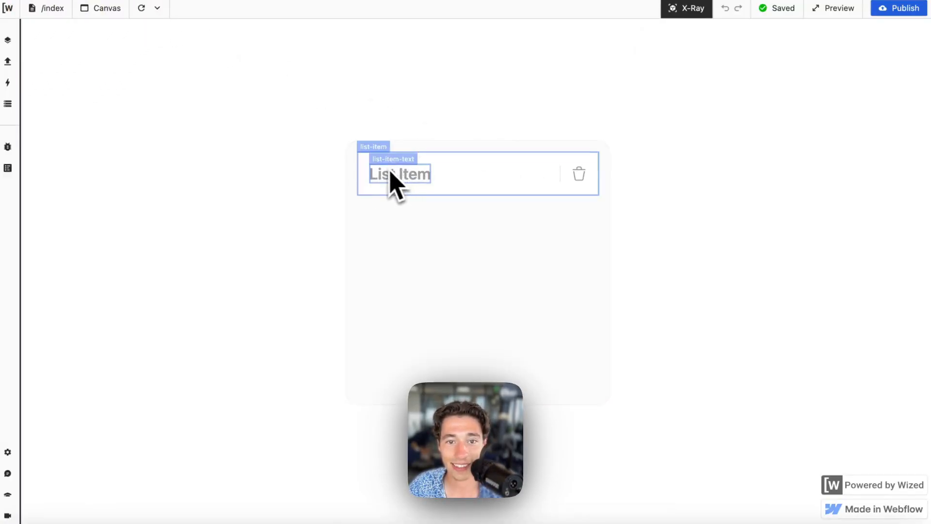
Switch back to Webflow and give the trash icon embed a custom attribute named w-el with the value delete-item.
mouse_move(21, 141)
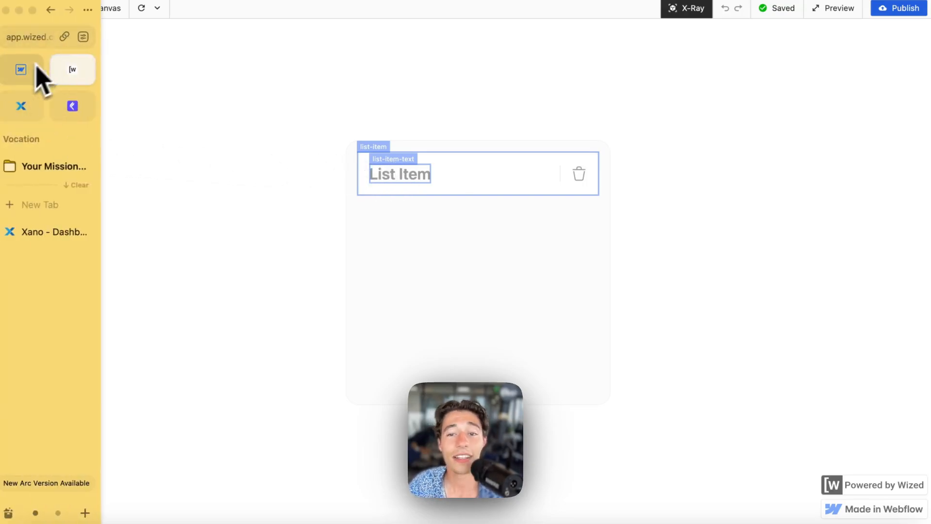
click(21, 71)
click(792, 200)
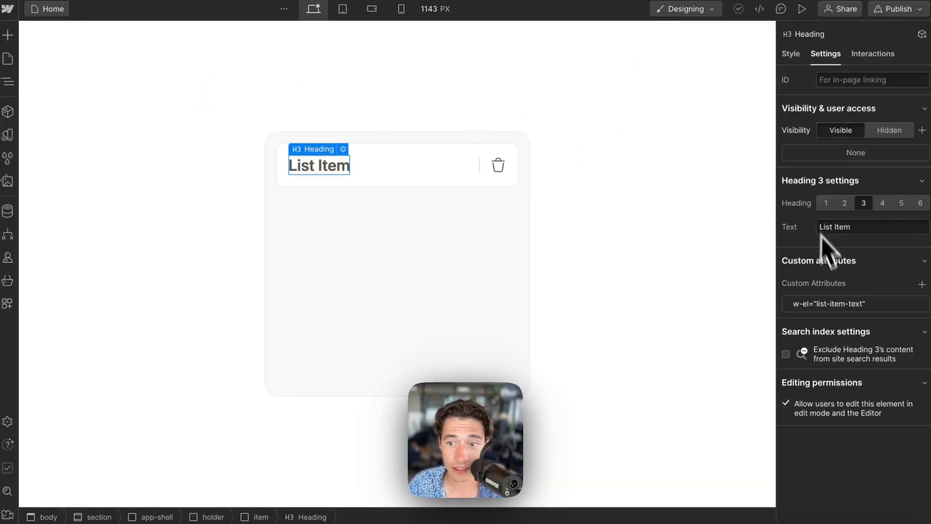
click(503, 171)
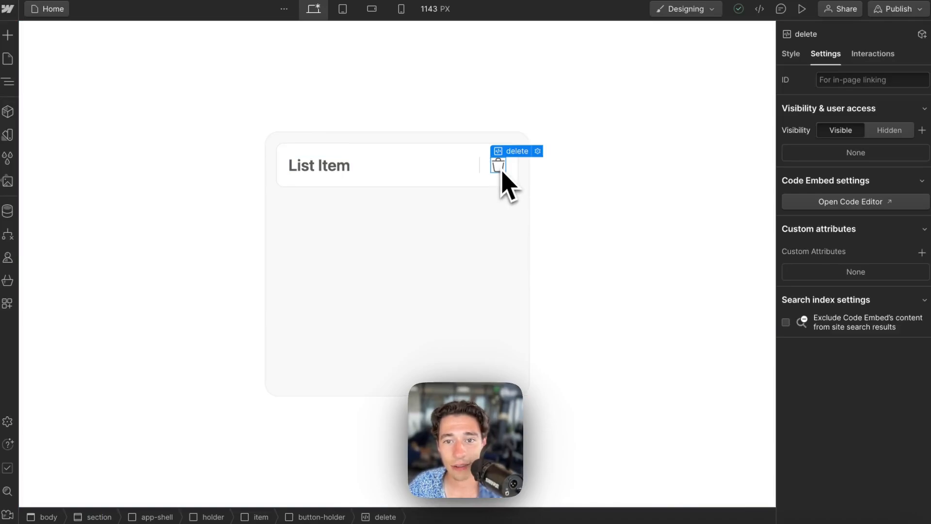
click(922, 252)
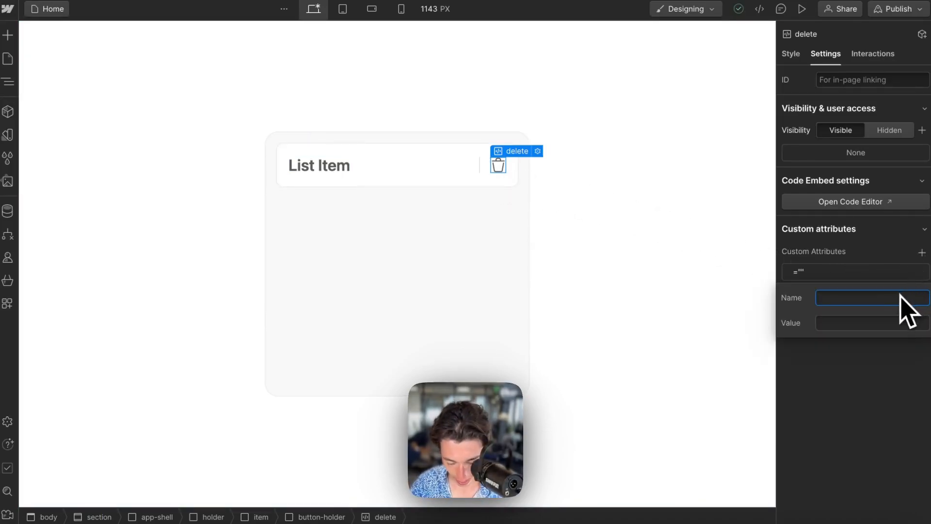
text(w=)
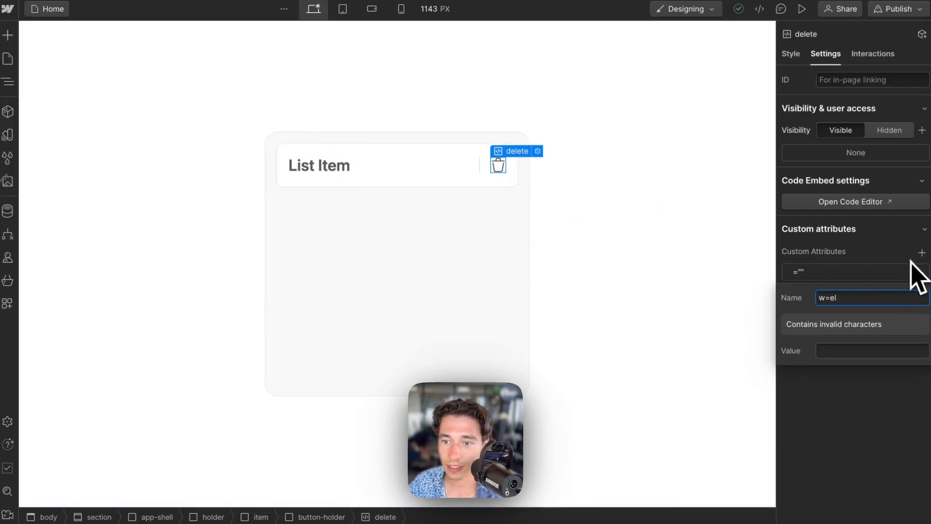
text(el)
key(BackSpace)
key(BackSpace)
key(BackSpace)
text(-e)
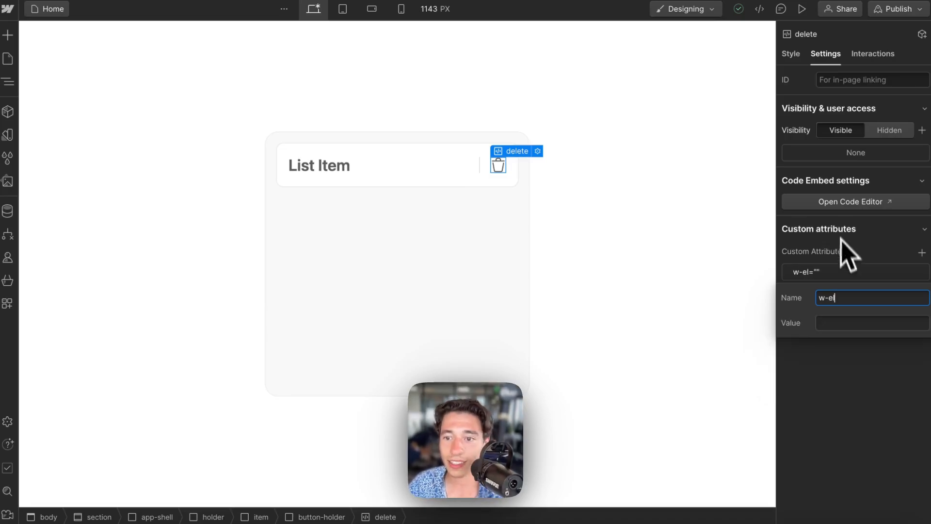
click(839, 323)
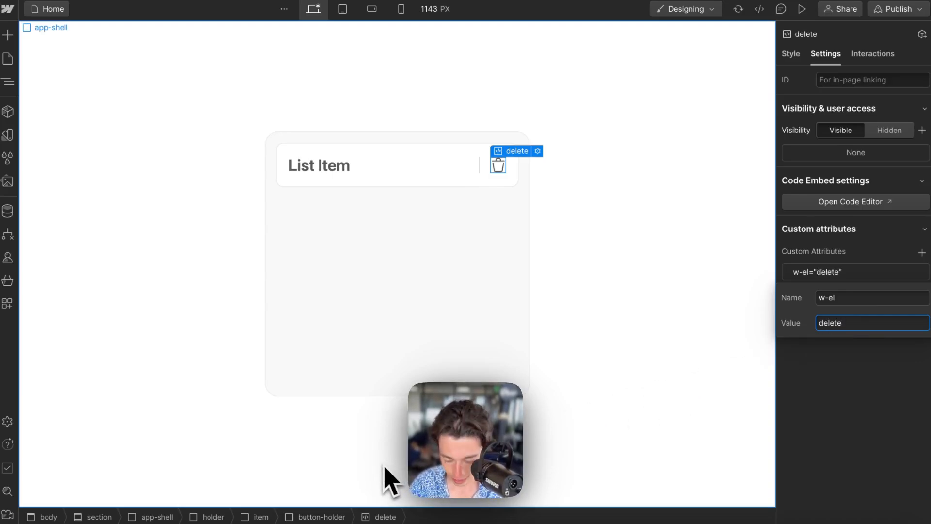
text(delete-item)
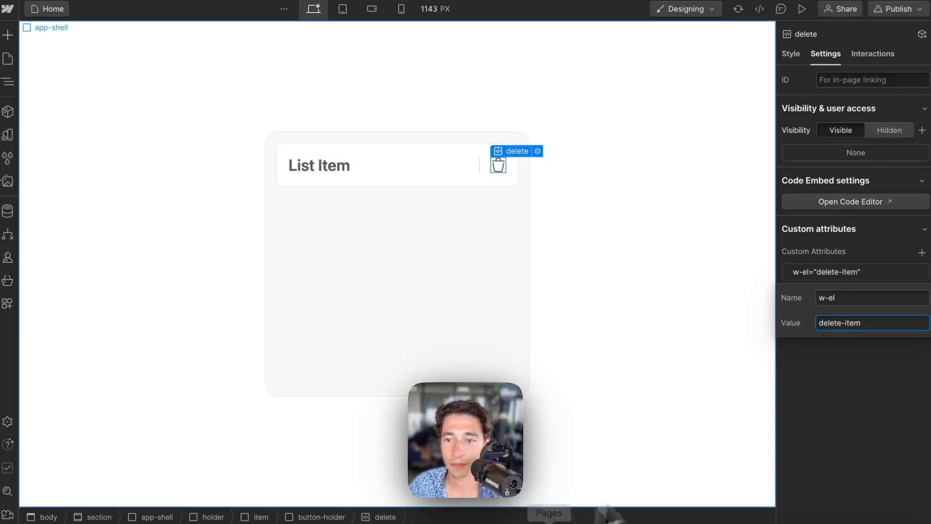
click(823, 394)
Publish the tagged trash icon to the staging domain and switch to Wized to check it on the canvas.
click(901, 10)
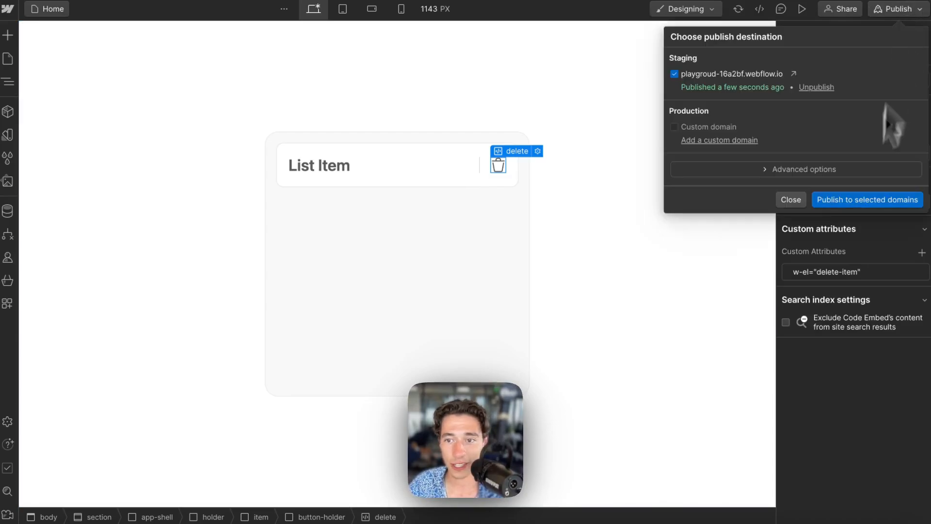
click(846, 203)
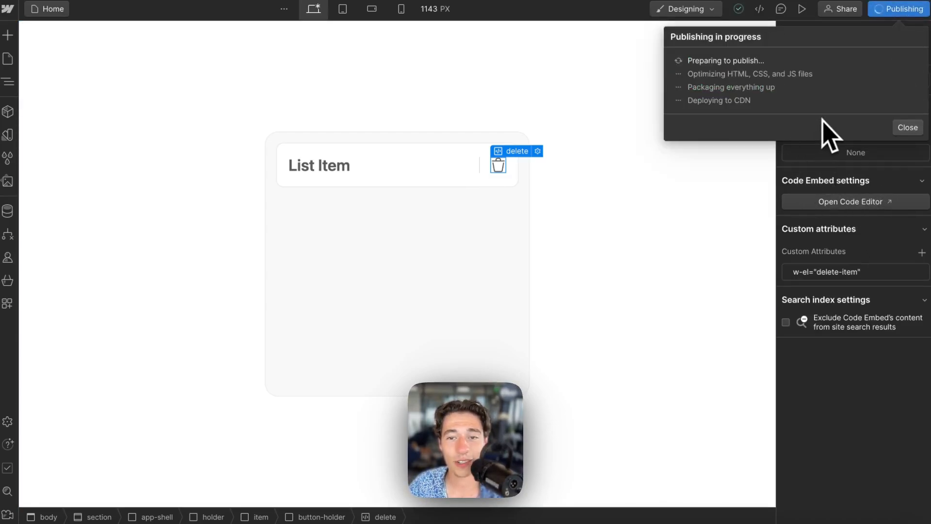
mouse_move(1, 121)
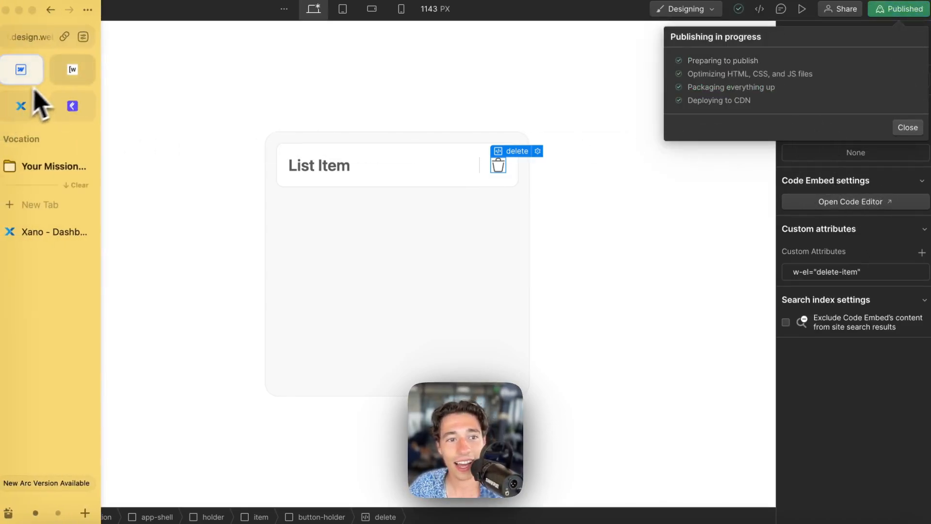
click(75, 70)
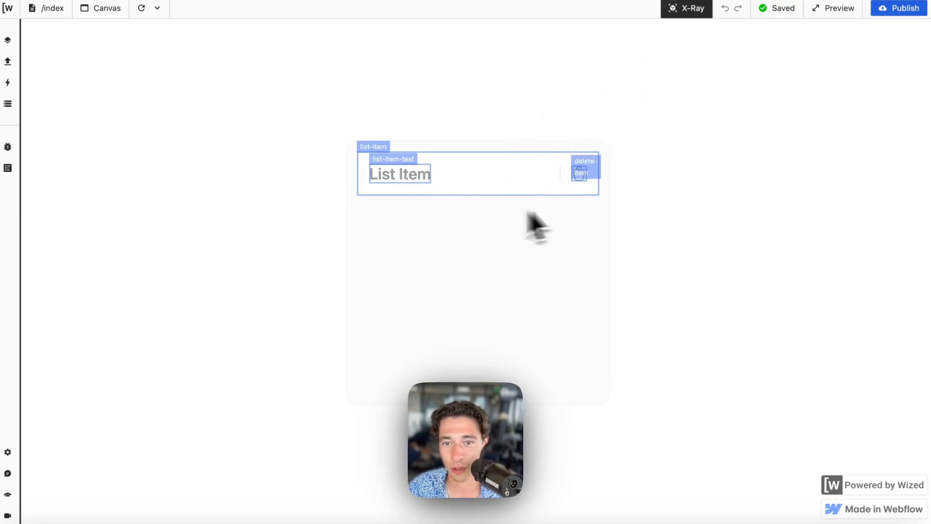
Turn off X-Ray mode and look at Wized's Requests and Actions lists.
click(698, 10)
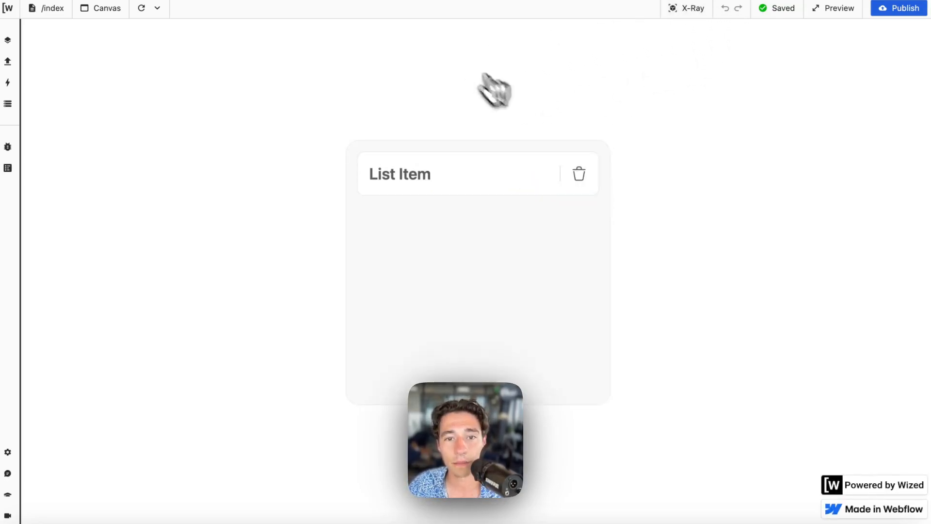
click(8, 63)
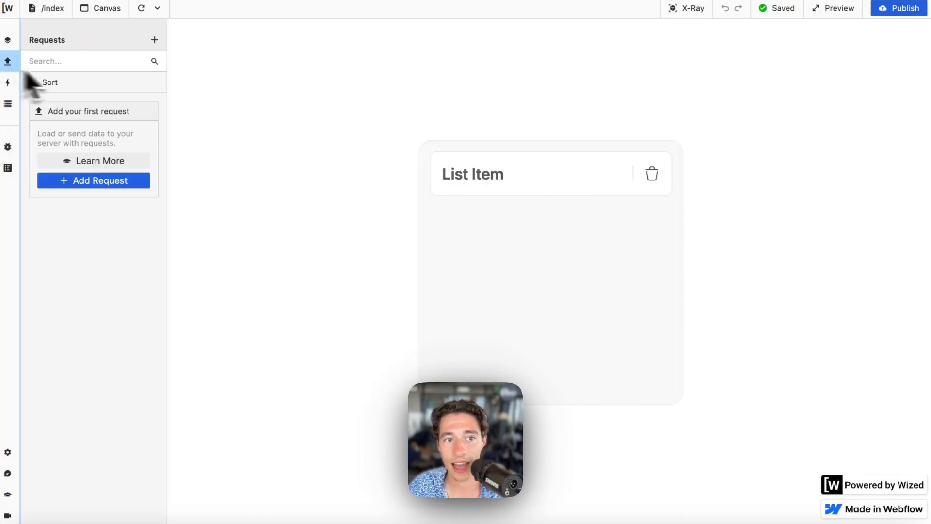
click(8, 82)
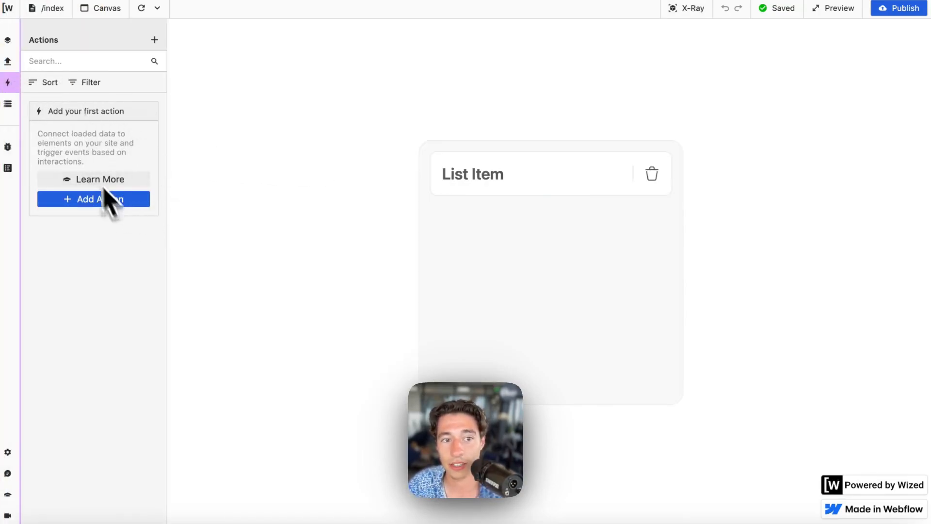
Switch to Webflow and inspect the custom attributes of the list item div.
mouse_move(35, 193)
click(23, 75)
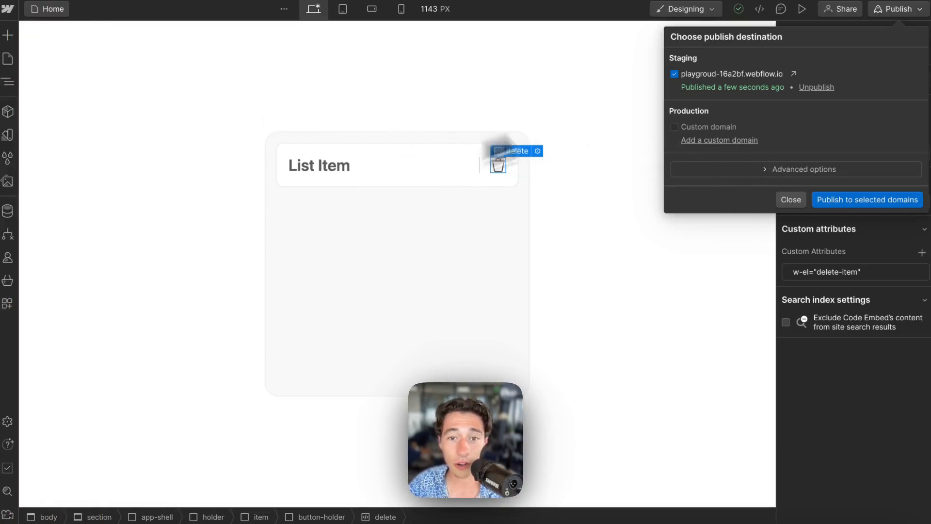
click(325, 174)
click(391, 170)
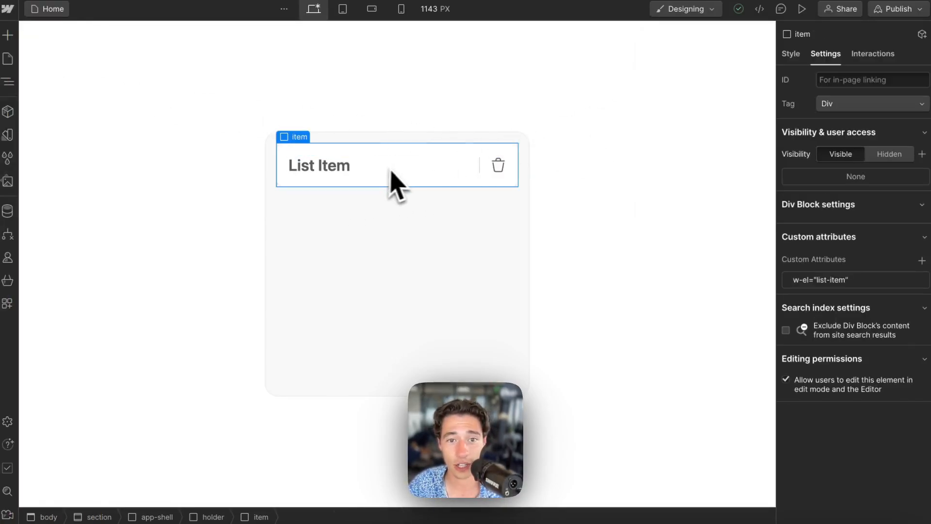
Switch to Wized and toggle X-Ray mode to review the tagged elements, leaving it off.
mouse_move(63, 204)
click(85, 83)
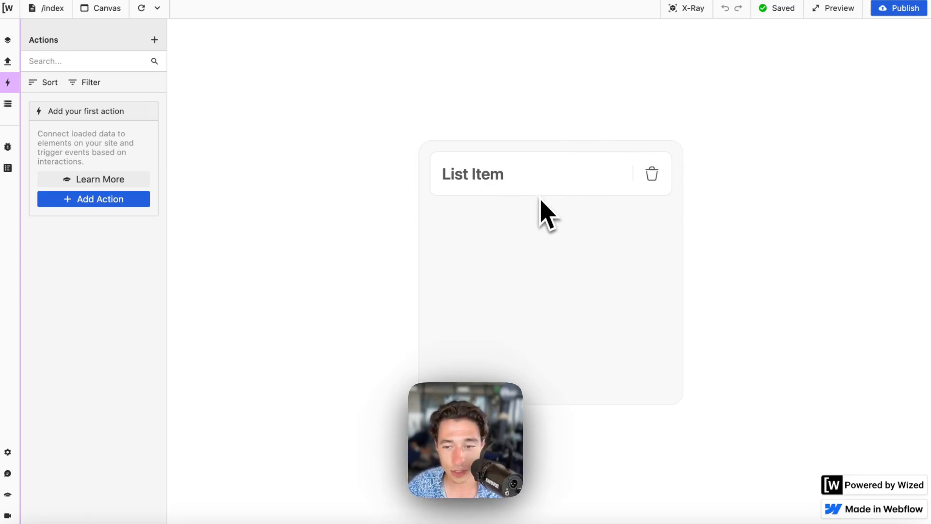
click(692, 14)
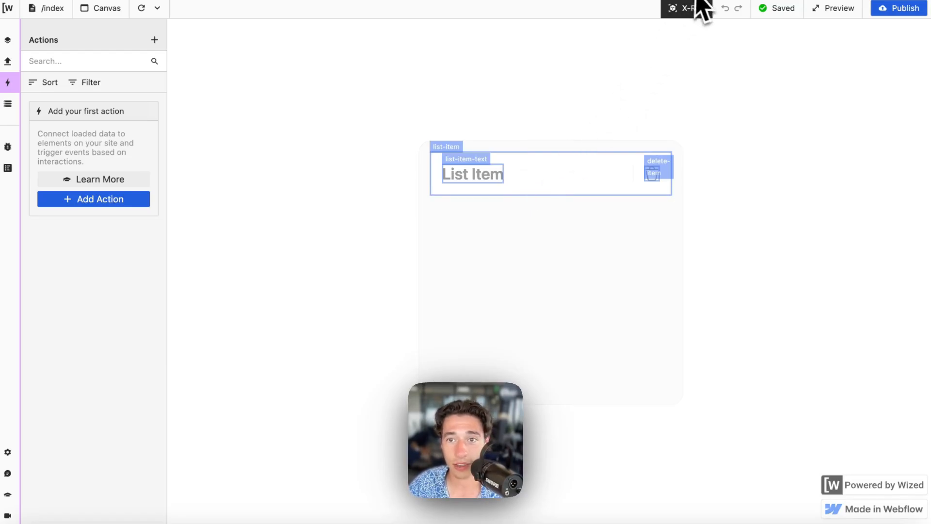
click(700, 8)
click(700, 9)
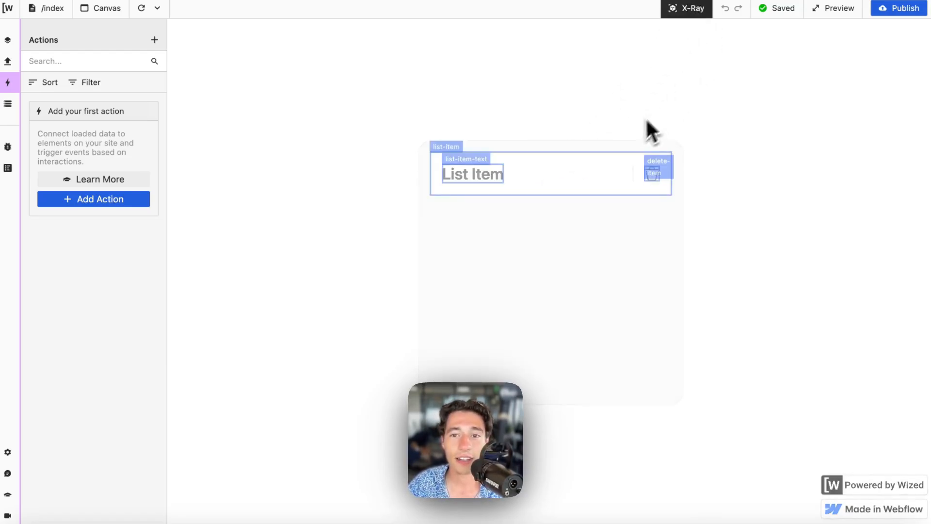
click(688, 9)
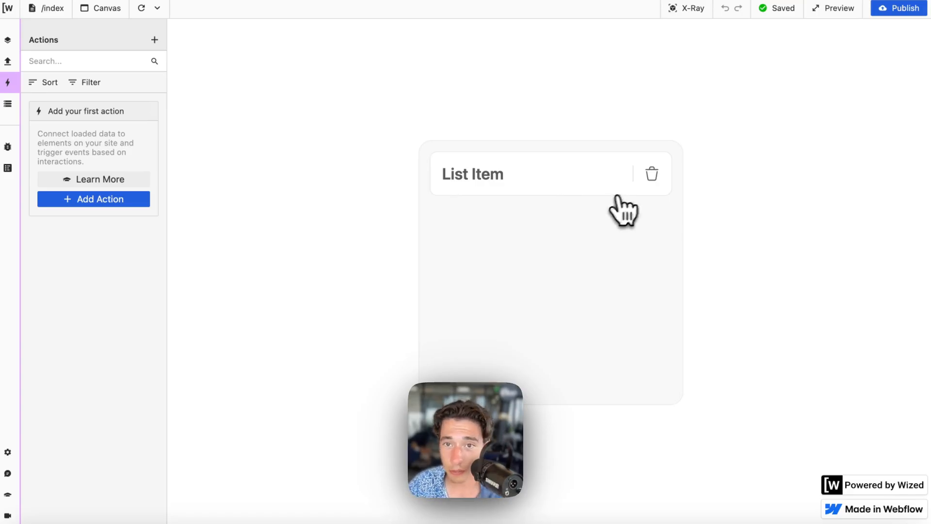
Switch to Xano and open the workspace's database tables.
mouse_move(16, 354)
click(33, 247)
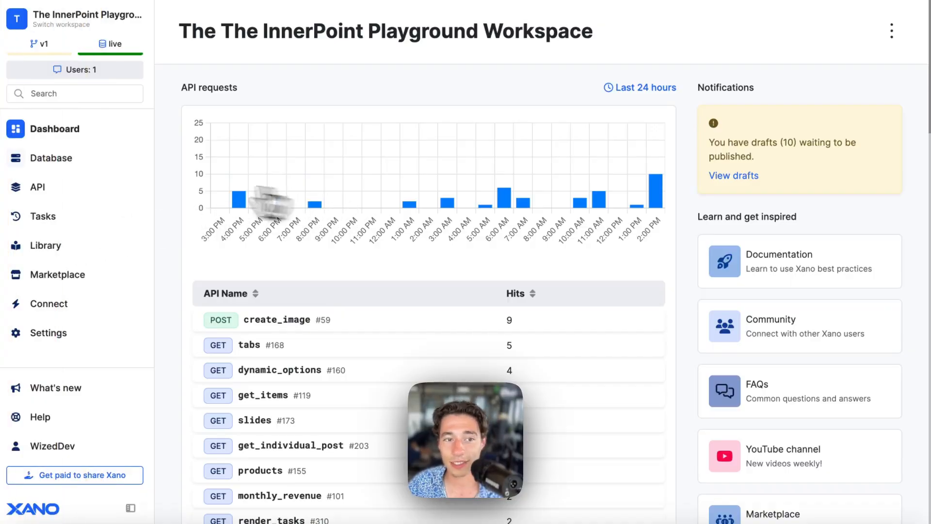
click(86, 165)
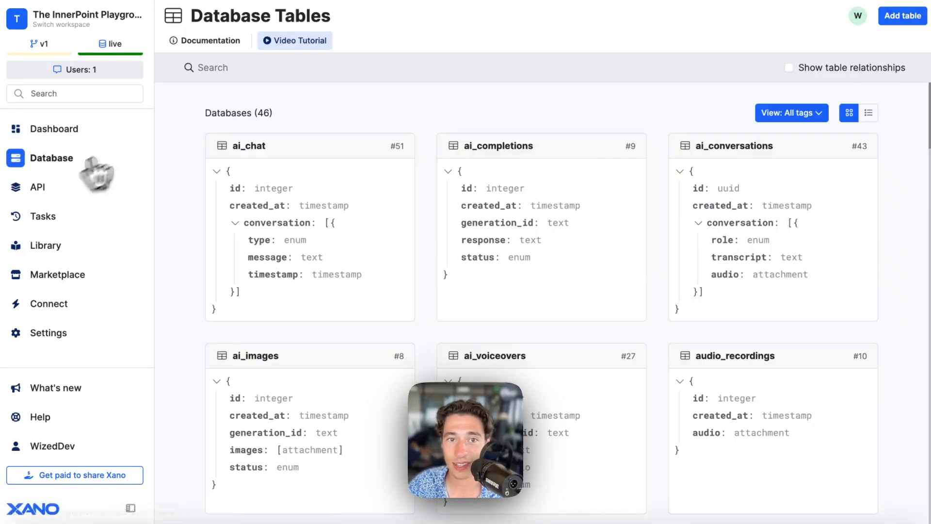
Start a new manually entered database table named test-render-list-video with UUID as the primary key type.
click(903, 20)
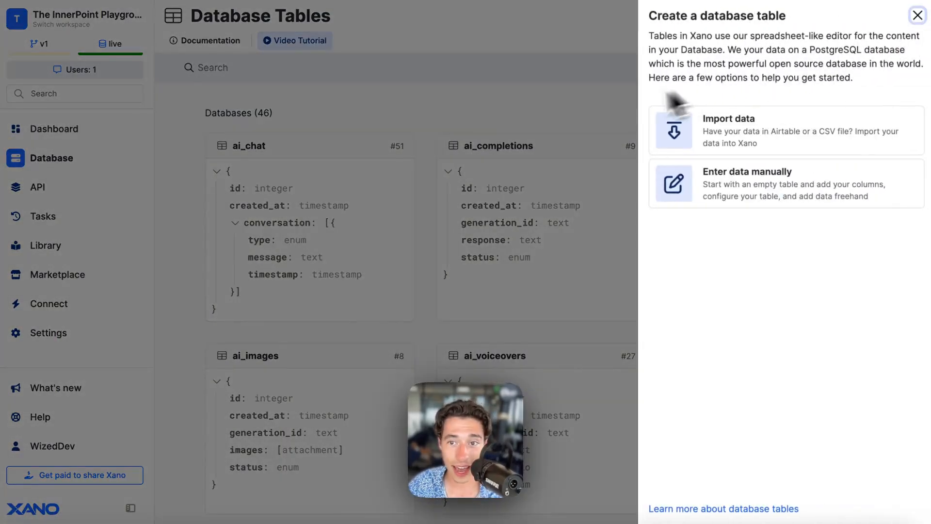
click(788, 192)
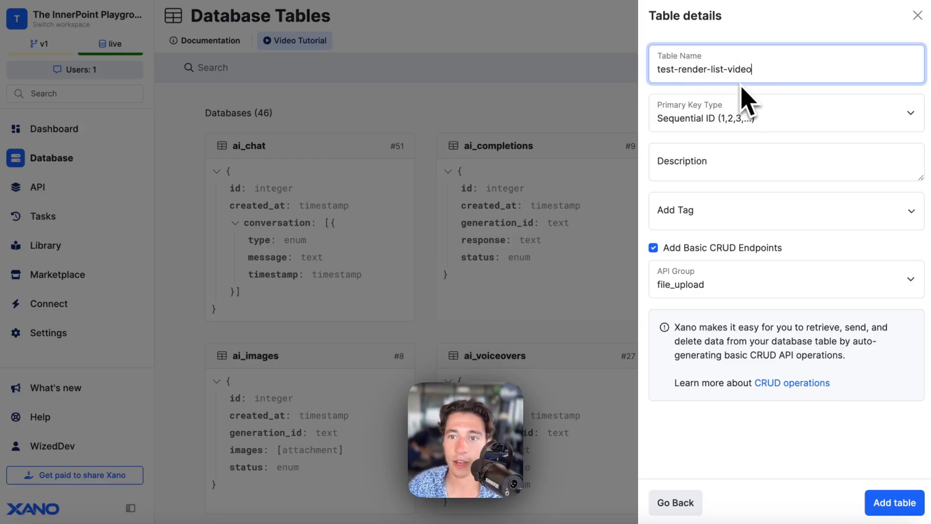
click(808, 121)
click(743, 128)
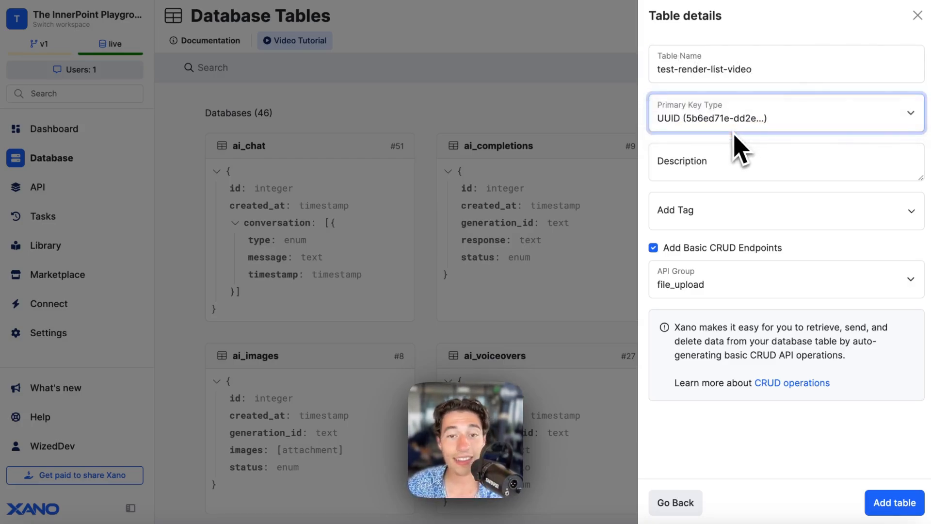
Add the table with basic CRUD endpoints included, placing them in a new API group named test-render-list-video.
click(654, 248)
click(654, 248)
click(684, 282)
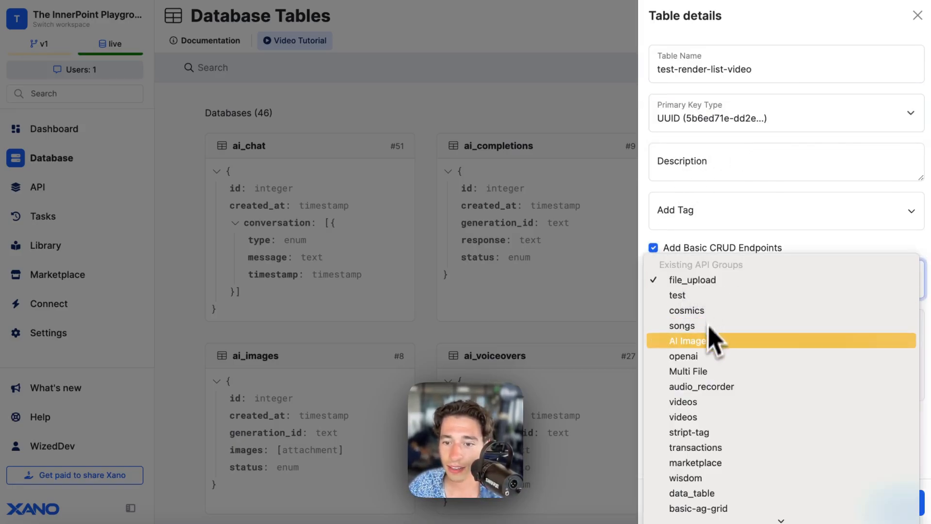
scroll(709, 328, down, 10)
click(704, 517)
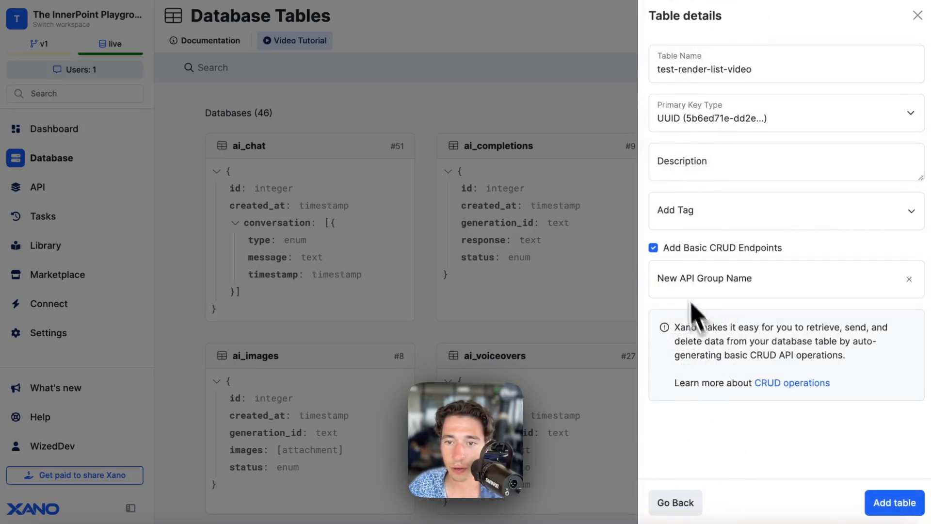
click(730, 281)
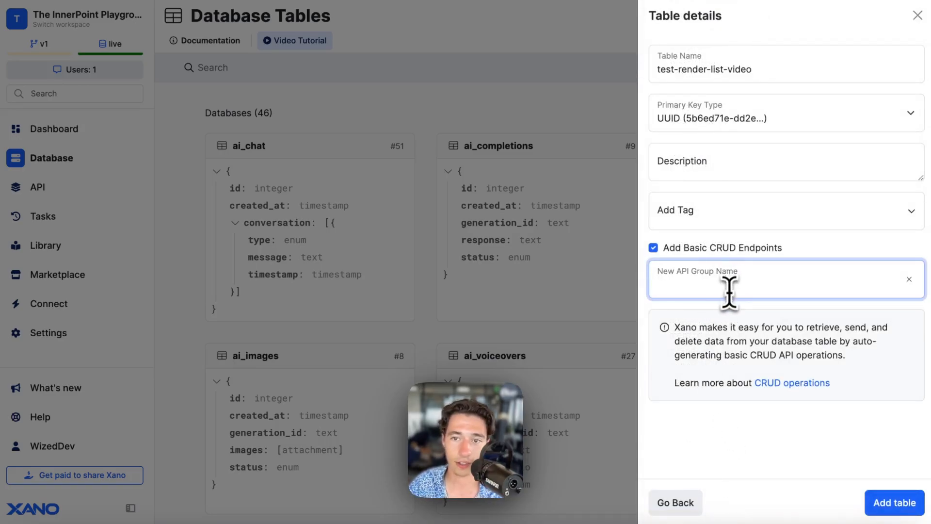
triple_click(729, 70)
key(ctrl+c)
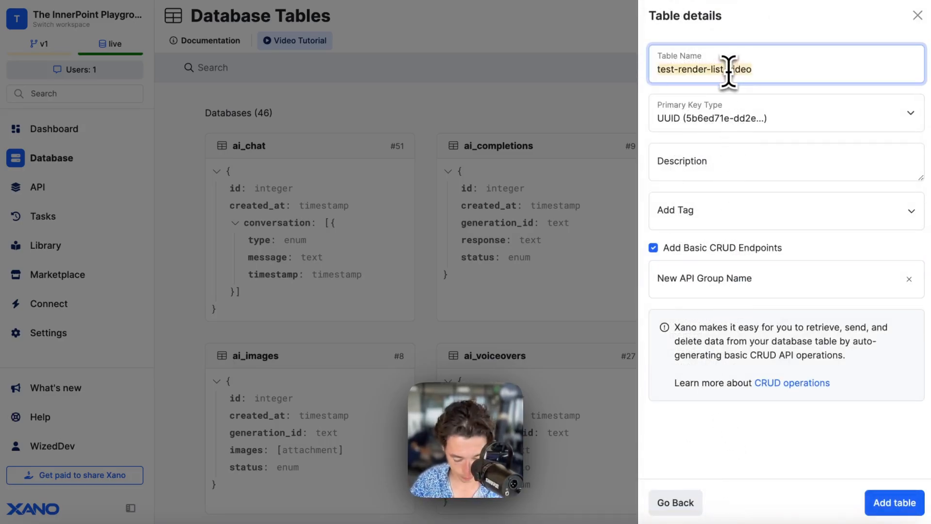
click(742, 276)
key(ctrl+v)
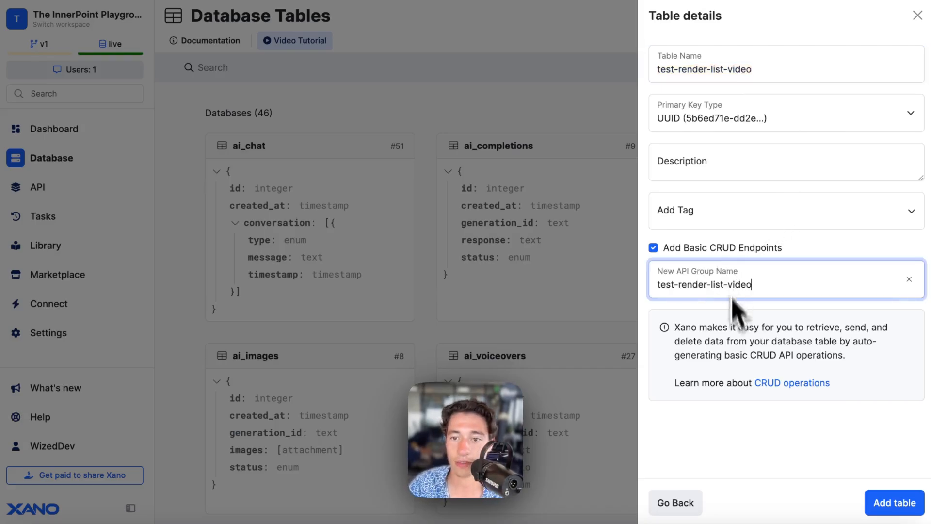
click(732, 449)
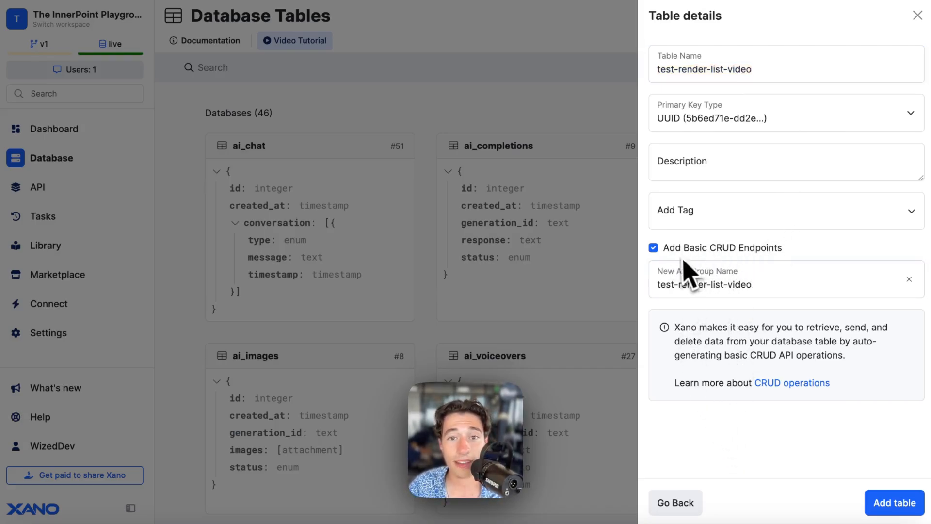
click(892, 502)
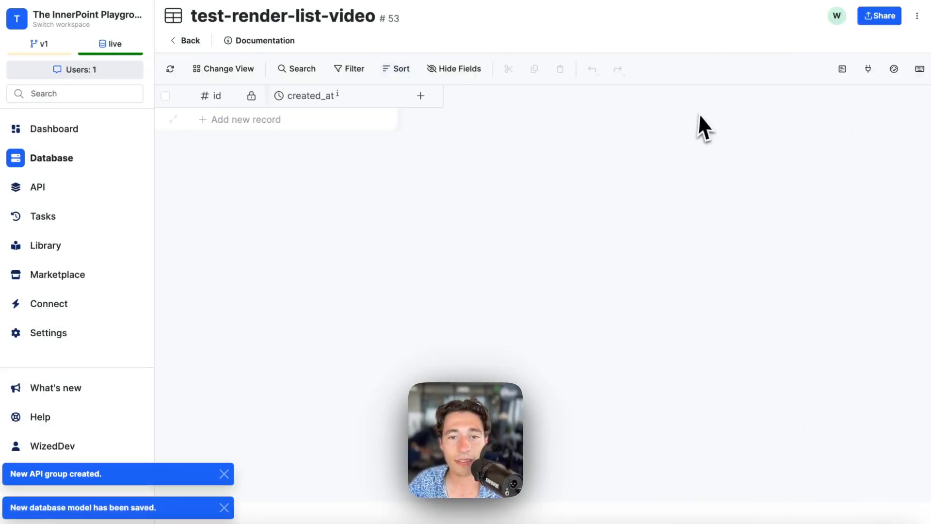
Add a text field named task to the test-render-list-video table.
click(422, 101)
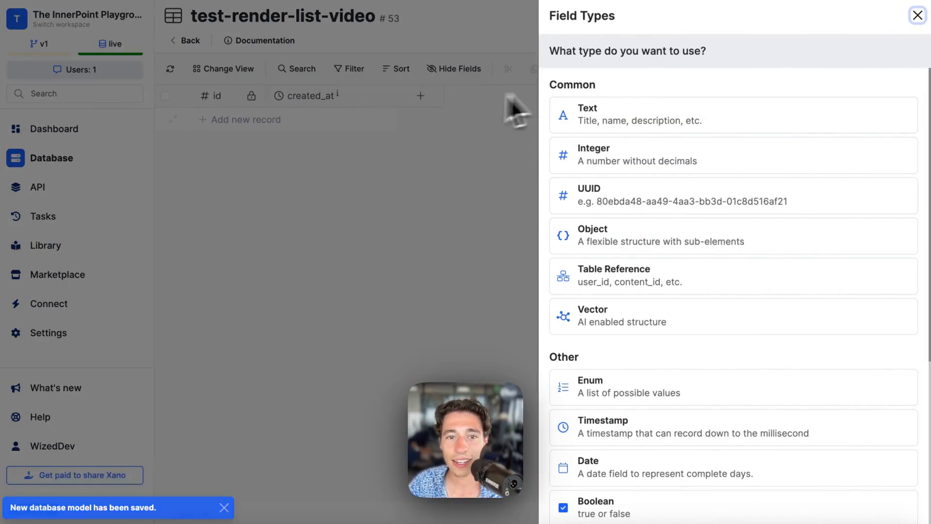
click(447, 171)
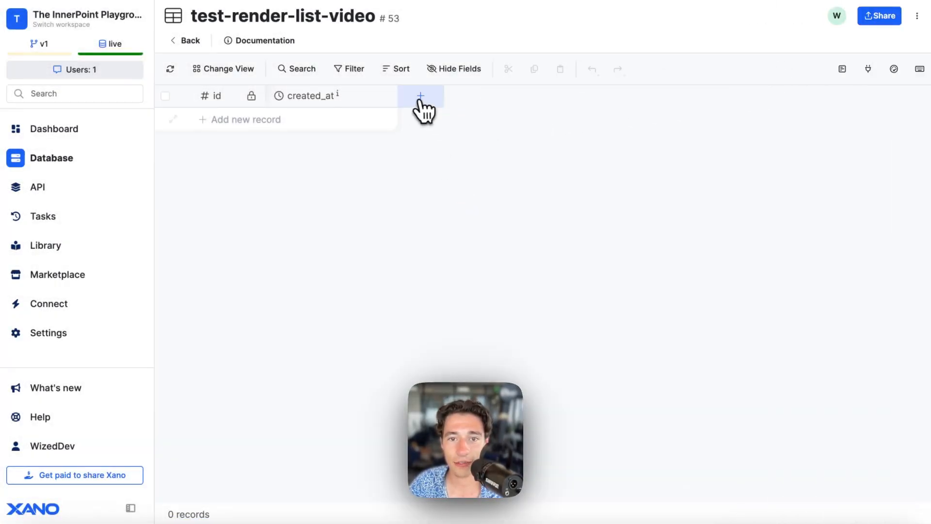
click(420, 100)
click(610, 108)
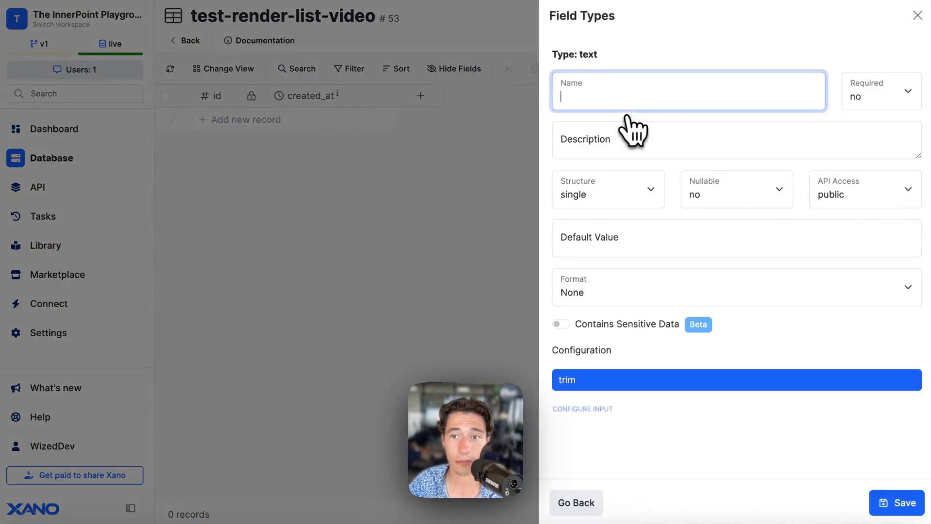
text(tas)
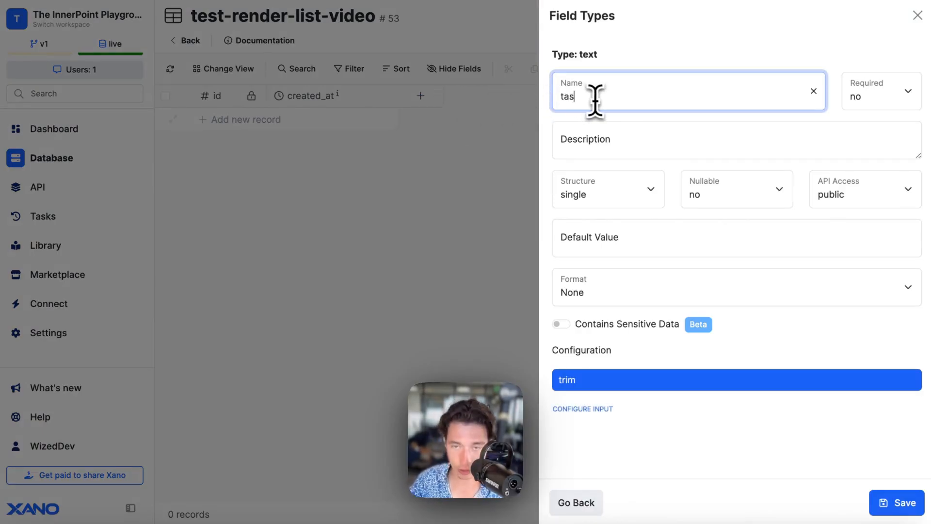
text(k)
click(900, 505)
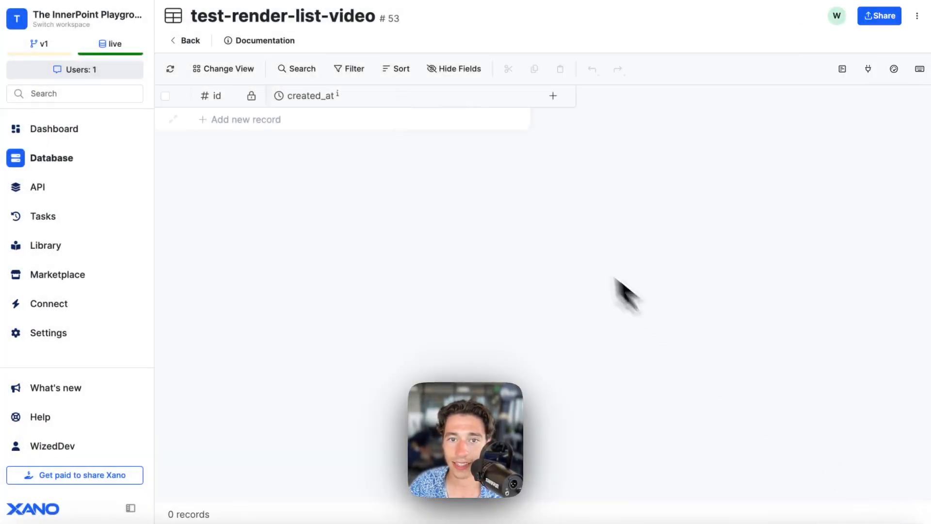
Add four empty records to the test-render-list-video table.
click(298, 125)
click(239, 161)
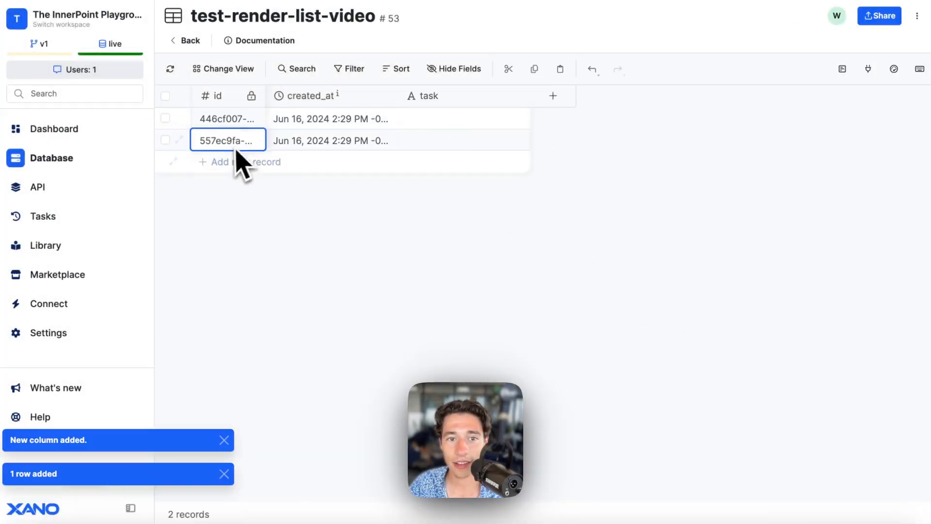
click(239, 161)
click(262, 185)
Fill the four records' task cells in order with Cancel Wized, Re-Activate Wized, Buy Wized Merch and Check Wized Discord.
double_click(450, 118)
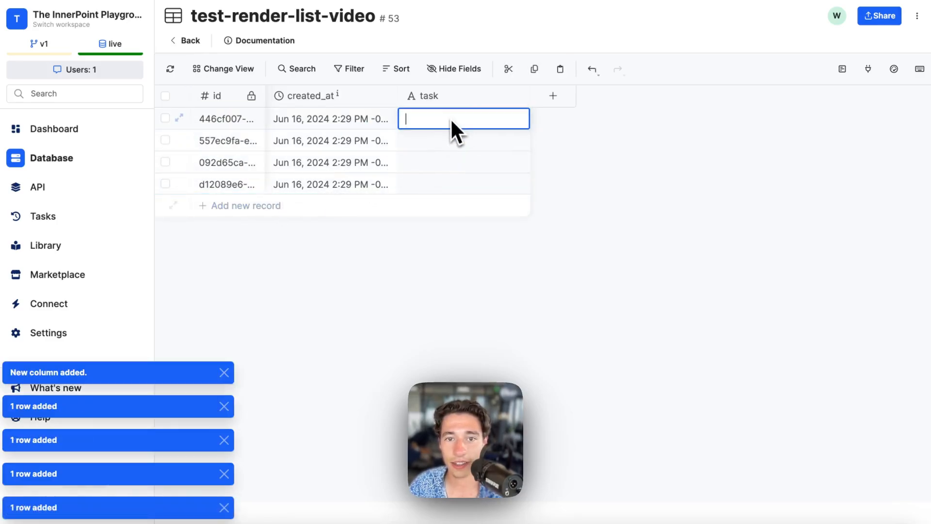
text(Canc)
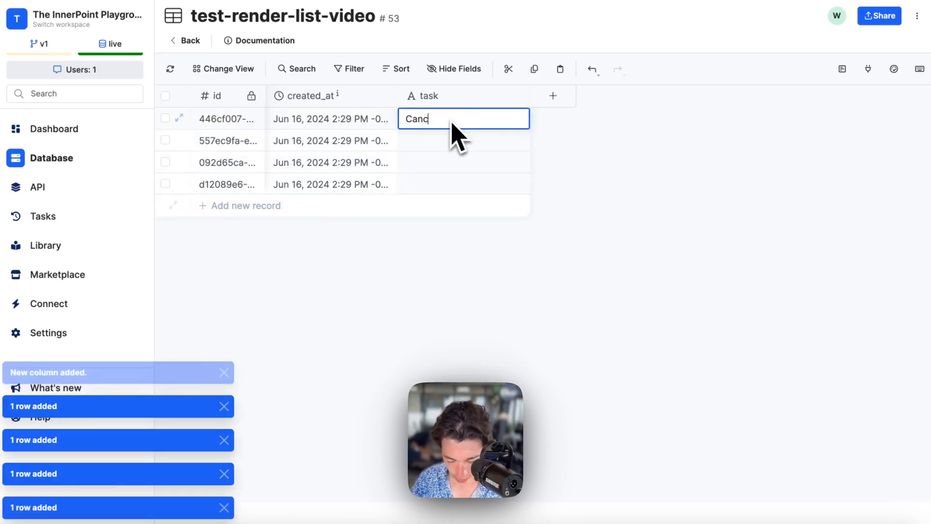
text(el Wized)
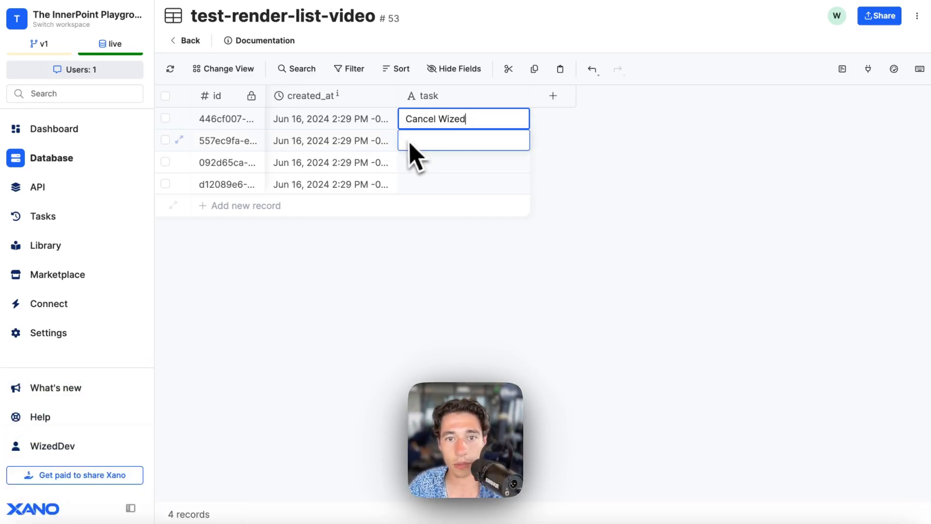
double_click(435, 145)
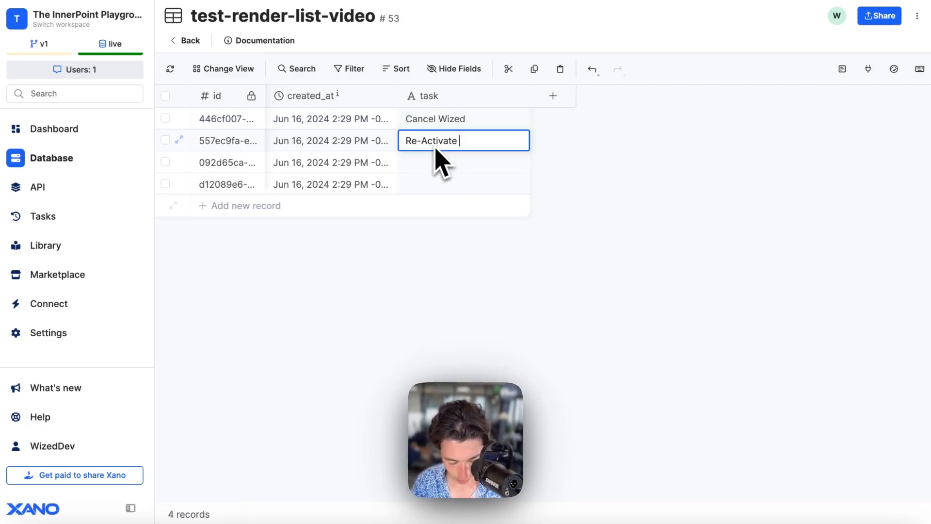
text(Re-Activate Wized)
double_click(448, 166)
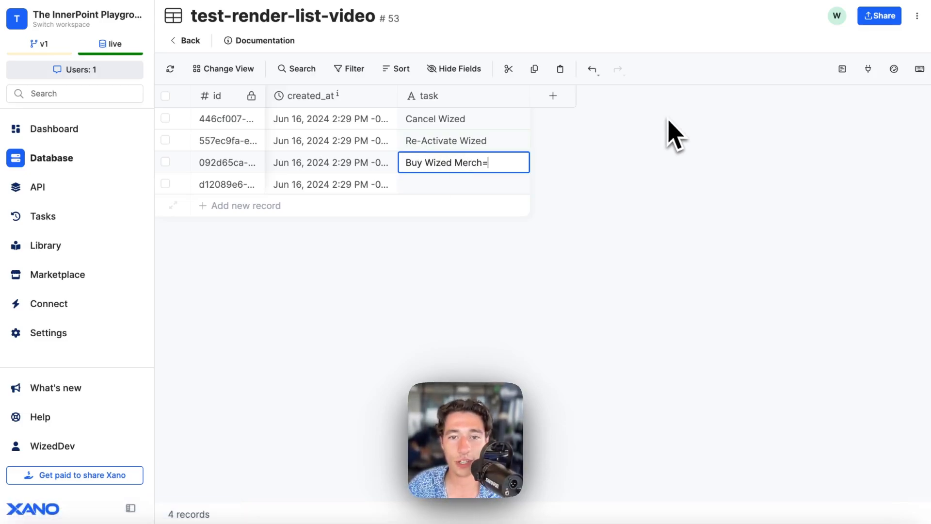
click(427, 192)
click(427, 192)
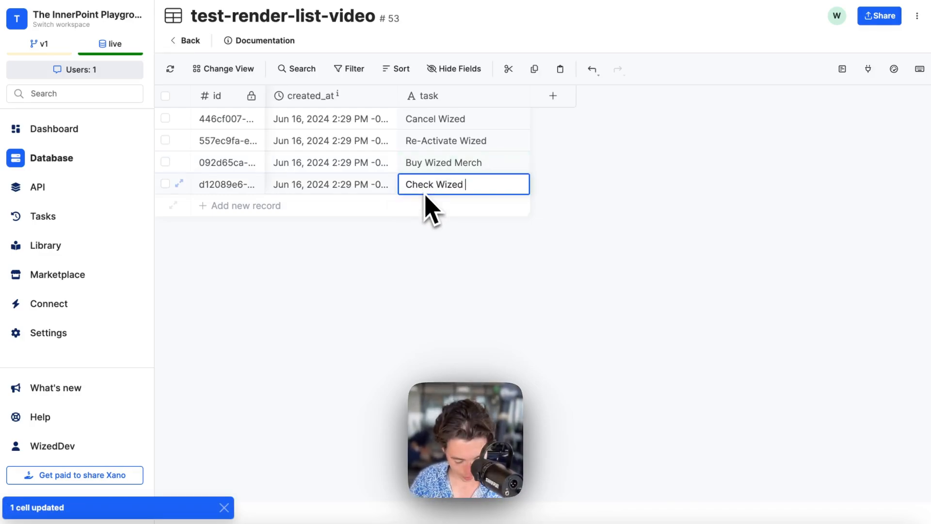
click(491, 307)
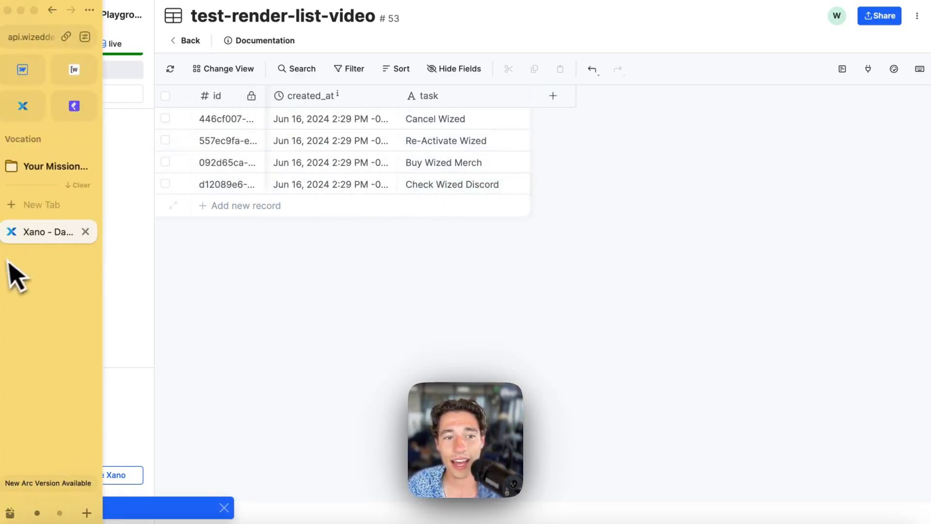
Duplicate the browser tab showing the Xano table and switch to the duplicate.
right_click(27, 234)
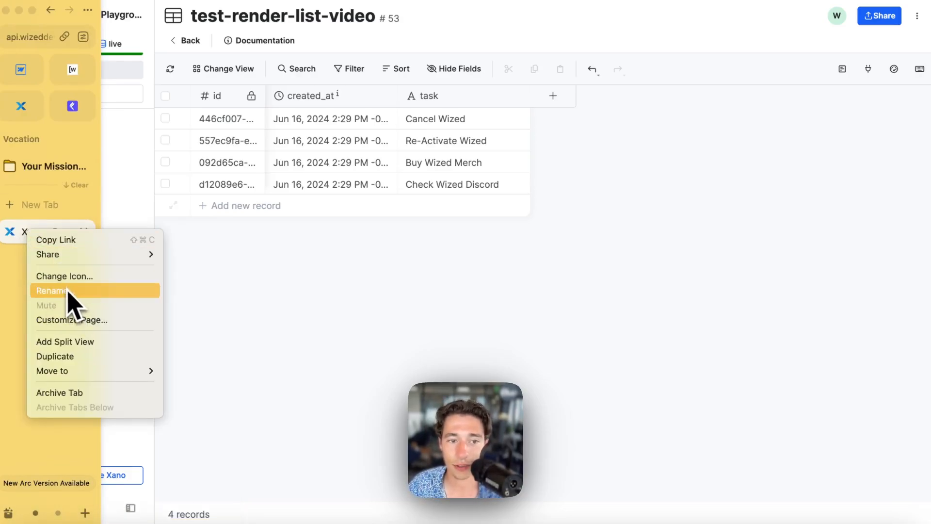
click(58, 358)
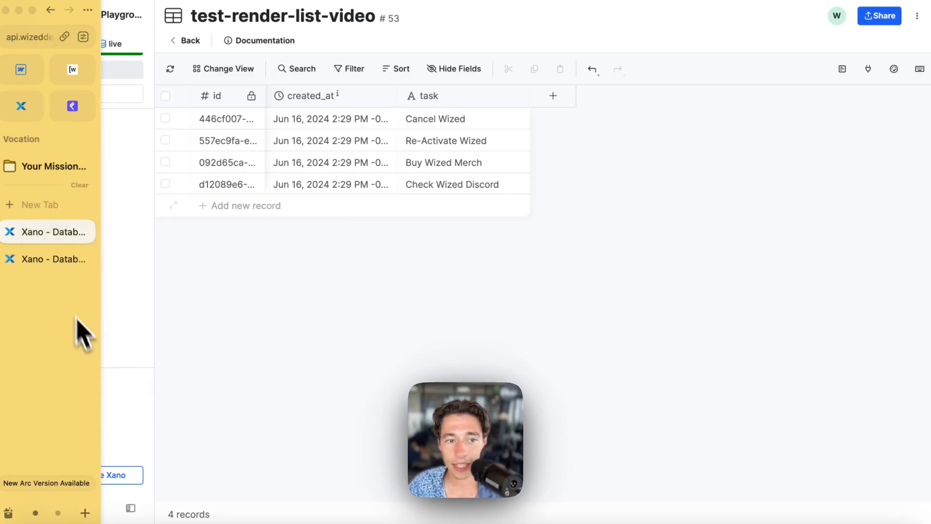
click(37, 267)
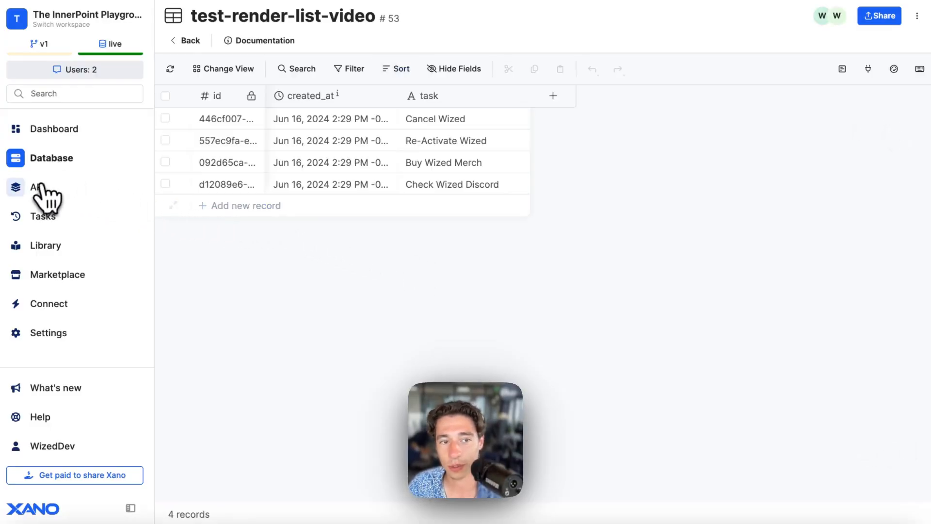
Find the test-render-list-video group among the workspace's API groups and open it.
click(20, 203)
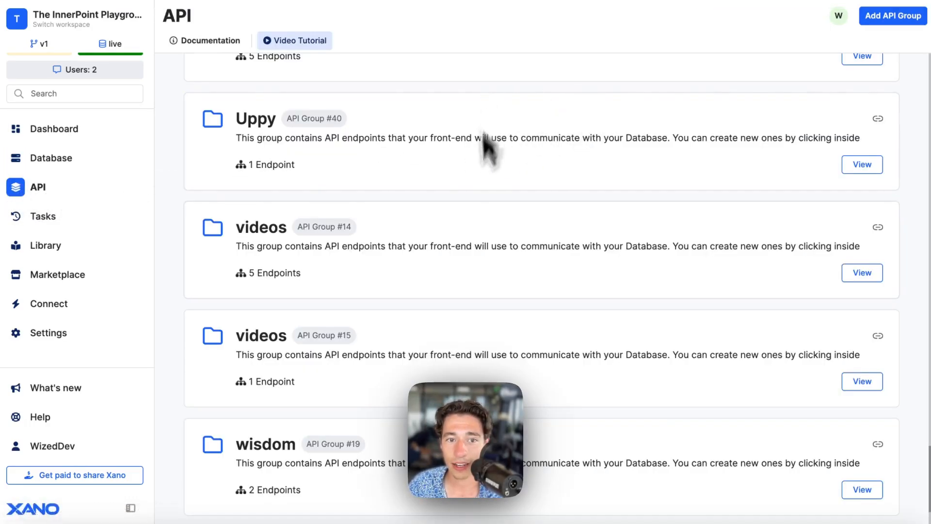
scroll(465, 218, up, 20)
scroll(456, 250, up, 10)
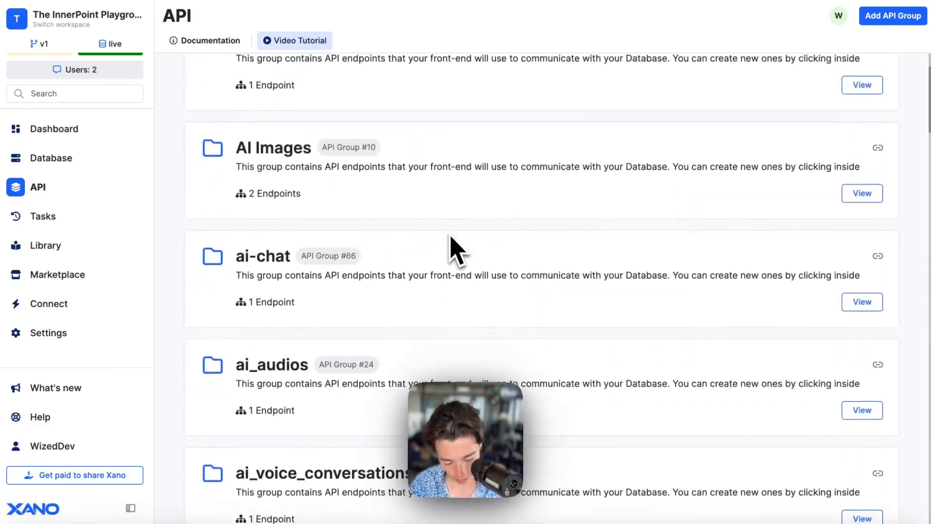
key(super+f)
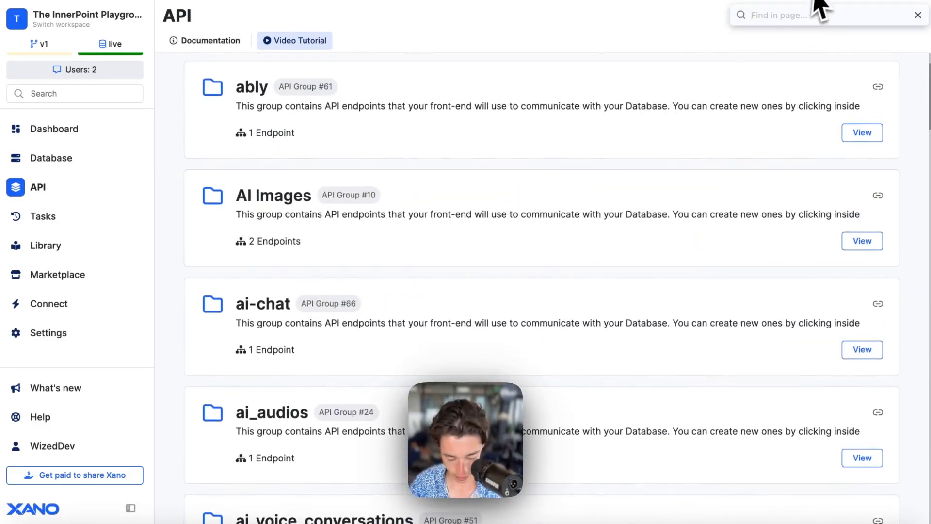
text(test-render-list-video)
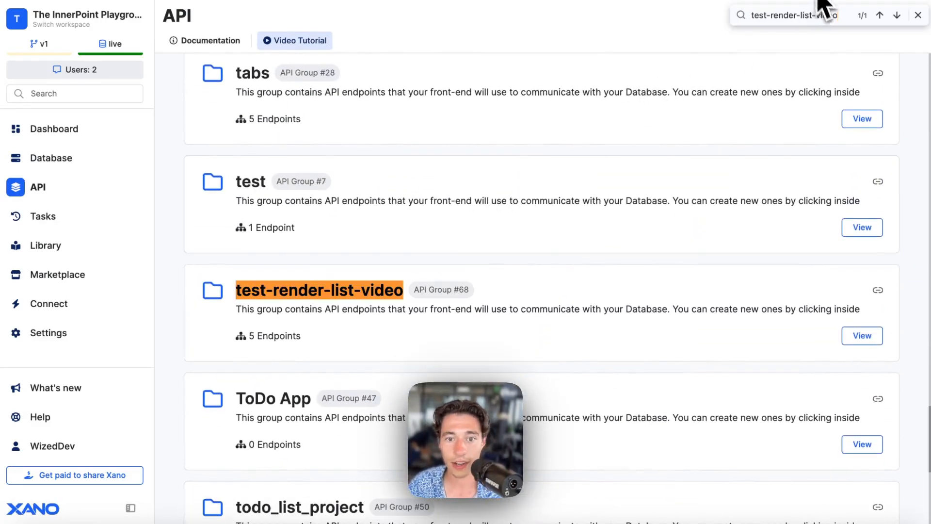
click(535, 297)
Test-run the GET endpoint that queries all test-render-list-video records, review its result, and return to the group's endpoint list.
scroll(388, 243, down, 2)
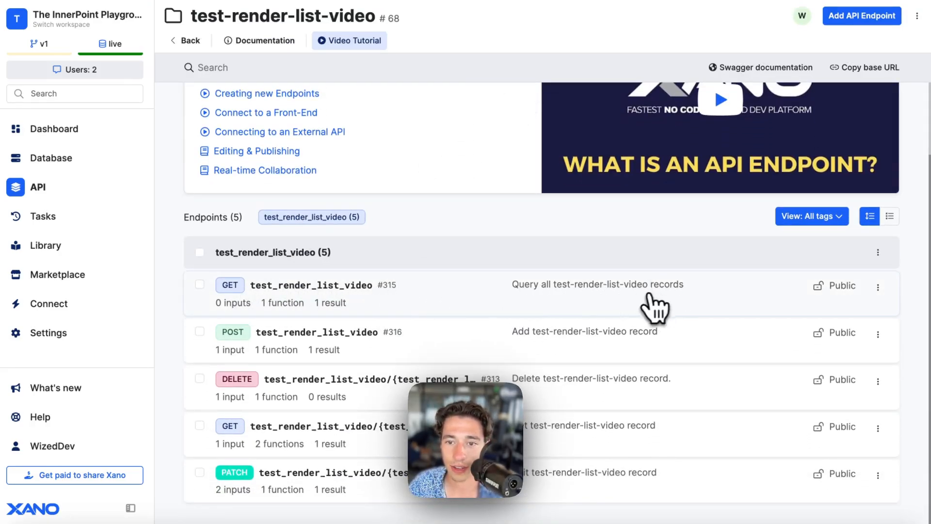
click(619, 309)
click(831, 25)
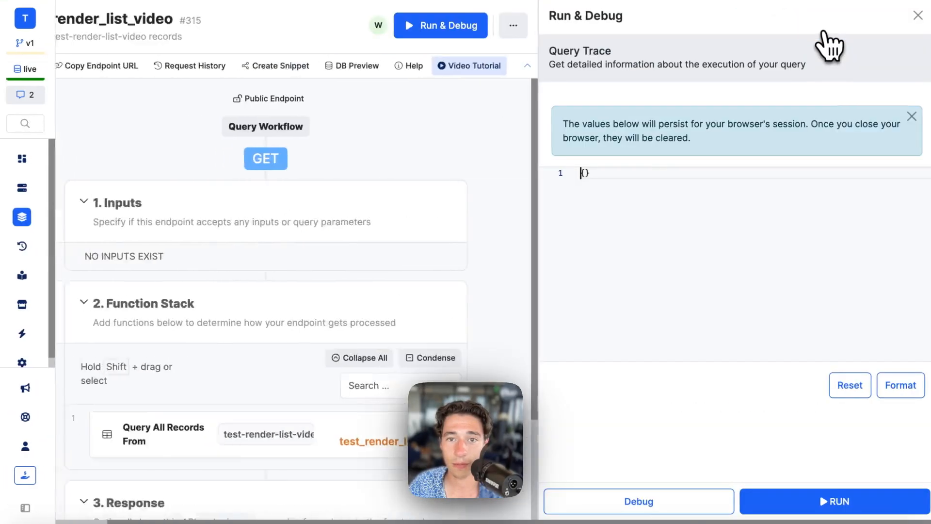
click(802, 506)
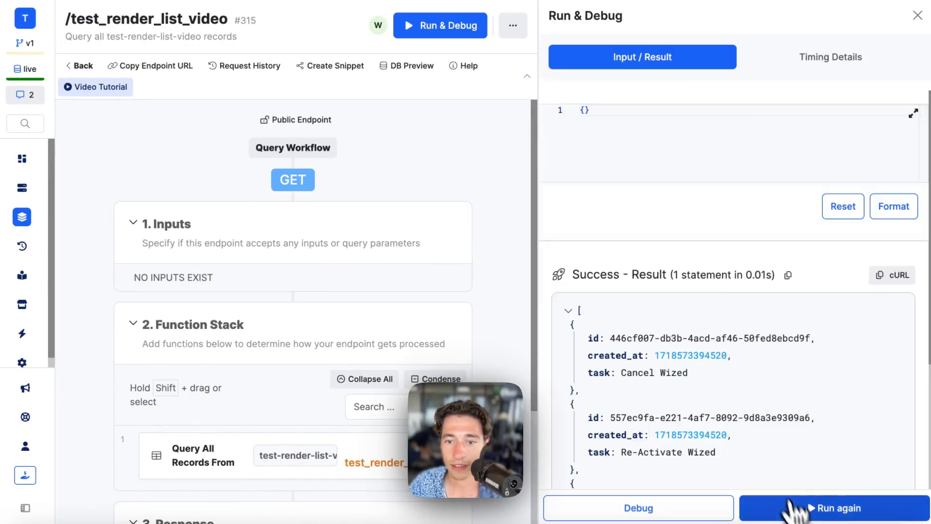
scroll(707, 373, down, 5)
click(918, 15)
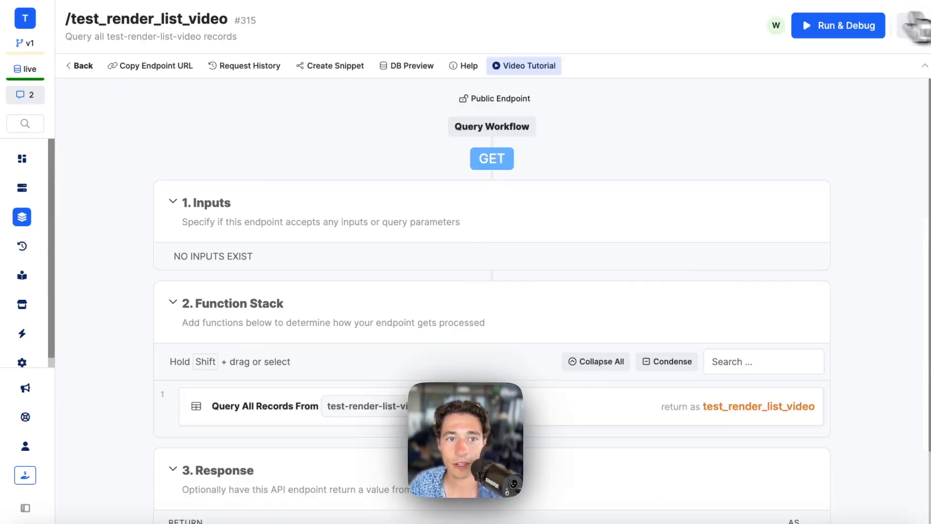
click(86, 66)
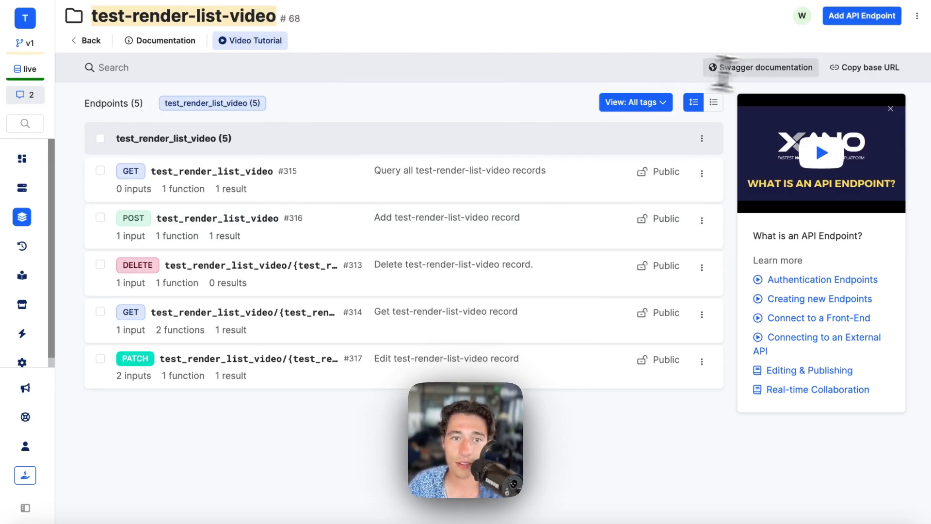
Copy the base URL of the test-render-list-video API group.
click(868, 77)
click(868, 77)
click(868, 77)
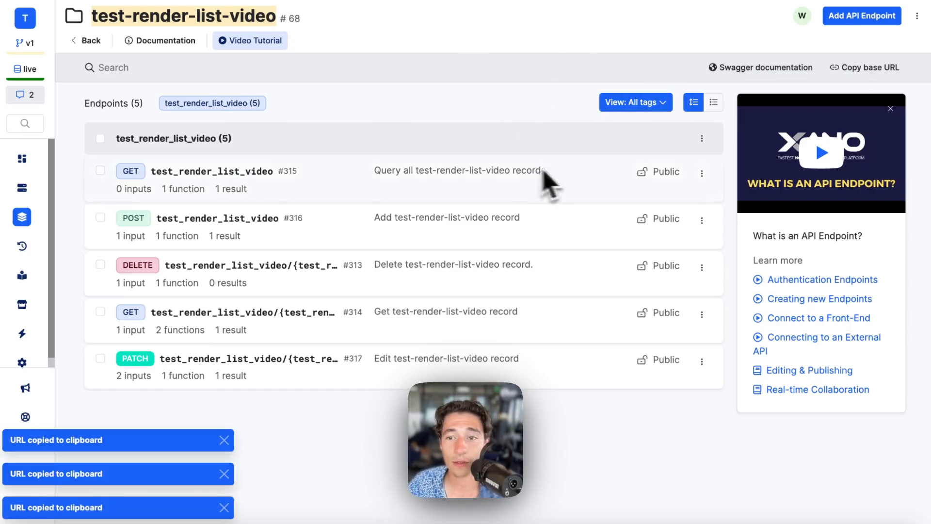
click(835, 68)
Switch to Wized and add a new app named Xano (List) with REST as its app type.
mouse_move(2, 213)
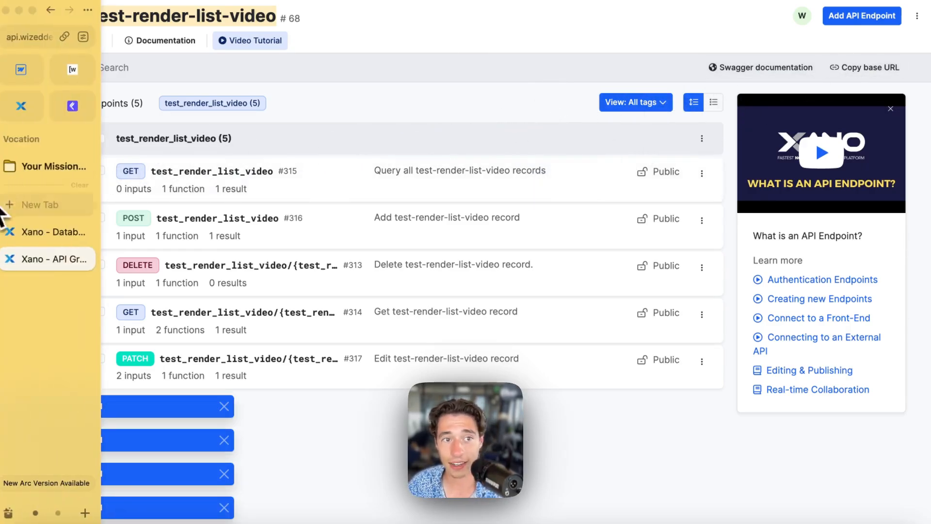
click(72, 71)
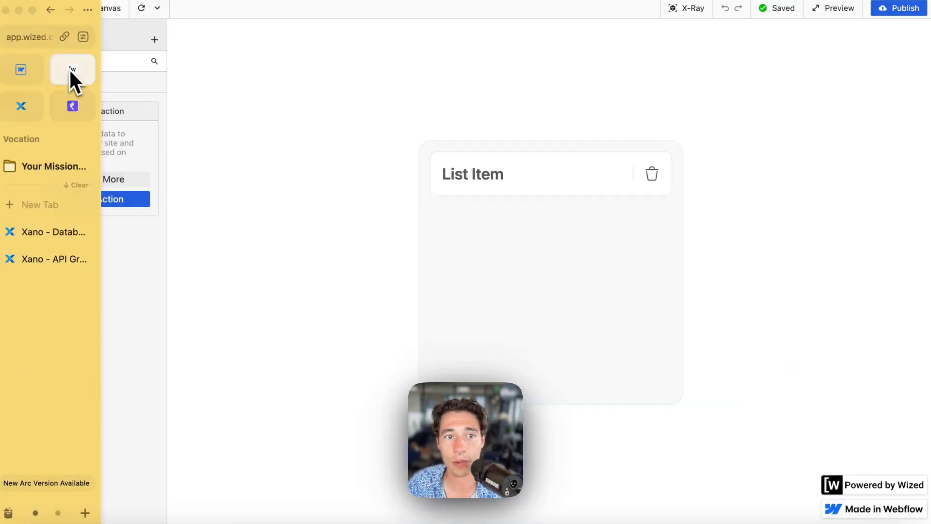
click(7, 40)
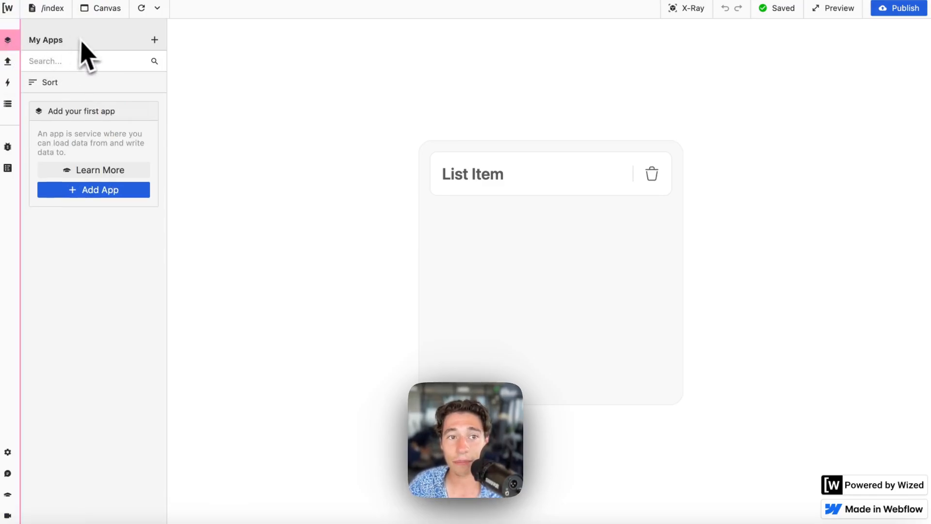
click(155, 42)
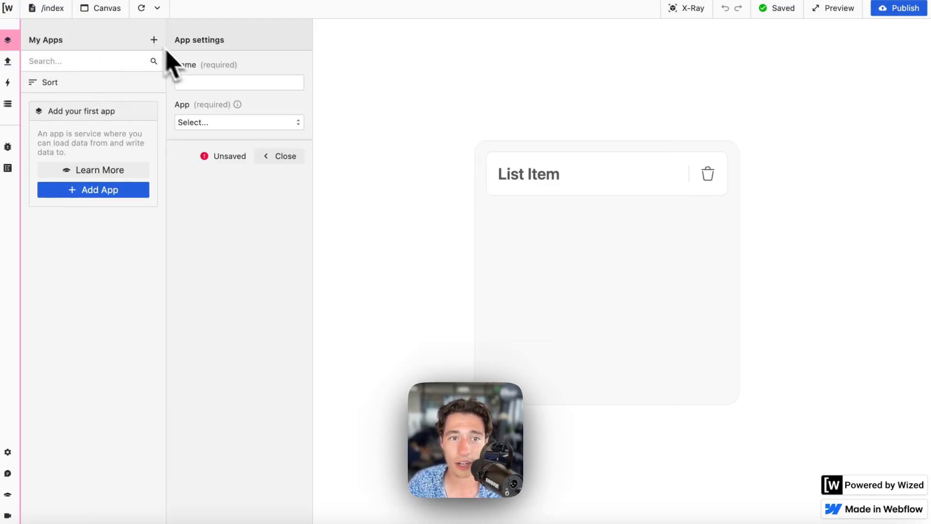
click(207, 82)
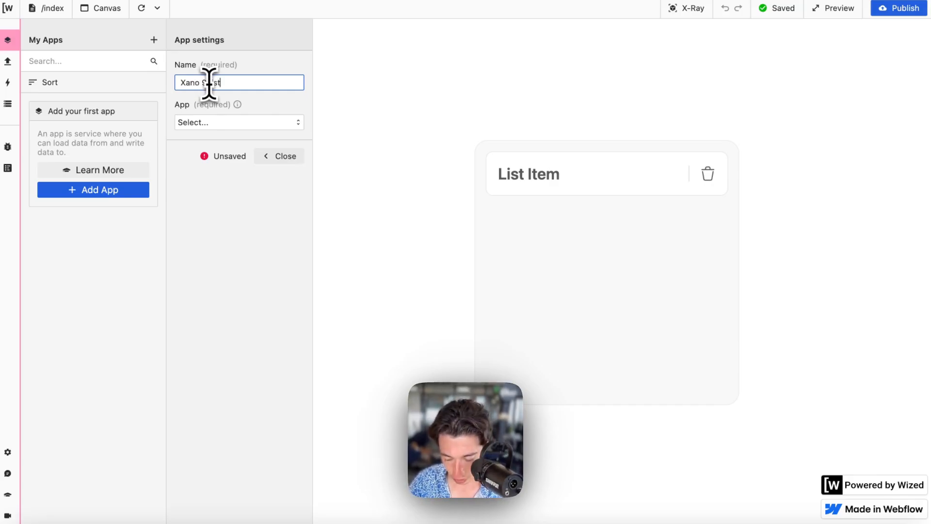
key(BackSpace)
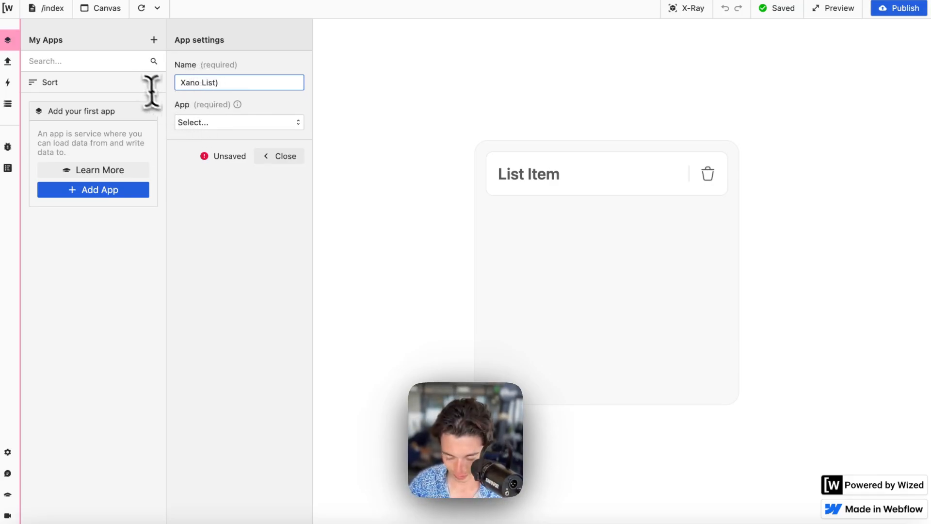
click(216, 122)
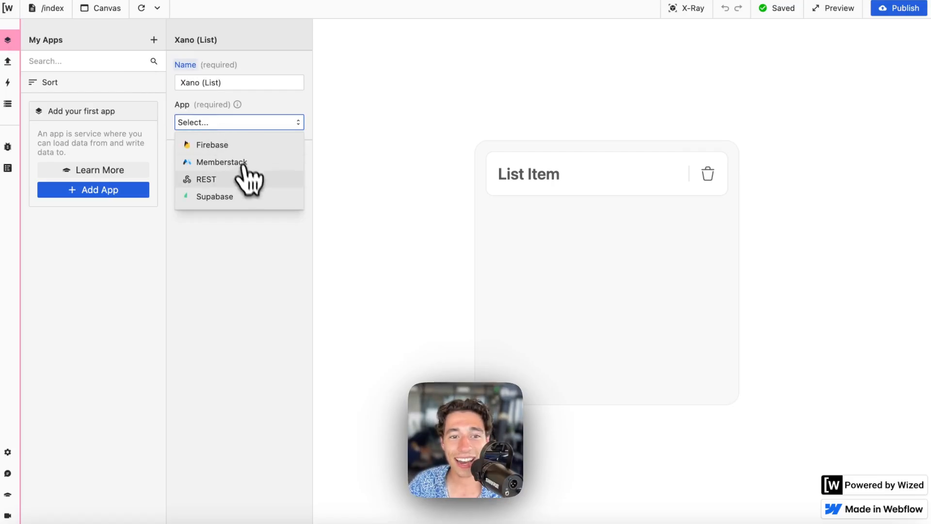
click(232, 181)
click(272, 191)
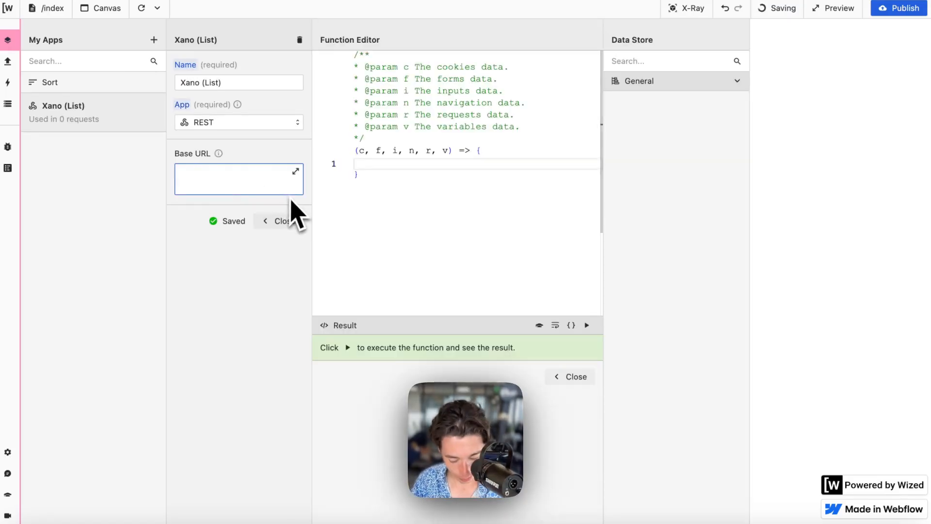
text(return )
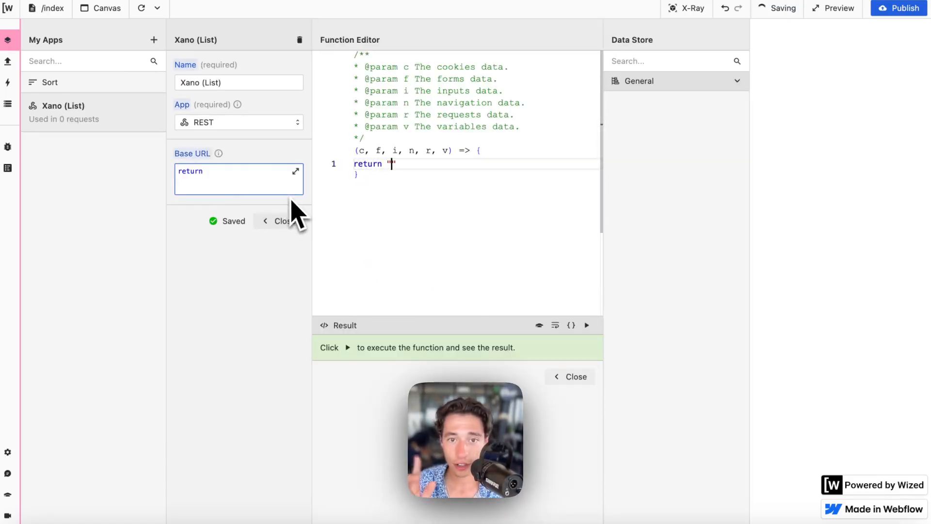
text(")
key(super+v)
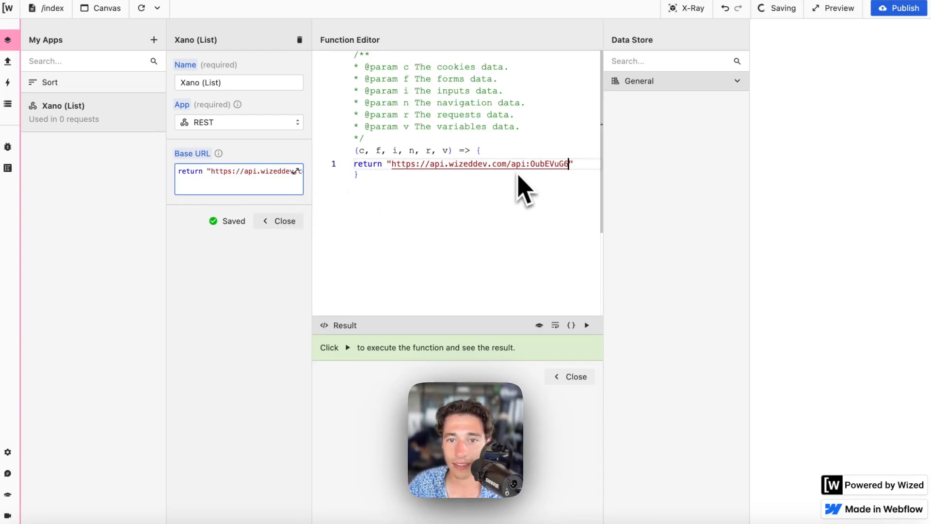
click(575, 377)
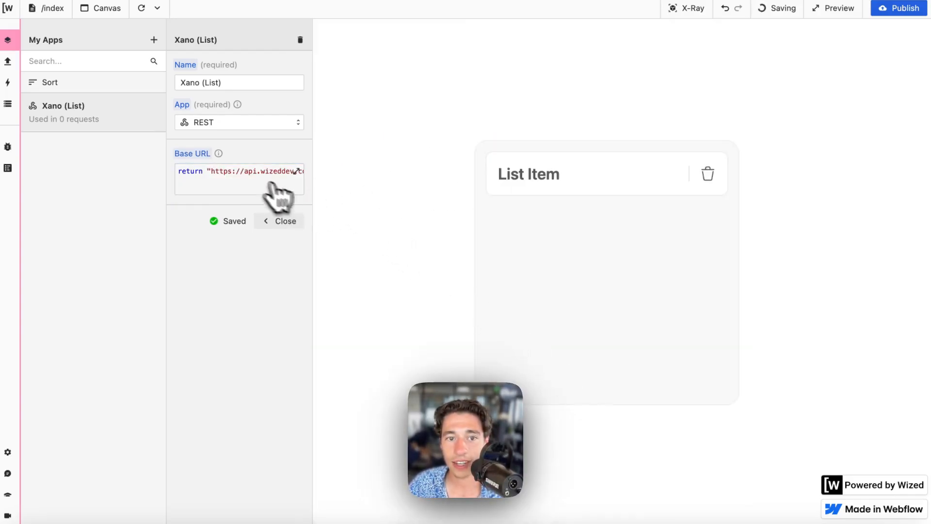
Check the app's base URL function and open the base URL in a new browser tab to view the API's Swagger documentation.
click(234, 181)
mouse_move(10, 245)
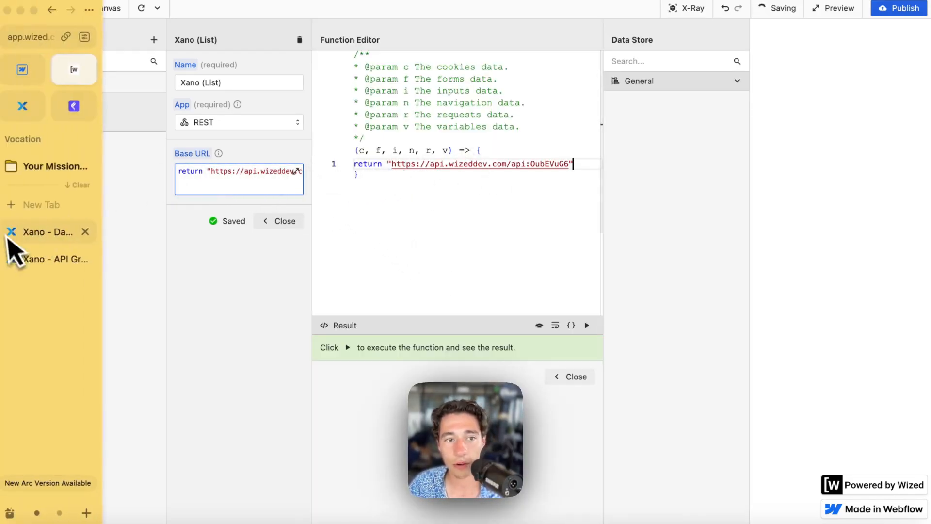
click(26, 206)
key(super+v)
key(Return)
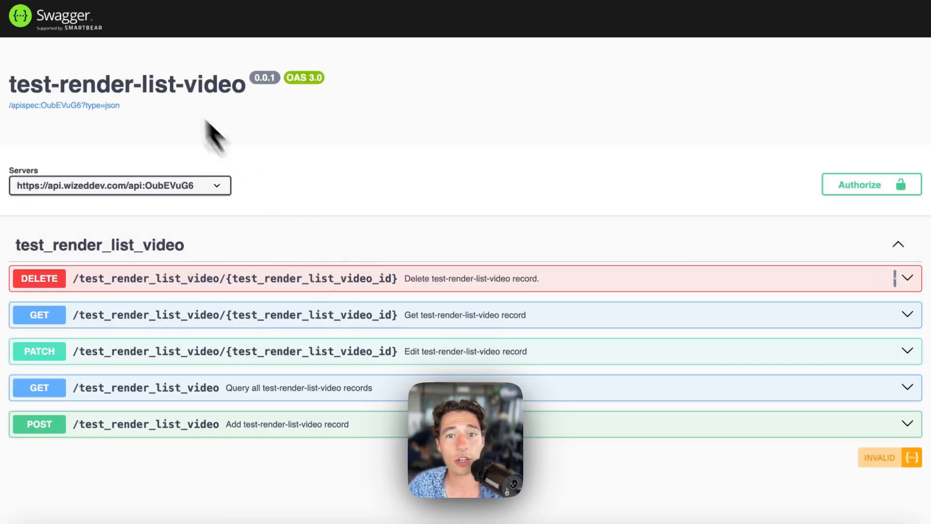
Expand the DELETE endpoint's documentation, examine its parameters and responses, and collapse it again.
click(434, 283)
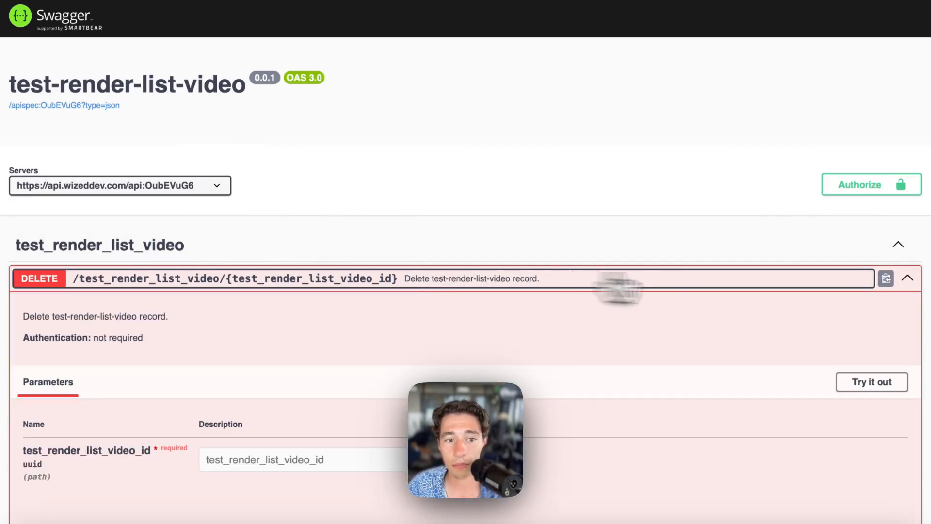
scroll(558, 349, down, 3)
scroll(524, 398, down, 1)
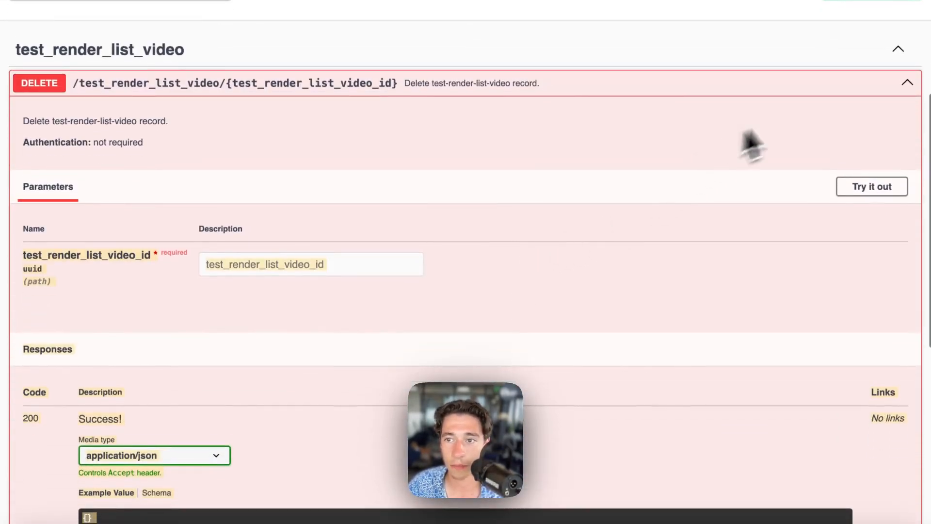
click(906, 84)
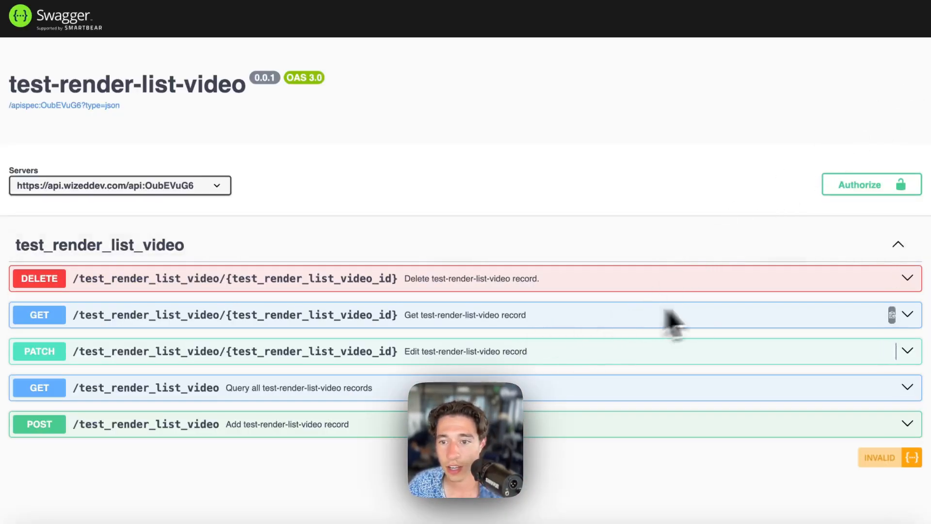
Try out the single-record GET endpoint without entering a record id, review its parameters, and collapse its documentation.
click(907, 315)
scroll(824, 322, down, 3)
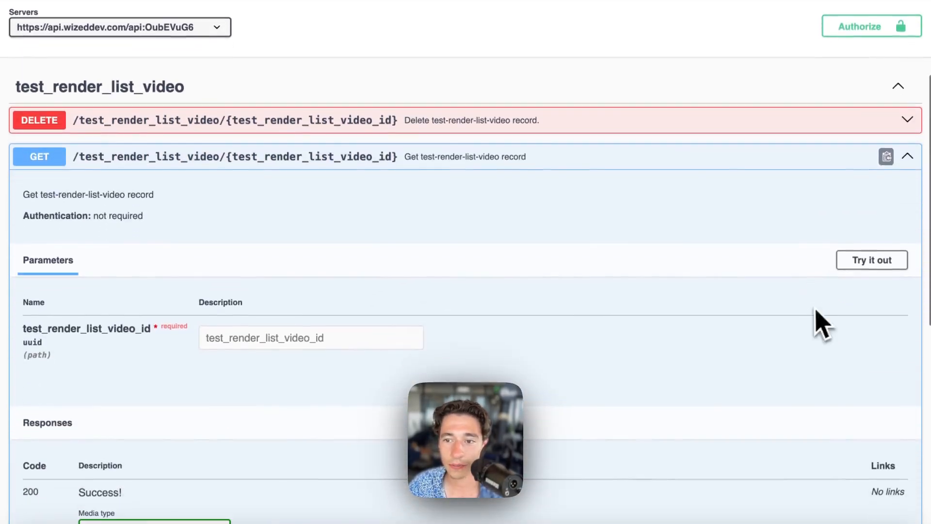
click(881, 262)
scroll(612, 361, down, 5)
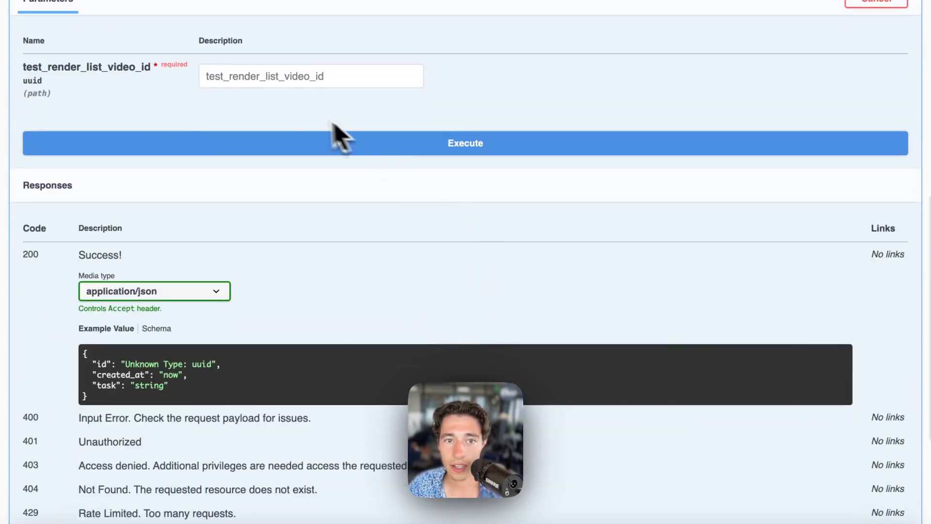
click(296, 145)
scroll(318, 173, up, 3)
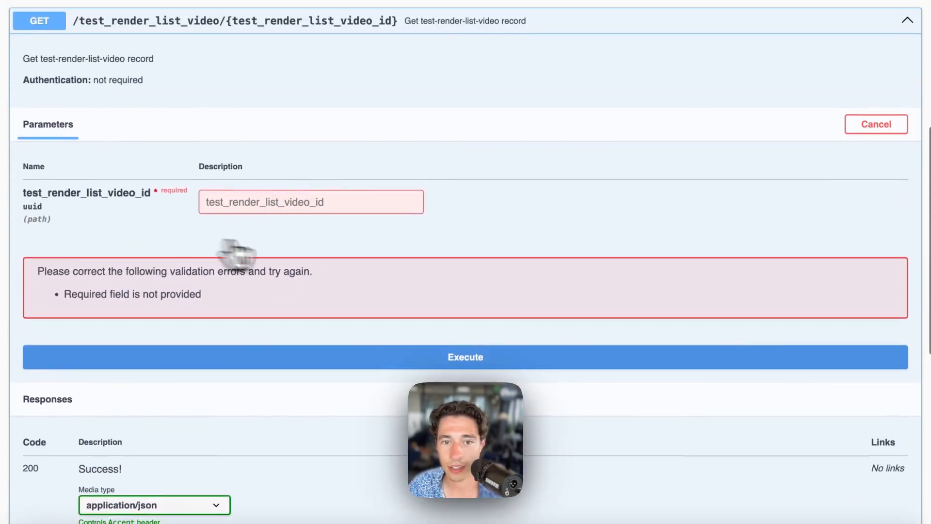
scroll(844, 121, up, 2)
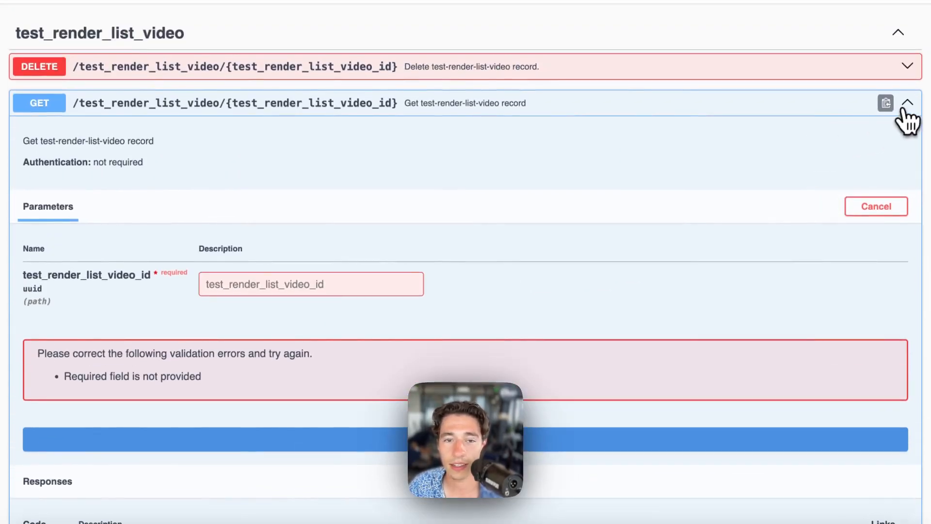
click(907, 106)
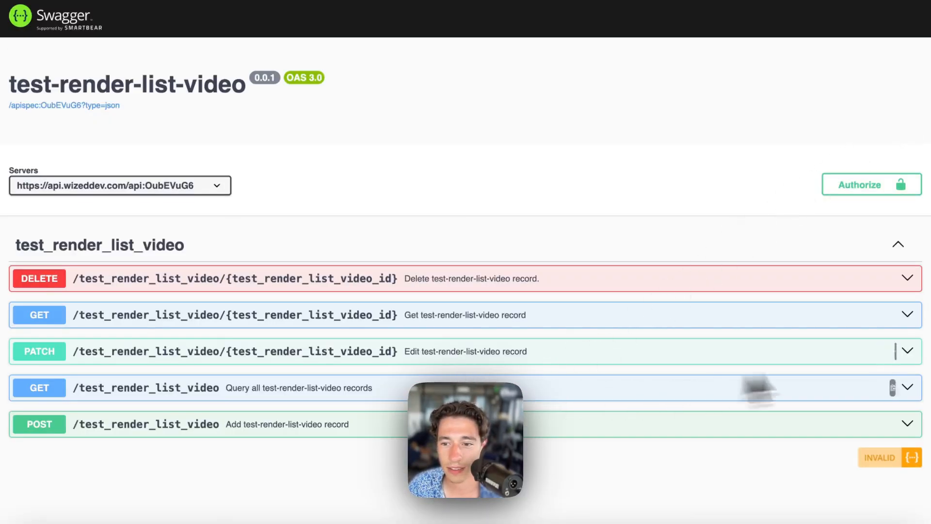
Expand the GET endpoint that queries all test-render-list-video records and execute a trial request.
click(908, 388)
scroll(499, 354, down, 5)
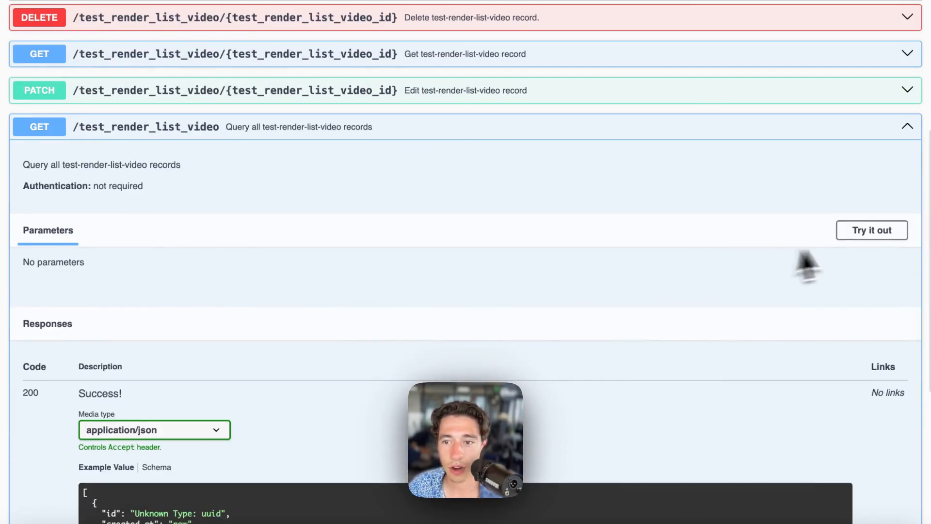
click(894, 233)
scroll(426, 326, down, 2)
click(435, 275)
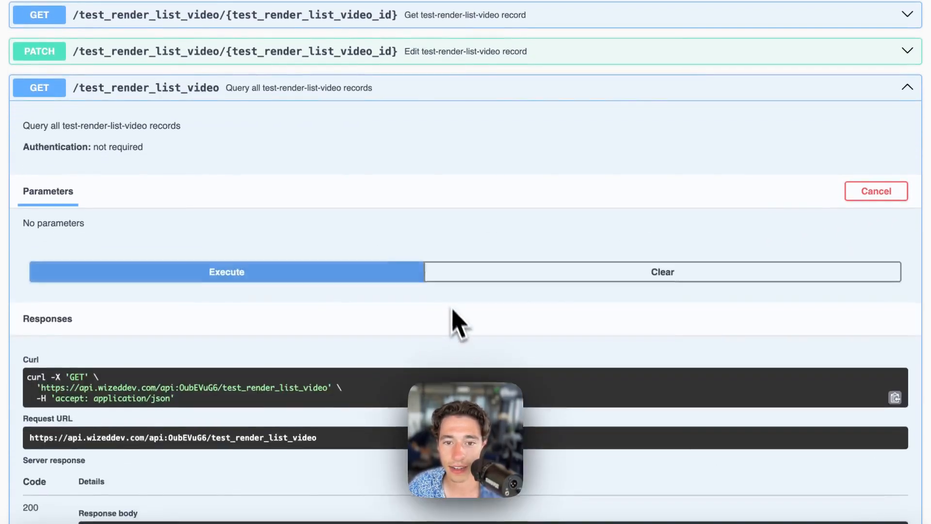
Examine the response body of the trial request, highlighting the full array of task records.
scroll(353, 326, down, 2)
scroll(184, 298, down, 4)
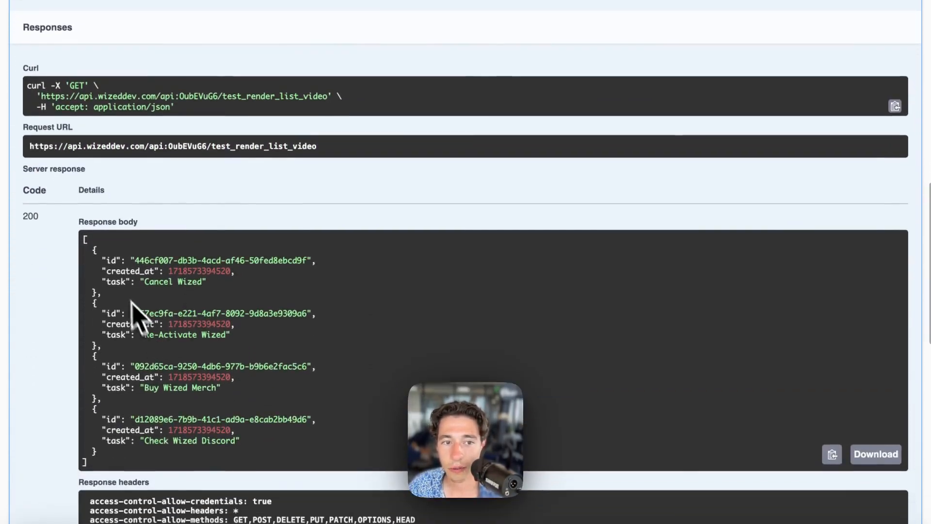
scroll(228, 373, down, 3)
drag(83, 240, 245, 364)
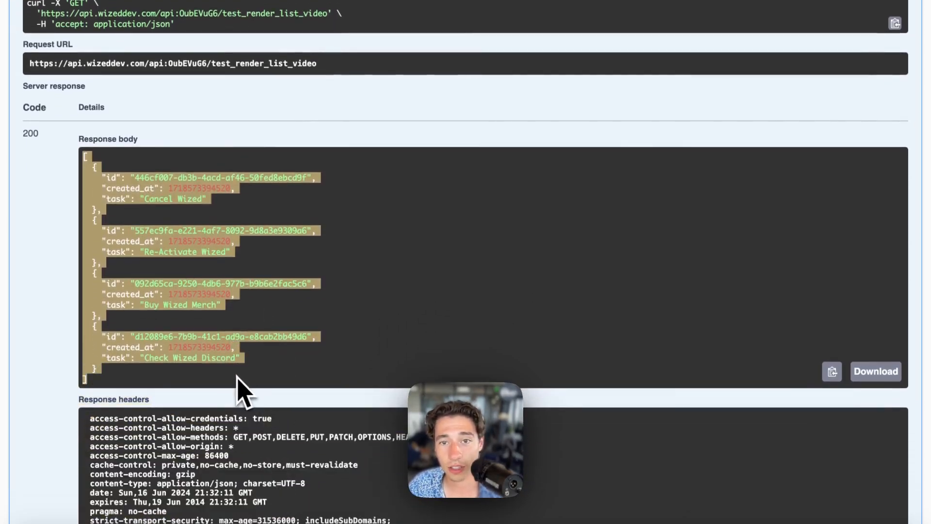
drag(274, 231, 267, 257)
drag(178, 230, 158, 223)
drag(86, 164, 141, 385)
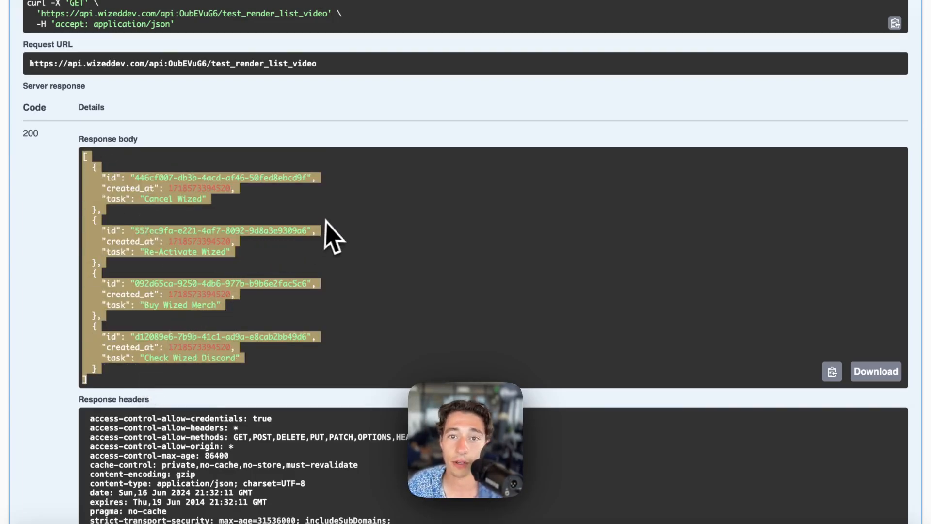
scroll(332, 237, up, 15)
Close the Swagger UI tab and switch to the Xano tab with the test-render-list-video API group.
mouse_move(46, 343)
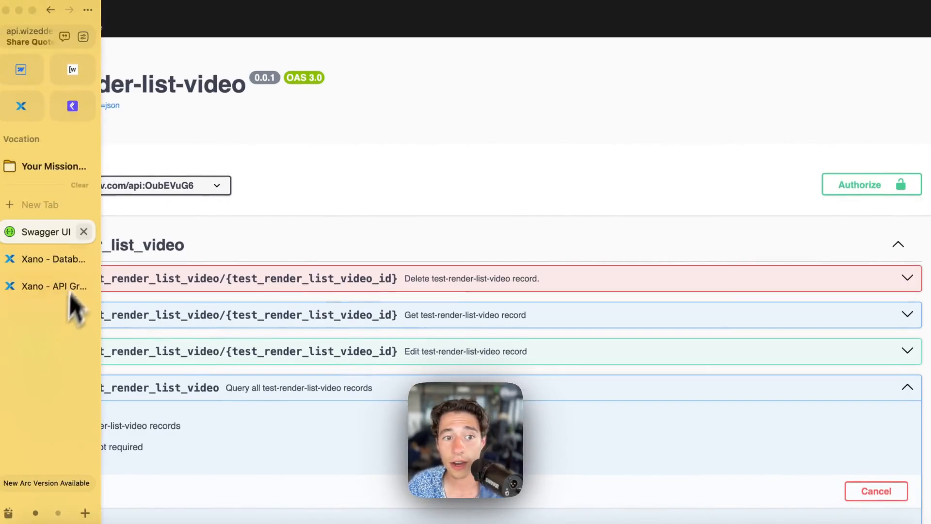
click(83, 231)
click(48, 233)
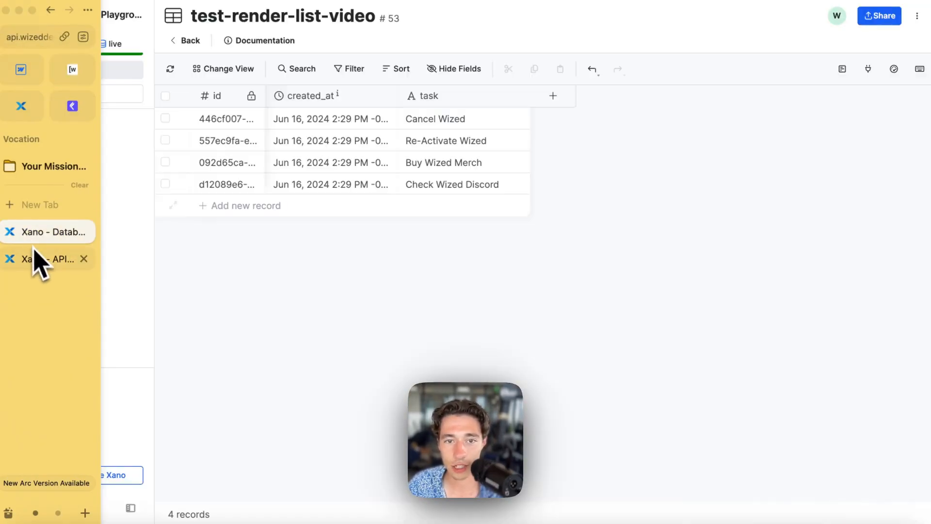
click(36, 261)
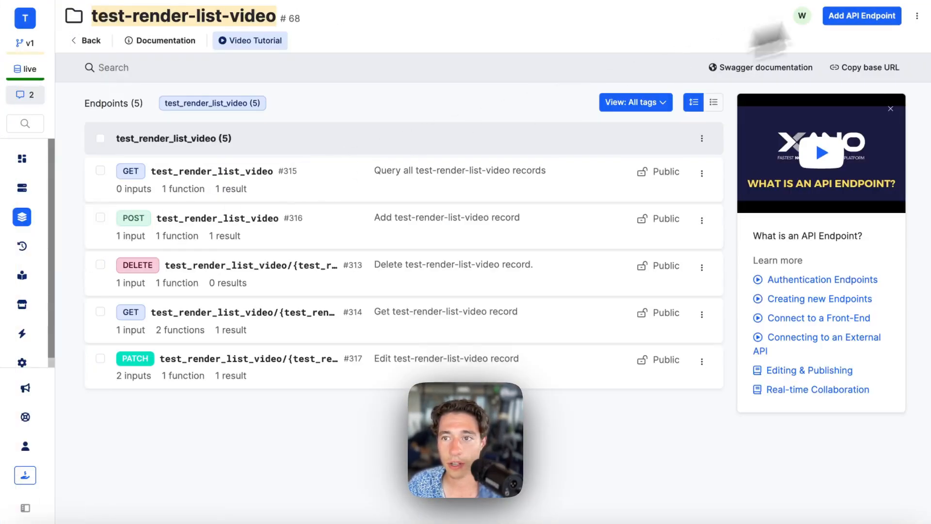
In the API group's settings, set Swagger (OpenAPI) Documentation to Disabled and save the group.
click(917, 17)
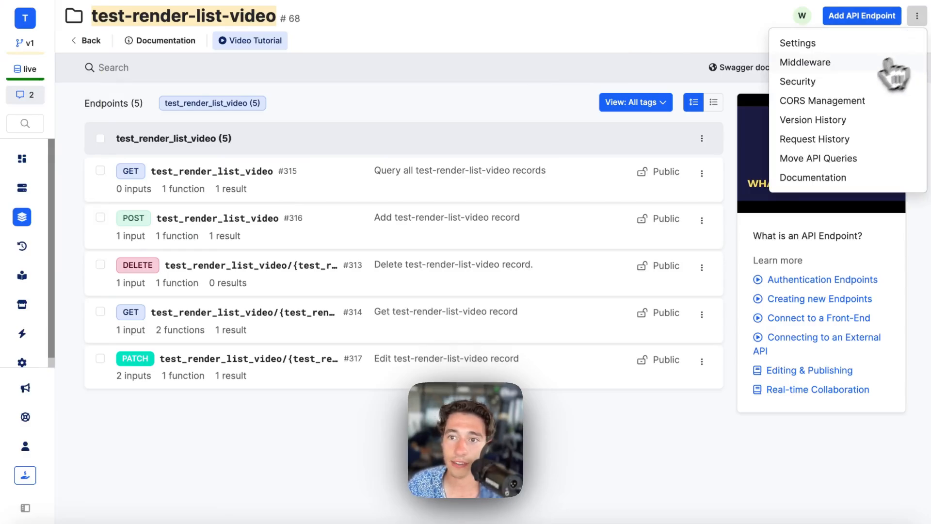
click(815, 46)
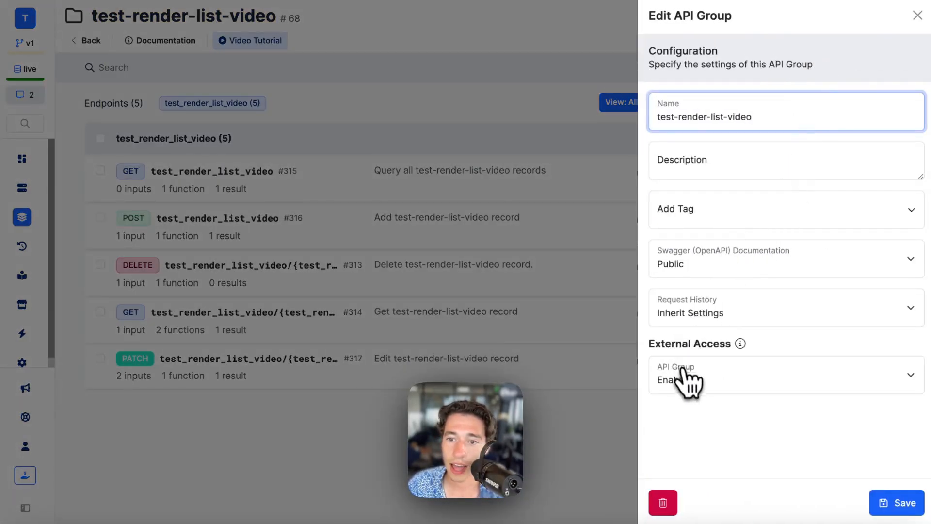
click(691, 266)
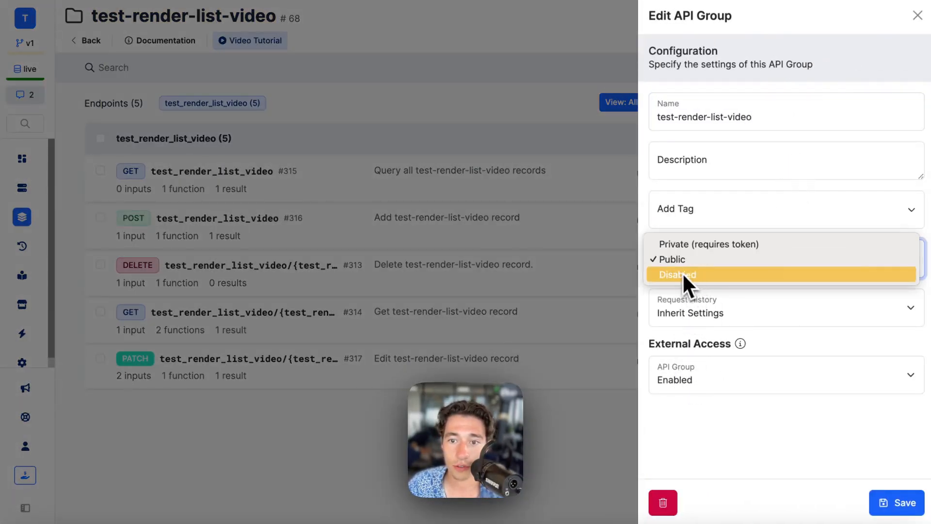
click(694, 285)
click(905, 504)
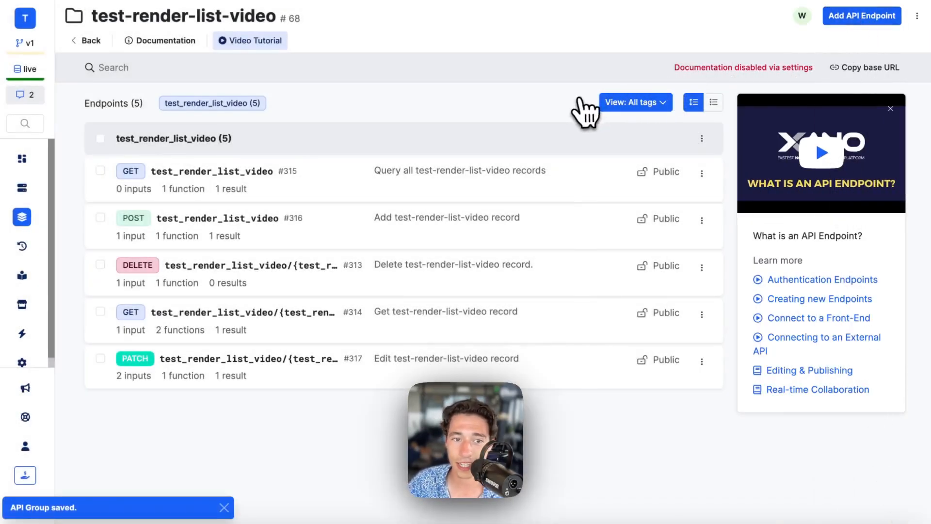
mouse_move(38, 357)
click(38, 204)
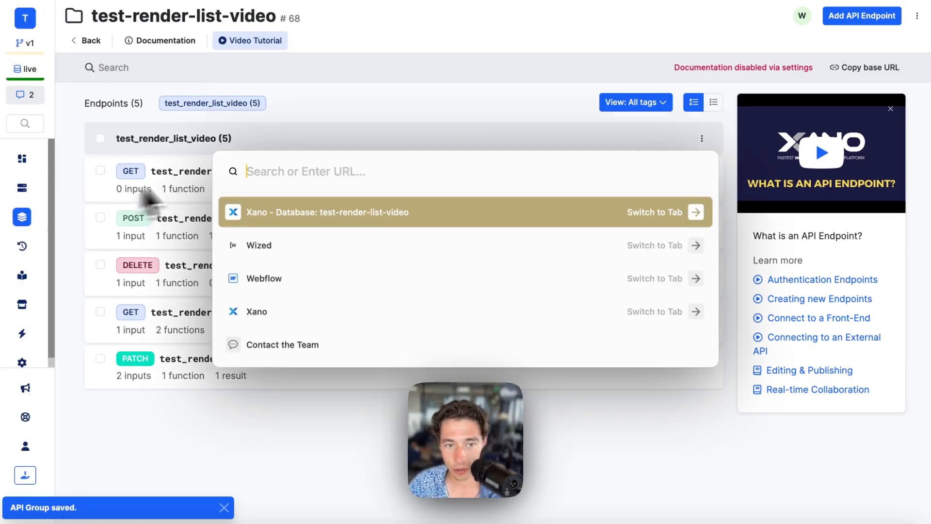
text(https://api.wizeddev.com/api:OubEVuG6)
key(Return)
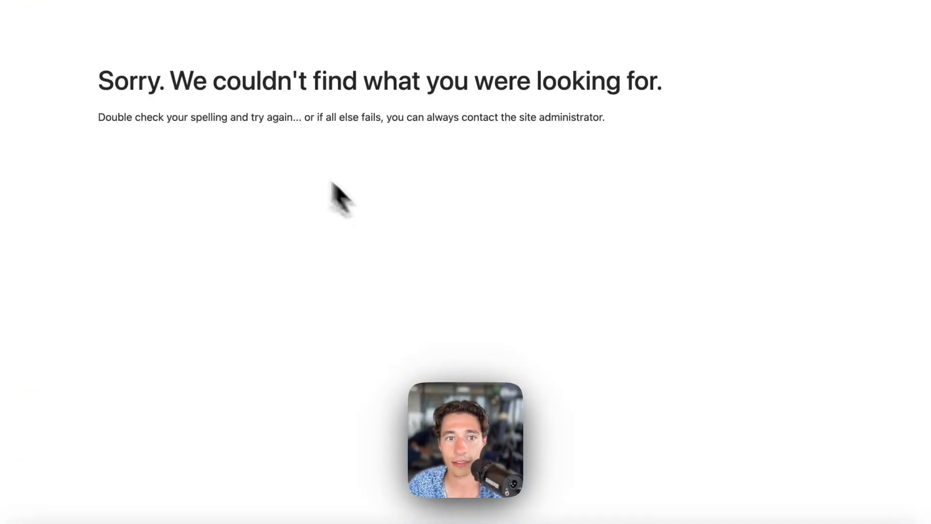
drag(202, 83, 694, 196)
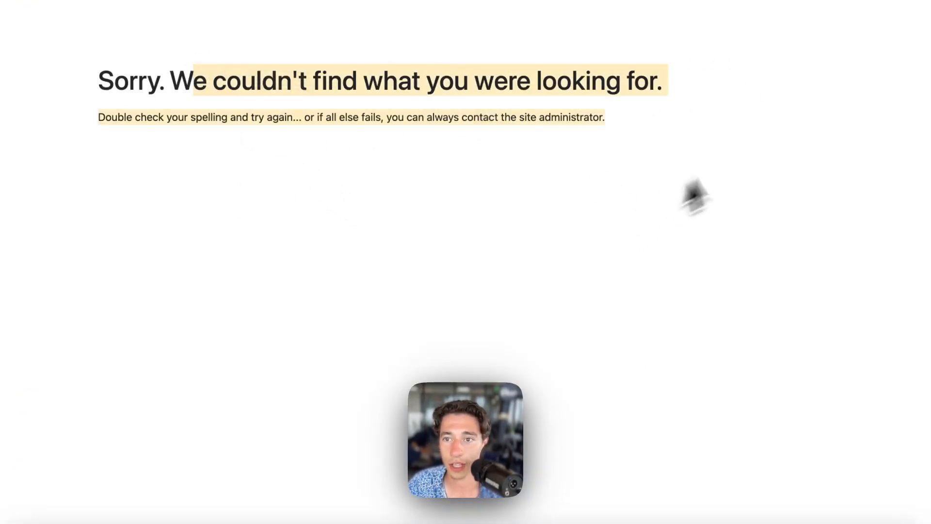
mouse_move(25, 201)
click(84, 232)
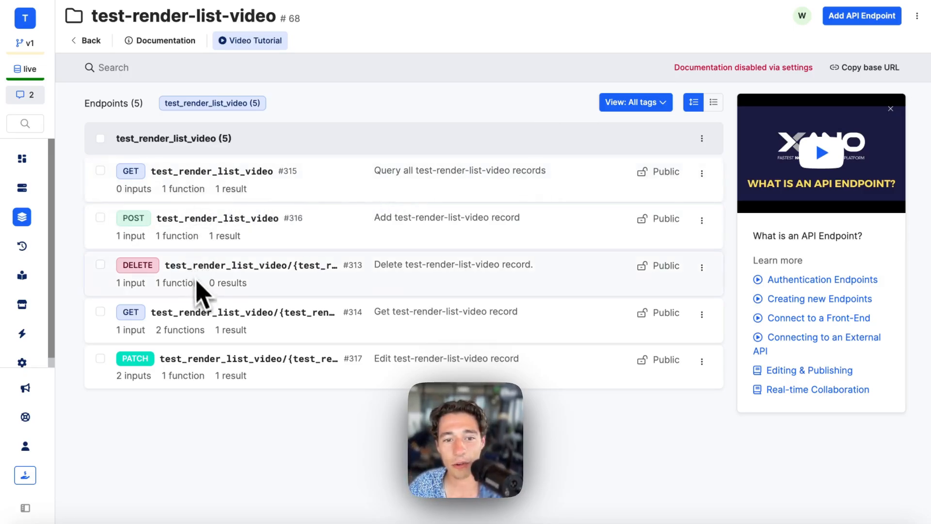
Open the GET endpoint that queries all test-render-list-video records, run it to review the result, and highlight its path /test_render_list_video.
click(232, 178)
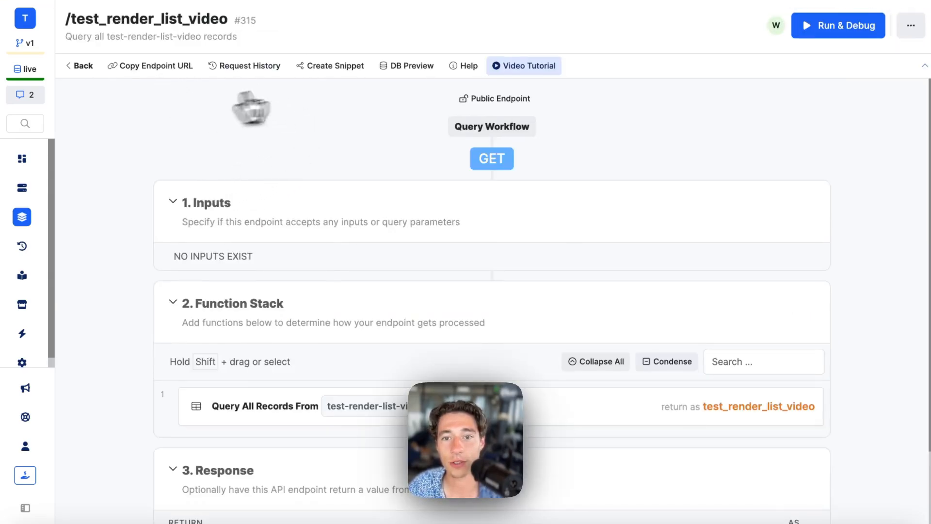
click(861, 30)
click(776, 515)
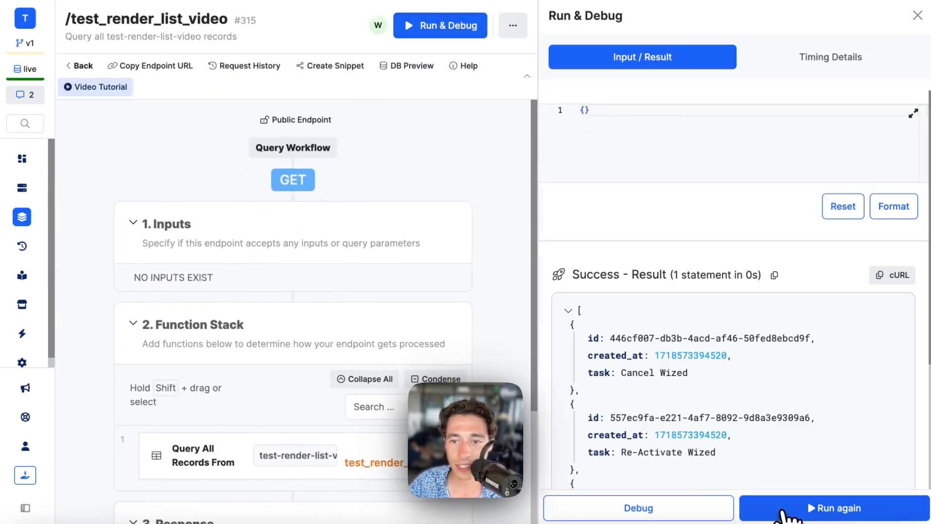
scroll(707, 358, down, 4)
scroll(642, 300, up, 4)
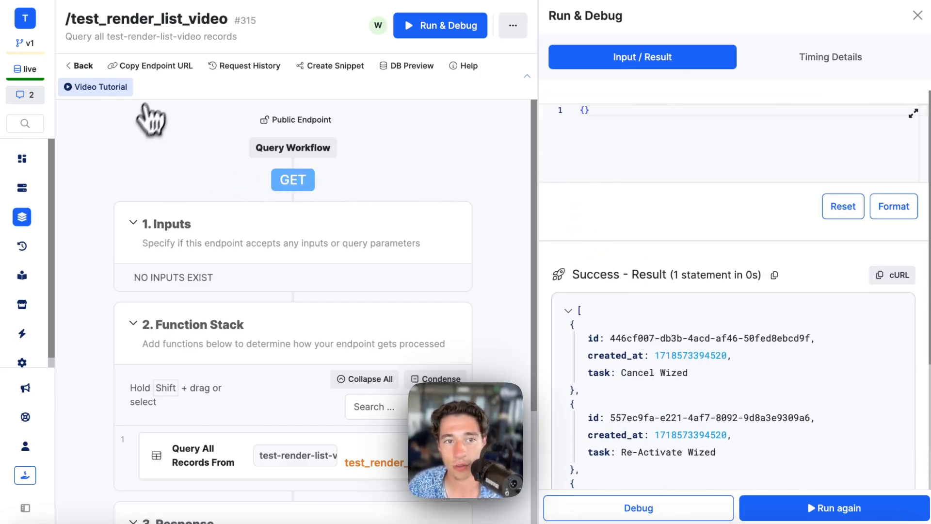
drag(67, 20, 235, 21)
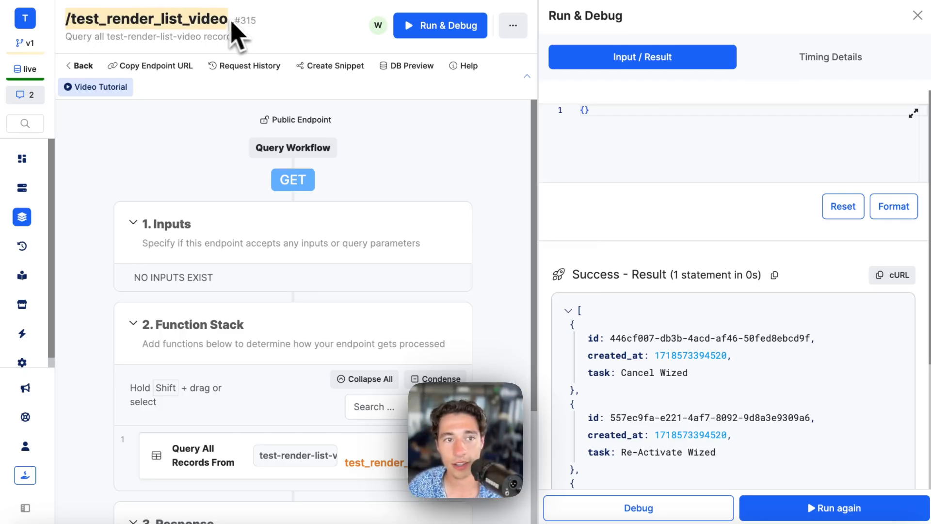
Switch to Wized and add a request named get_all that uses the Xano (List) app.
mouse_move(42, 92)
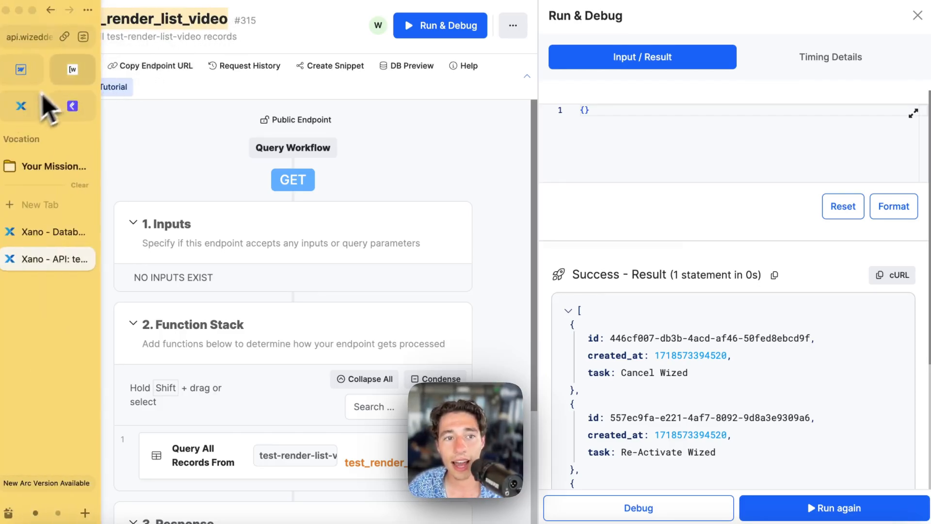
click(72, 75)
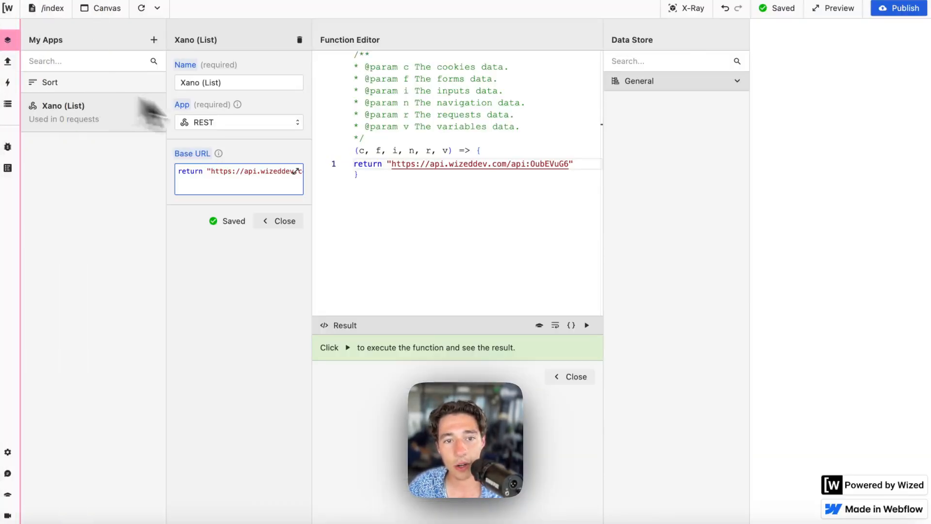
click(7, 62)
click(153, 41)
click(203, 78)
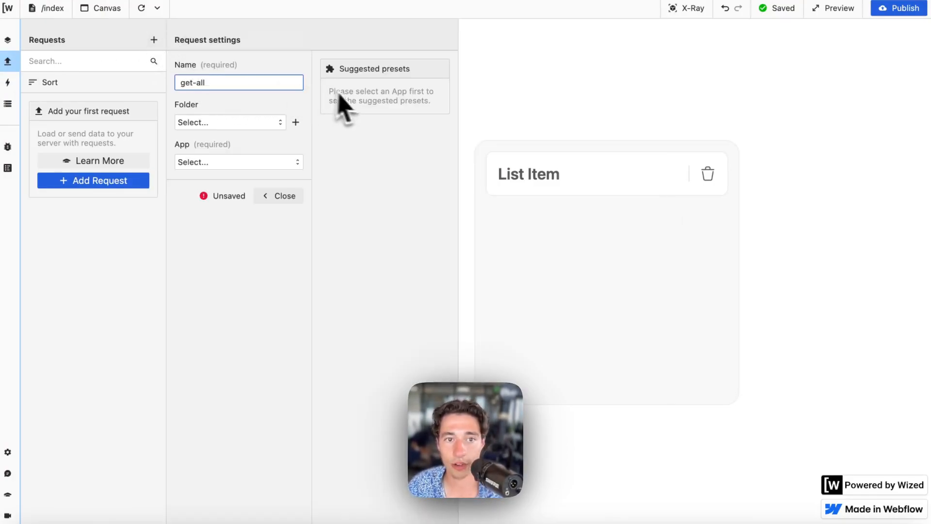
click(217, 162)
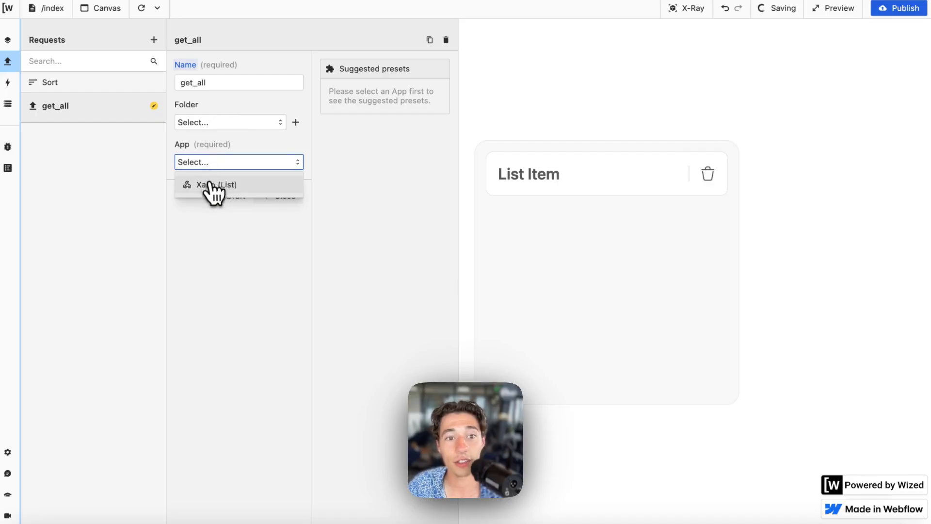
click(212, 185)
Set the get_all request's URL endpoint to return "/test_render_list_video".
click(235, 220)
text(return "/test_render_list_video)
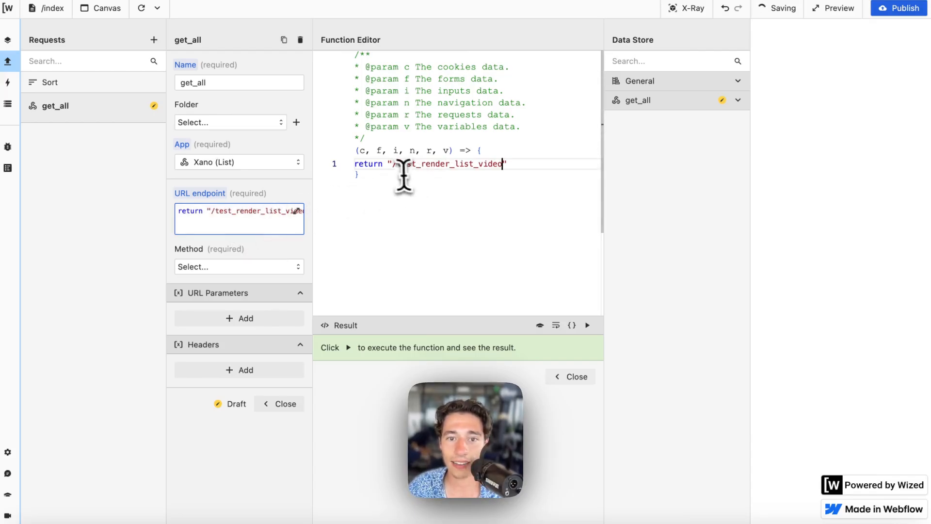
drag(393, 165, 503, 166)
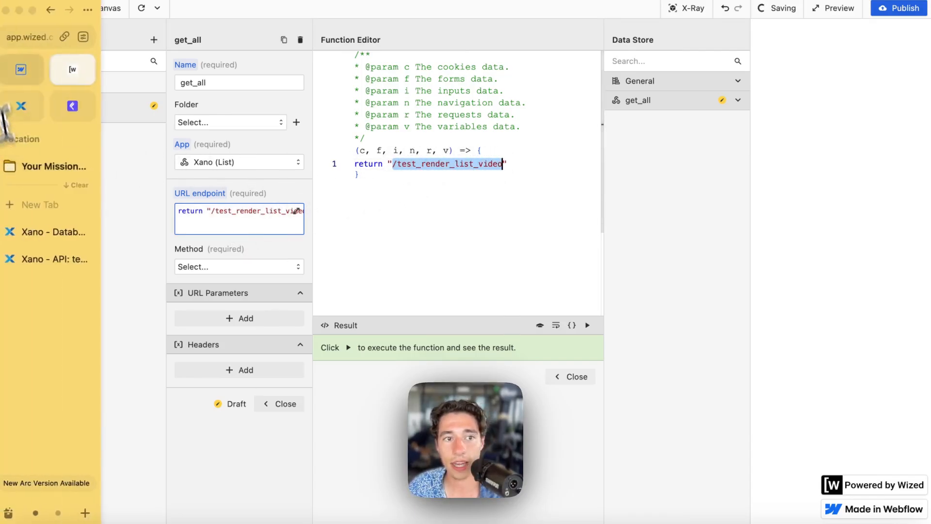
Reopen the Xano (List) app and examine its base URL, highlighting the address in the function editor.
click(8, 82)
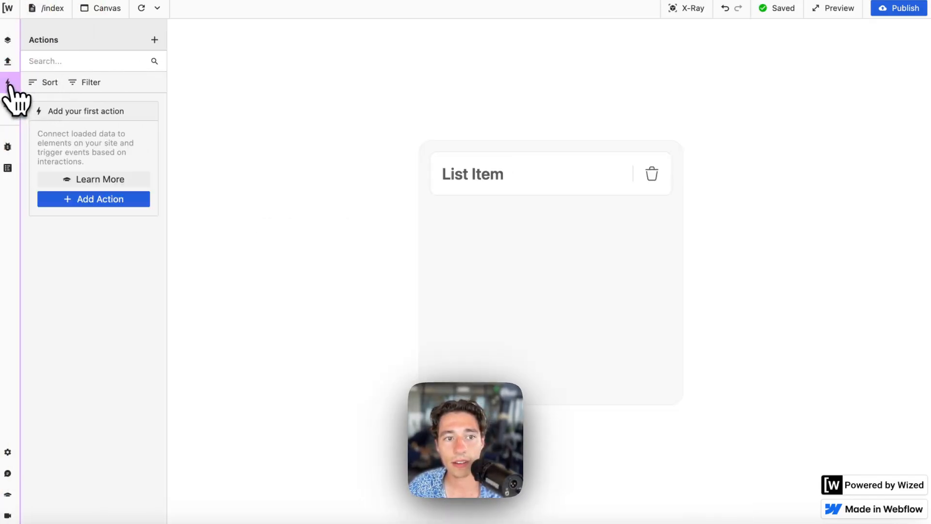
click(7, 41)
click(68, 110)
click(237, 178)
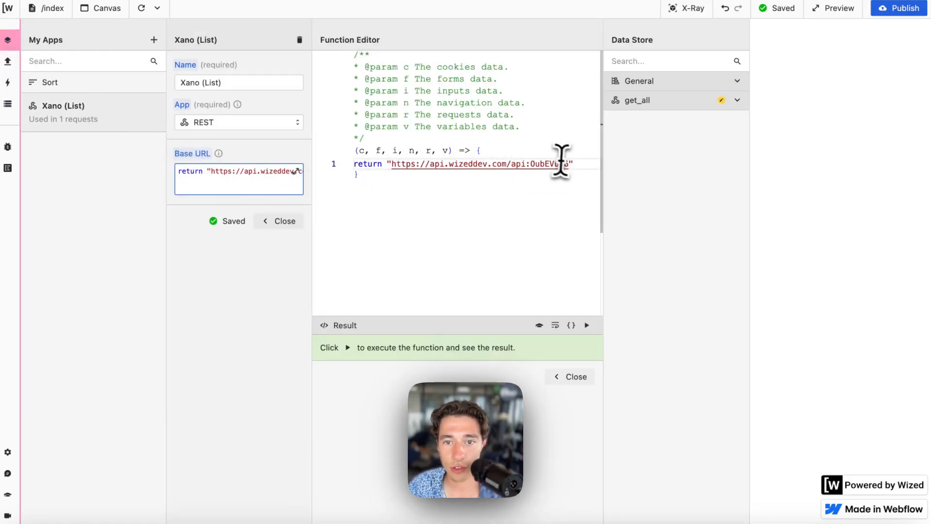
drag(567, 165, 403, 165)
click(496, 226)
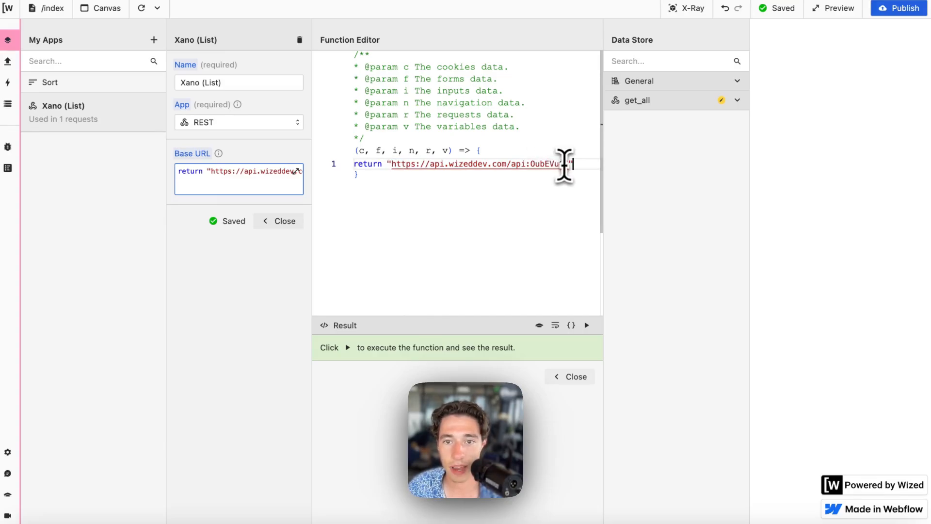
drag(565, 165, 381, 167)
click(461, 188)
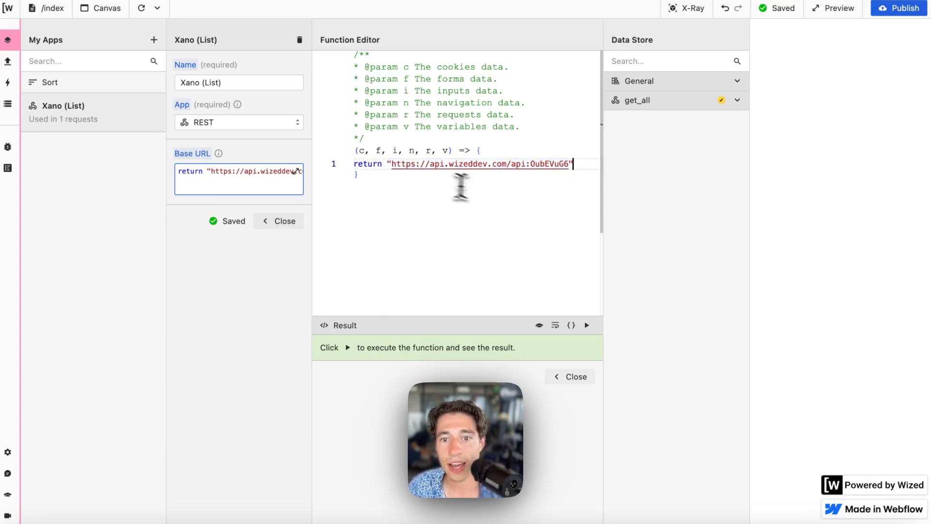
drag(570, 165, 390, 164)
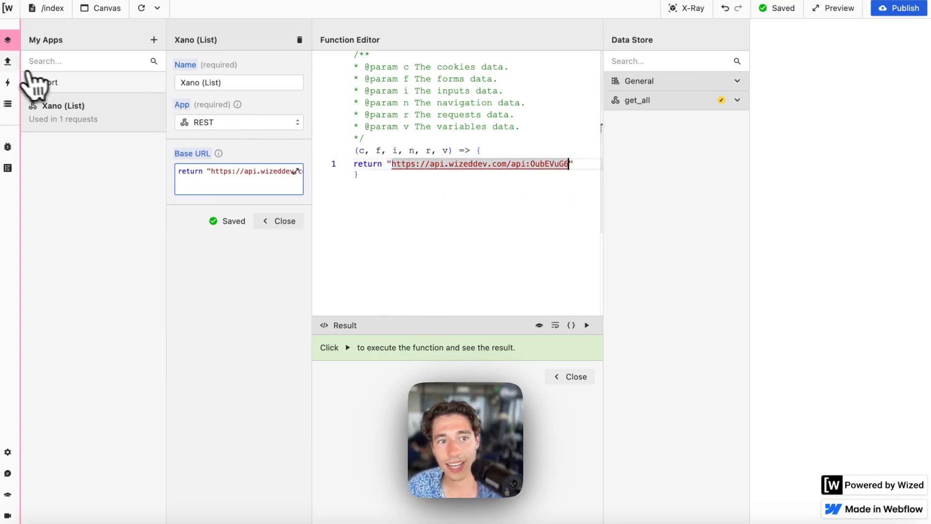
Return to the get_all request and examine its URL endpoint, highlighting the path in the function editor.
click(7, 61)
click(121, 118)
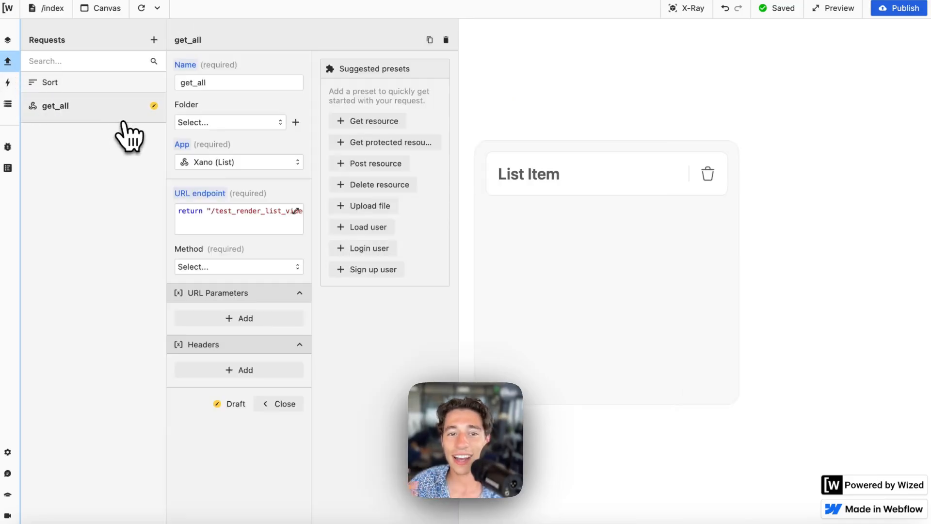
click(242, 223)
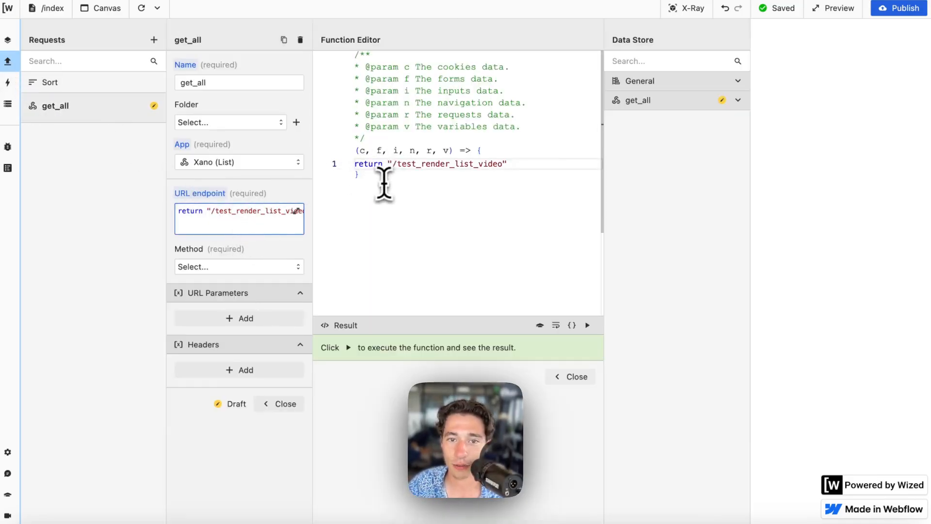
drag(391, 164, 506, 164)
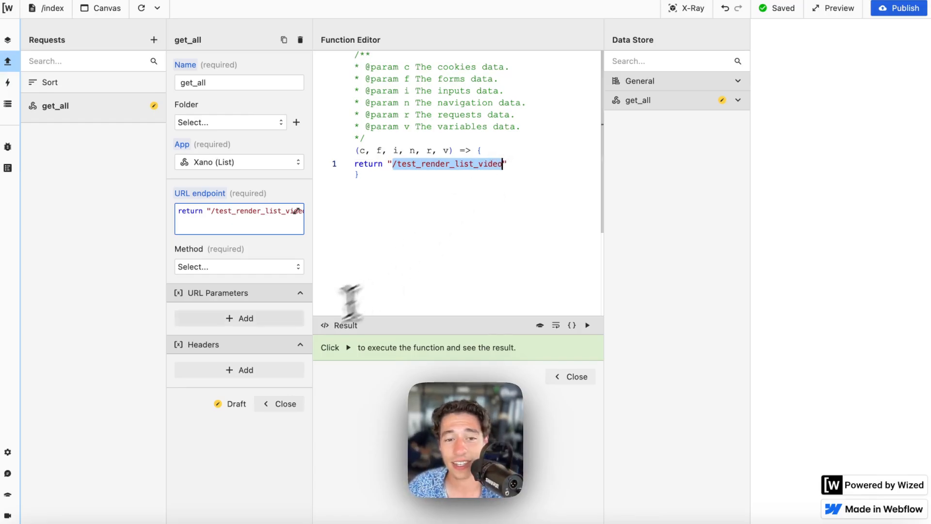
Check the method of the /test_render_list_video endpoint in Xano and return to the get_all request in Wized.
mouse_move(28, 296)
click(39, 242)
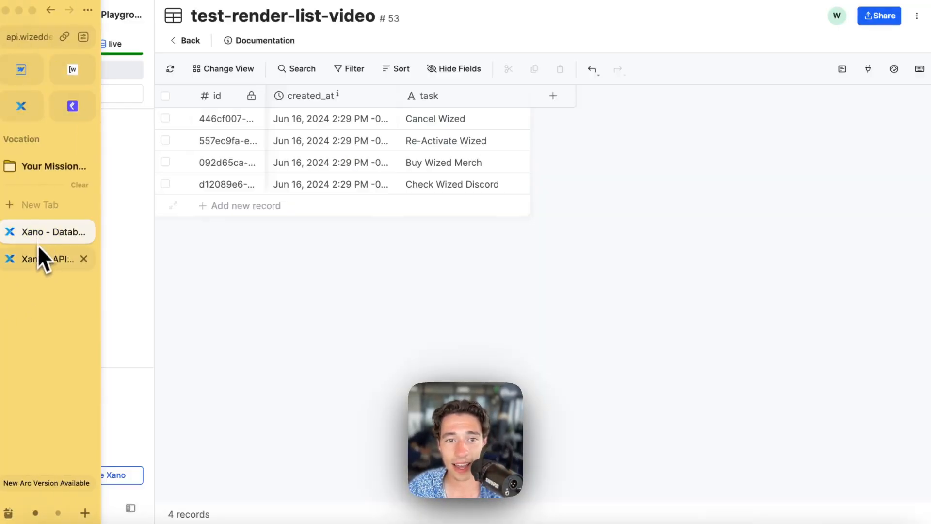
click(39, 257)
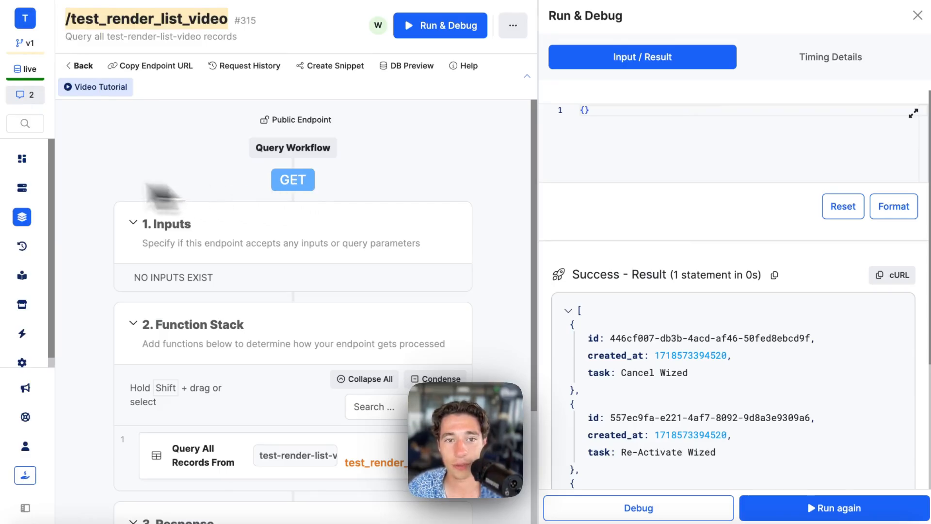
click(73, 102)
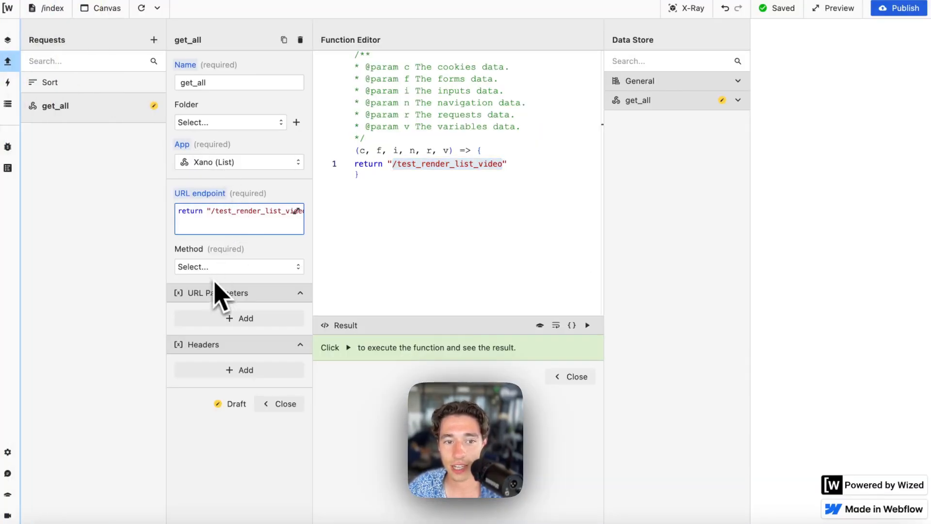
Set the get_all request's method to GET and close the function editor.
click(206, 268)
click(211, 289)
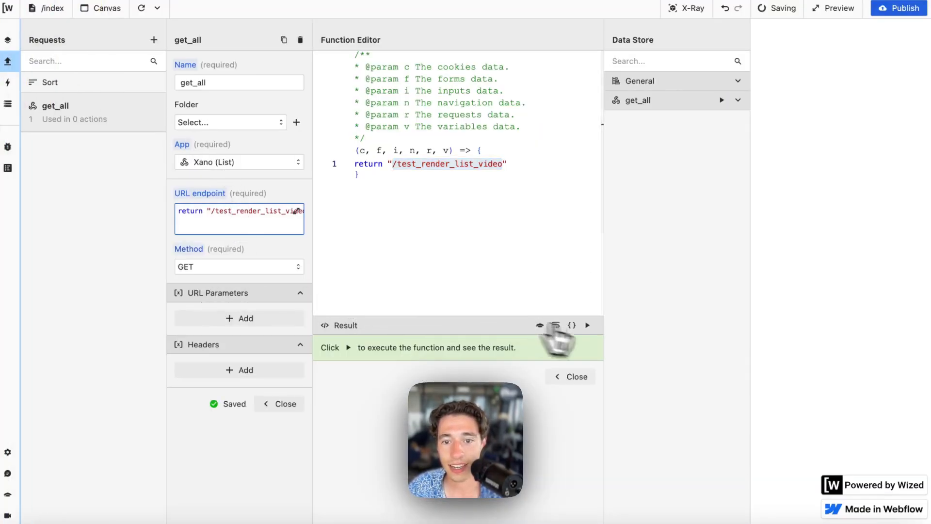
click(565, 377)
Run the get_all request and examine the task records in its response data.
click(446, 61)
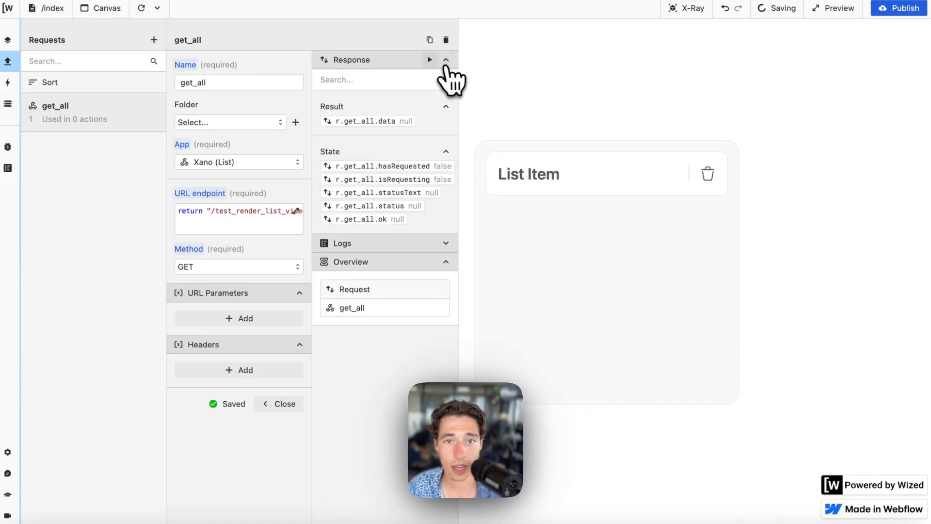
scroll(384, 193, right, 1)
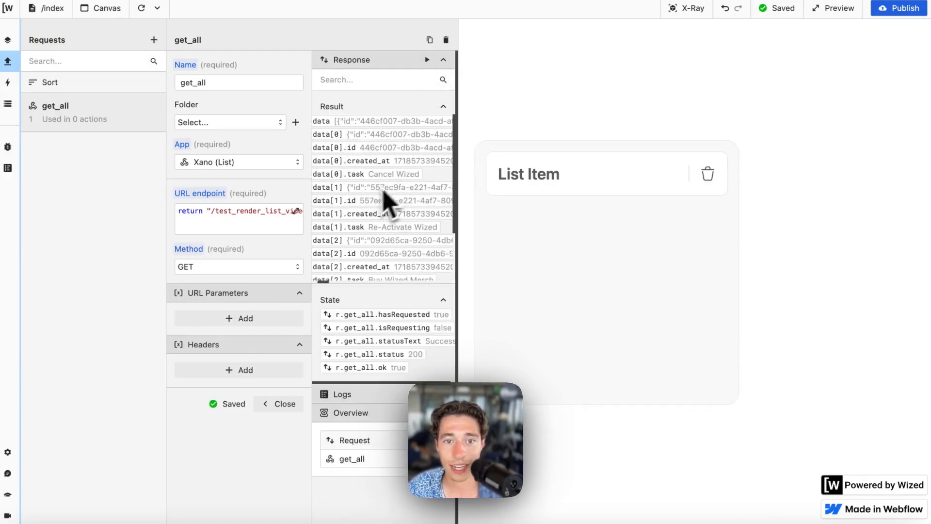
scroll(397, 203, down, 3)
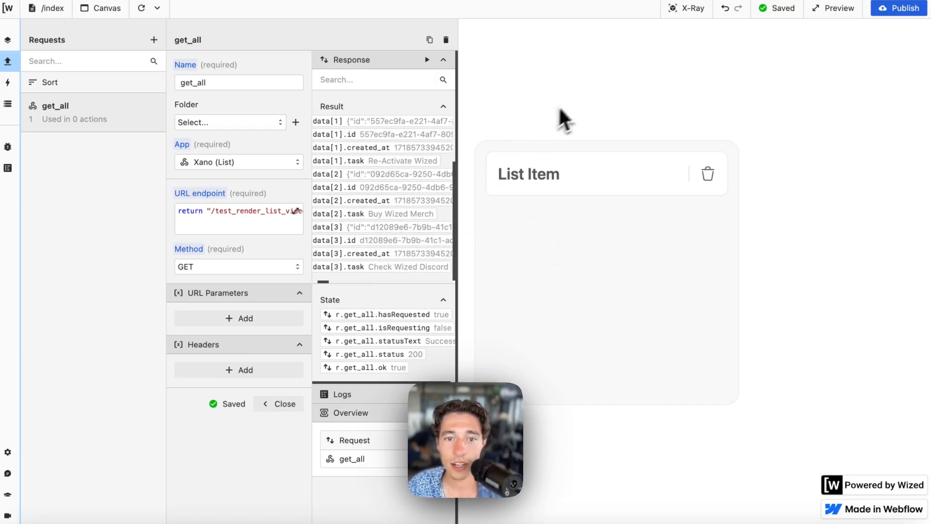
scroll(366, 204, up, 3)
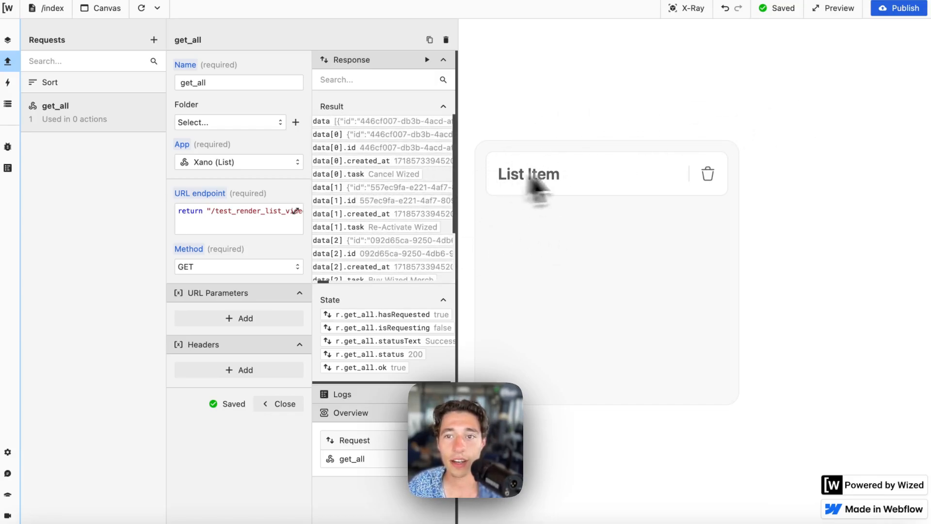
Turn on X-Ray for the canvas and create an action for the list-item element.
click(694, 10)
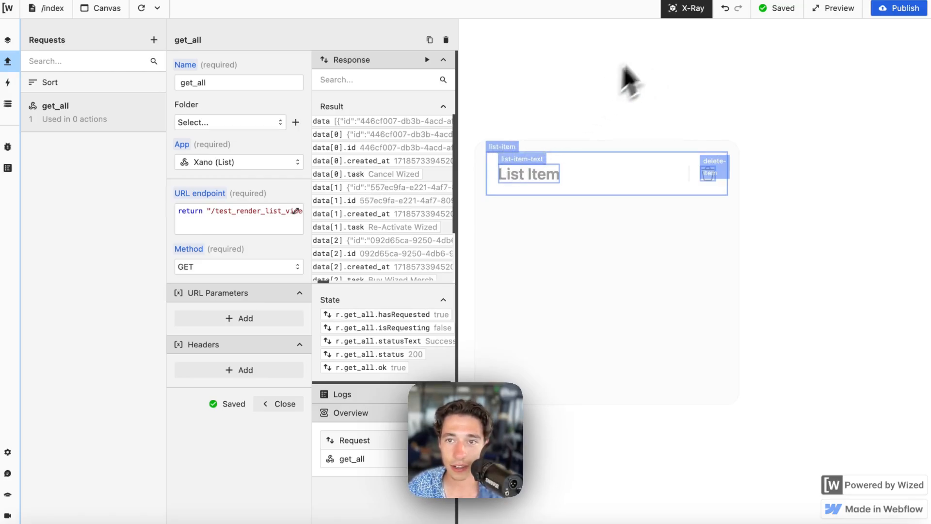
click(678, 13)
click(702, 14)
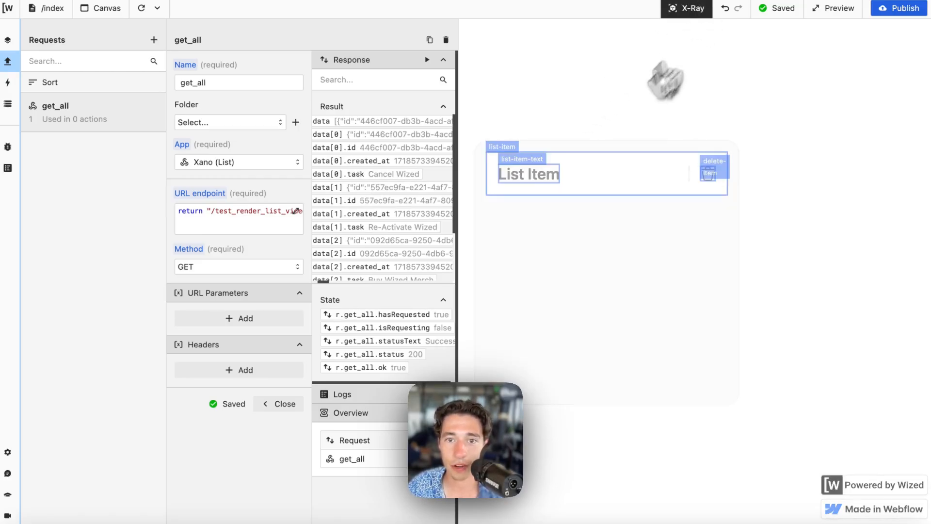
click(504, 154)
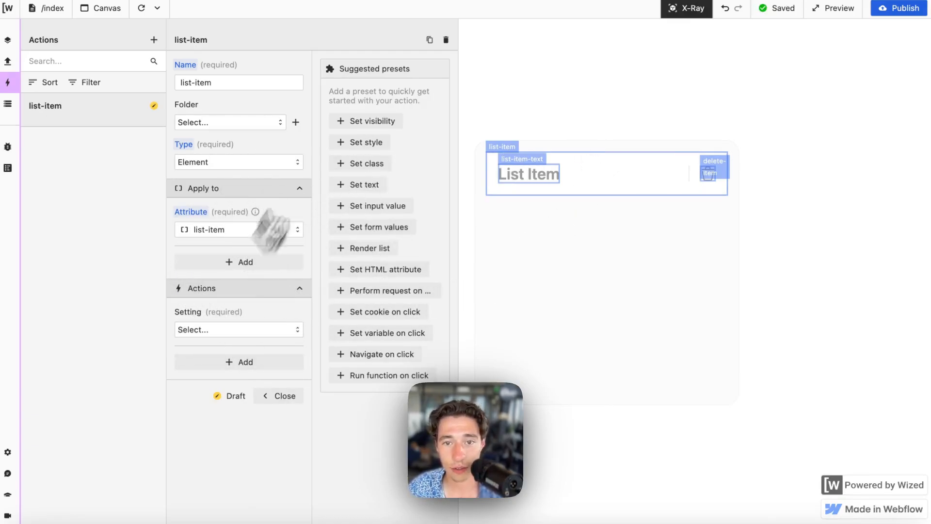
Choose Render list as the setting of the list-item action.
click(206, 329)
scroll(245, 411, down, 3)
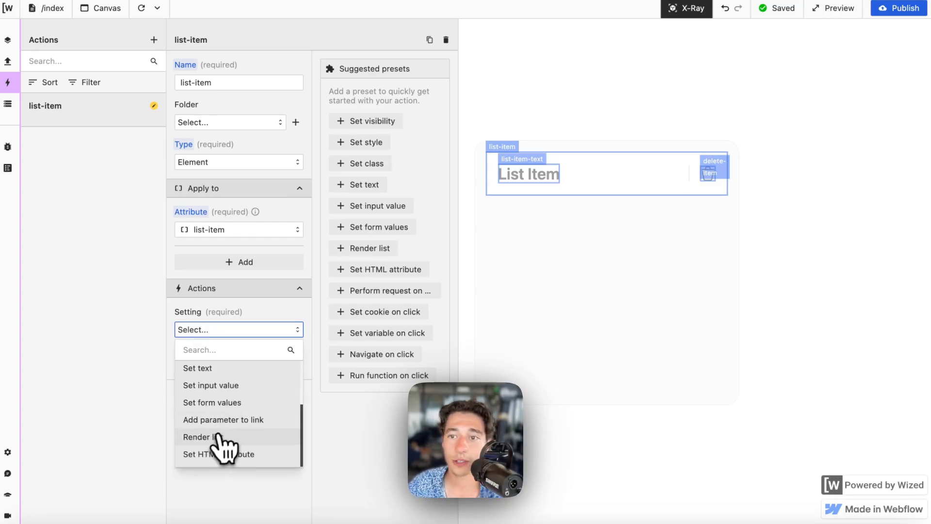
click(196, 437)
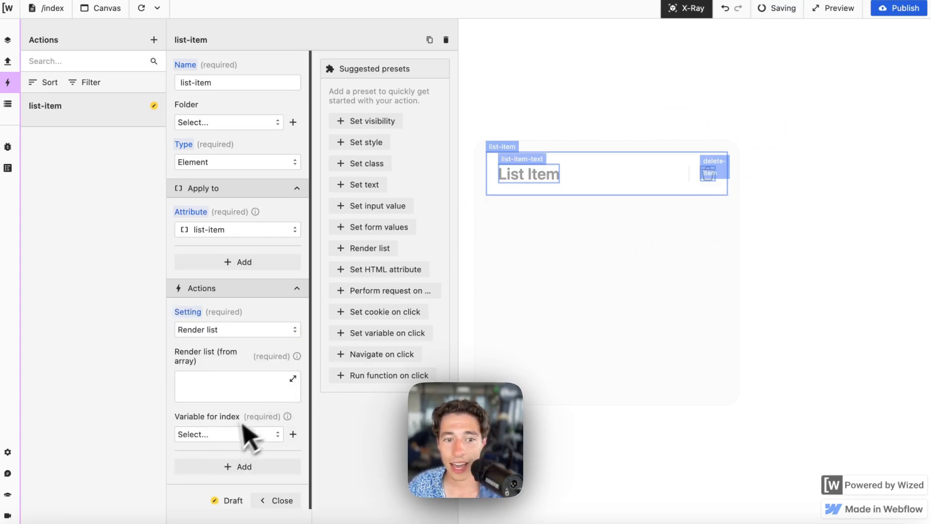
Set the list-item action's render list array function to return r.get_all.data and run it.
click(227, 389)
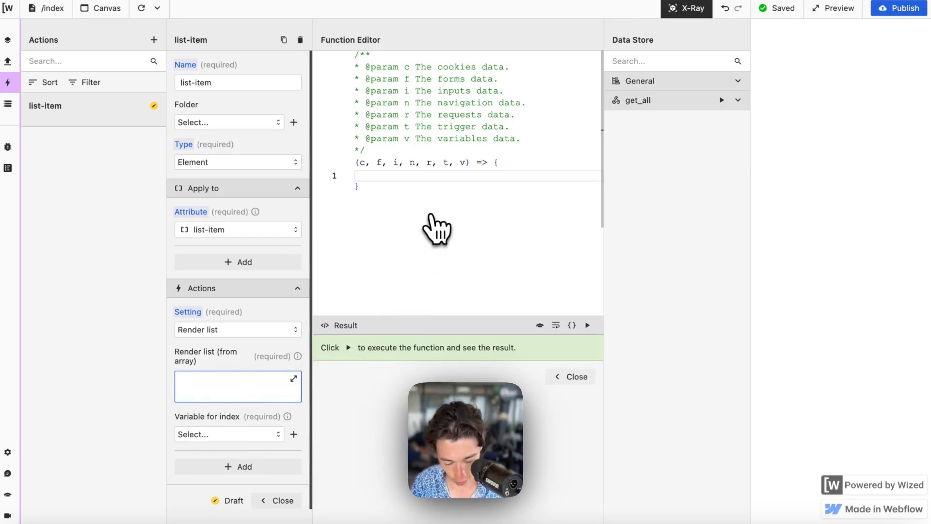
text(return)
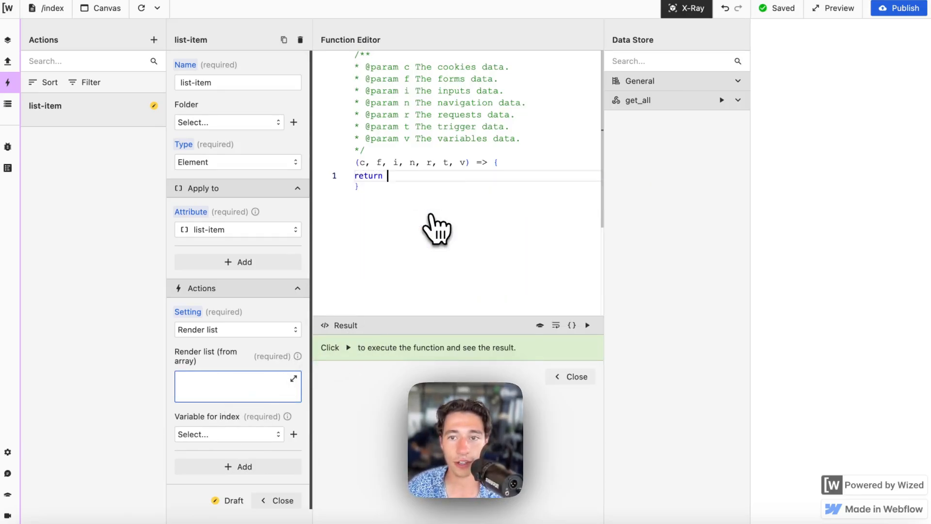
click(738, 101)
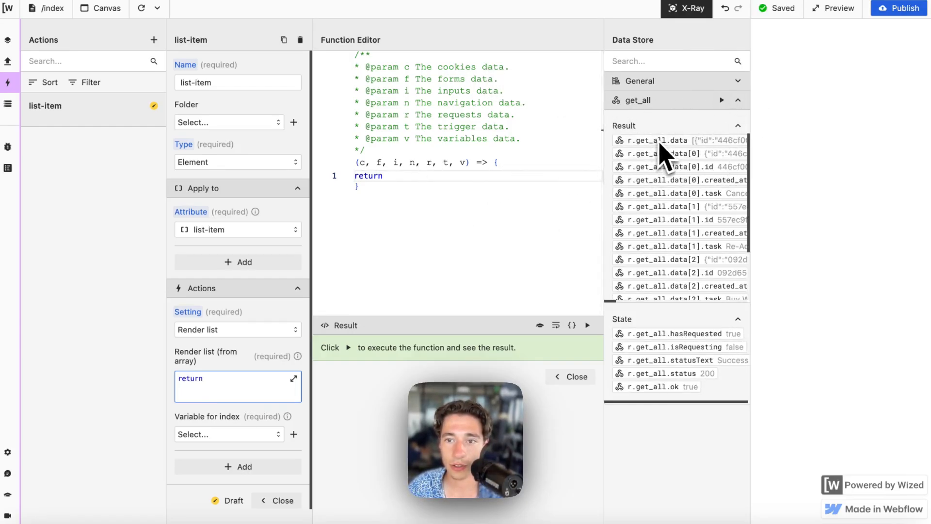
scroll(662, 150, right, 2)
drag(684, 142, 693, 144)
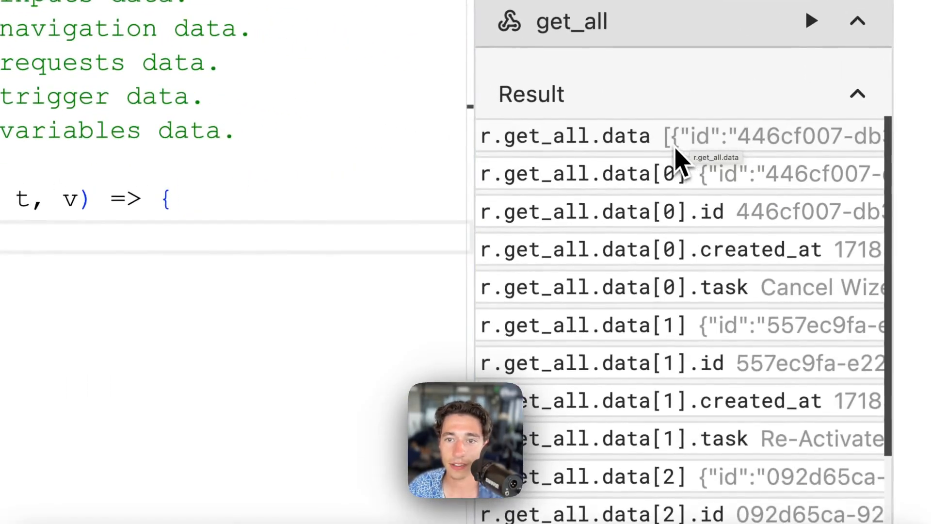
mouse_move(676, 148)
mouse_down()
mouse_move(669, 135)
mouse_move(600, 137)
mouse_move(693, 157)
mouse_move(667, 135)
mouse_move(666, 145)
mouse_up()
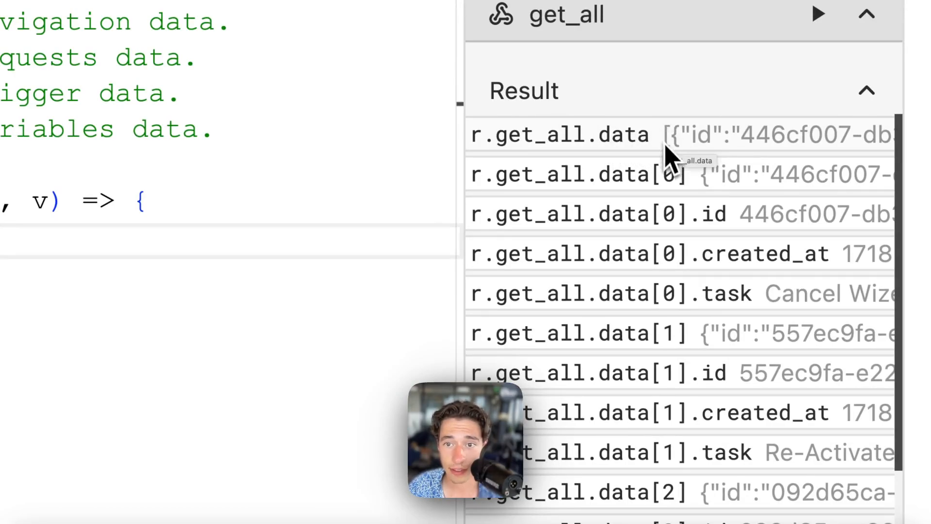
scroll(720, 136, right, 20)
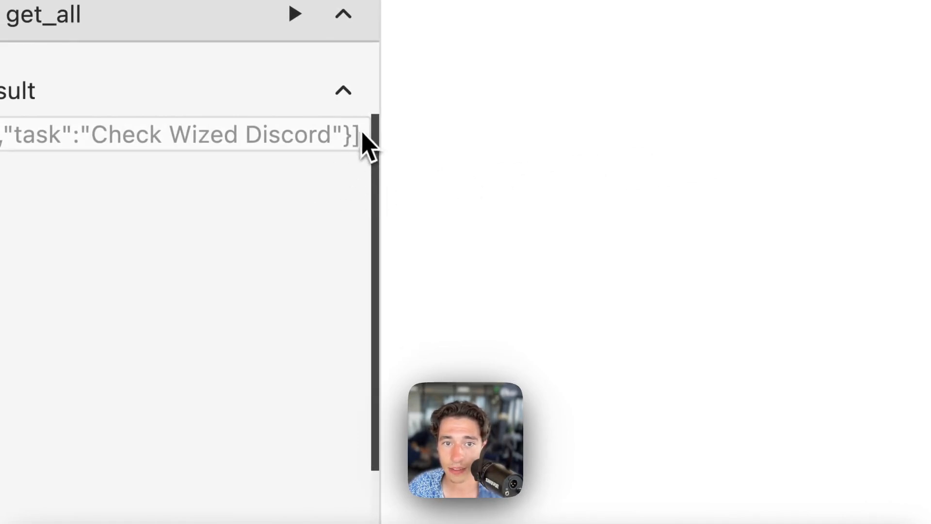
scroll(346, 144, left, 20)
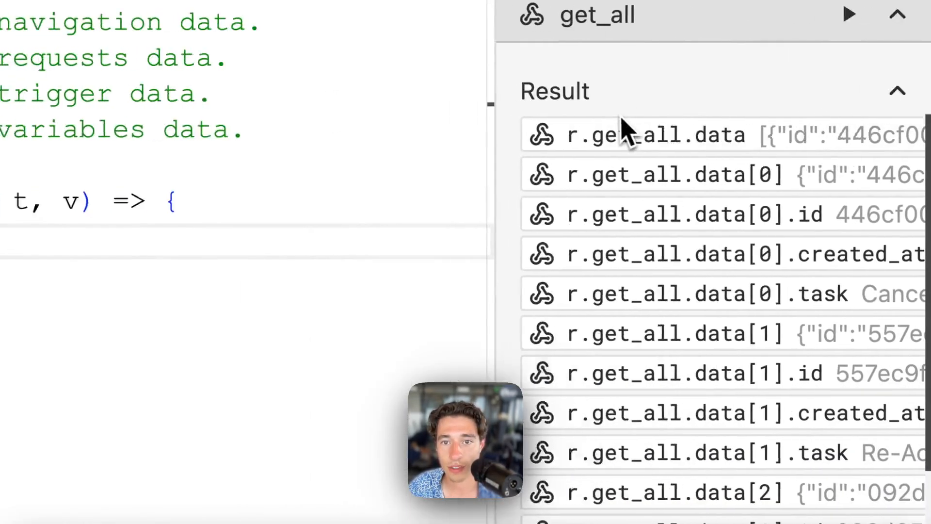
click(708, 141)
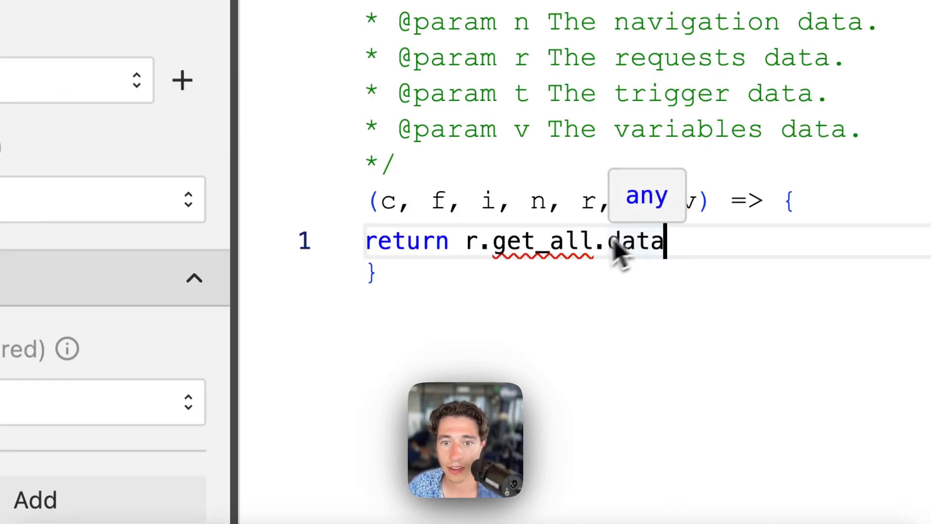
key(Escape)
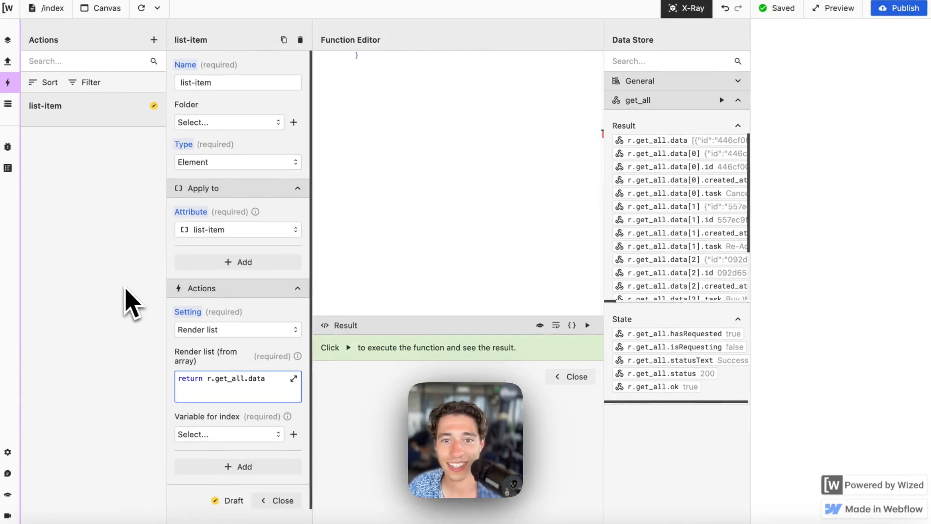
scroll(523, 206, up, 3)
click(587, 325)
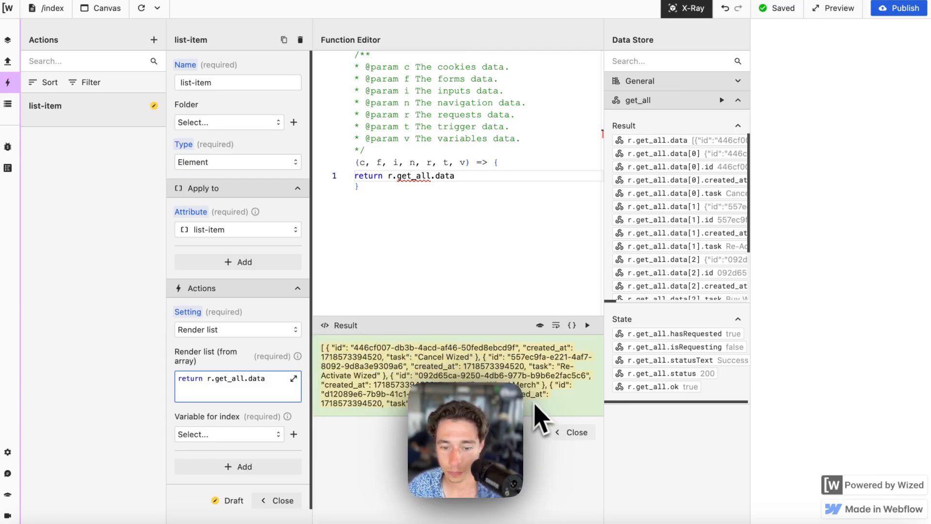
Search the web for json prettify in a new tab and open the JSON Pretty Print tool.
mouse_move(39, 228)
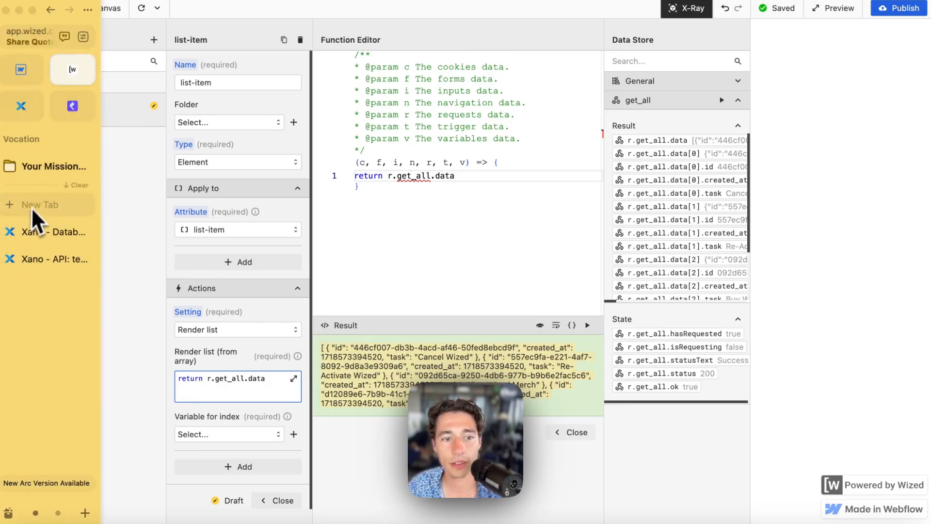
click(34, 206)
text(j)
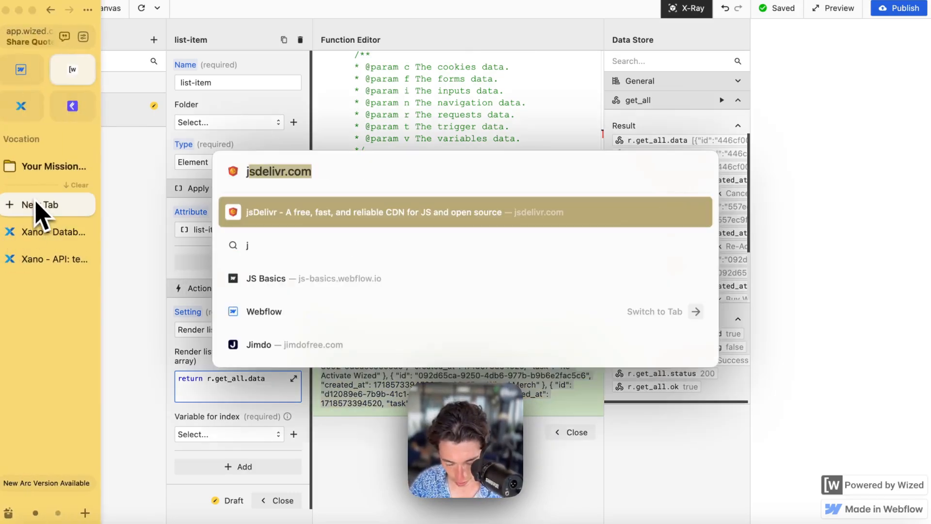
text(son prt)
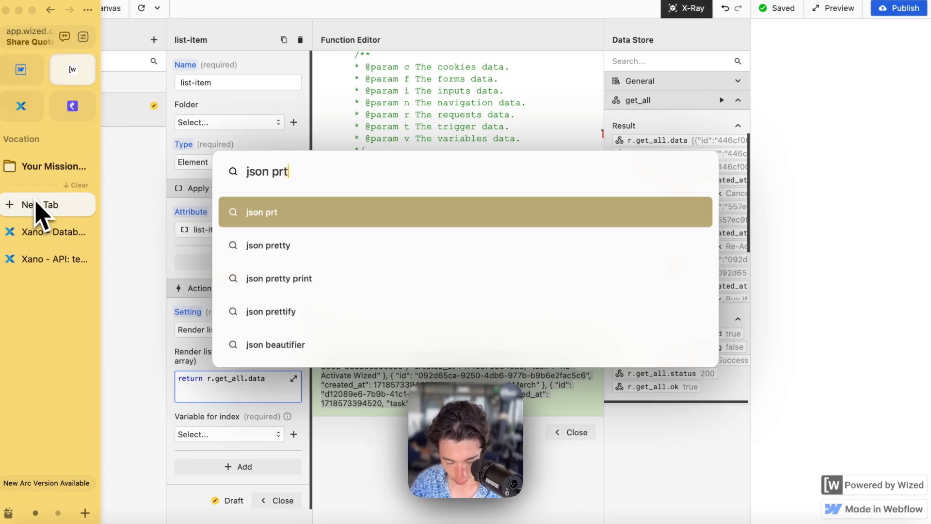
text(tiofy)
key(BackSpace)
key(BackSpace)
key(BackSpace)
key(BackSpace)
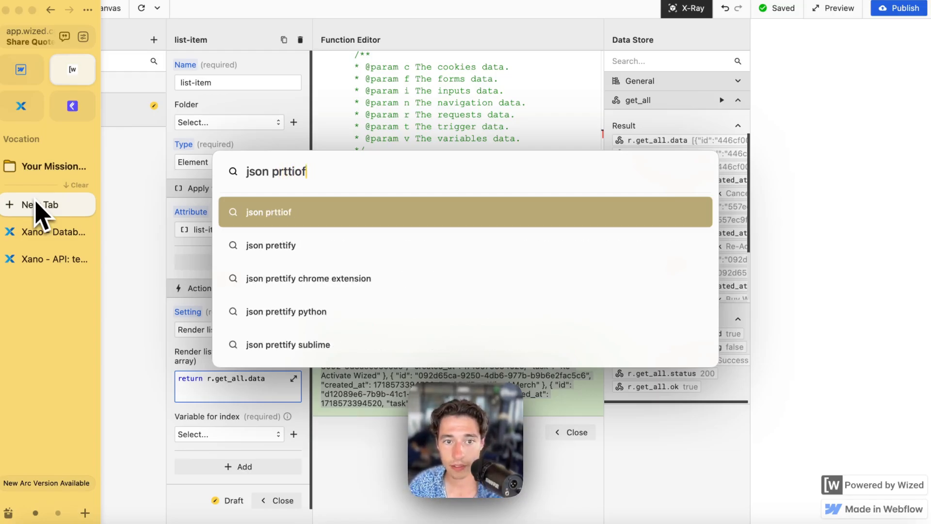
click(242, 246)
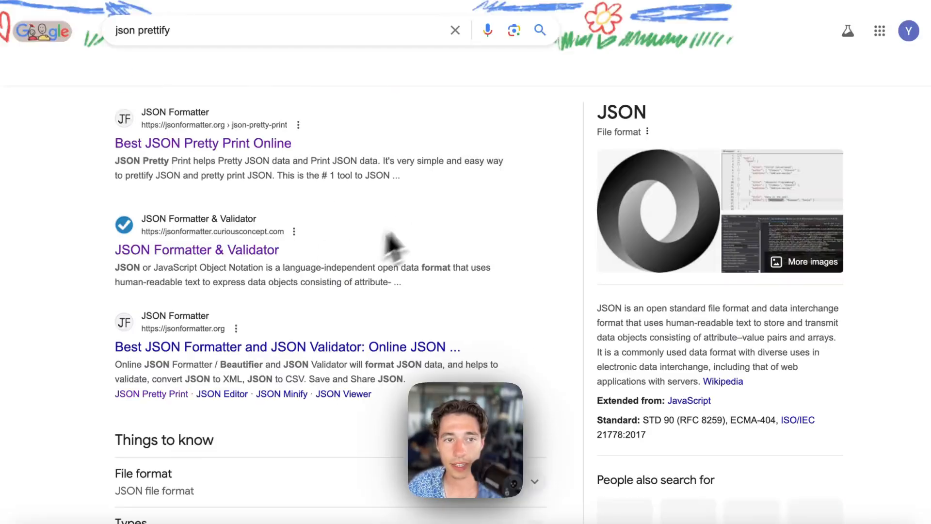
click(262, 183)
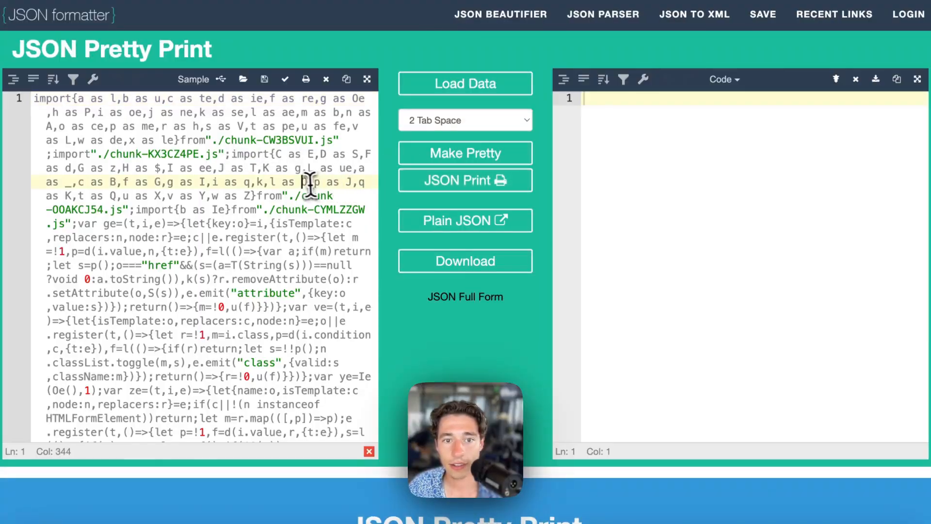
Replace the JSON Pretty Print input with the copied function result and format it.
key(super+a)
key(BackSpace)
key(super+v)
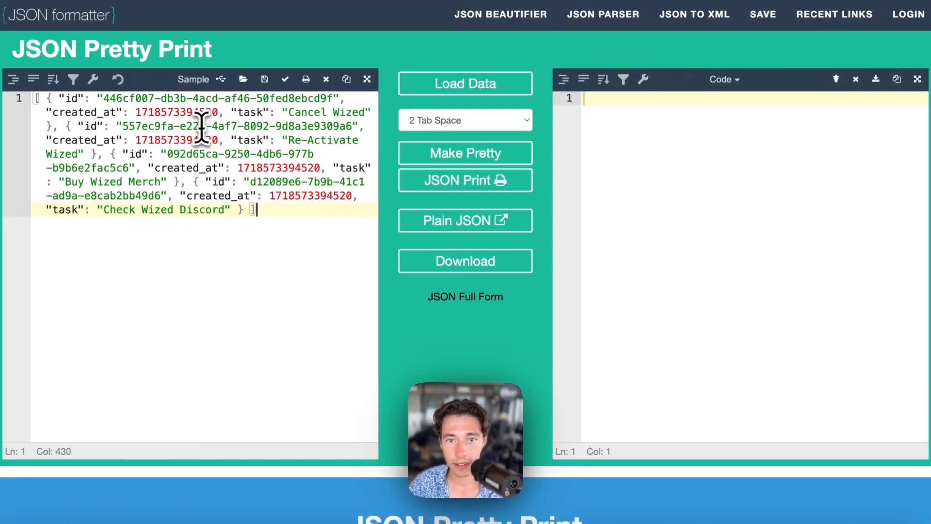
click(520, 157)
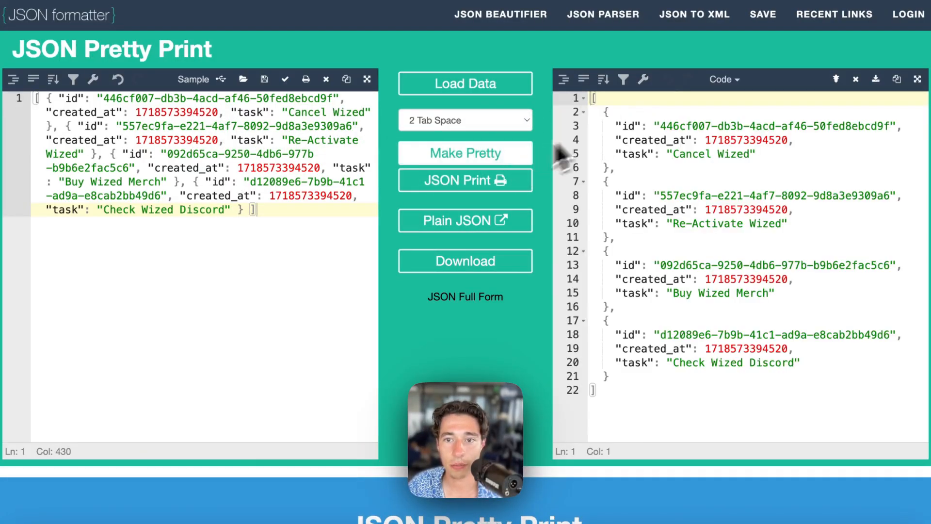
Examine the formatted JSON's outer array brackets and its individual task objects with id, created_at and task.
click(623, 115)
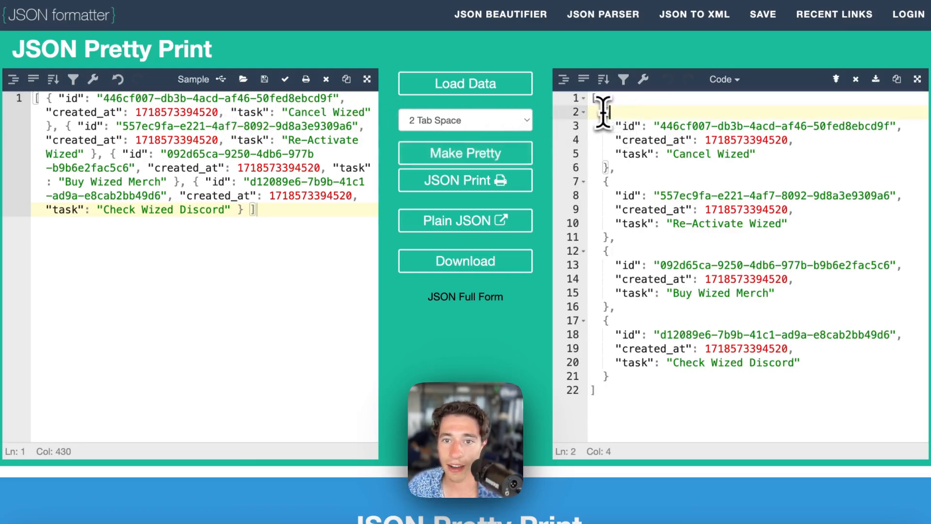
drag(596, 101, 570, 100)
drag(609, 391, 577, 411)
drag(602, 115, 607, 170)
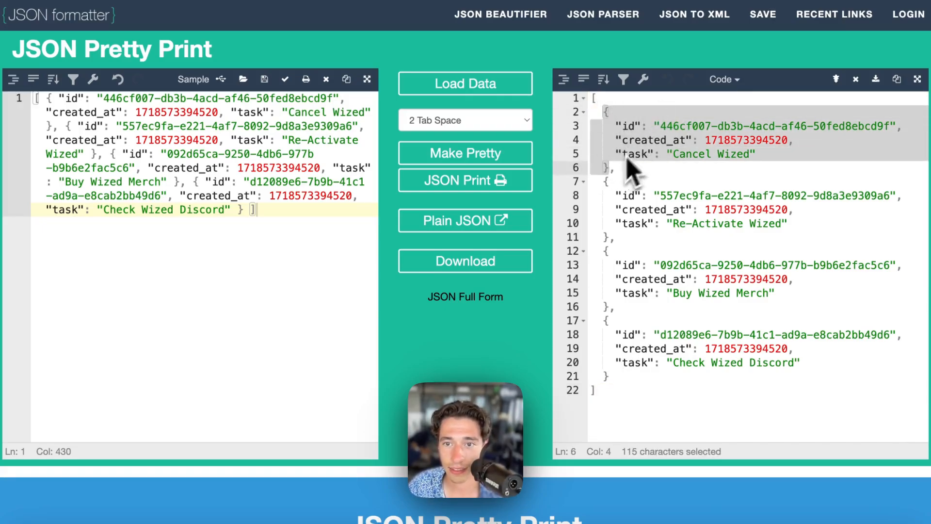
click(619, 223)
drag(612, 171, 611, 237)
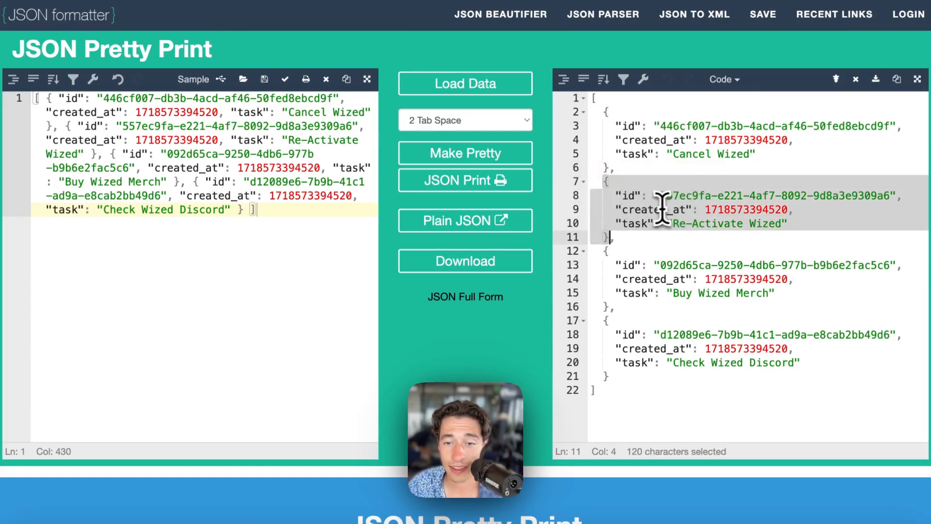
click(642, 251)
drag(612, 238, 609, 309)
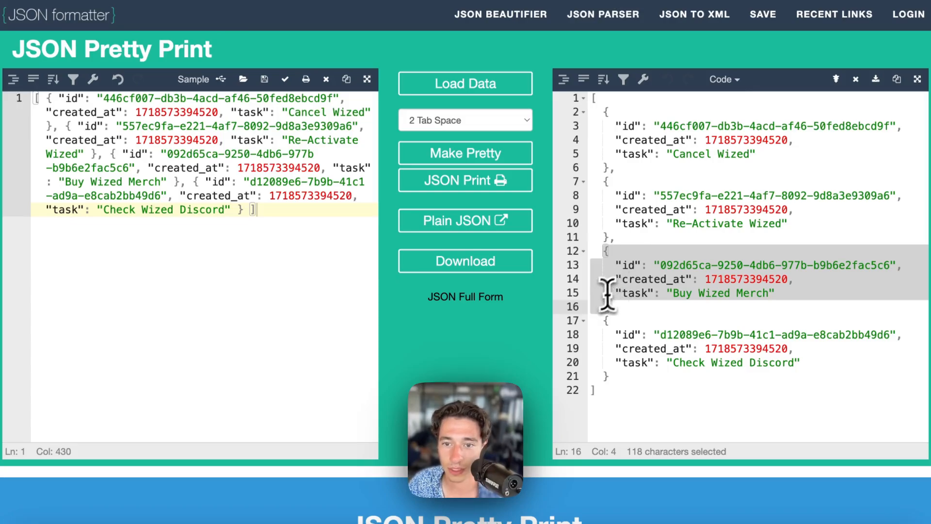
drag(610, 311, 624, 314)
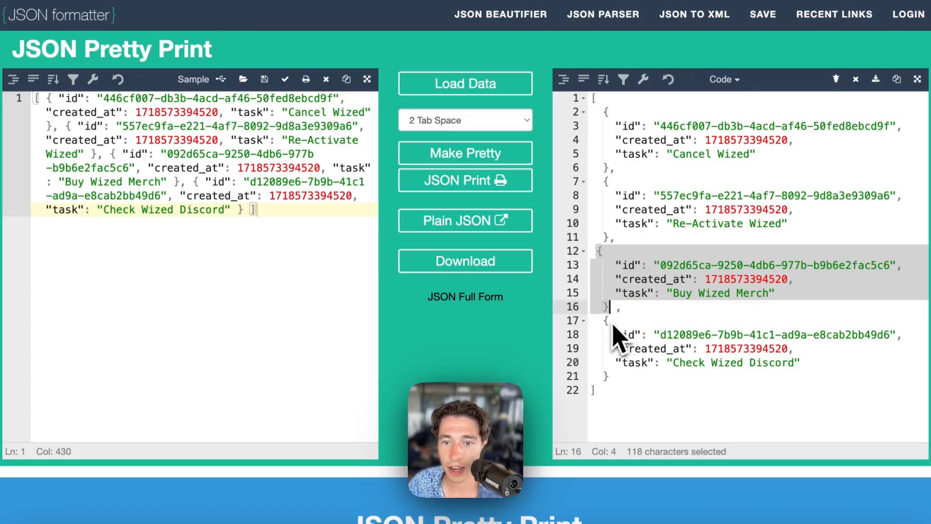
Close the JSON formatter tab to return to Wized, and close the render list function editor.
mouse_move(4, 202)
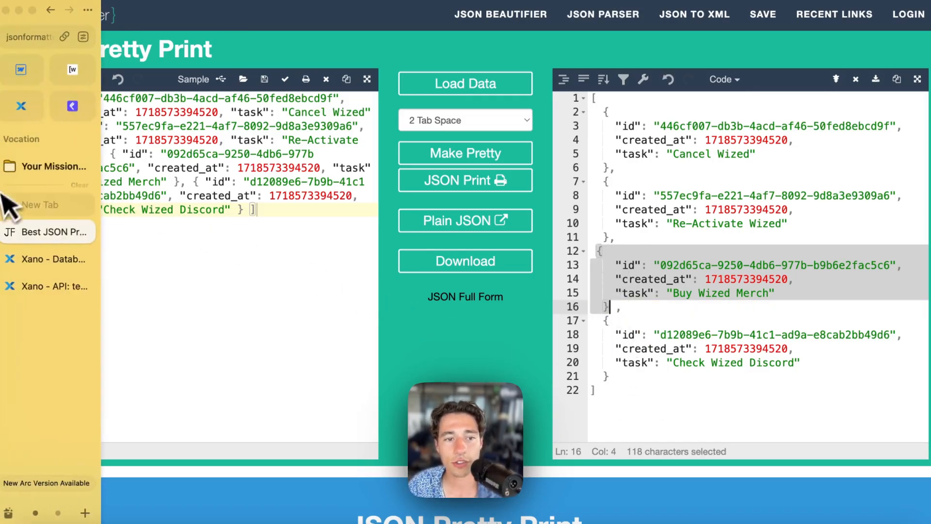
click(83, 231)
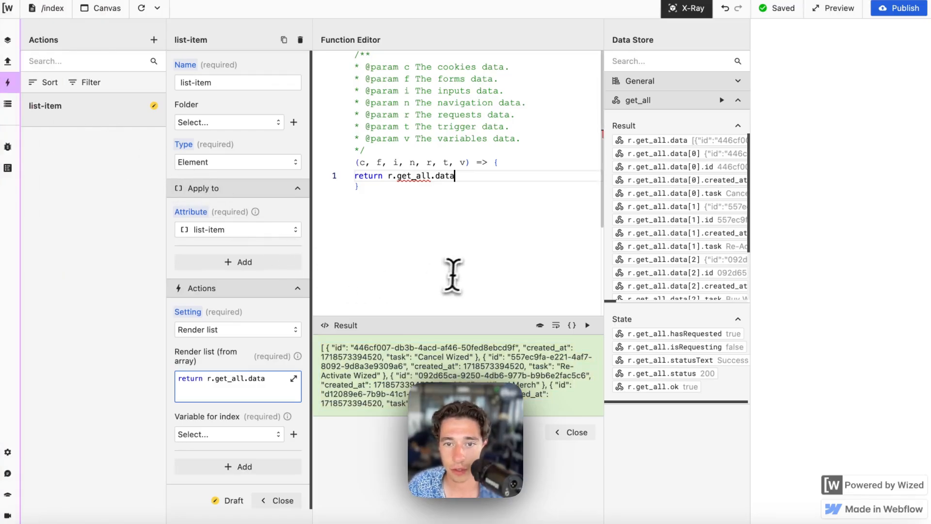
click(574, 433)
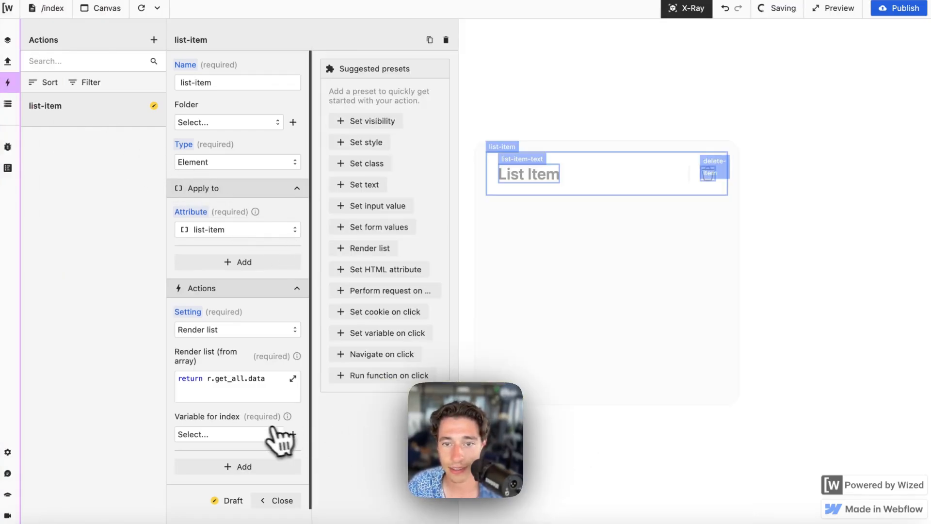
Check which variables are available as the list-item action's index variable.
click(142, 9)
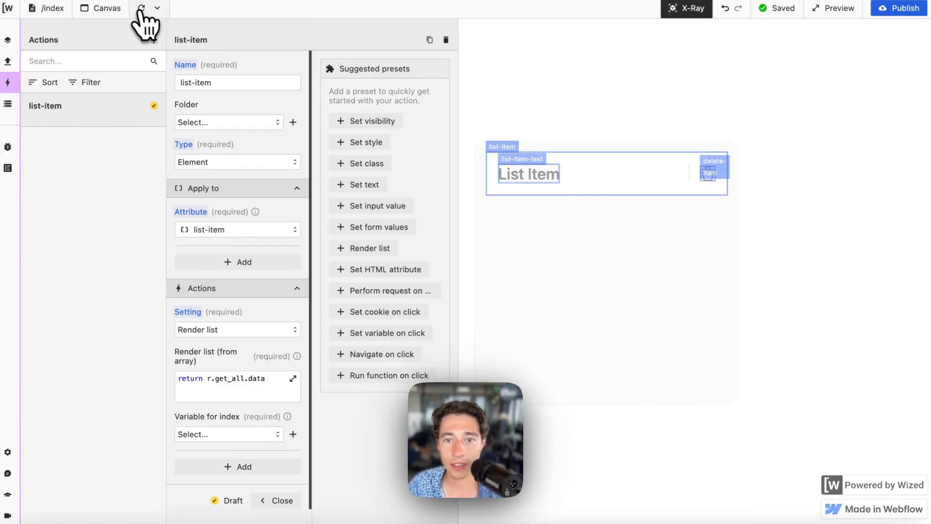
click(276, 434)
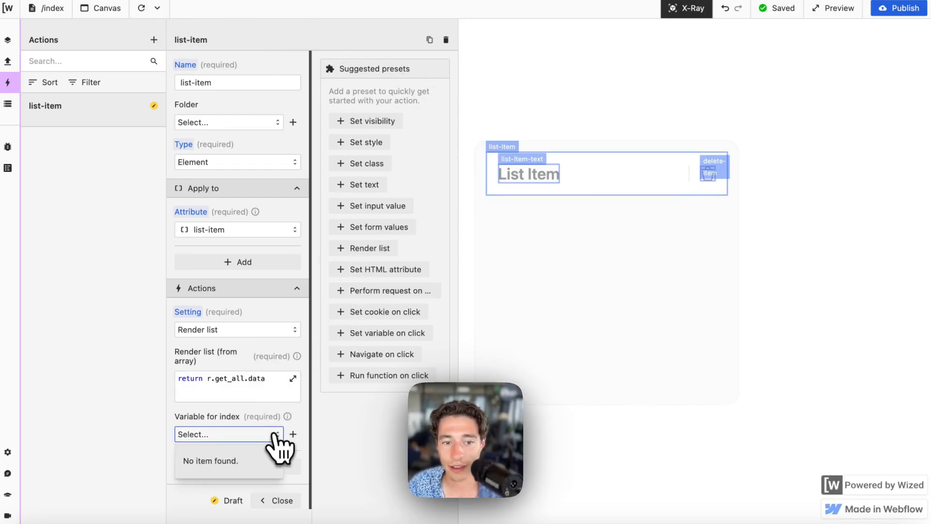
click(295, 427)
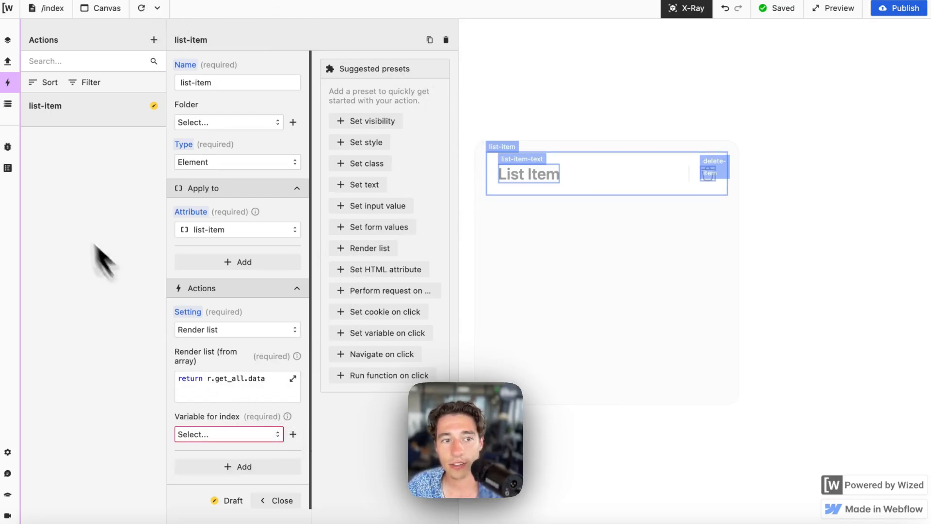
Create a new variable named iterator in the Data Store.
click(9, 103)
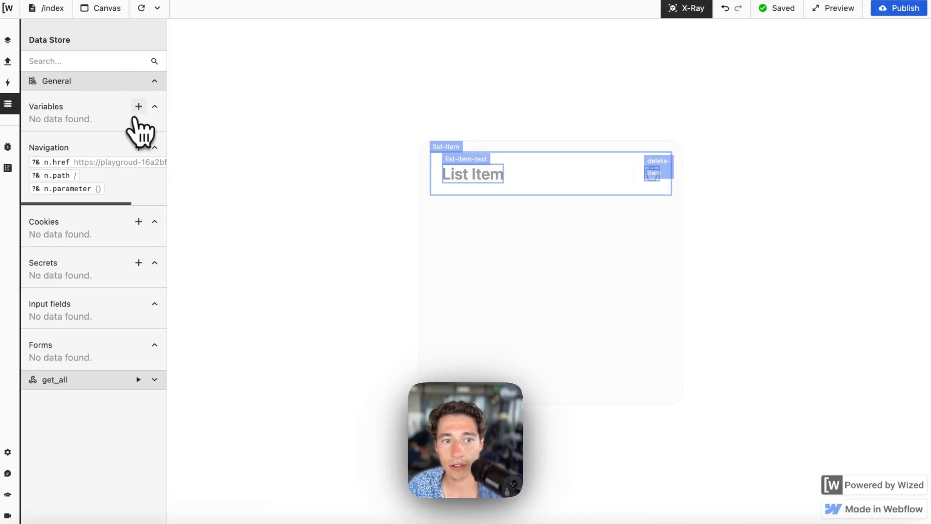
click(139, 106)
click(248, 82)
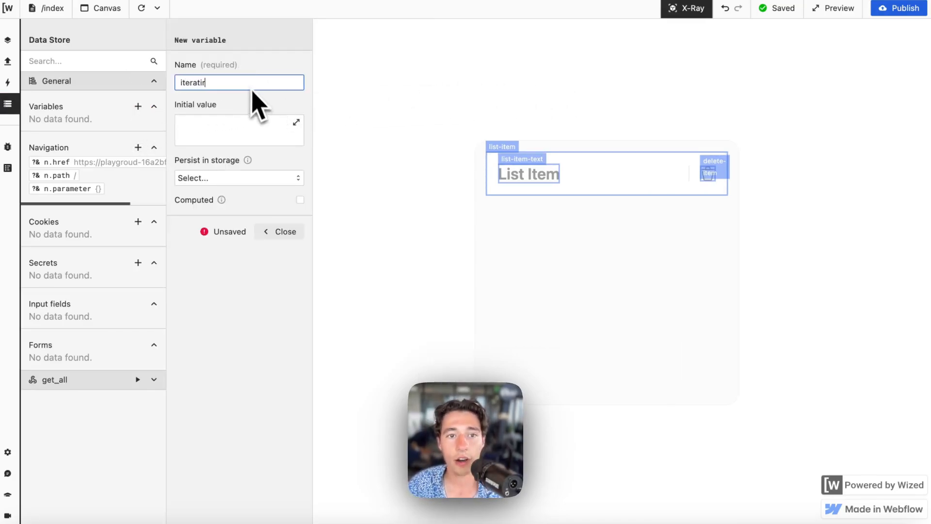
text(iteratir)
key(BackSpace)
key(BackSpace)
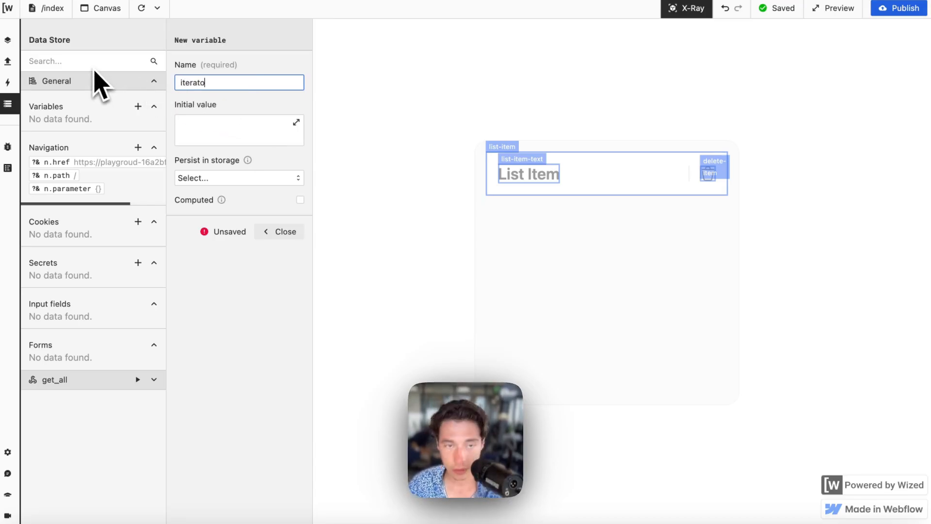
Set the iterator variable's initial value function to return 0.
click(218, 143)
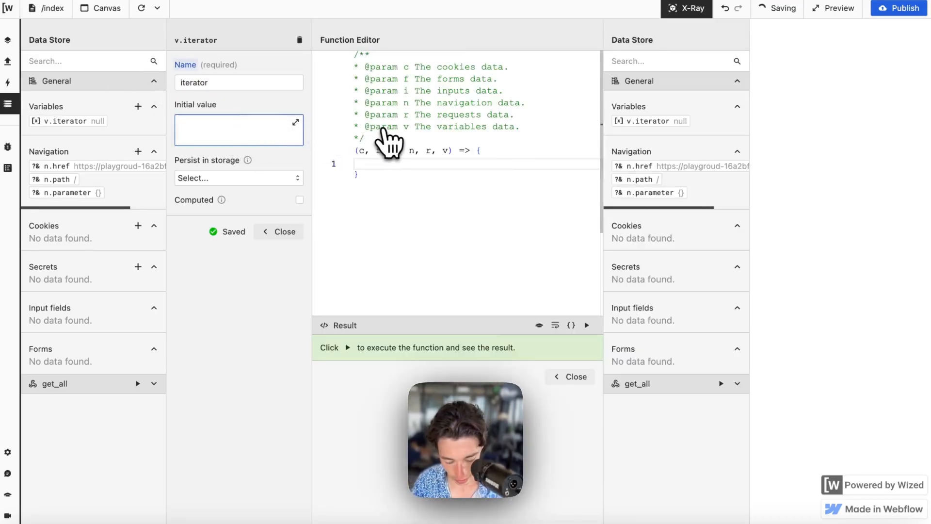
text(retirn 0)
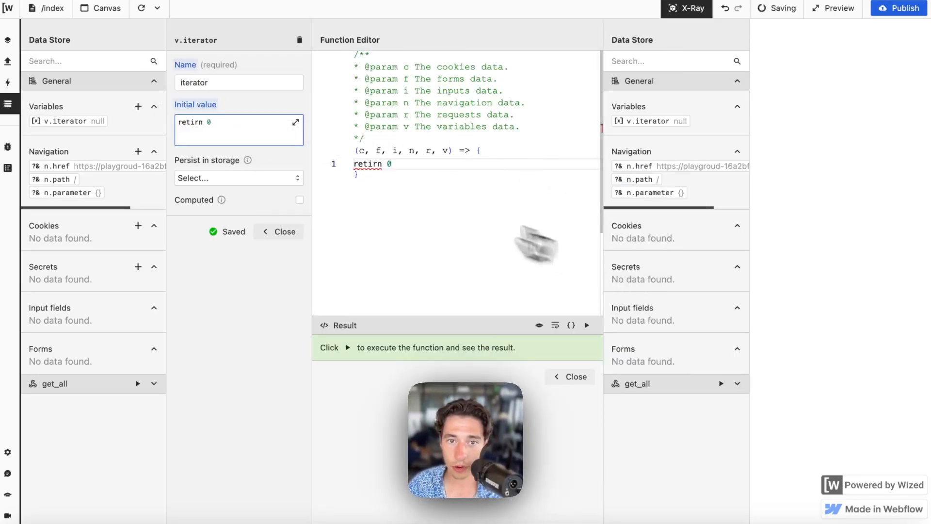
mouse_move(5, 122)
text(urn)
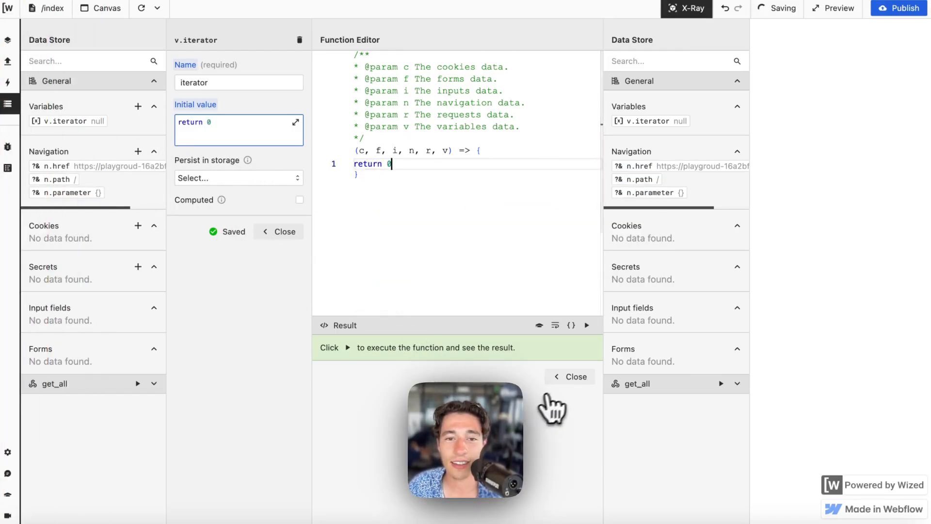
Close the iterator variable's editor and set v.iterator as the list-item action's variable for index.
click(565, 376)
click(281, 231)
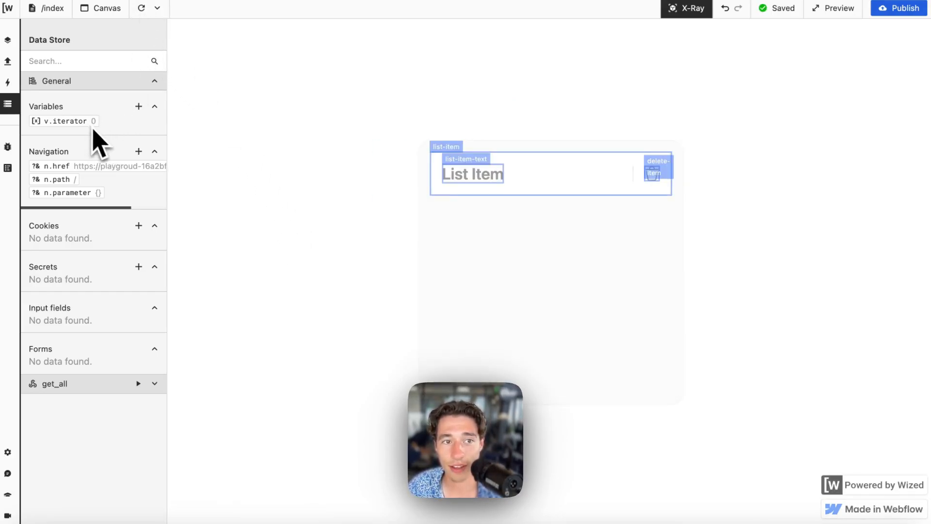
click(8, 61)
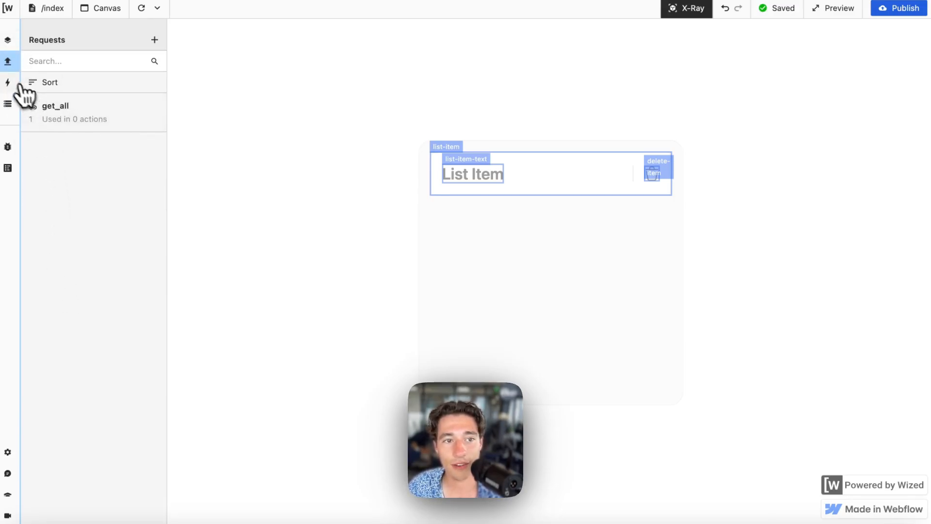
click(8, 83)
click(99, 104)
click(230, 434)
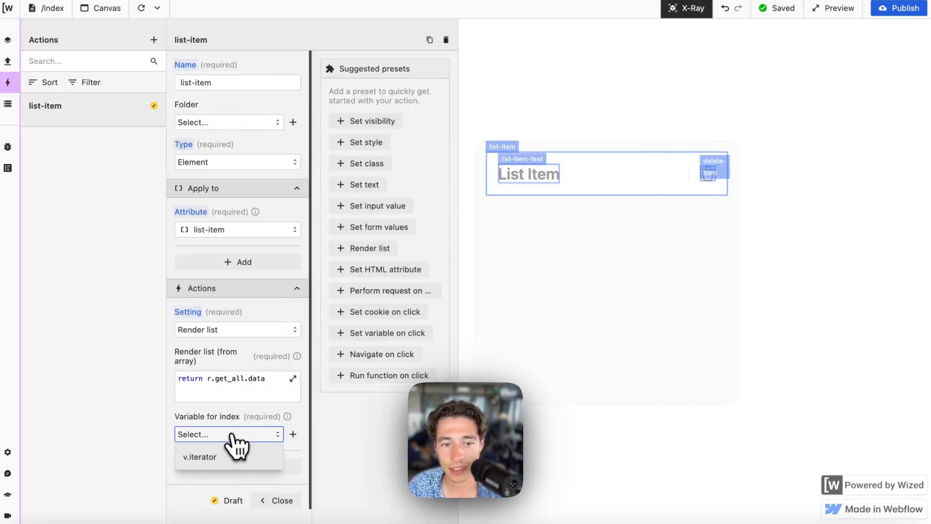
click(231, 458)
Turn off X-Ray, reload the canvas and run the get_all request to test the list rendering.
click(684, 8)
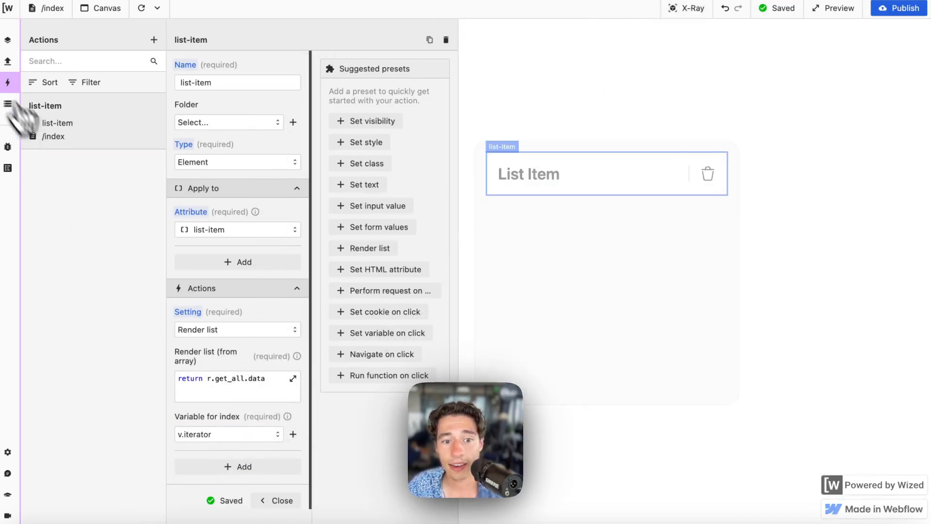
click(141, 8)
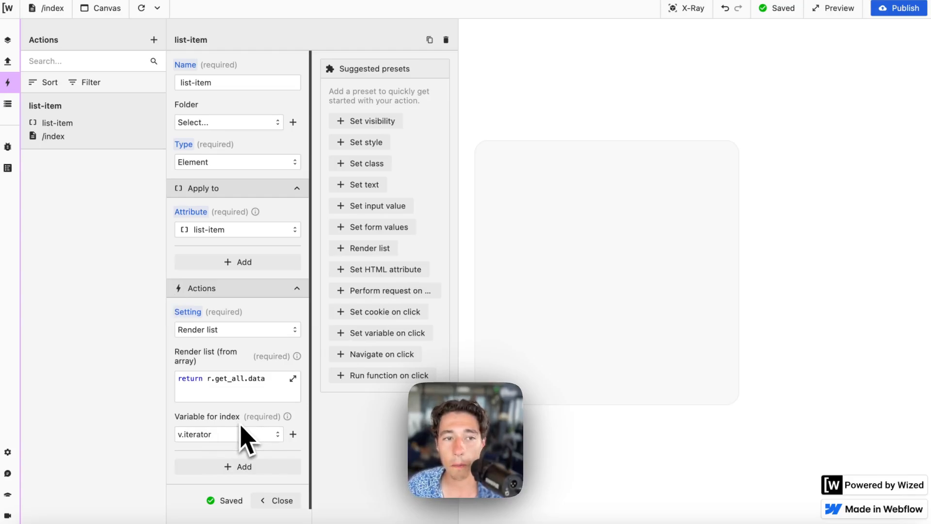
click(8, 104)
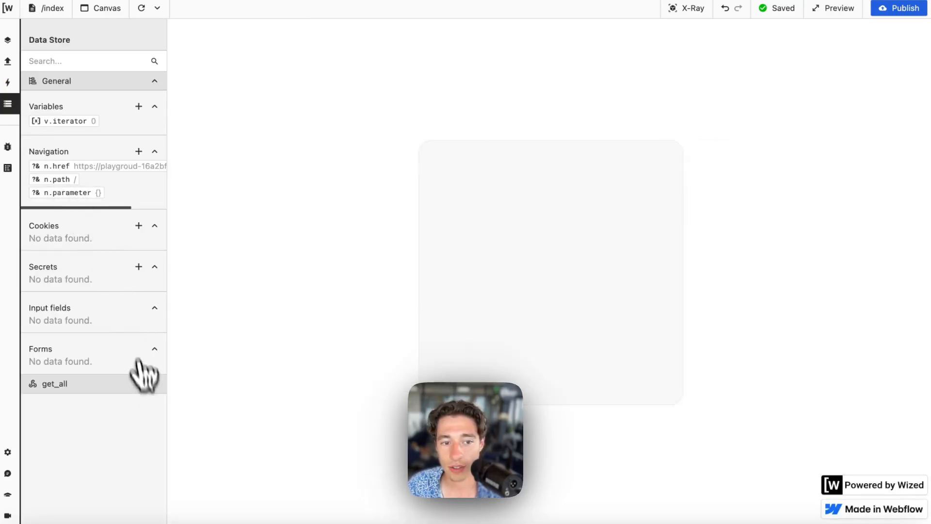
click(139, 384)
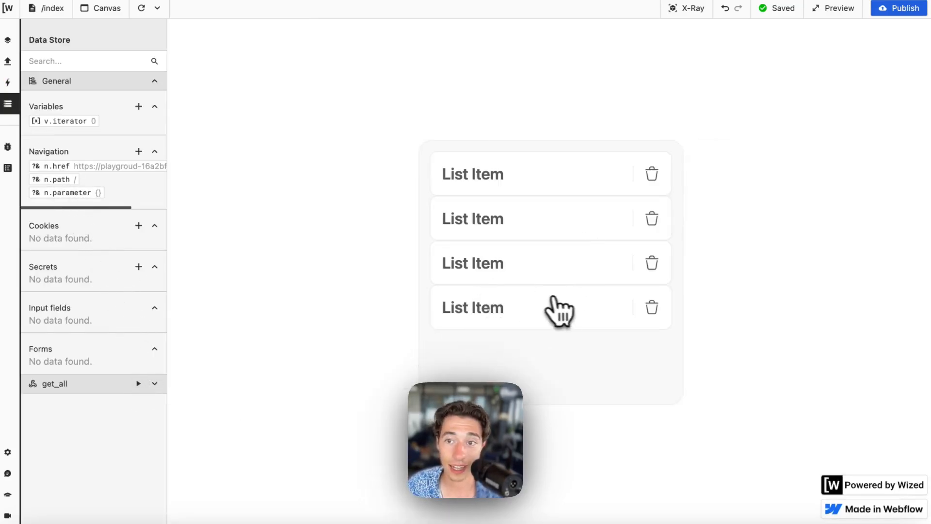
Switch to Webflow, give the holder block a vertical flex layout with a 0.75 rem gap, and publish the site.
click(22, 73)
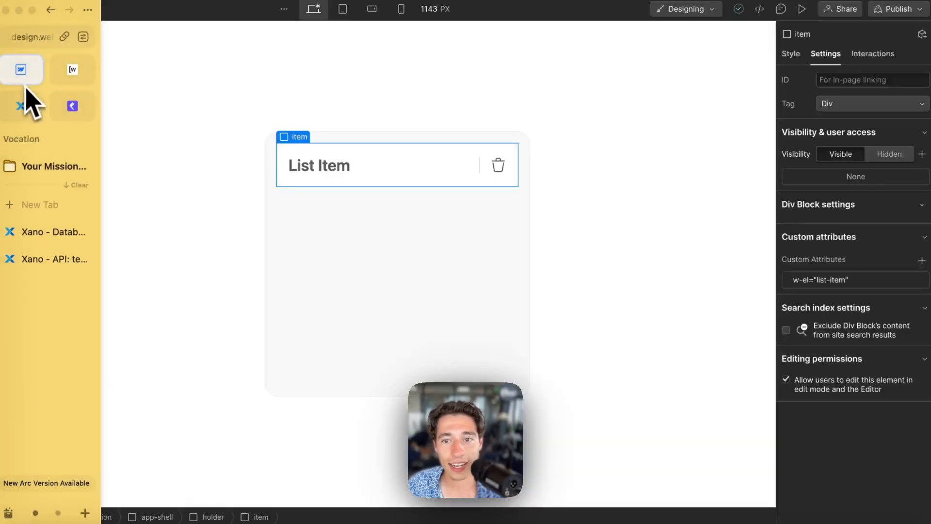
click(502, 238)
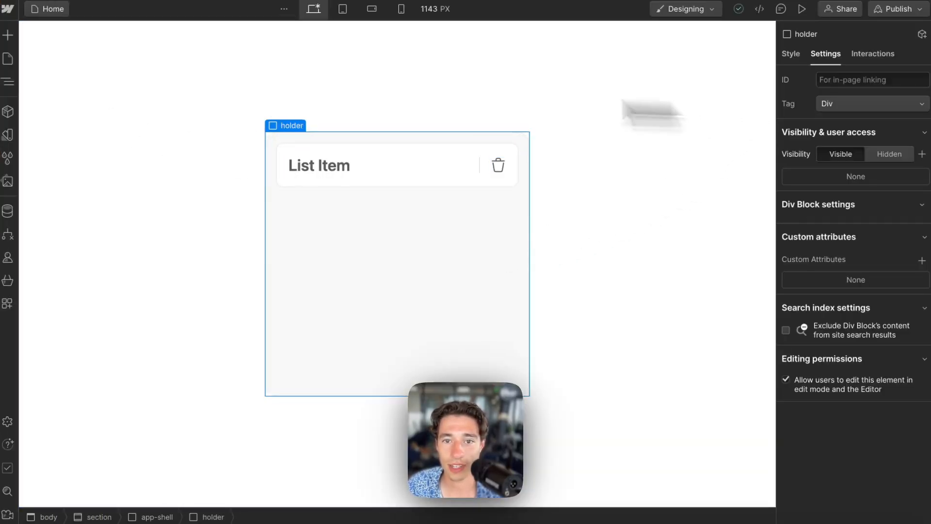
click(791, 54)
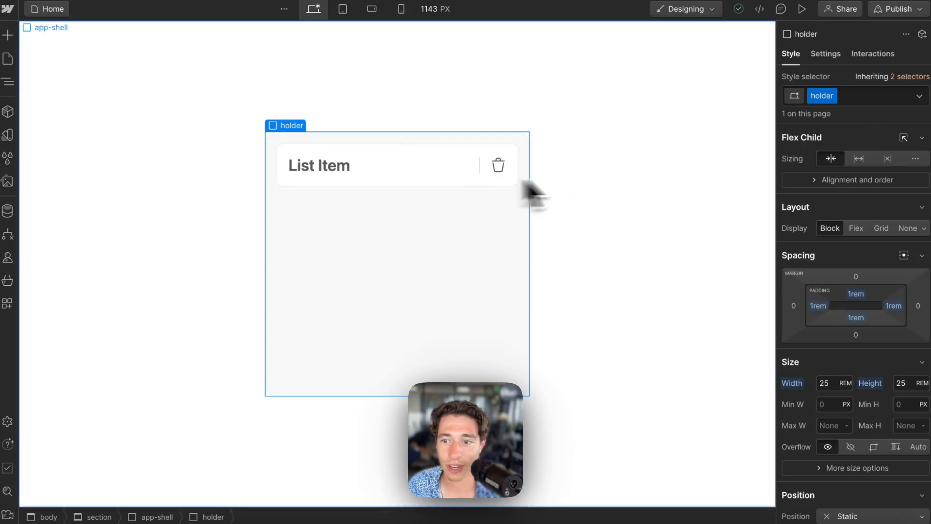
click(857, 230)
click(873, 249)
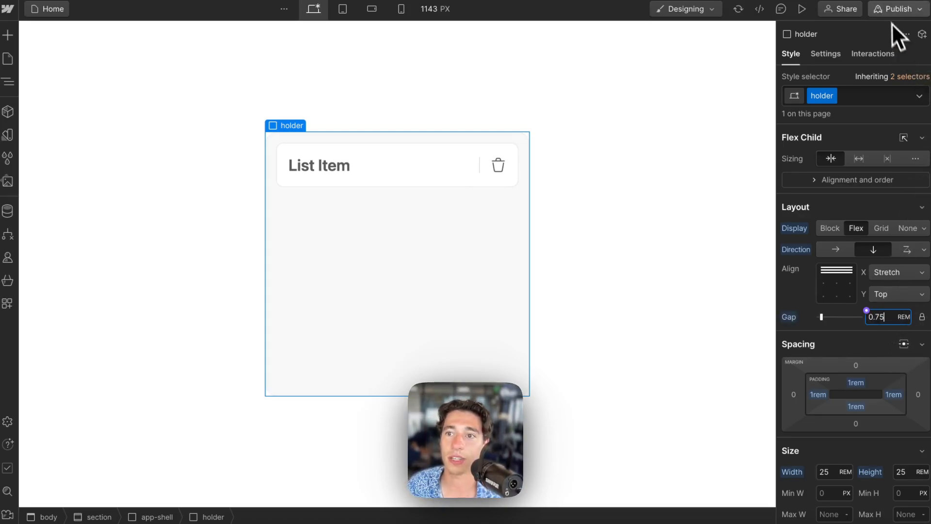
click(895, 8)
click(848, 204)
Switch back to Wized, reload the canvas, and rerun the get_all request with its result data expanded.
mouse_move(15, 72)
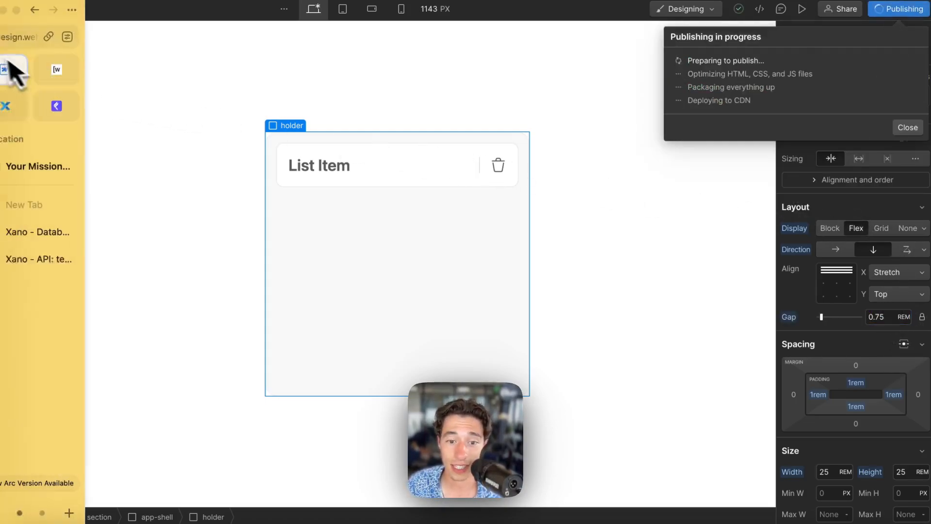
click(76, 73)
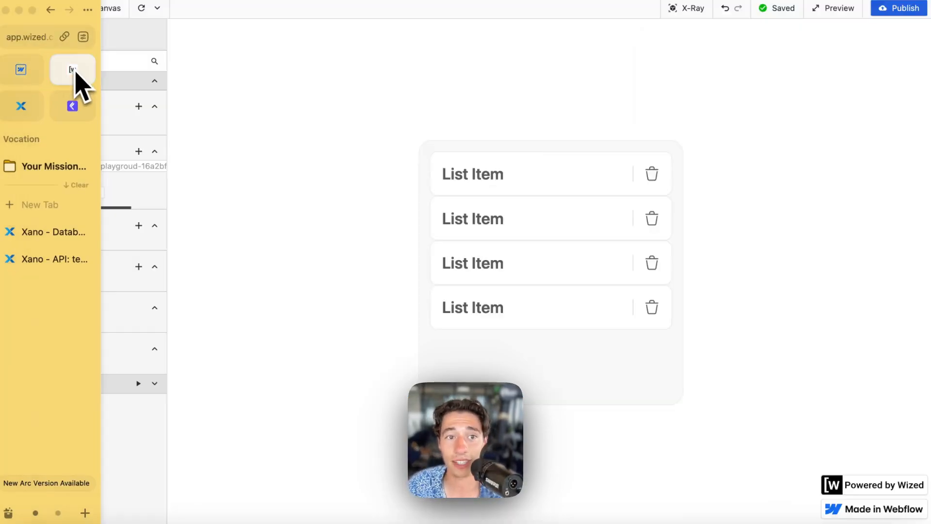
click(141, 9)
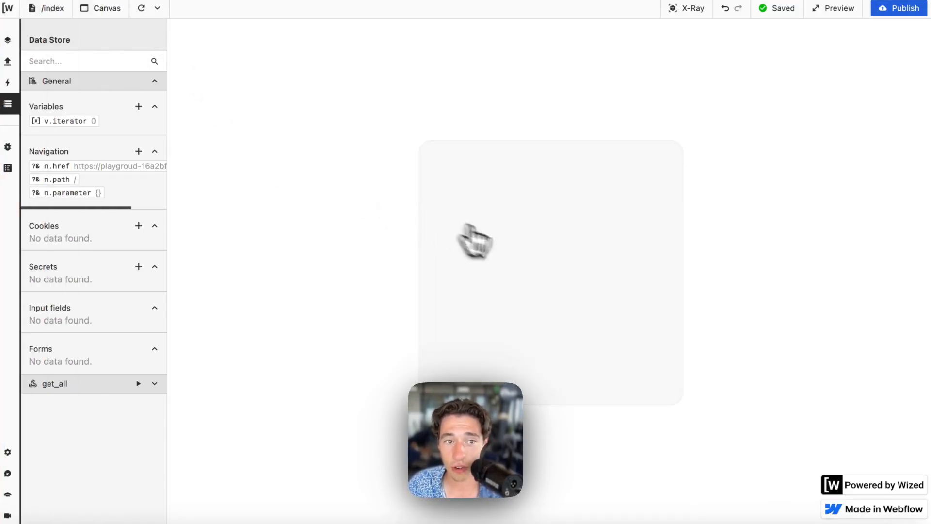
click(139, 383)
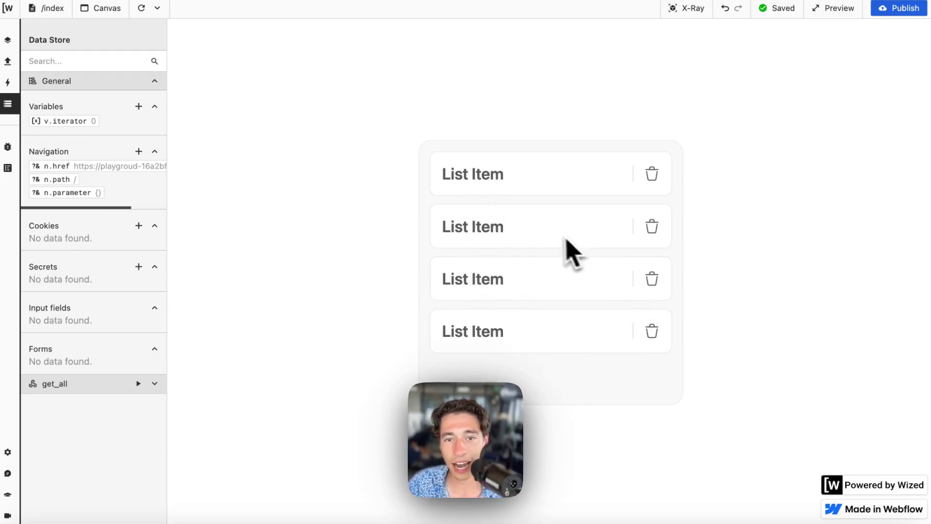
click(154, 383)
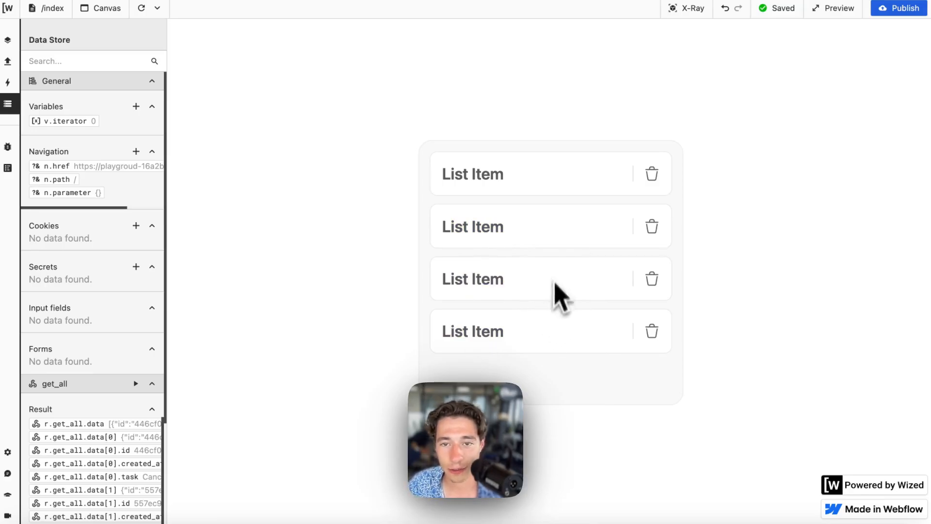
Review the list-item action's render list and index variable settings against the rendered items.
click(8, 61)
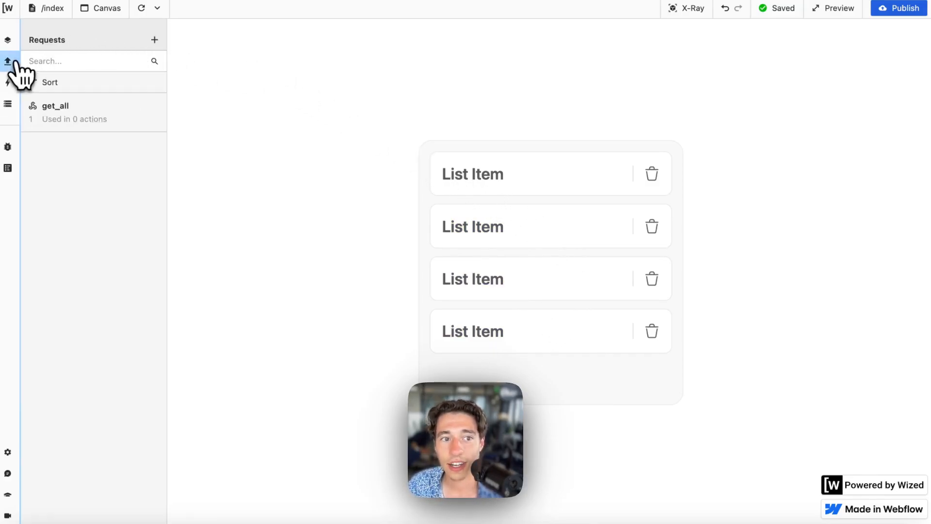
click(8, 83)
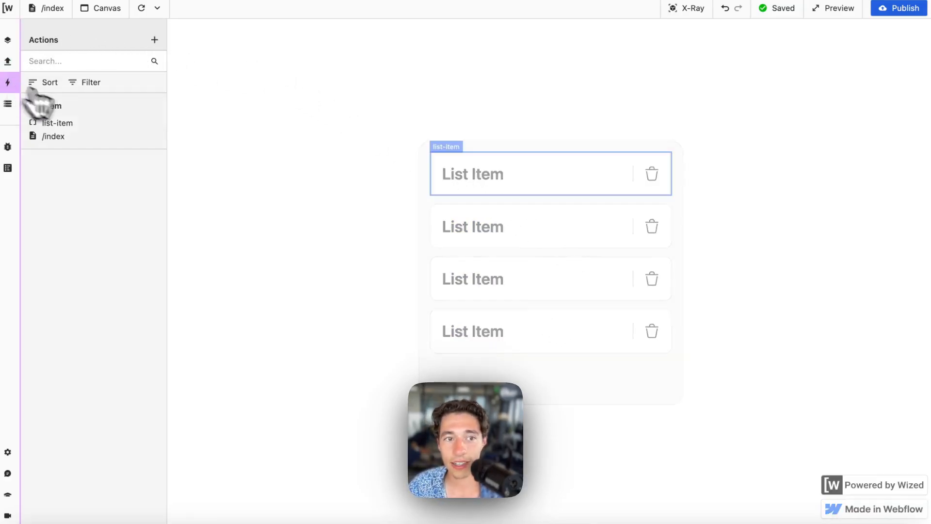
click(111, 129)
scroll(209, 339, down, 1)
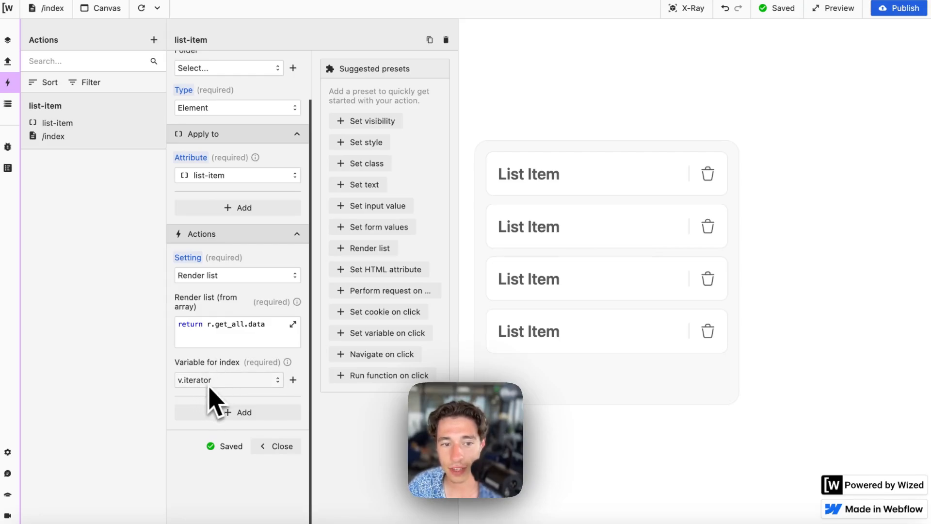
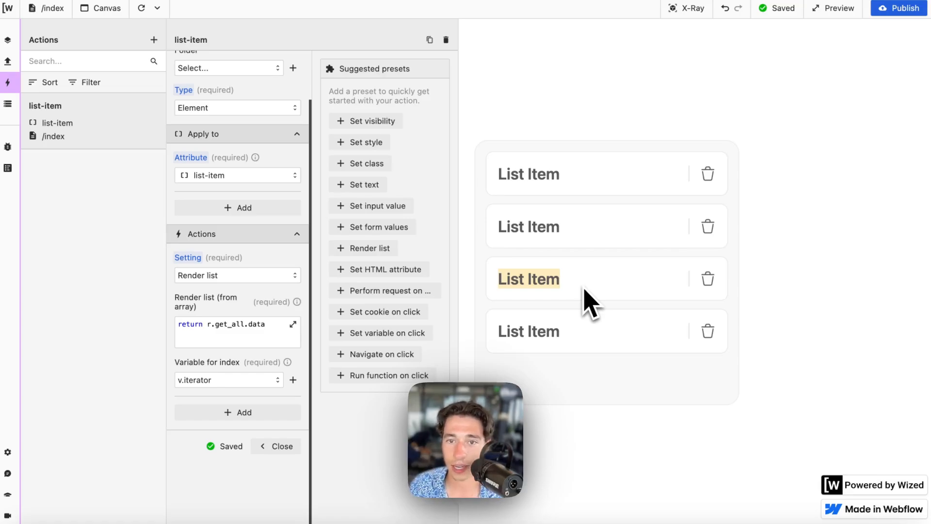
click(545, 177)
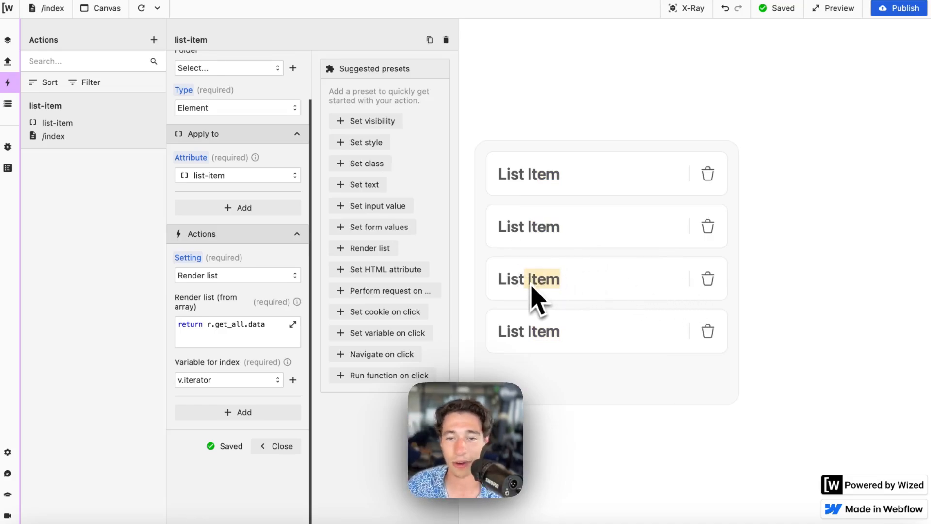
Turn on X-Ray and create an action for the list-item-text element with the Set text setting.
click(689, 9)
click(537, 163)
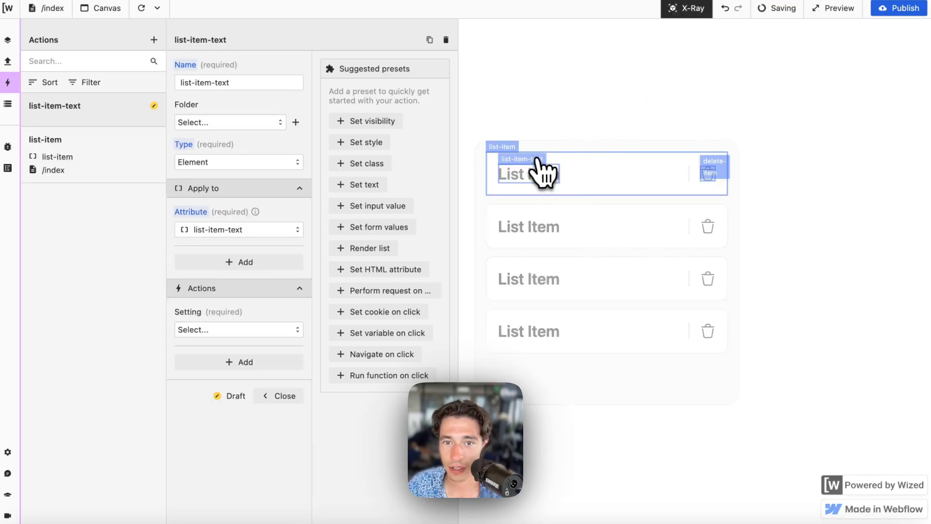
click(271, 331)
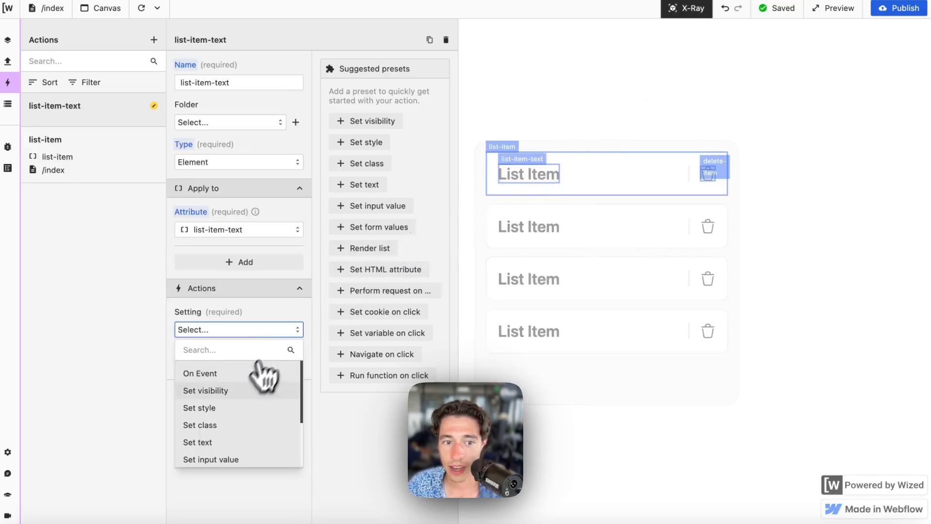
click(203, 442)
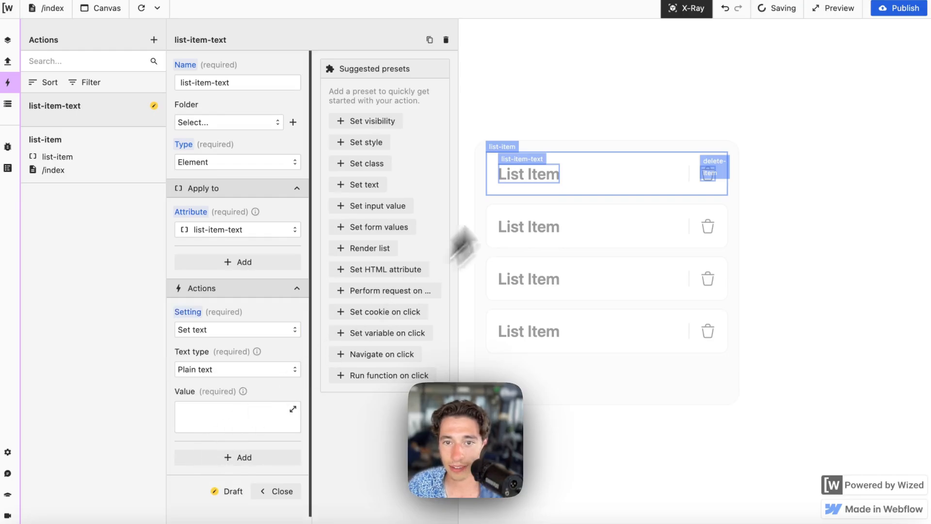
Set the list-item-text action's text value function to return v.iterator.
click(232, 434)
text(return)
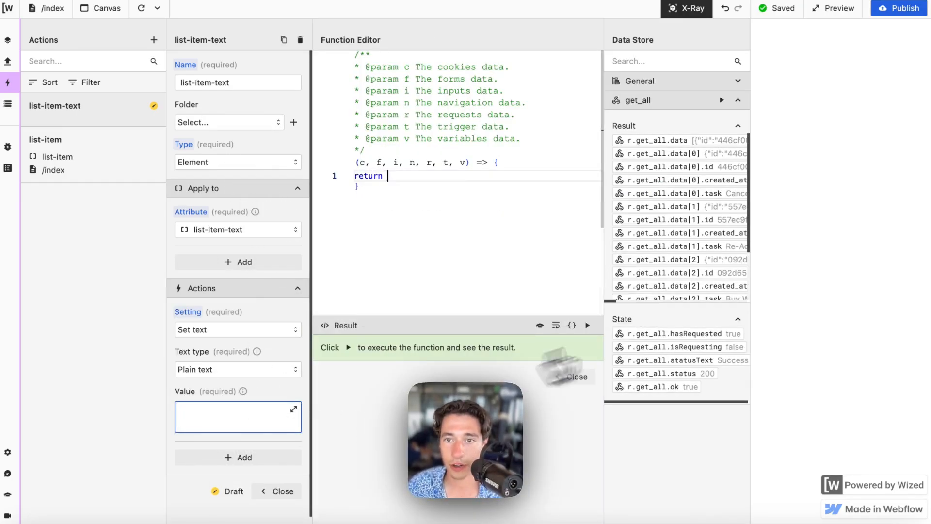
click(730, 81)
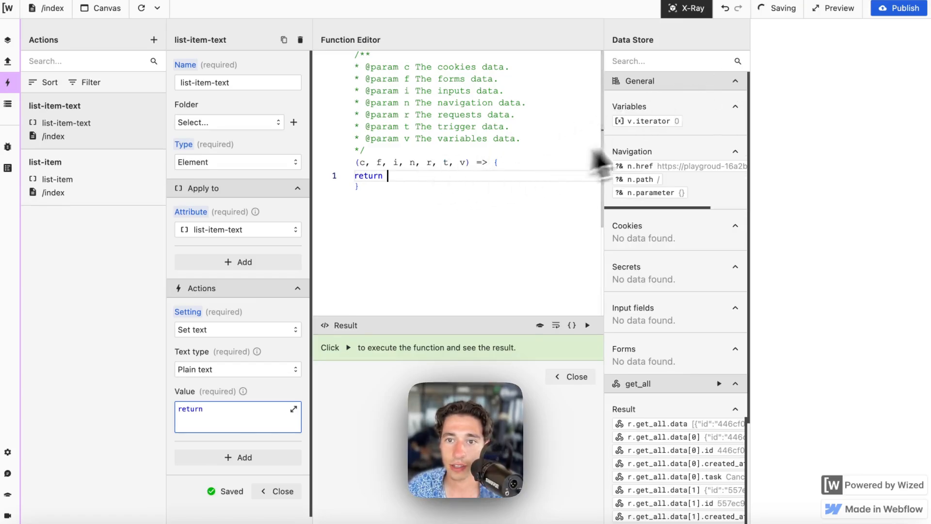
click(650, 122)
click(576, 377)
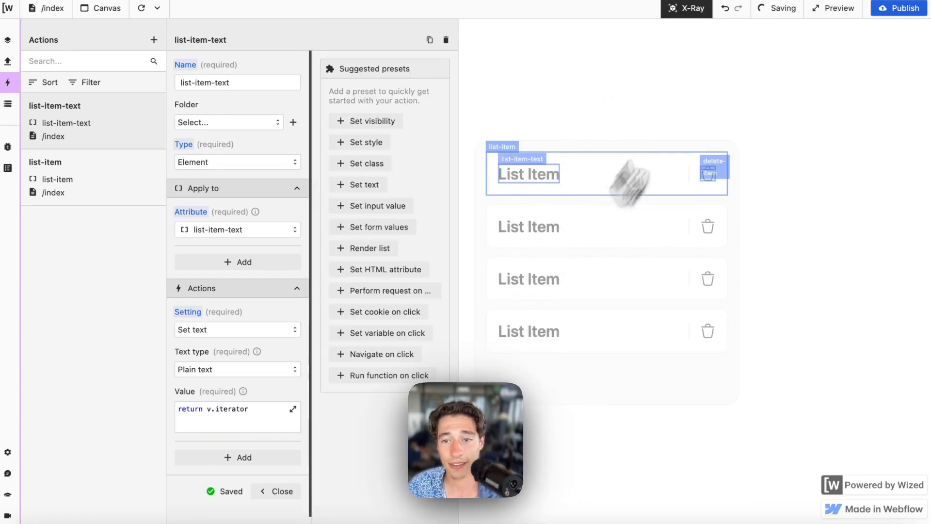
Compare the list-item action's index variable with the list-item-text action's value, and close the action settings.
click(694, 9)
click(694, 10)
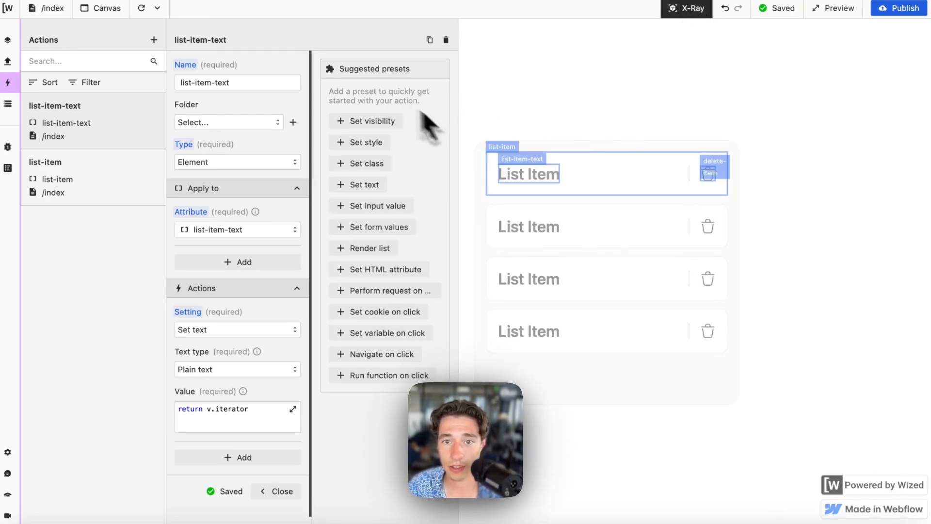
click(492, 151)
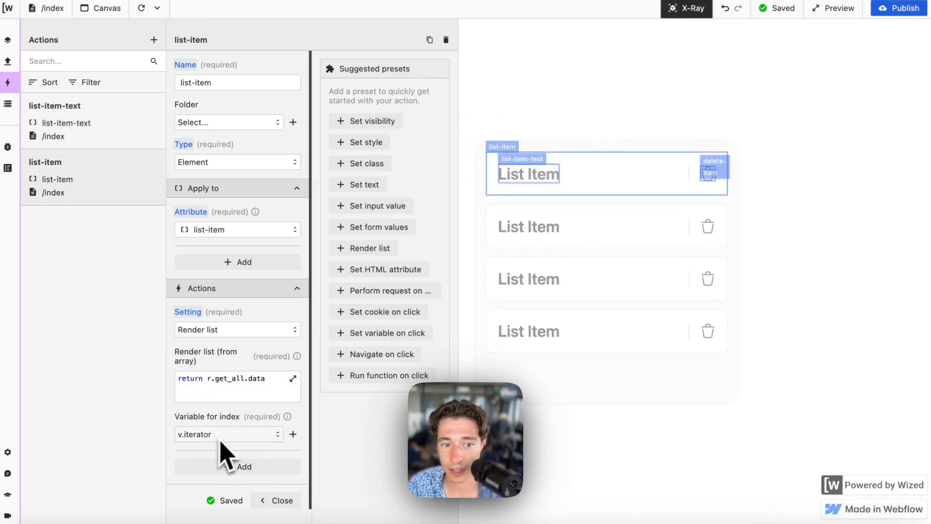
click(531, 173)
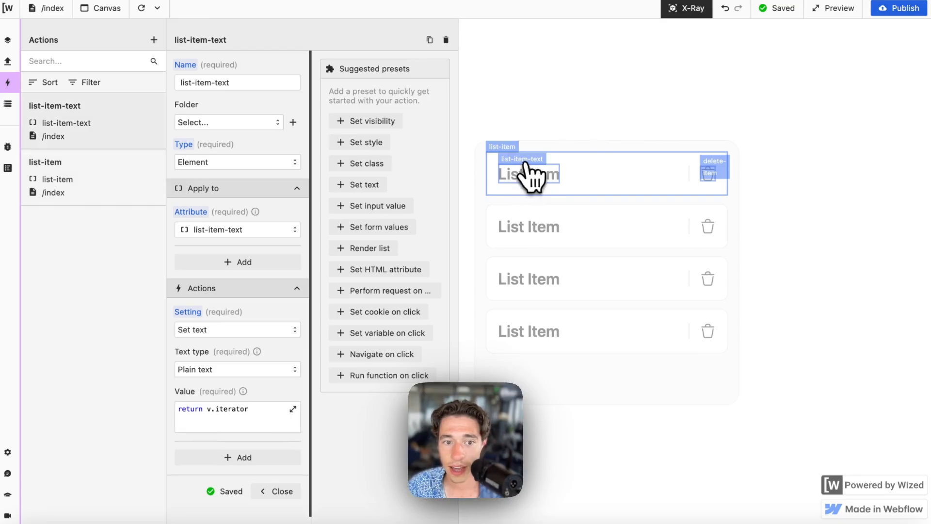
click(279, 491)
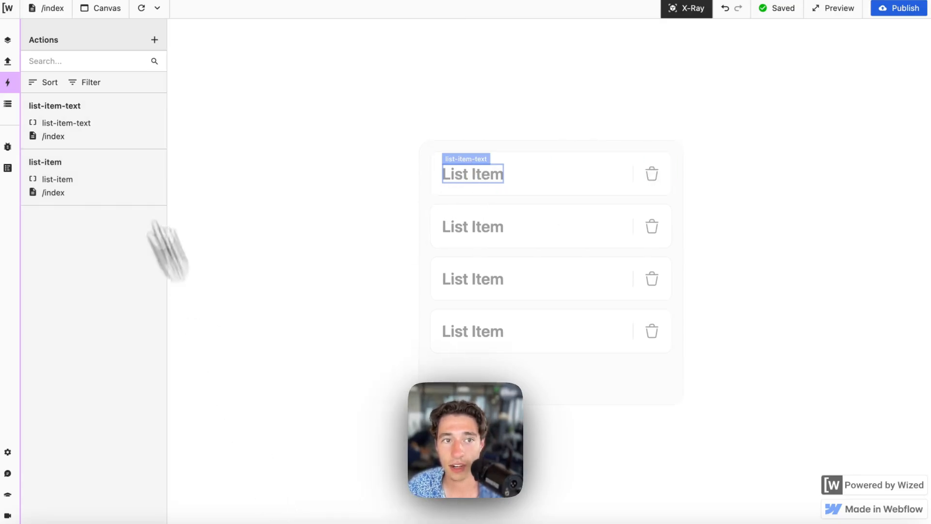
Reload the canvas, run the get_all request, and inspect the text of the rendered list items with X-Ray off.
click(141, 8)
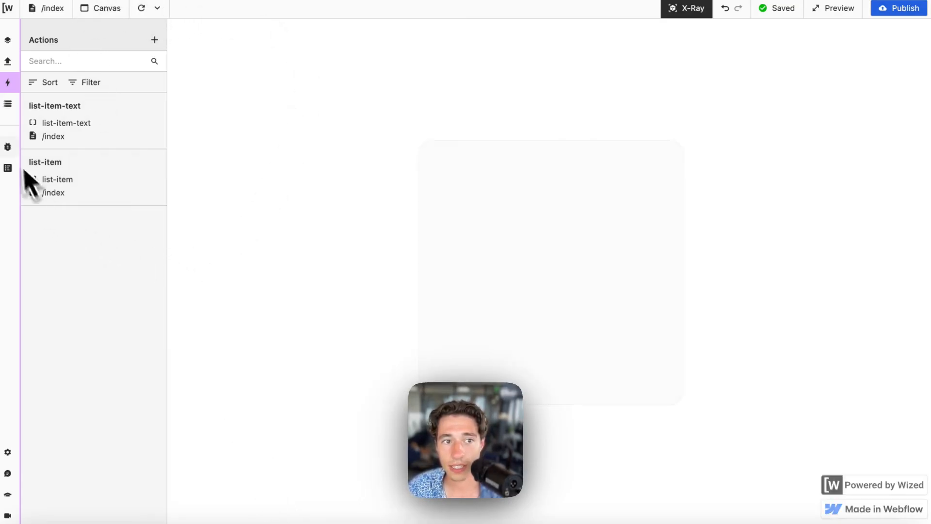
click(7, 104)
click(136, 383)
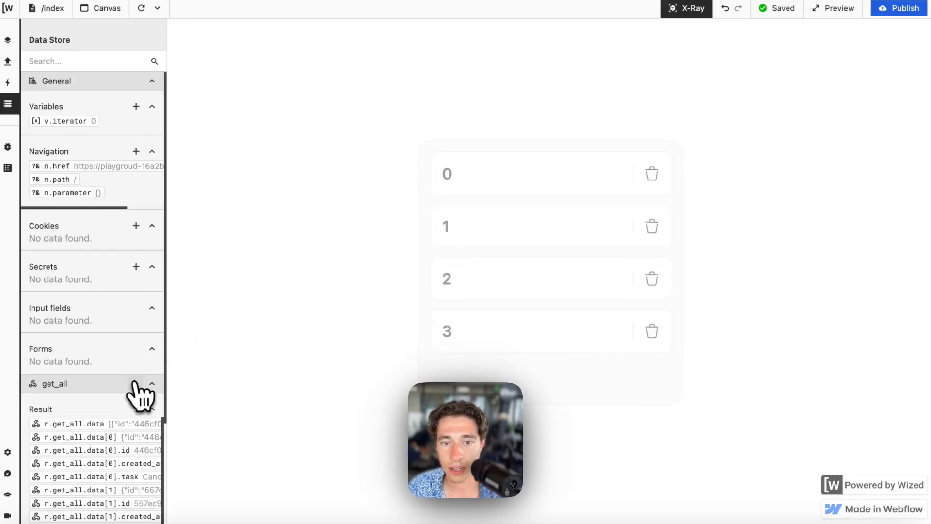
double_click(454, 180)
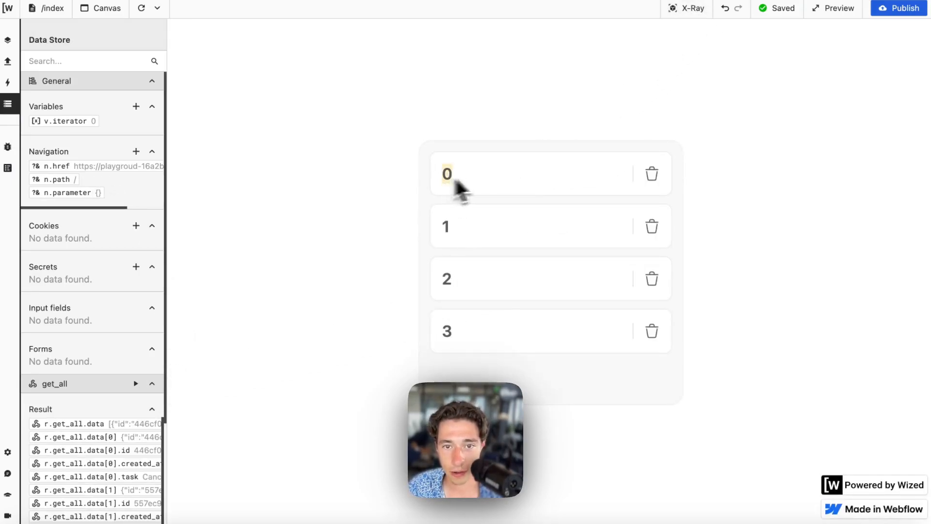
double_click(447, 281)
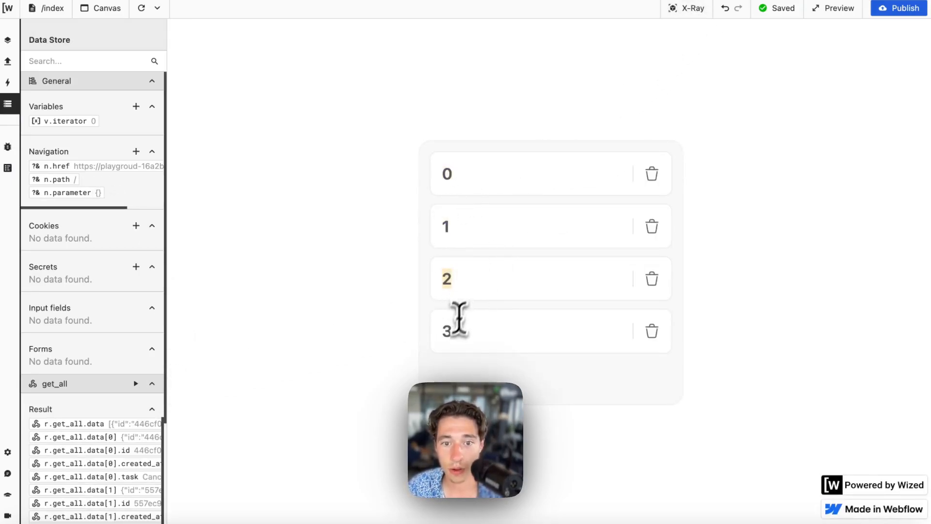
Check the numbers shown in the rendered list items, turn on X-Ray, and open the list-item-text element's action.
double_click(447, 331)
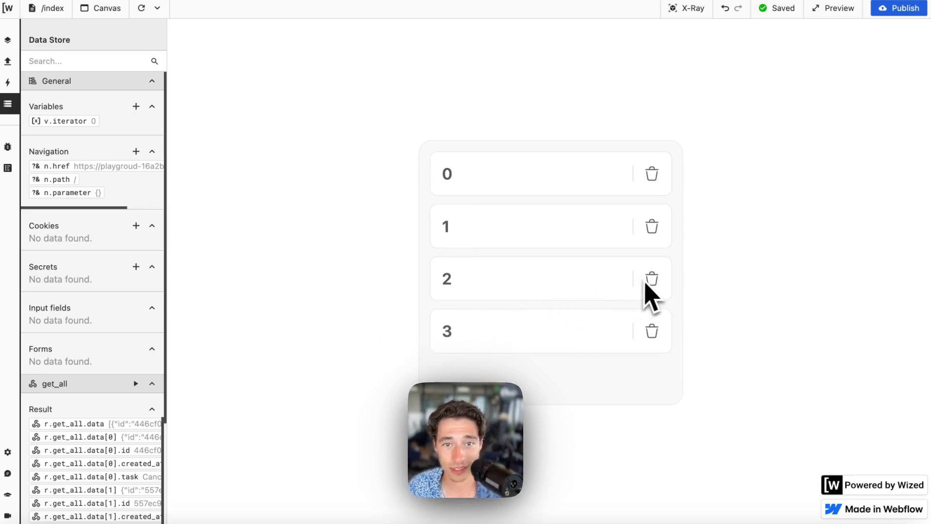
drag(443, 281, 466, 285)
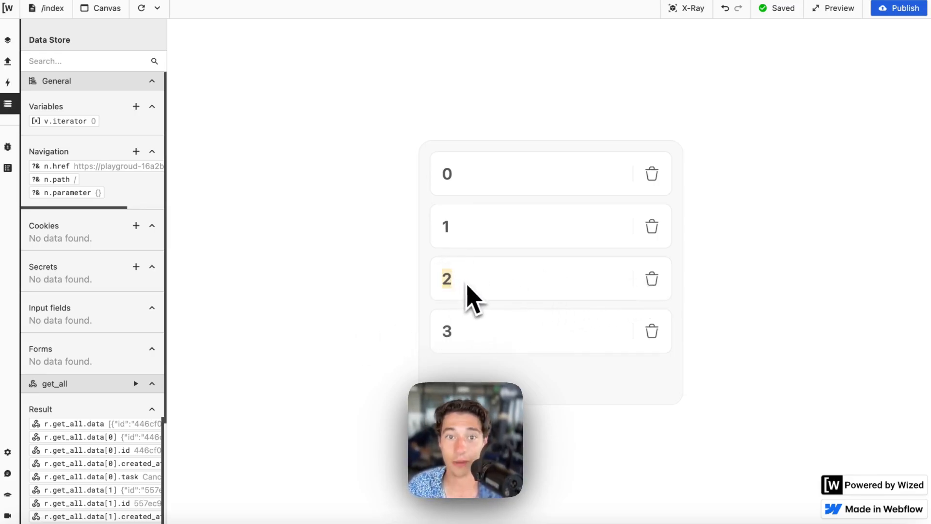
click(687, 8)
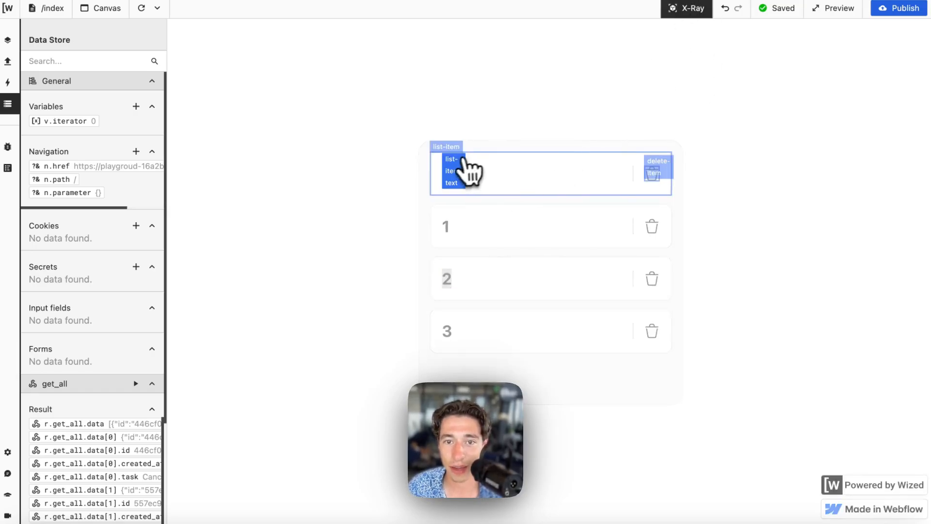
click(461, 167)
Wrap the list-item-text value in square brackets so it returns [v.iterator], run the function, and close the editor.
click(224, 421)
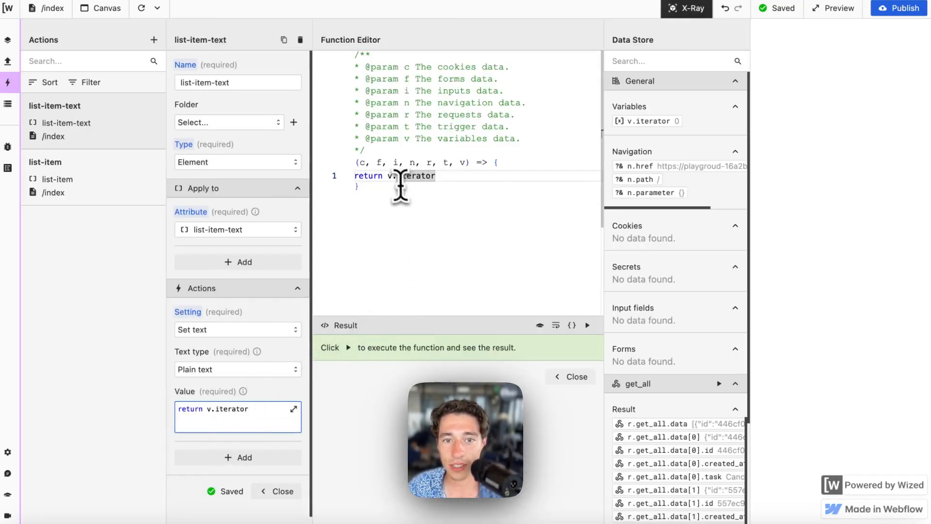
click(389, 176)
text([)
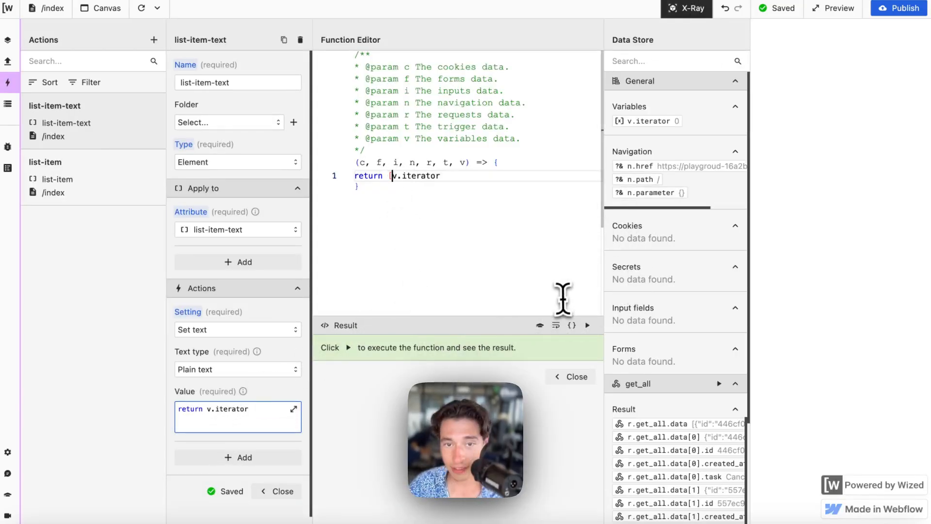
key(End)
text(])
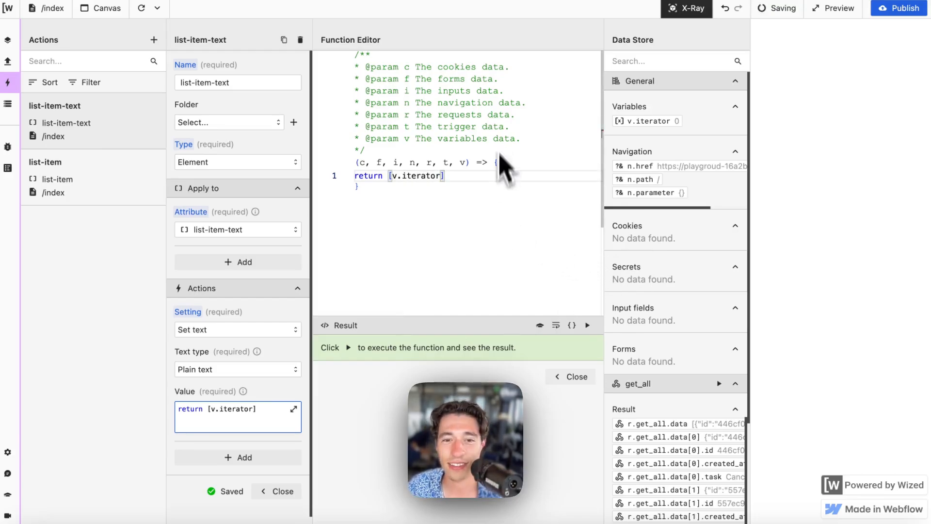
click(587, 326)
click(572, 377)
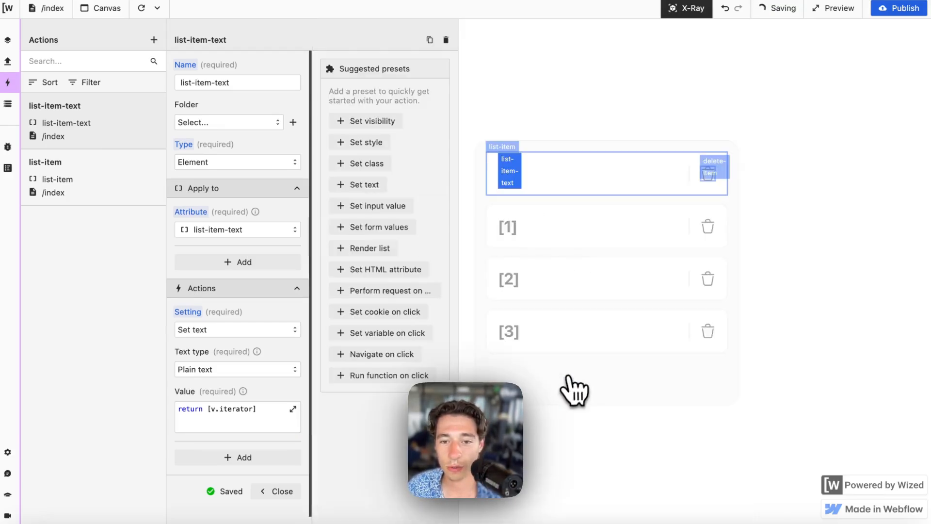
Replace [v.iterator] in the list-item-text value function with r.get_all.data[0].task from the get_all results.
click(292, 410)
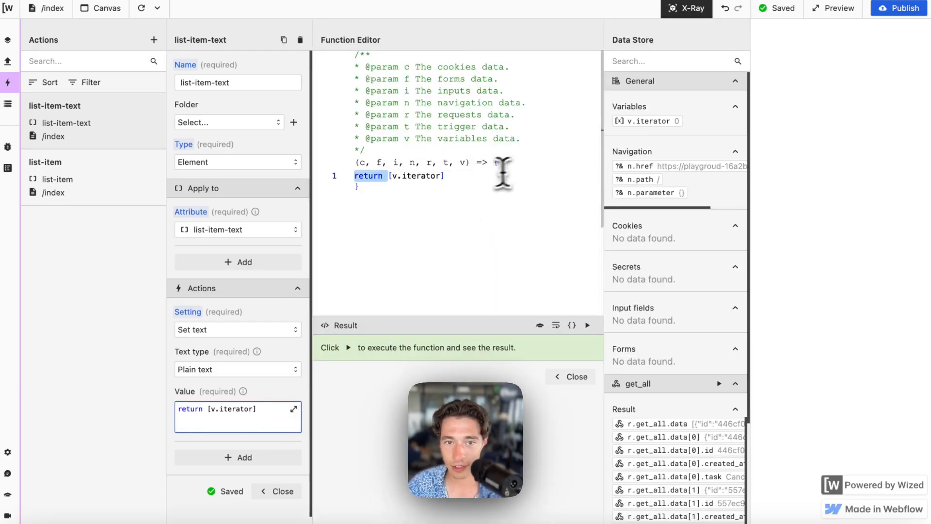
drag(388, 175, 458, 177)
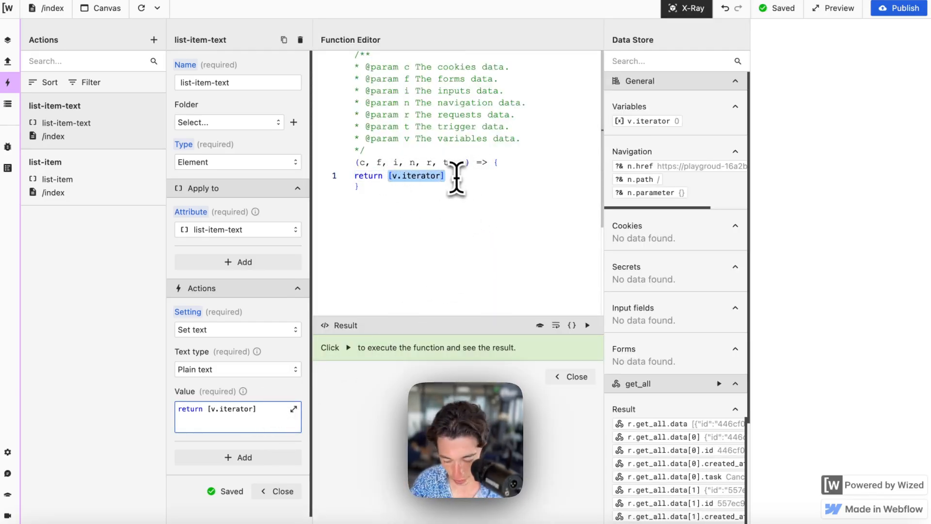
key(BackSpace)
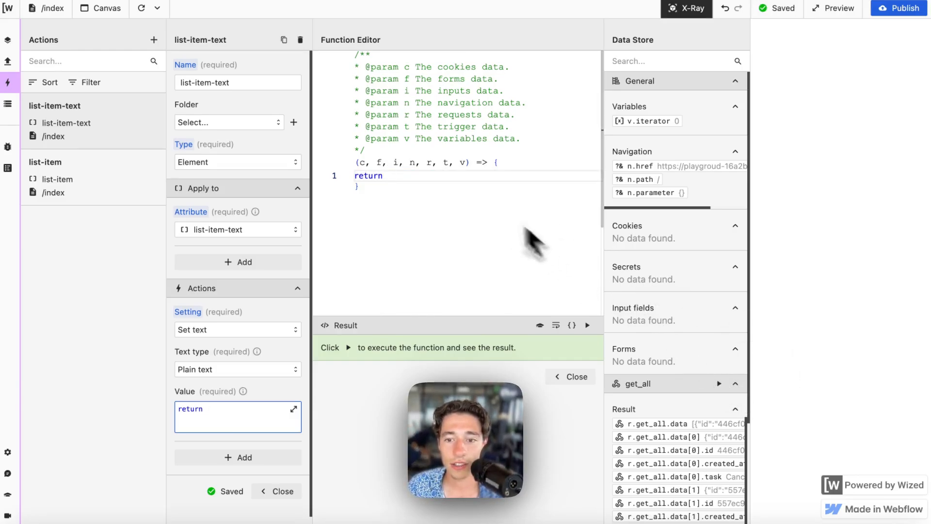
scroll(656, 326, down, 1)
scroll(655, 326, down, 3)
scroll(693, 358, right, 2)
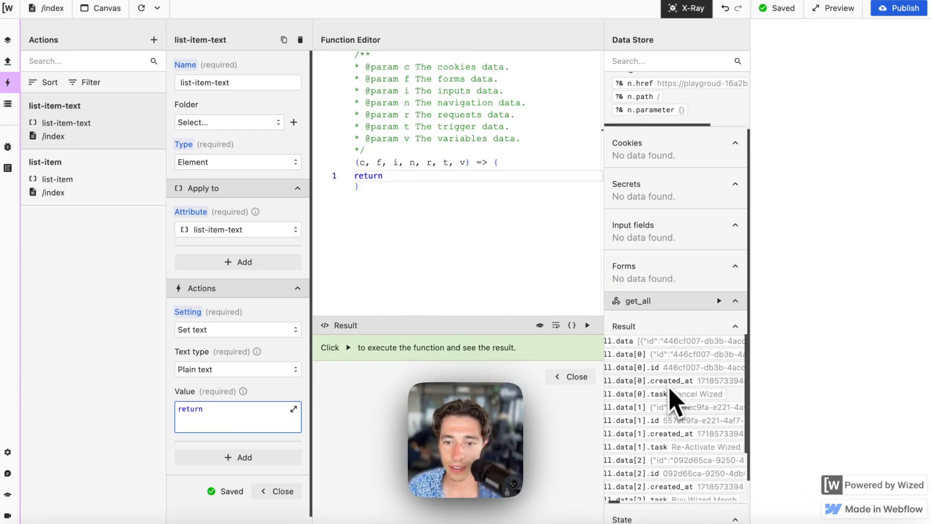
scroll(616, 155, down, 3)
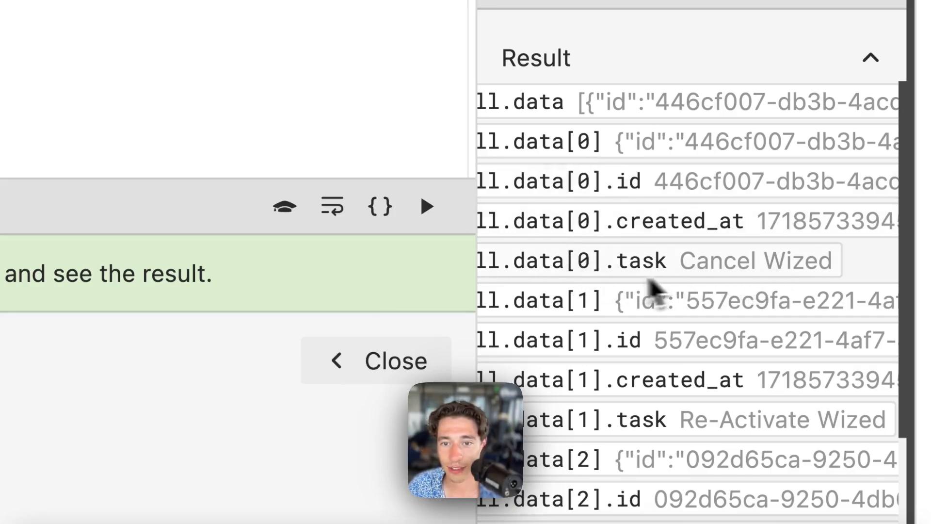
scroll(650, 284, down, 3)
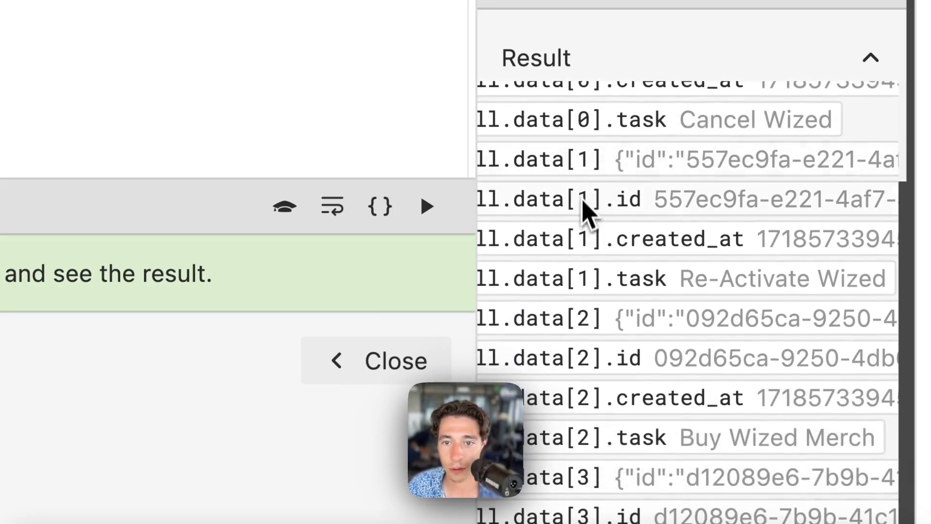
scroll(587, 286, right, 2)
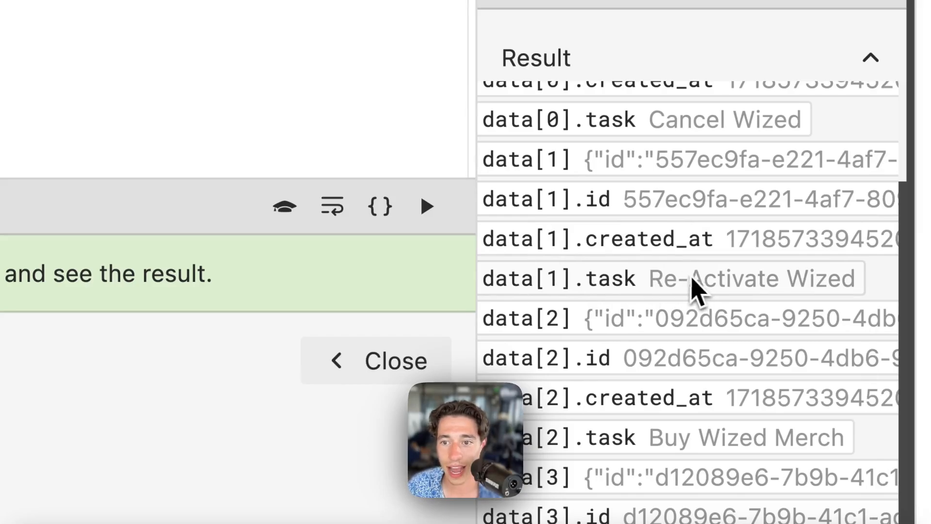
scroll(698, 289, up, 1)
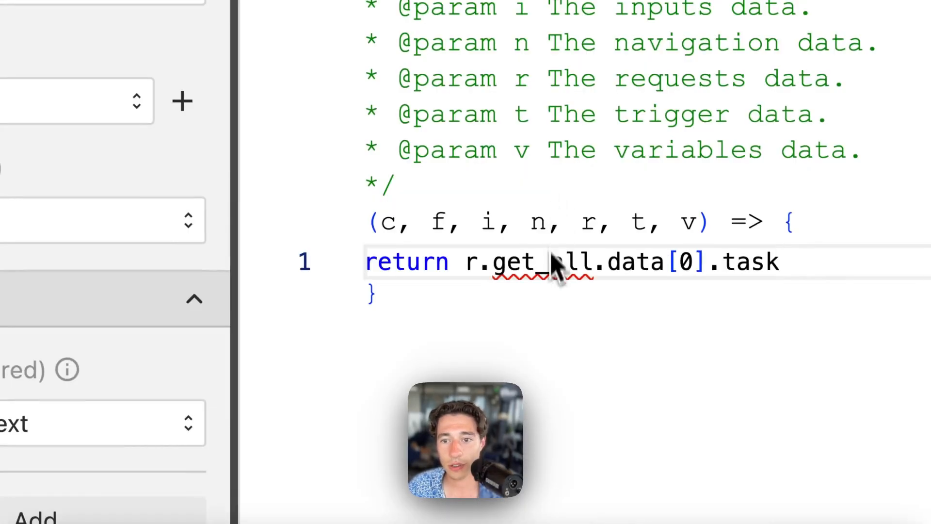
Run the list-item-text value function and close the function editor to view the list on the canvas.
scroll(550, 258, down, 5)
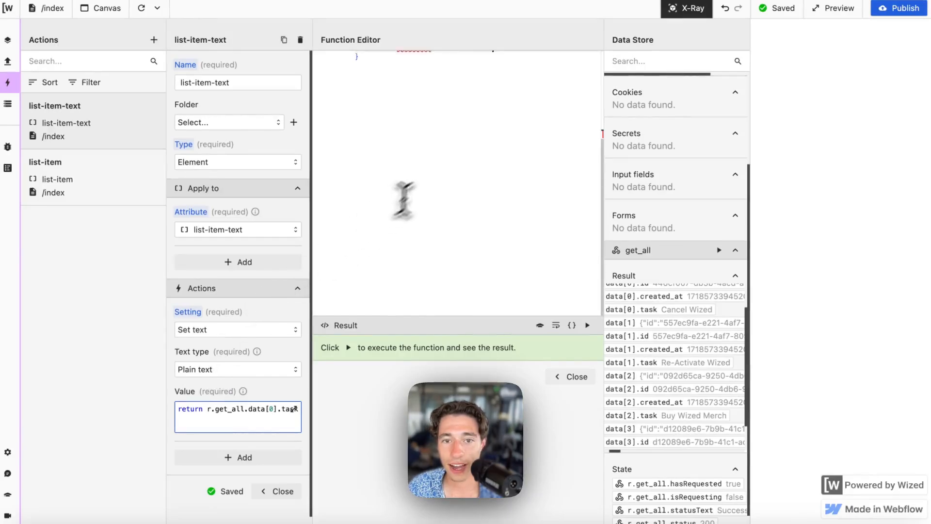
scroll(547, 341, up, 4)
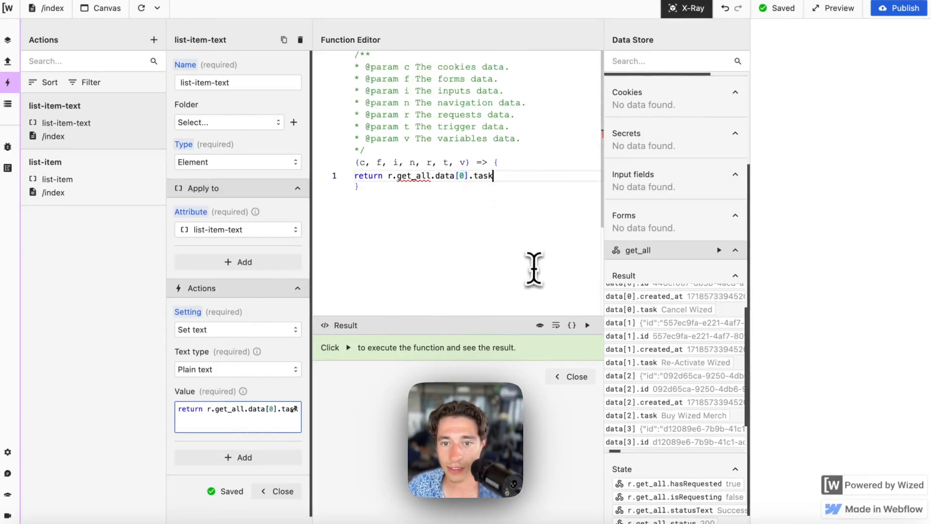
click(588, 325)
click(573, 376)
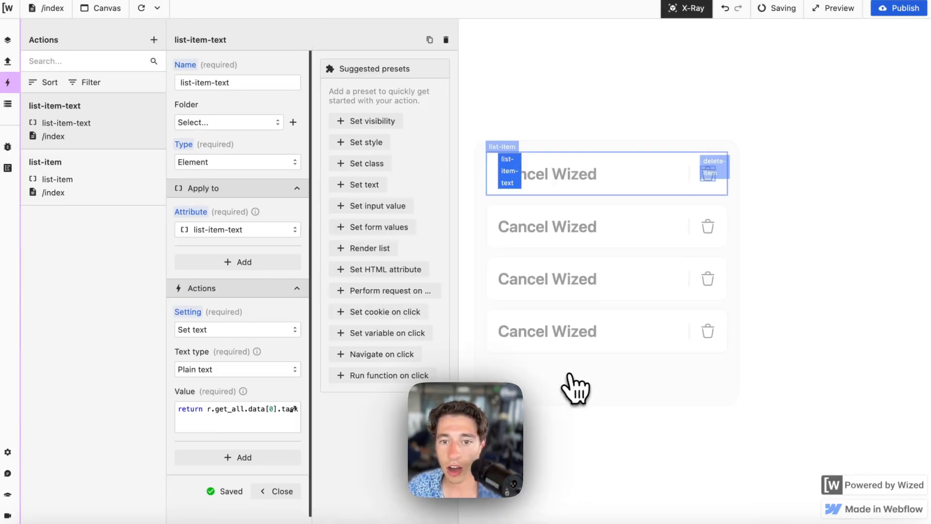
Set the list-item-text value function to return r.get_all.data[1].task, run it, and close the editor.
click(294, 409)
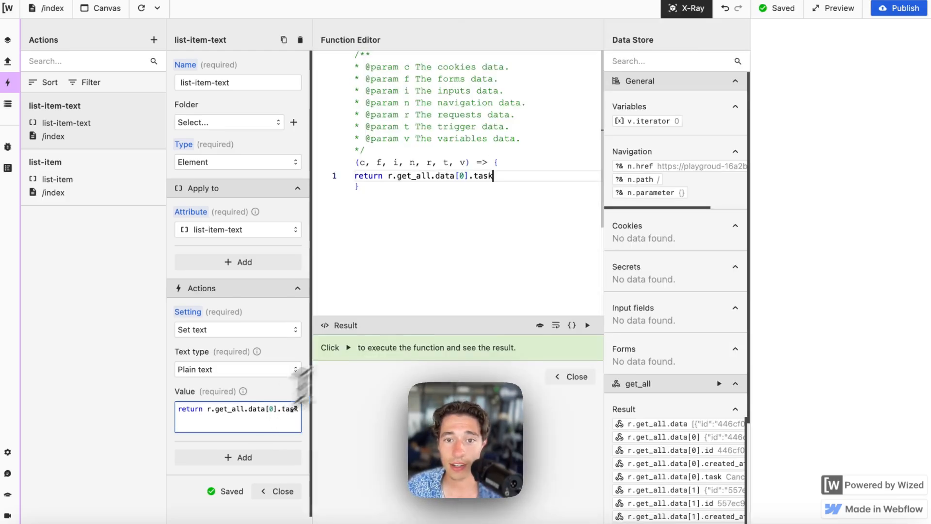
click(463, 175)
key(BackSpace)
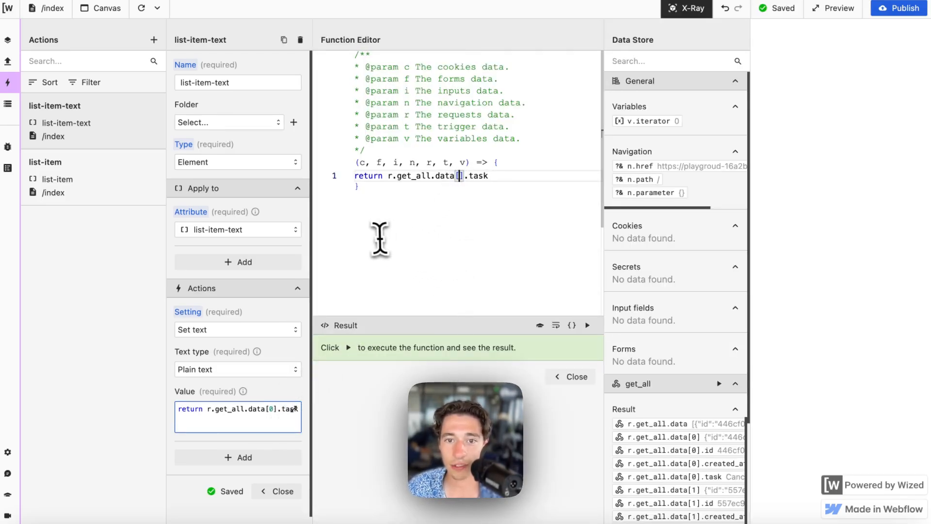
click(643, 122)
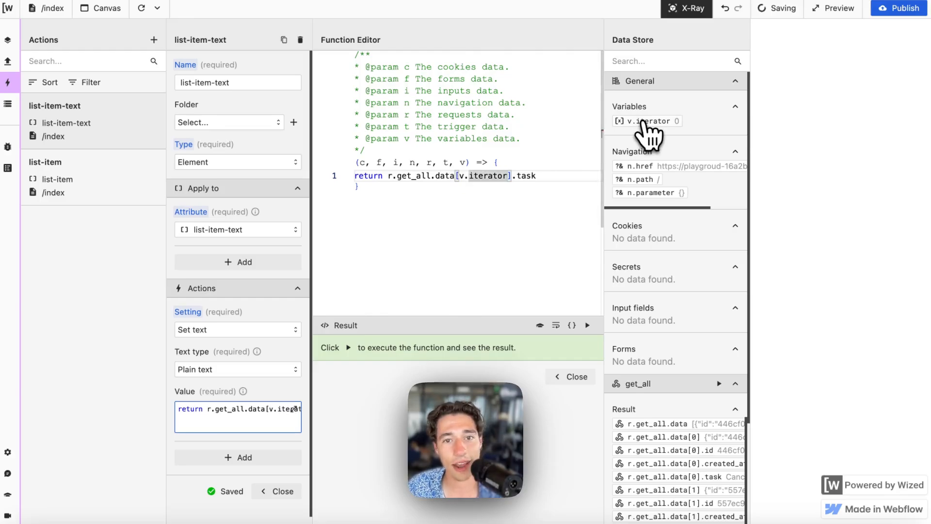
key(BackSpace)
key(BackSpace)
key(BackSpace)
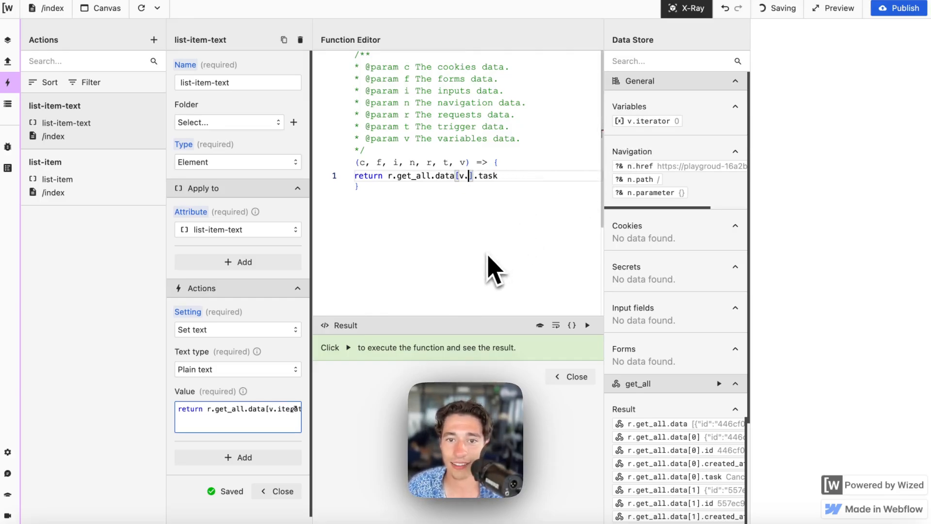
text(1)
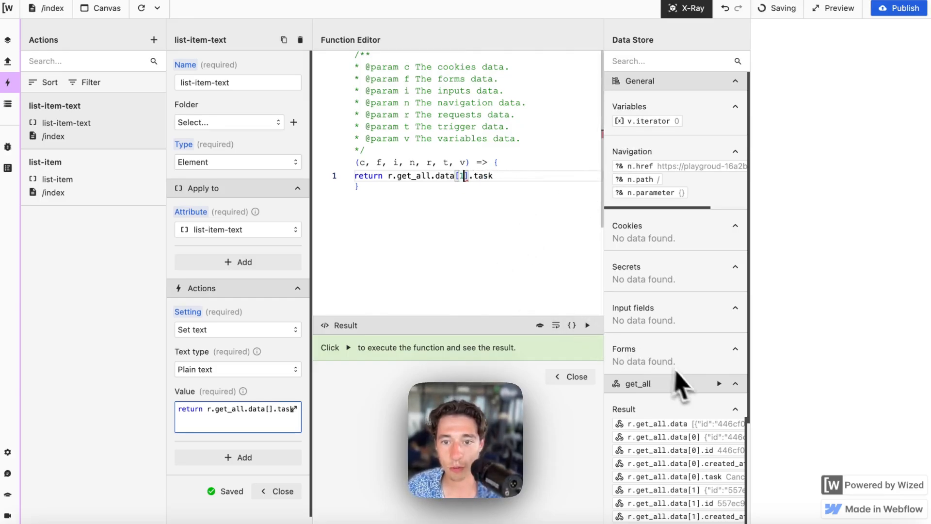
click(587, 325)
click(577, 376)
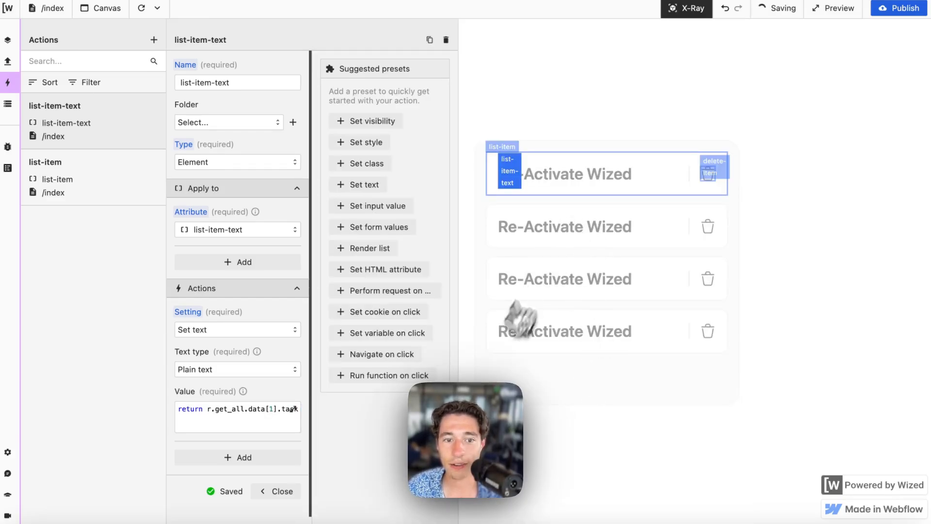
Change the data index in the list-item-text value function to 2, run it, and close the editor.
click(274, 422)
double_click(463, 176)
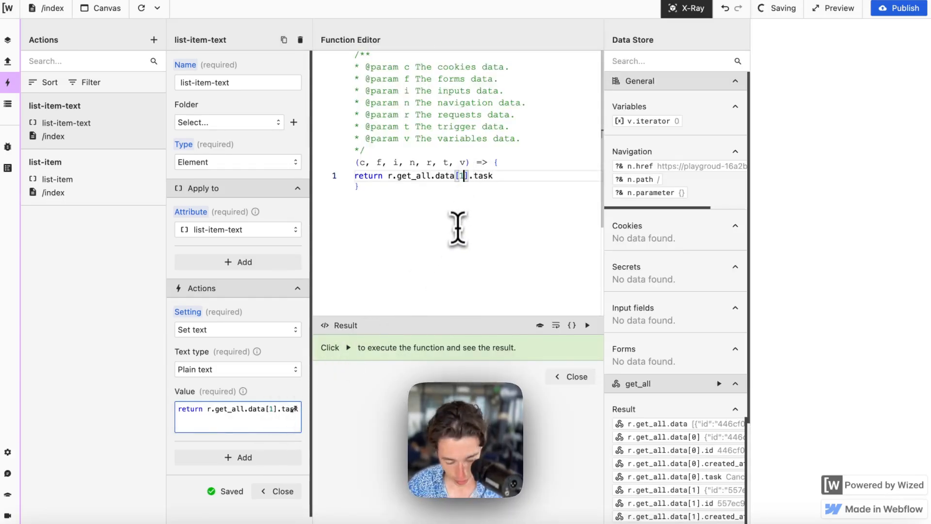
text(2)
click(588, 325)
click(577, 377)
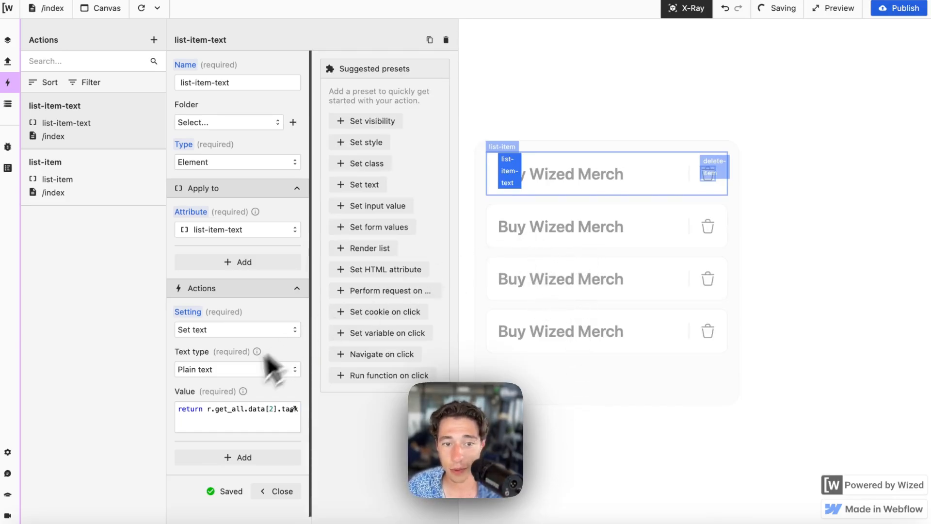
Set the list-item-text value function to return r.get_all.data[0].task + [v.iterator], run it, and close the editor.
click(265, 416)
click(463, 180)
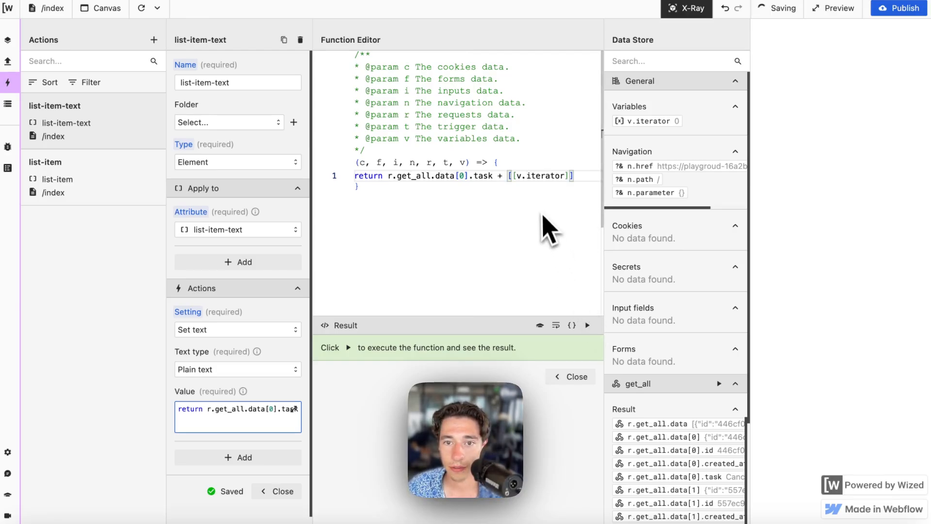
click(218, 192)
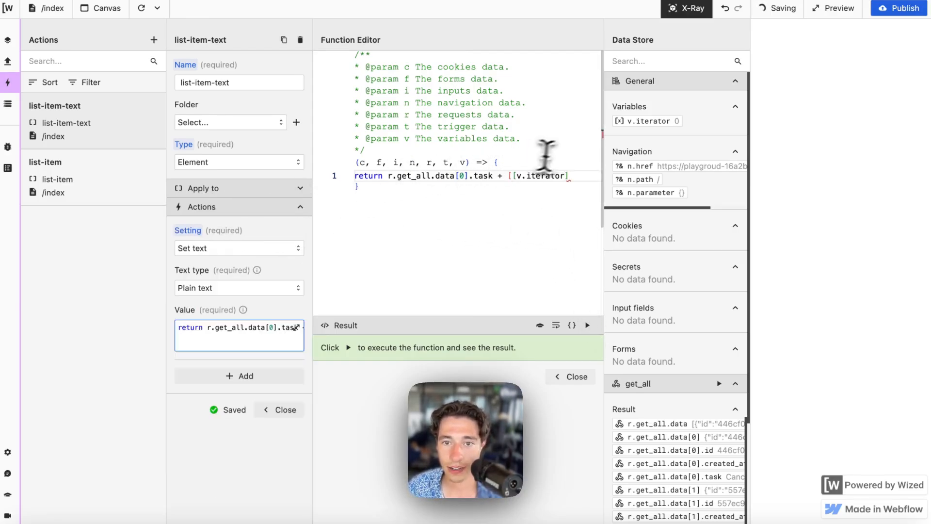
click(516, 176)
click(587, 325)
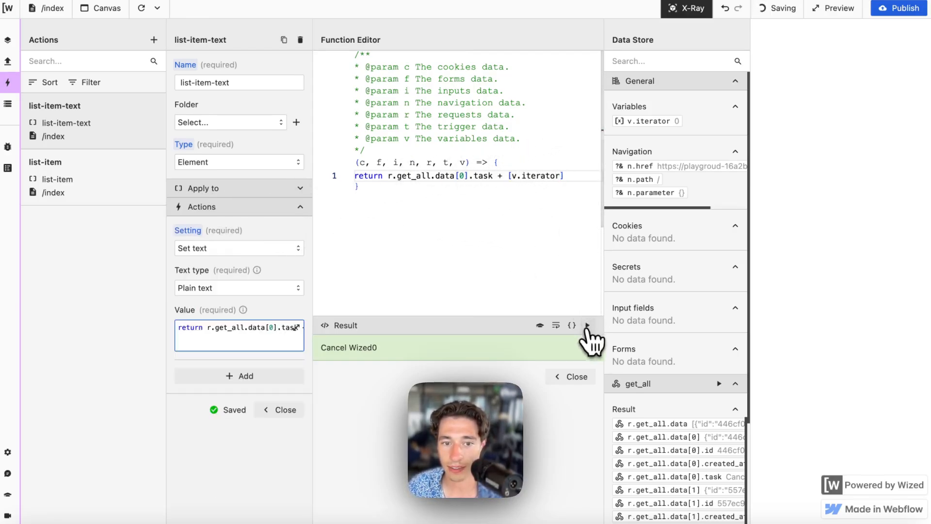
click(577, 377)
Turn off X-Ray and change the list-item-text value function to return r.get_all.data[v.iterator].task.
click(684, 8)
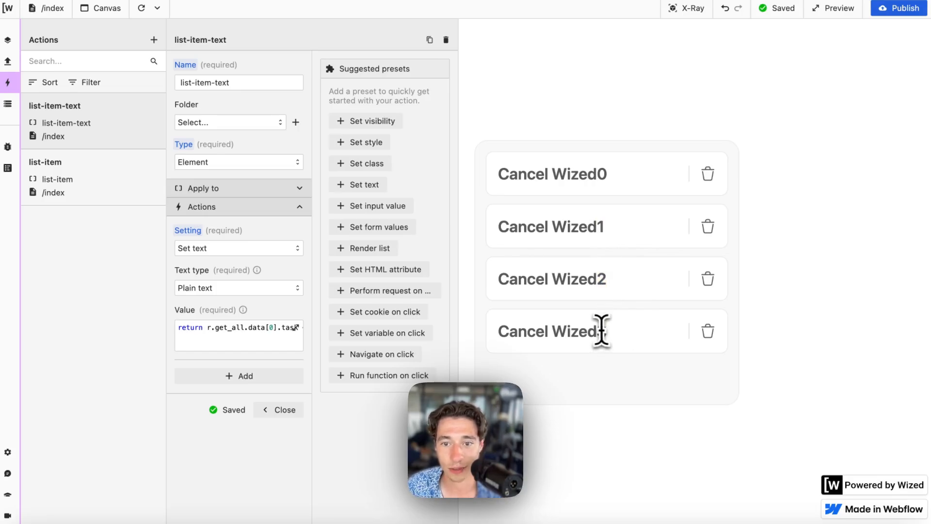
click(230, 335)
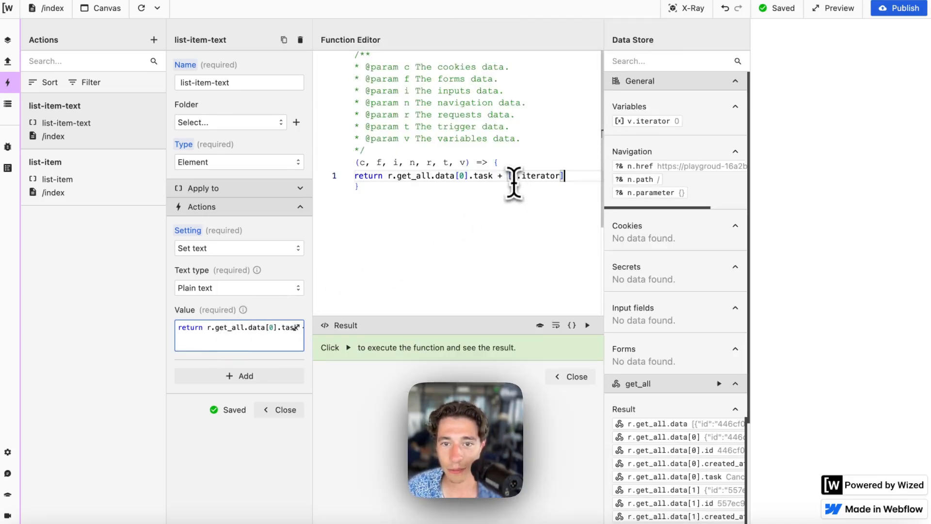
drag(514, 183, 542, 179)
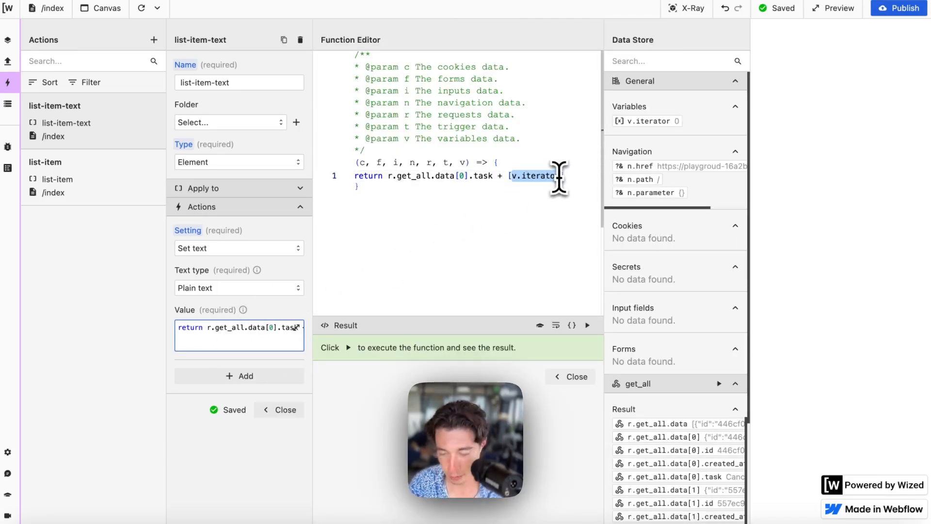
scroll(559, 177, down, 3)
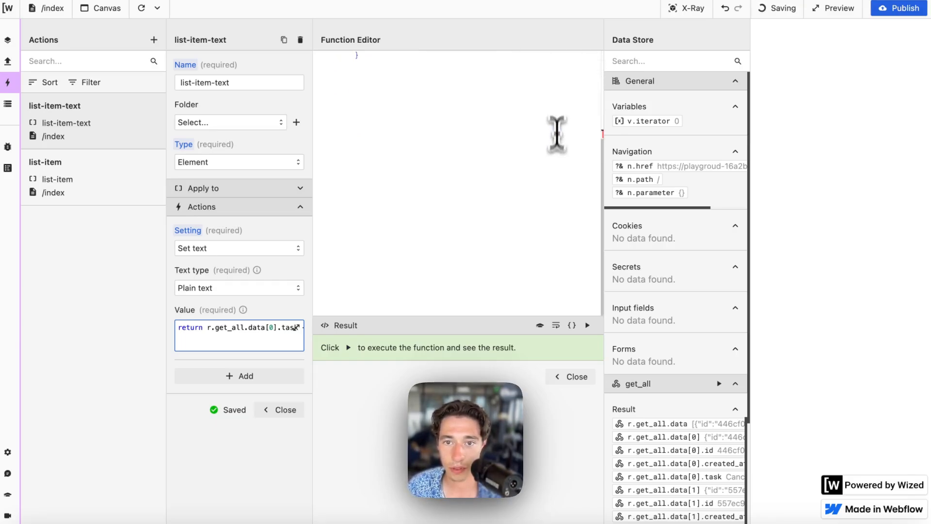
scroll(556, 131, up, 3)
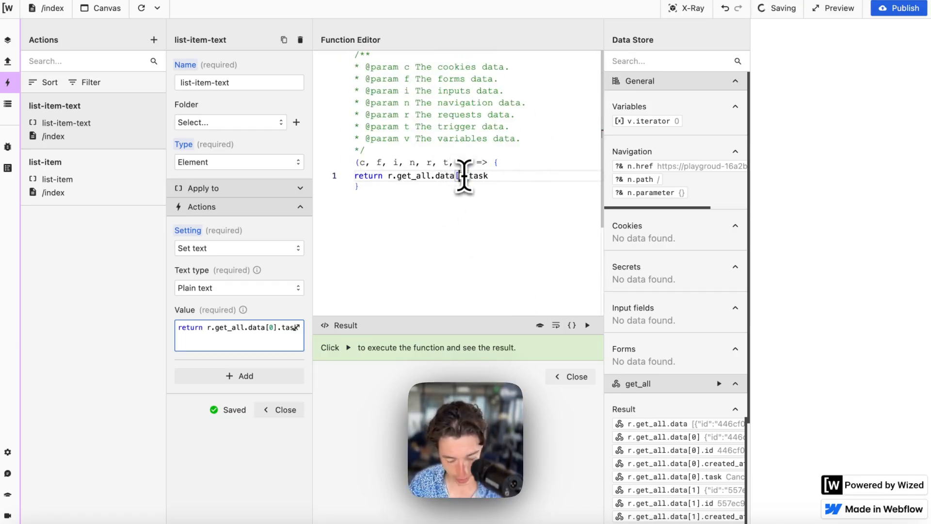
scroll(650, 308, down, 5)
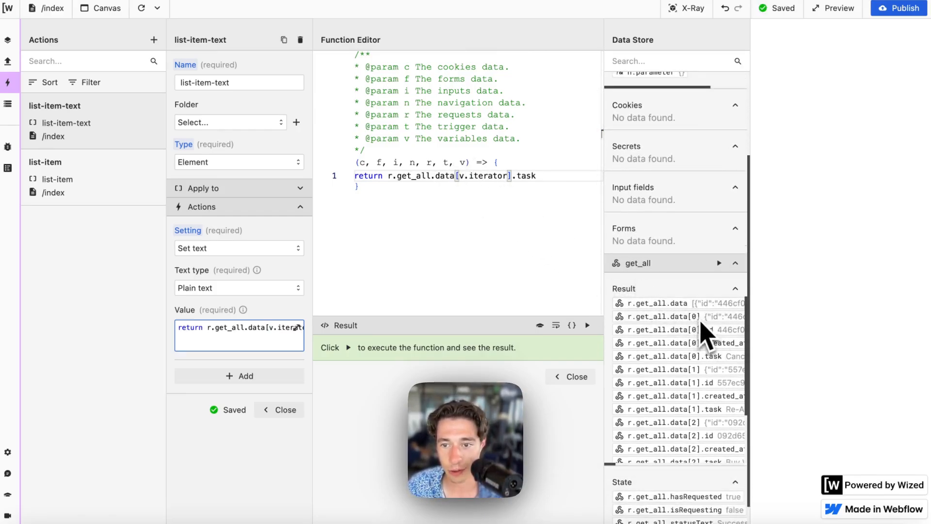
Review the task entries in the get_all result, run the list-item-text value function, and close the editor.
scroll(702, 373, right, 2)
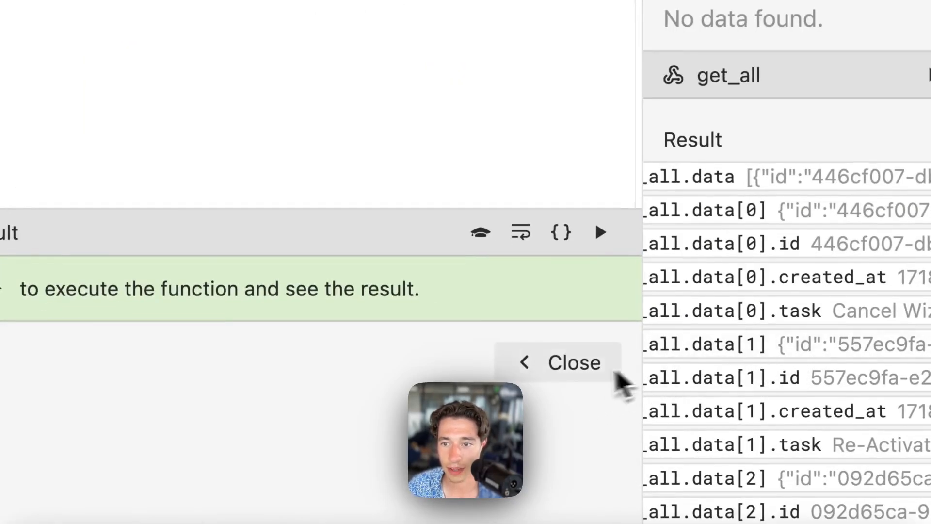
scroll(771, 359, down, 2)
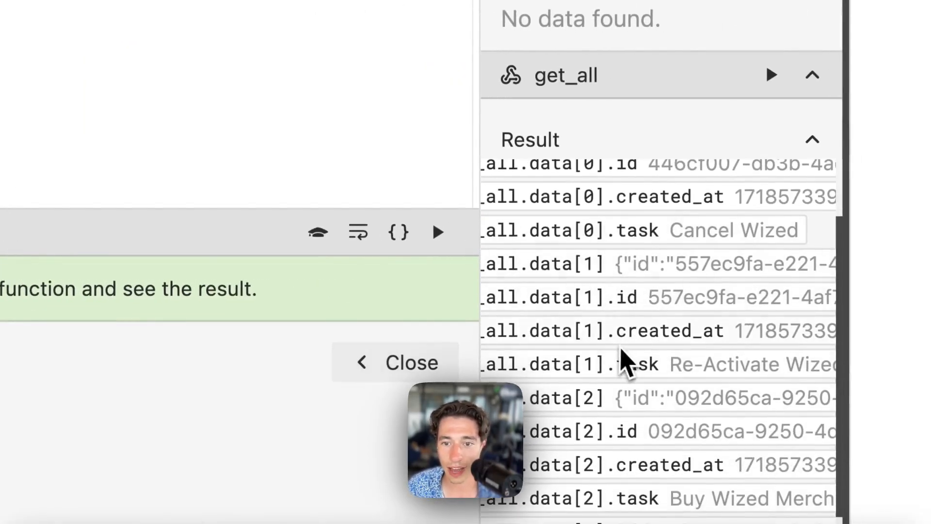
scroll(707, 380, right, 3)
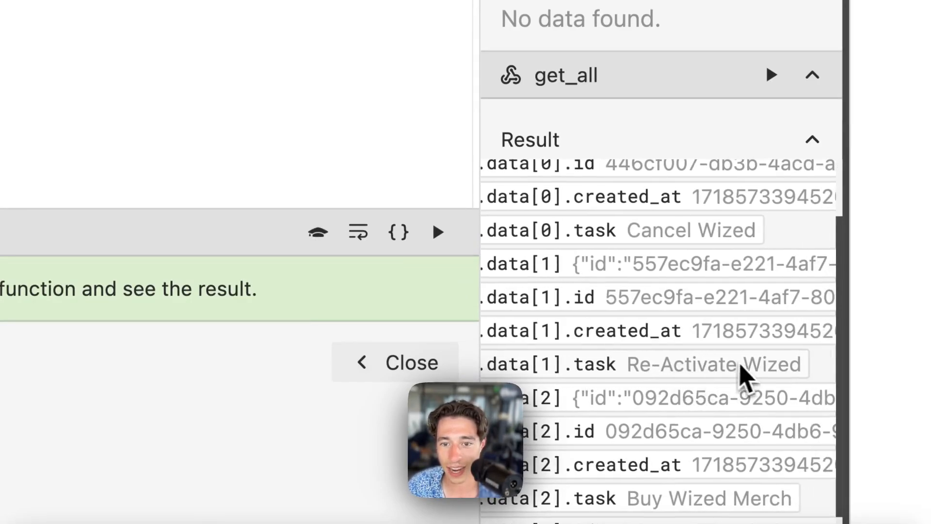
scroll(737, 371, down, 5)
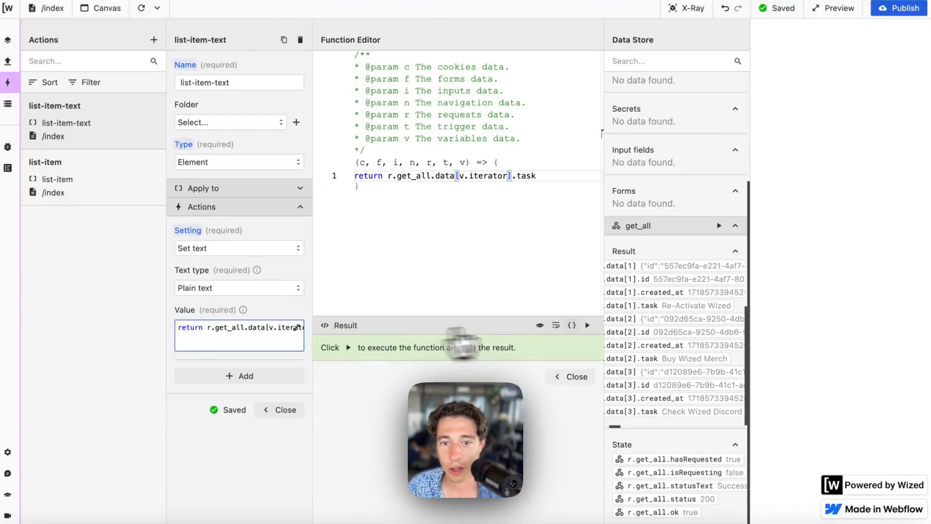
click(587, 326)
click(572, 377)
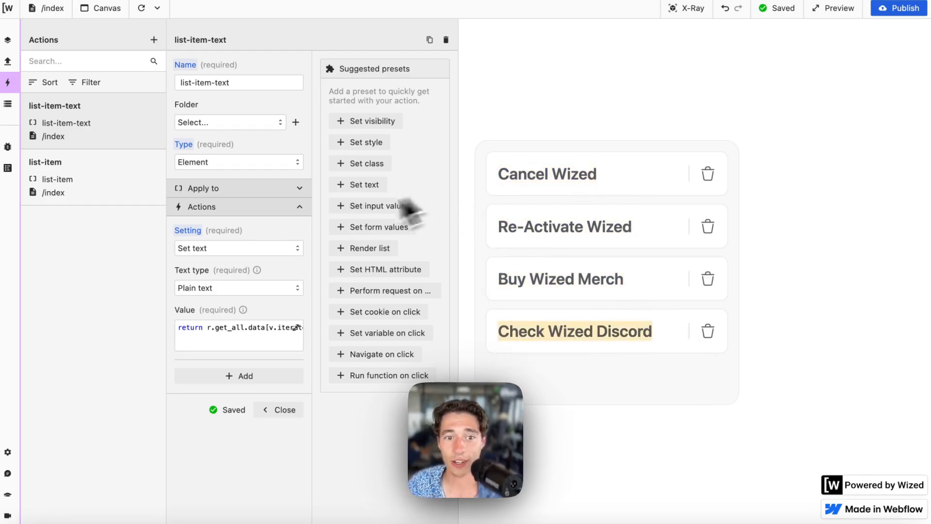
Append + " " + v.iterator to the list-item-text value function, run it, and close the editor.
click(262, 340)
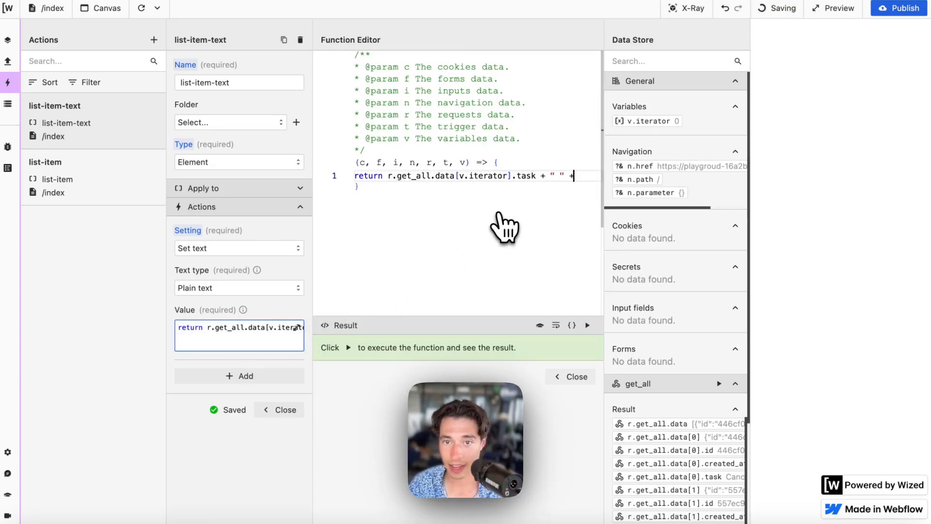
click(641, 122)
click(588, 325)
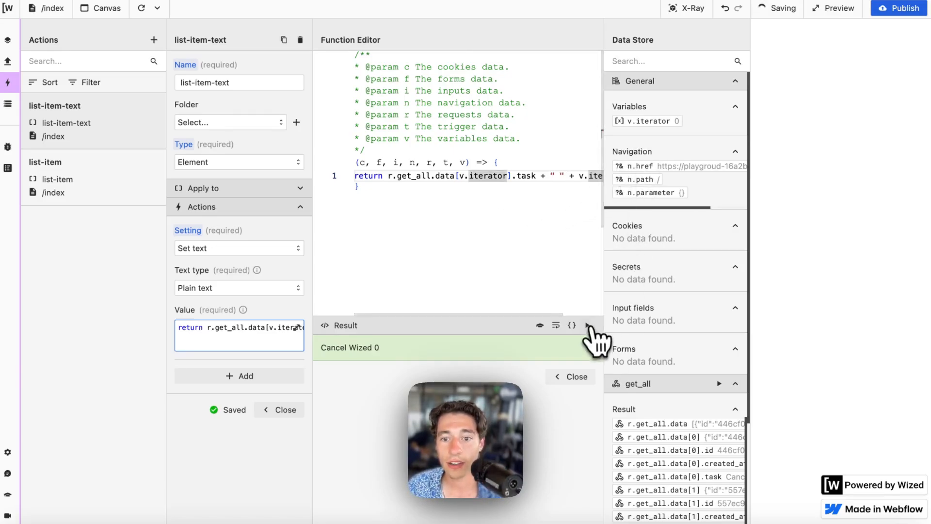
click(580, 379)
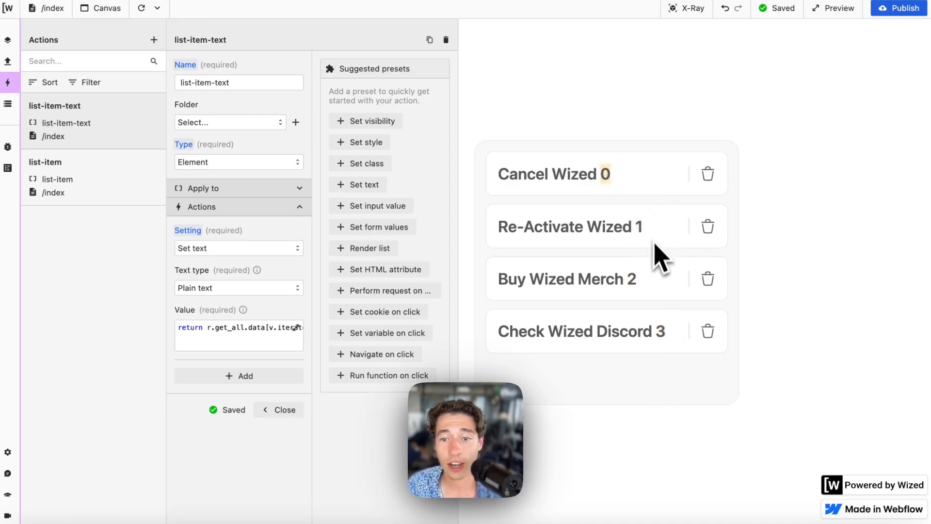
Remove the appended + " " + v.iterator from the list-item-text value function.
click(291, 340)
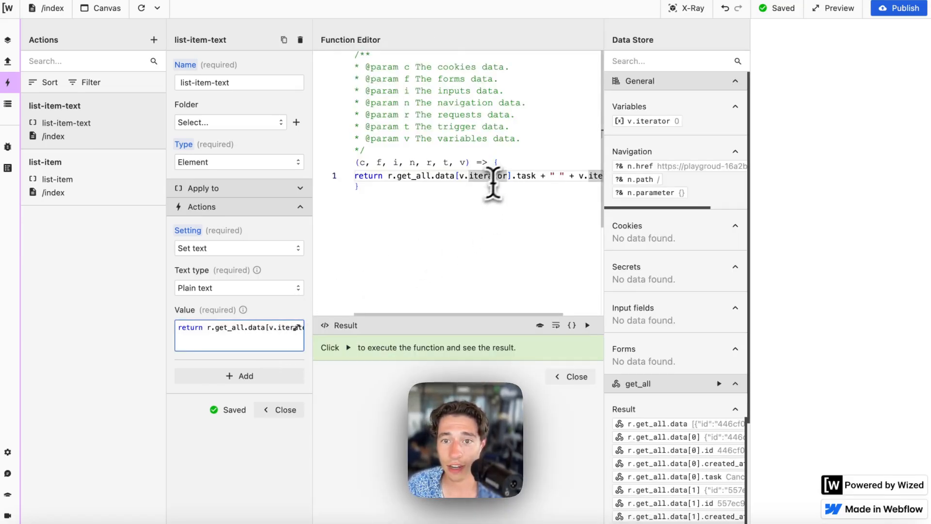
scroll(546, 187, right, 1)
drag(535, 180, 613, 180)
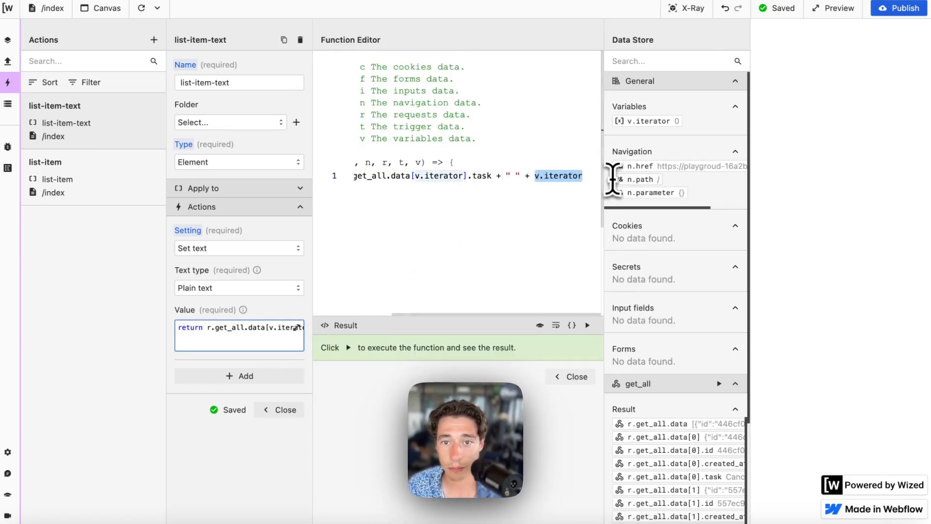
key(BackSpace)
key(BackSpace)
key(BackSpace)
key(BackSpace)
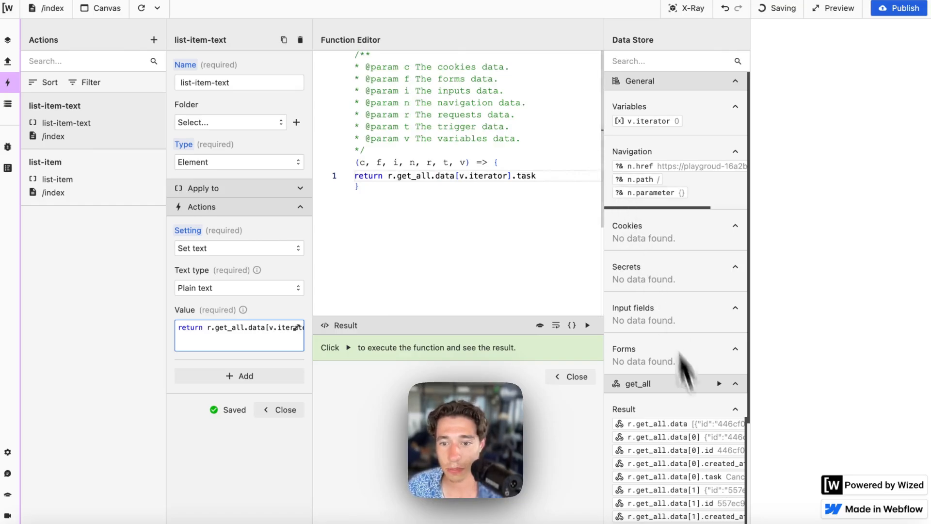
Replace v.iterator with 0 as the data index in the list-item-text value function and close the editor.
scroll(713, 388, down, 4)
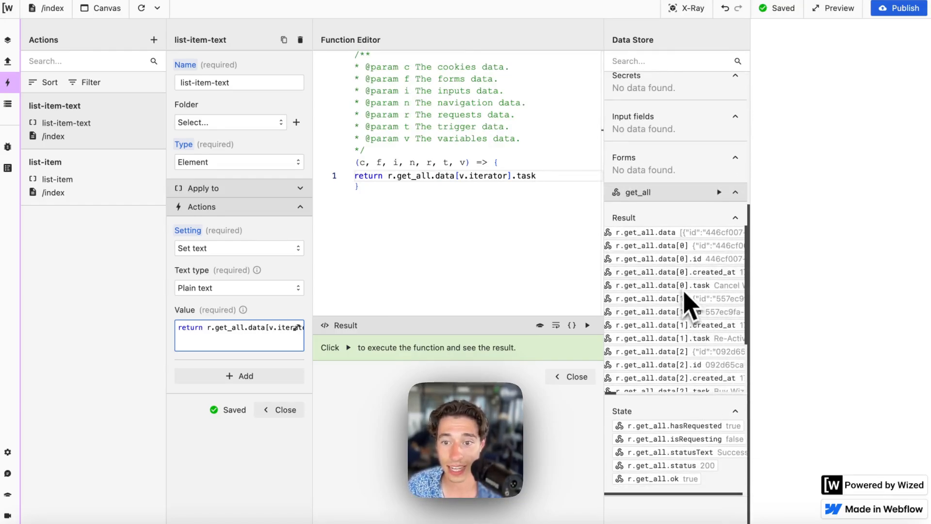
scroll(686, 320, down, 2)
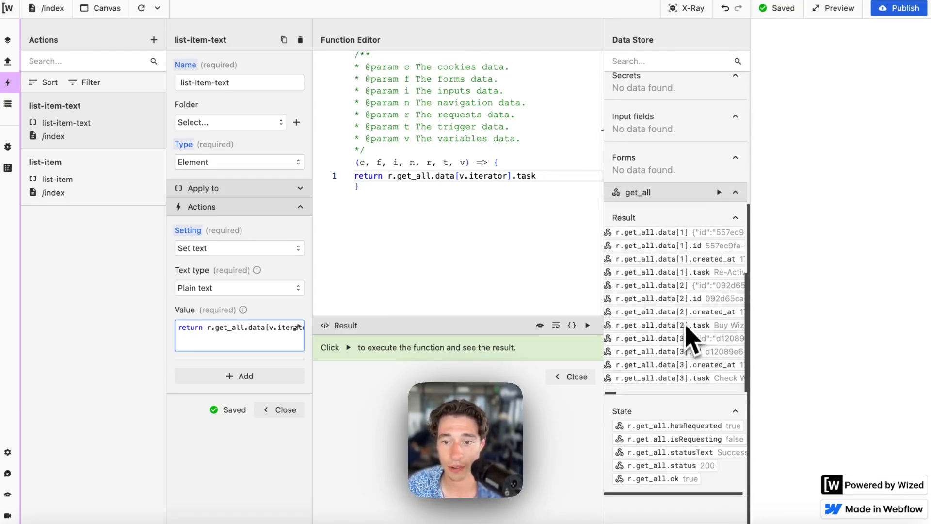
scroll(691, 340, up, 5)
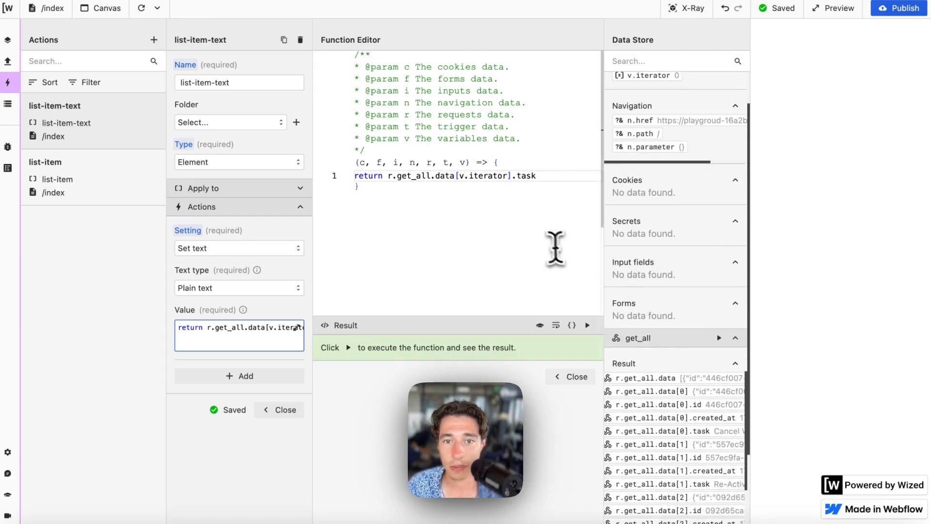
double_click(487, 176)
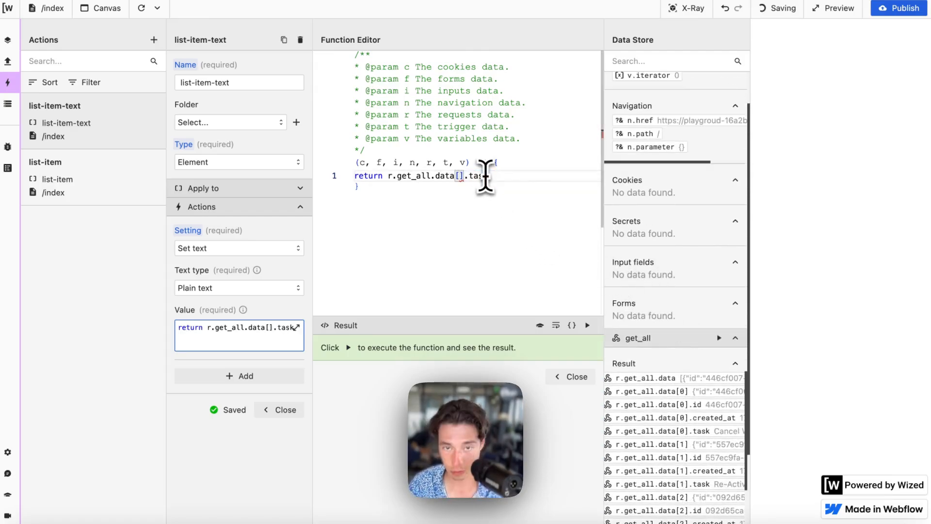
text(0)
click(574, 378)
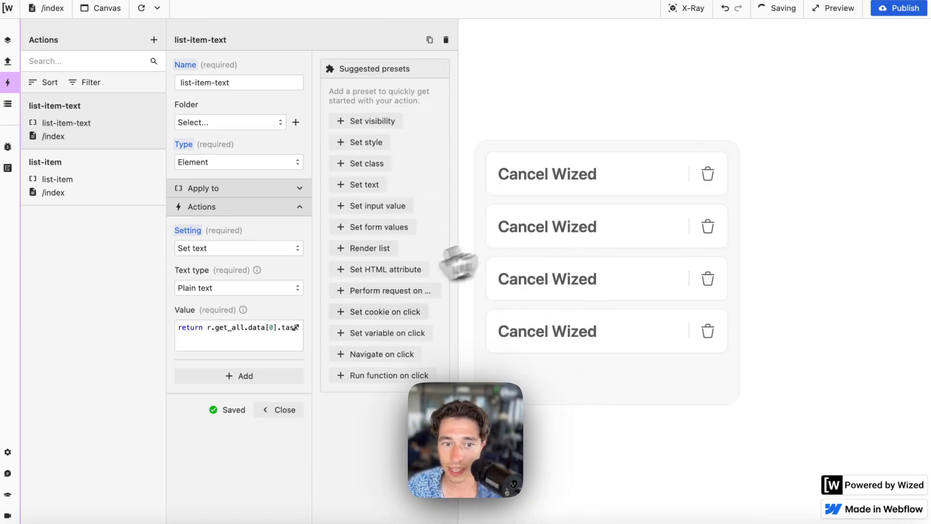
Set the data index in the list-item-text value function to 1, run it, and close the editor.
click(295, 327)
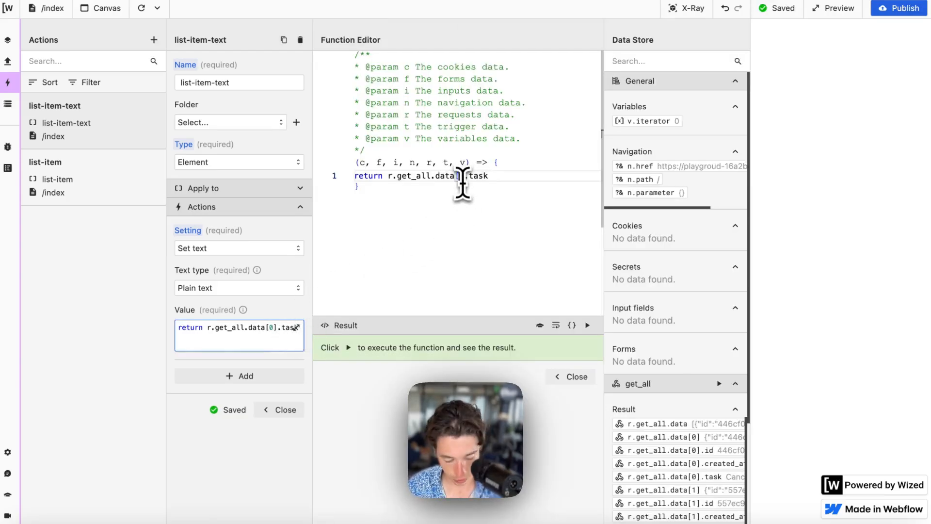
text(1)
click(587, 325)
click(576, 376)
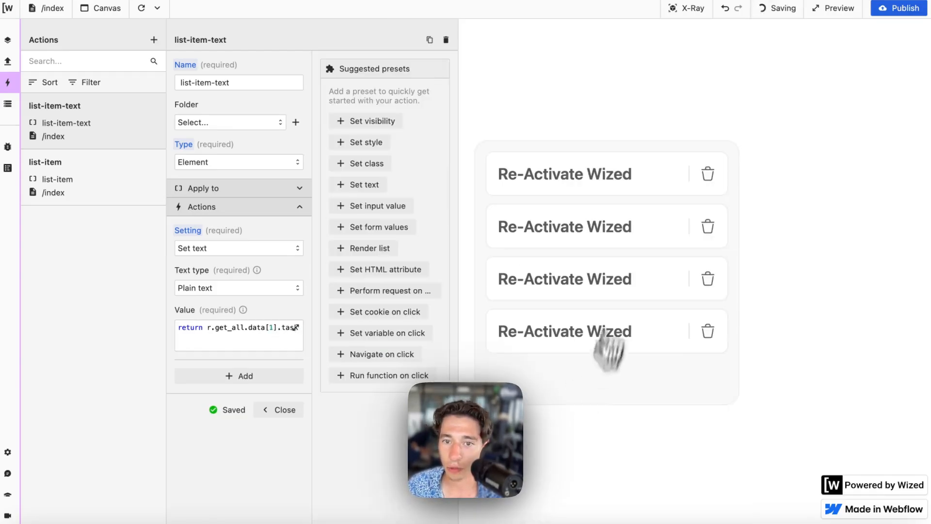
Set the data index in the list-item-text value function to 2, run it, and close the editor.
click(295, 327)
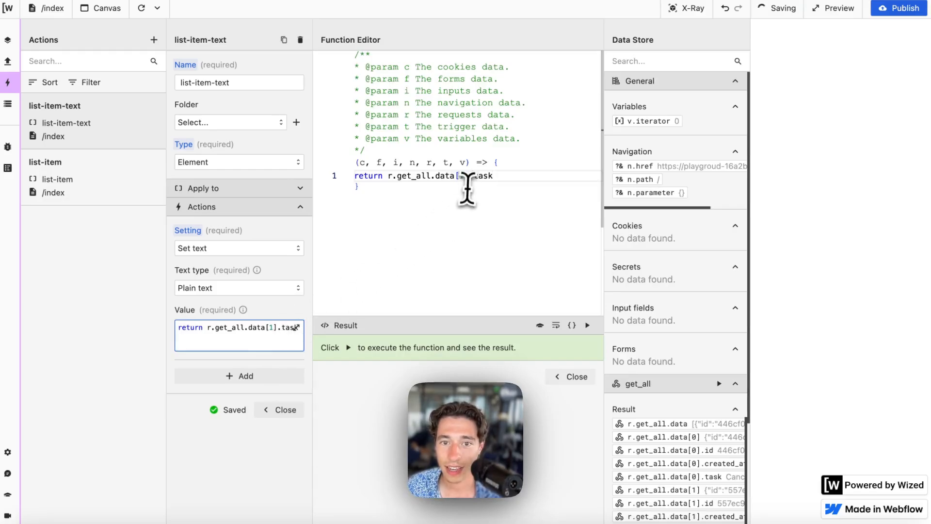
text(2)
click(588, 325)
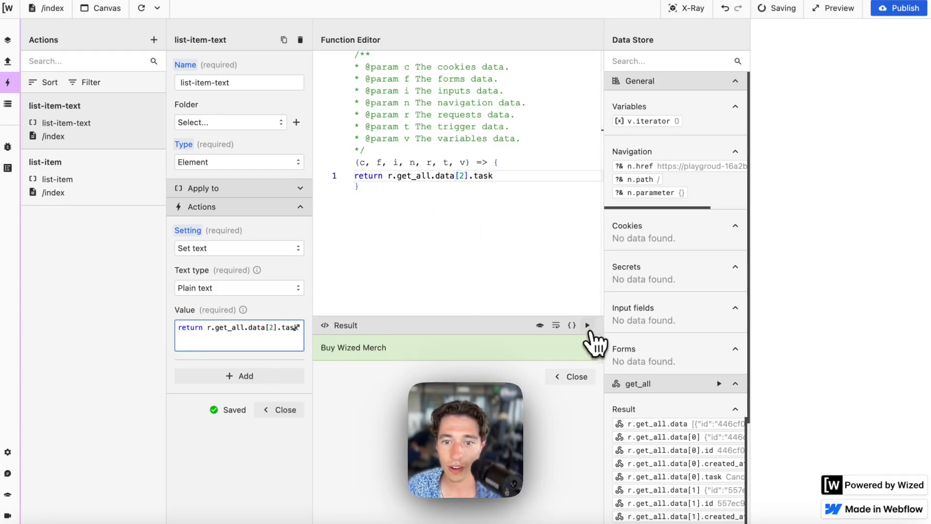
click(576, 376)
Reopen the list-item-text value function and clear the index inside the data brackets.
click(267, 342)
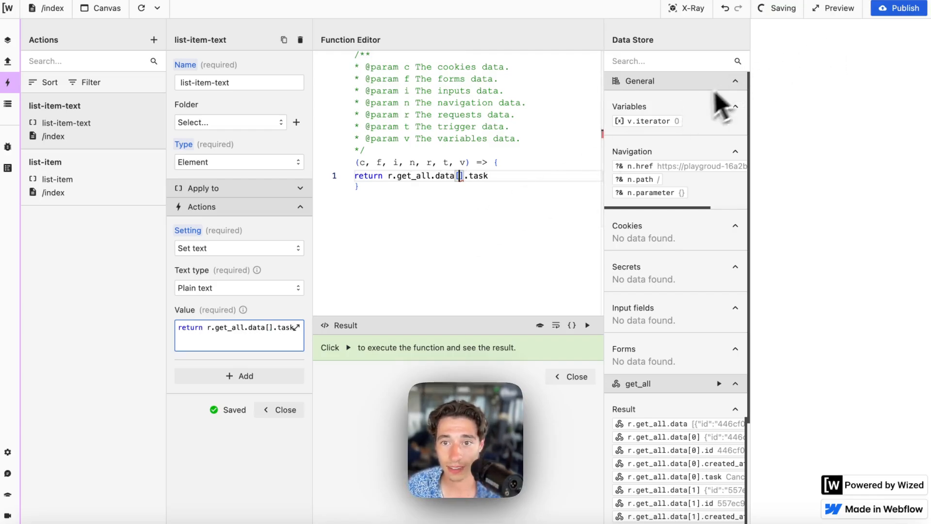
Insert v.iterator as the data index in the list-item-text value and check the task titles in the rendered list.
click(647, 121)
click(568, 377)
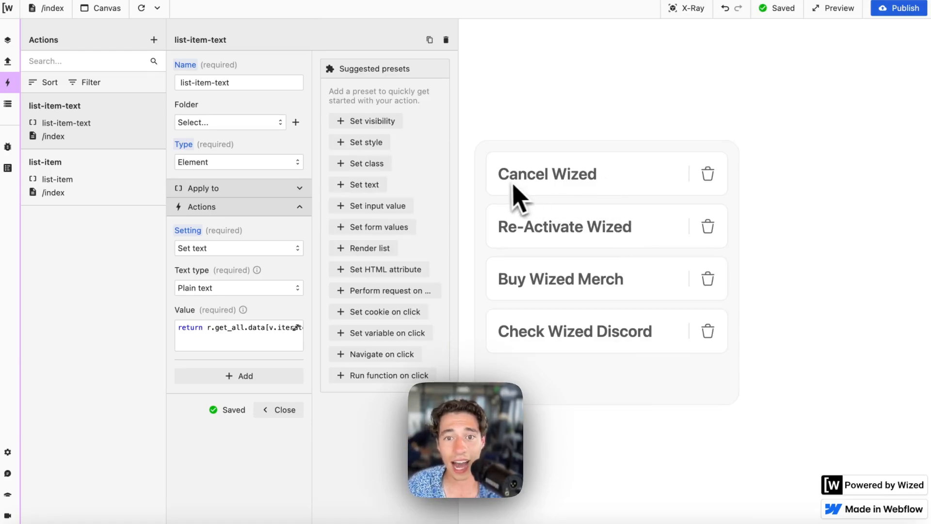
drag(500, 175, 630, 177)
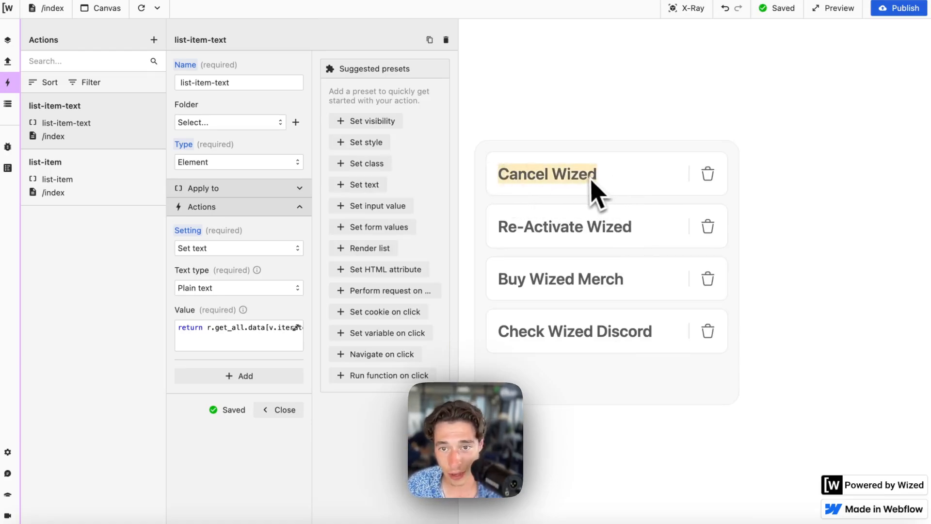
drag(505, 229, 691, 245)
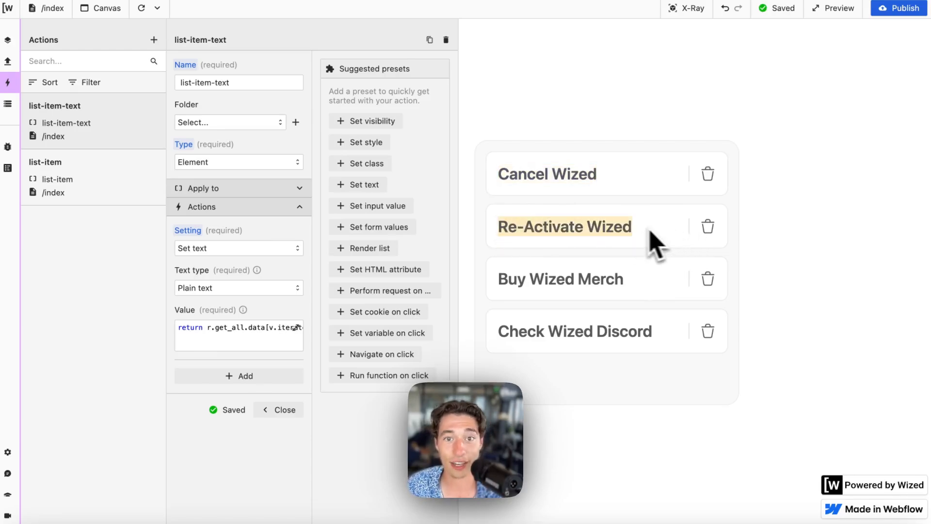
drag(506, 290, 648, 284)
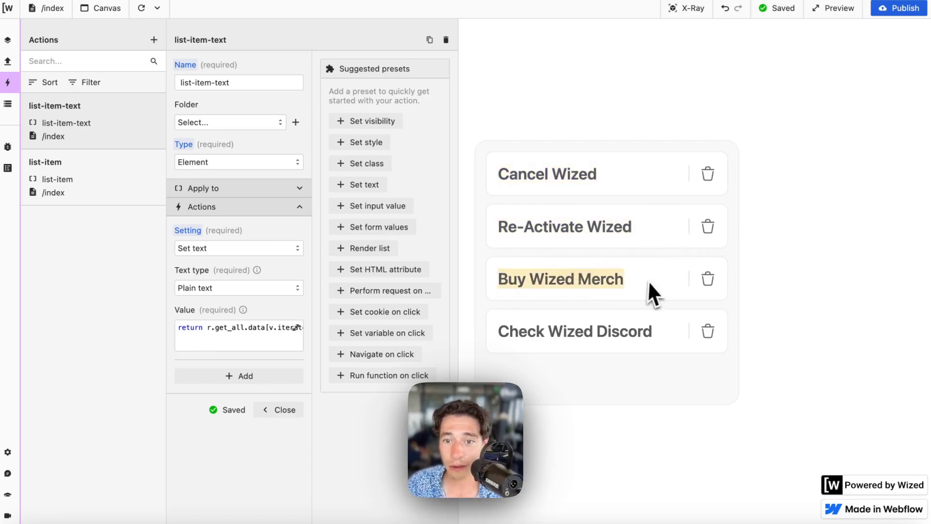
drag(507, 338, 678, 342)
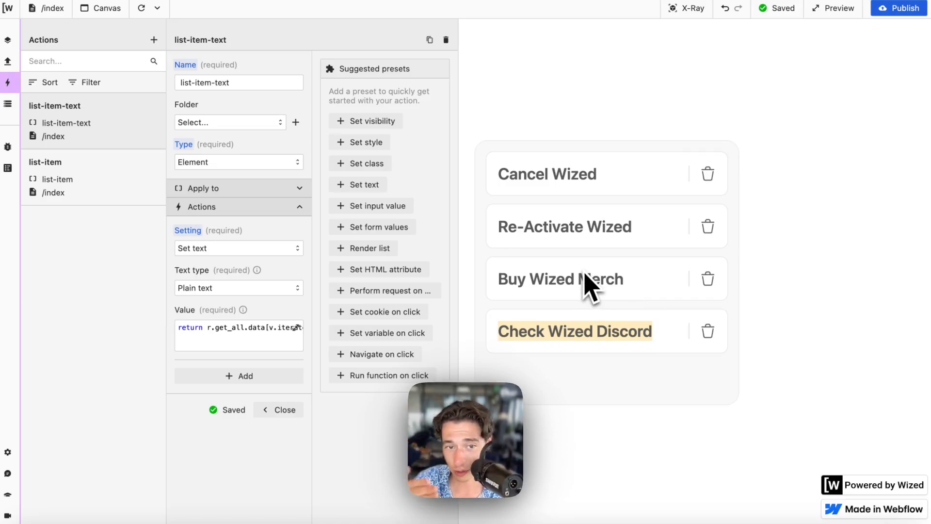
click(291, 410)
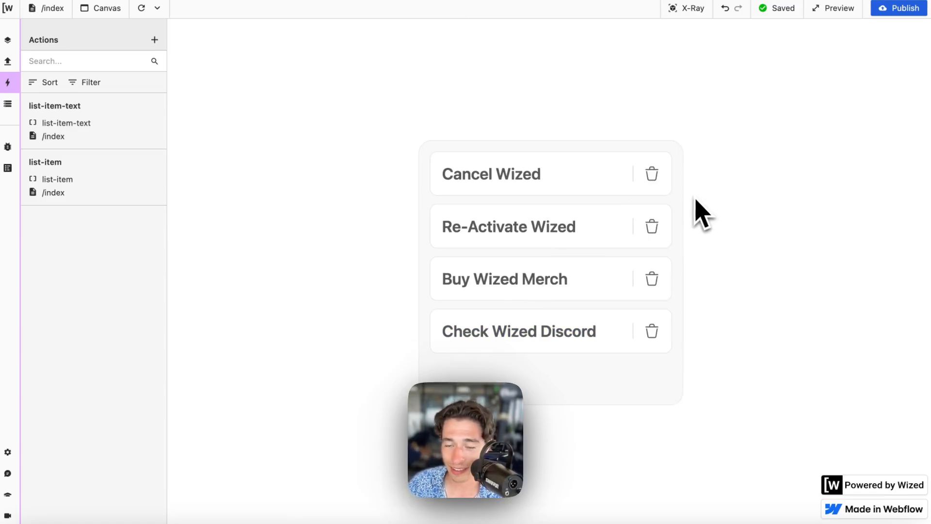
Turn on X-Ray and create a variable named delete_log without an initial value in the Data Store.
click(702, 10)
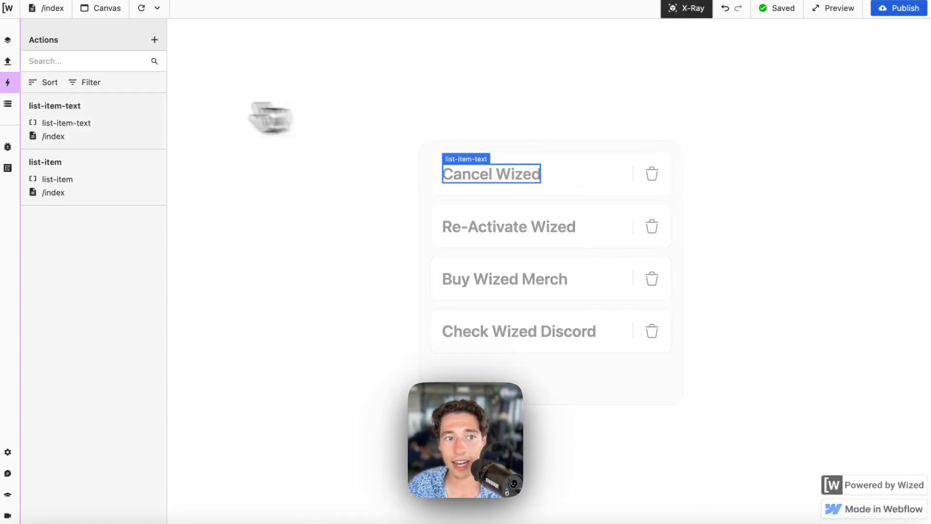
click(8, 104)
click(136, 106)
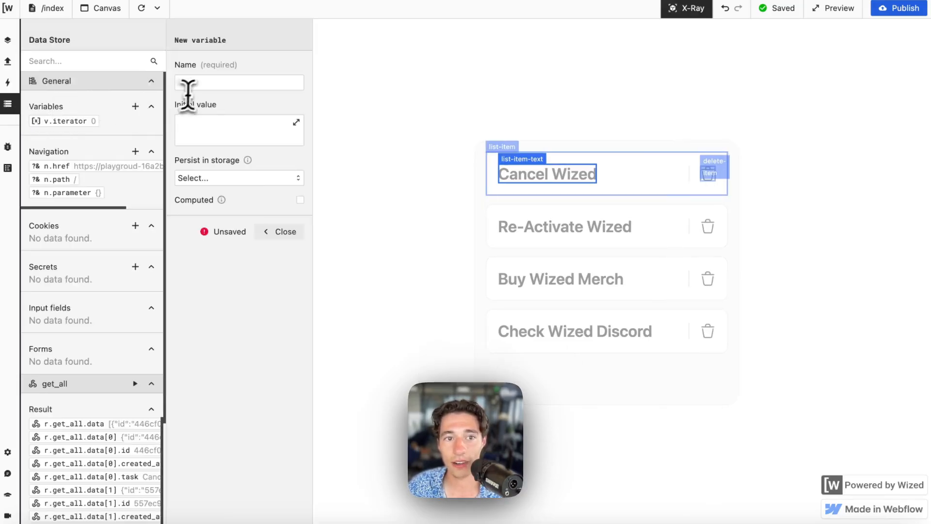
click(197, 84)
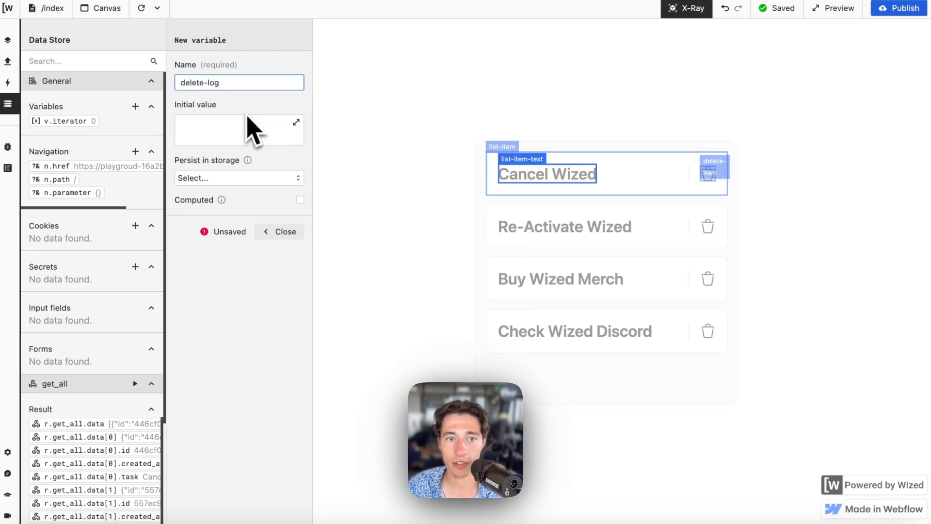
key(Return)
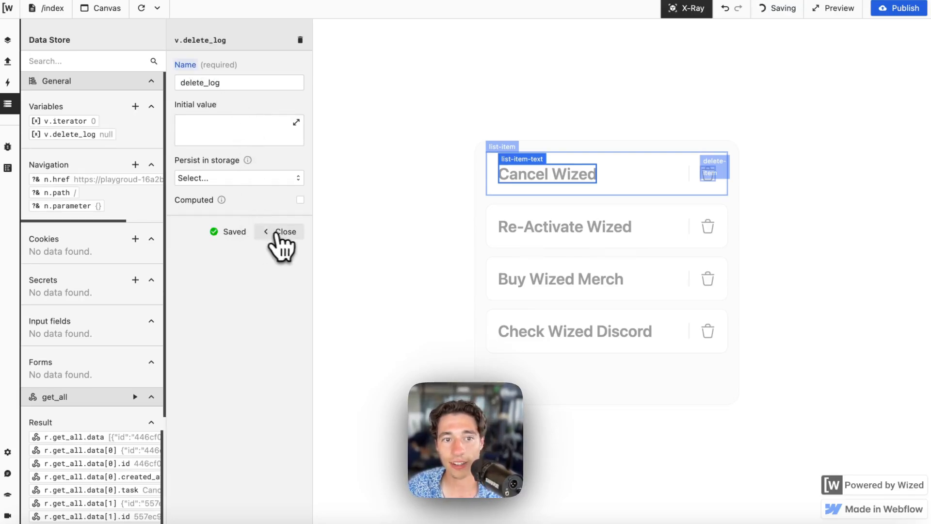
click(276, 235)
Reload the page and examine the get_all results and the task list with and without X-Ray.
click(140, 7)
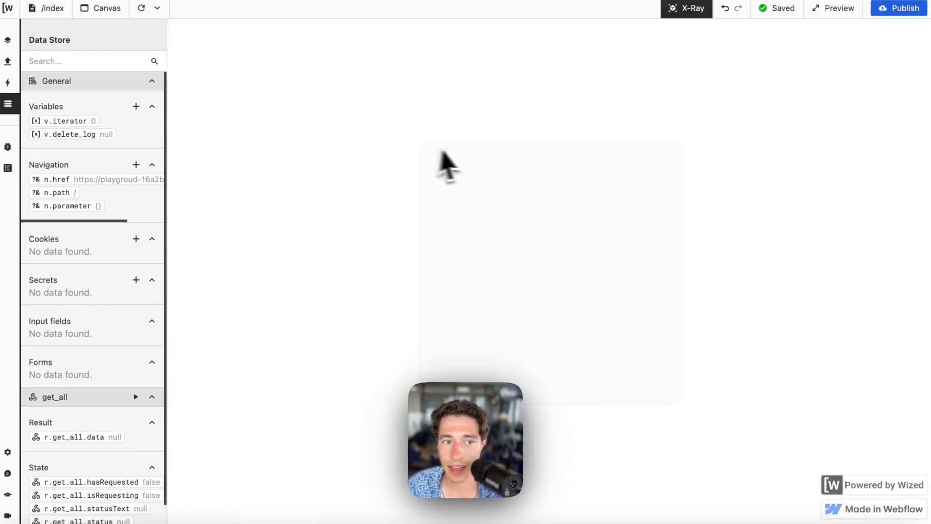
scroll(127, 379, down, 3)
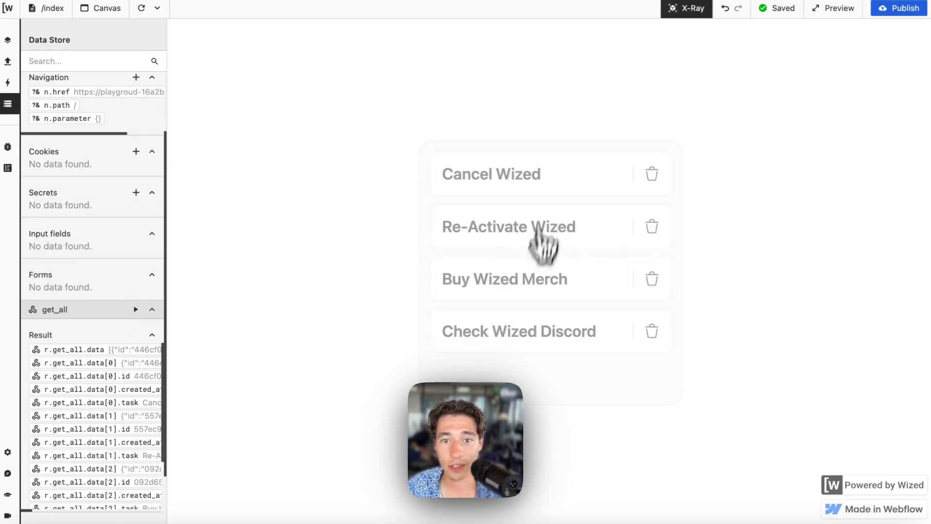
click(689, 11)
click(689, 11)
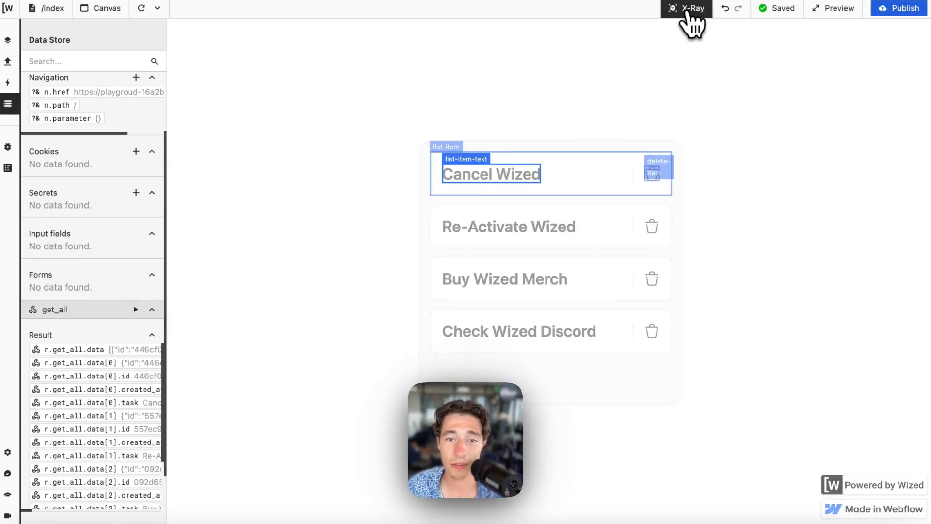
click(689, 11)
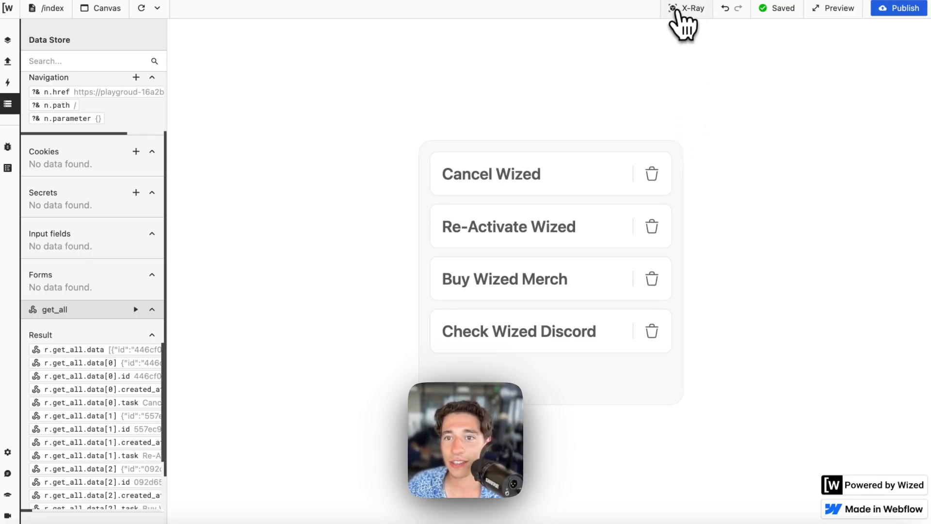
Create an action for the first item's delete-item element through X-Ray, using On Event with the event click.
click(683, 24)
click(658, 170)
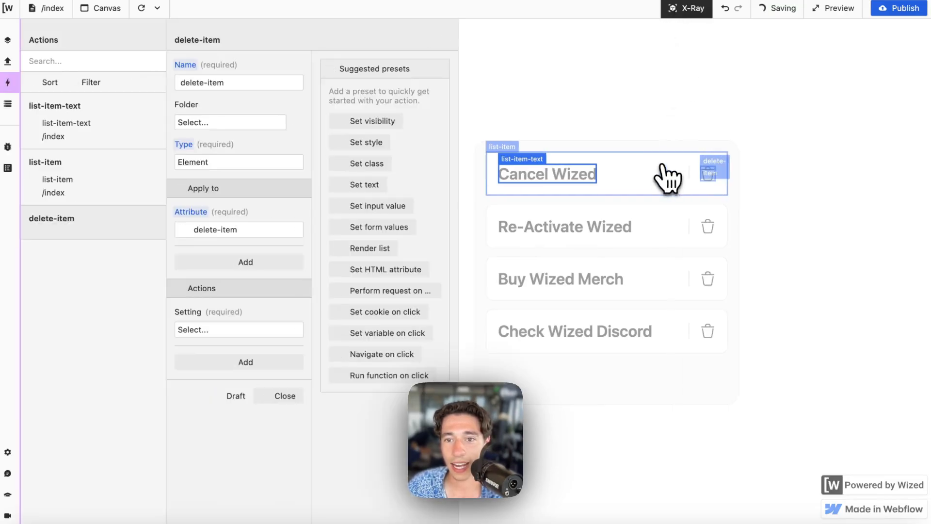
click(233, 330)
click(204, 374)
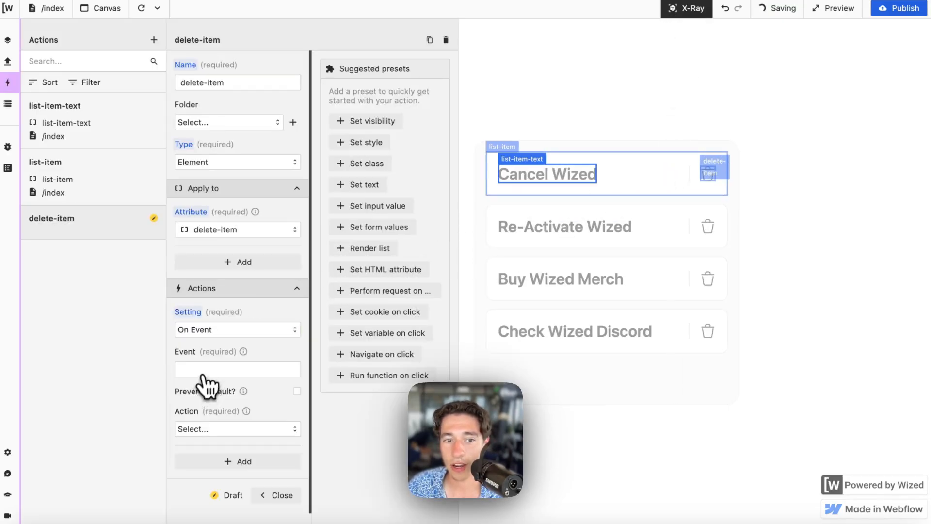
click(202, 370)
text(click)
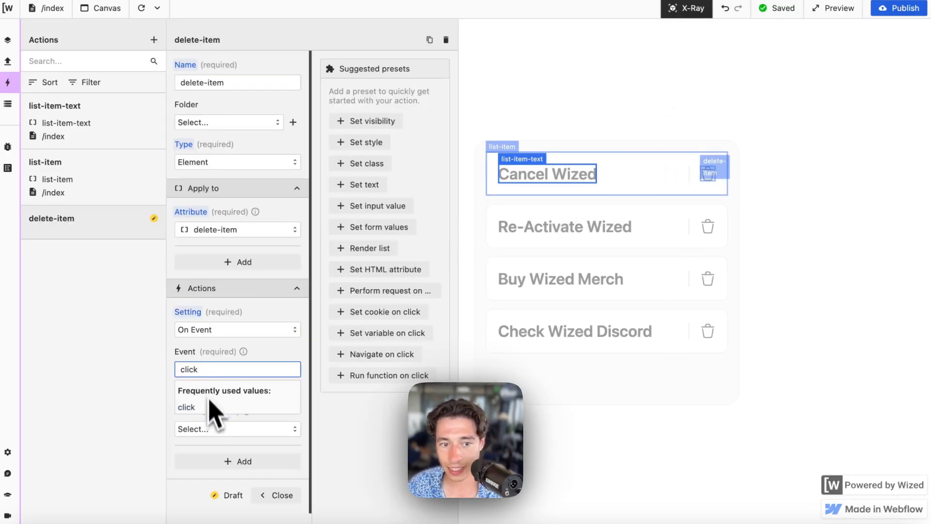
click(206, 409)
scroll(264, 381, down, 2)
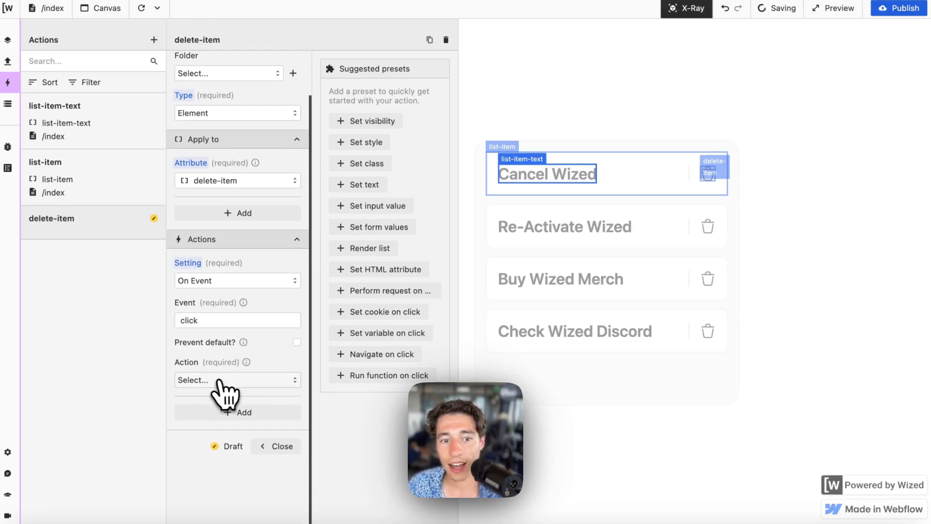
click(217, 380)
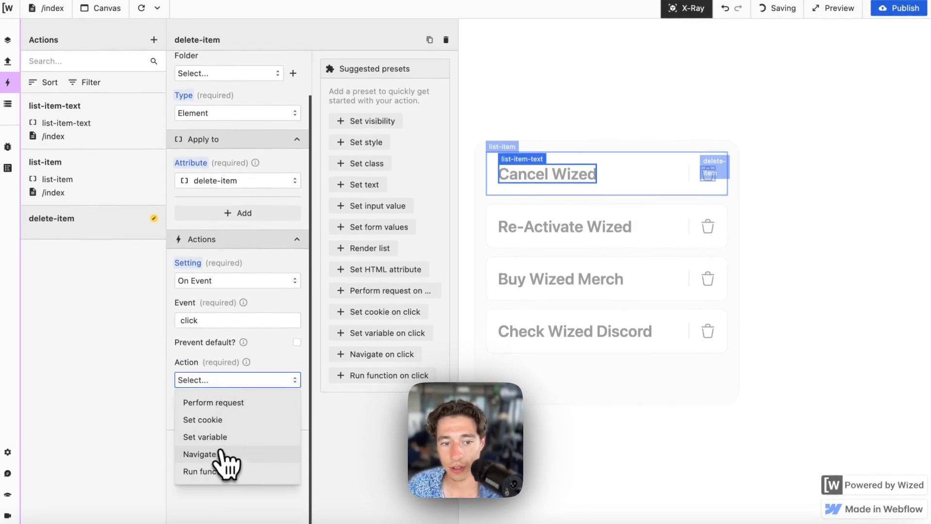
click(214, 471)
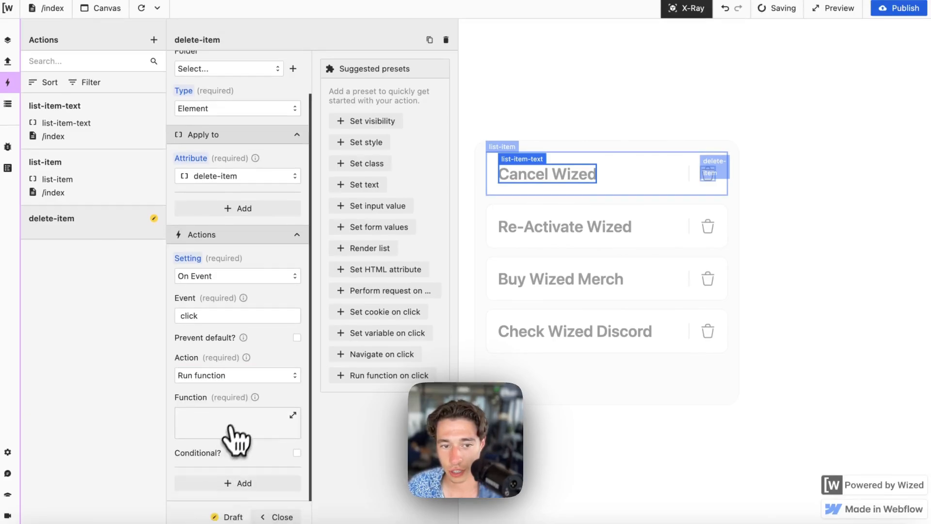
scroll(236, 439, down, 2)
click(217, 362)
Set the delete-item click action to Set variable with v.delete_log as the target variable.
click(216, 309)
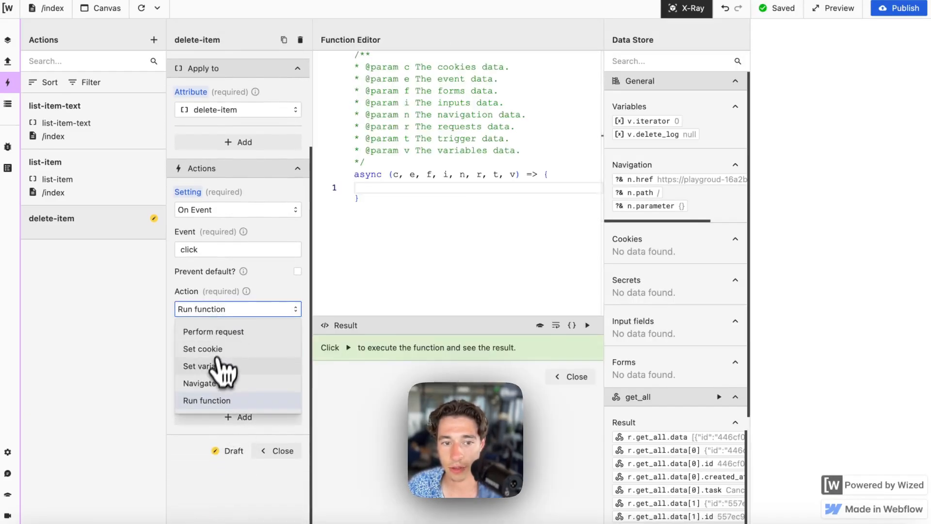
click(217, 367)
click(214, 391)
click(208, 349)
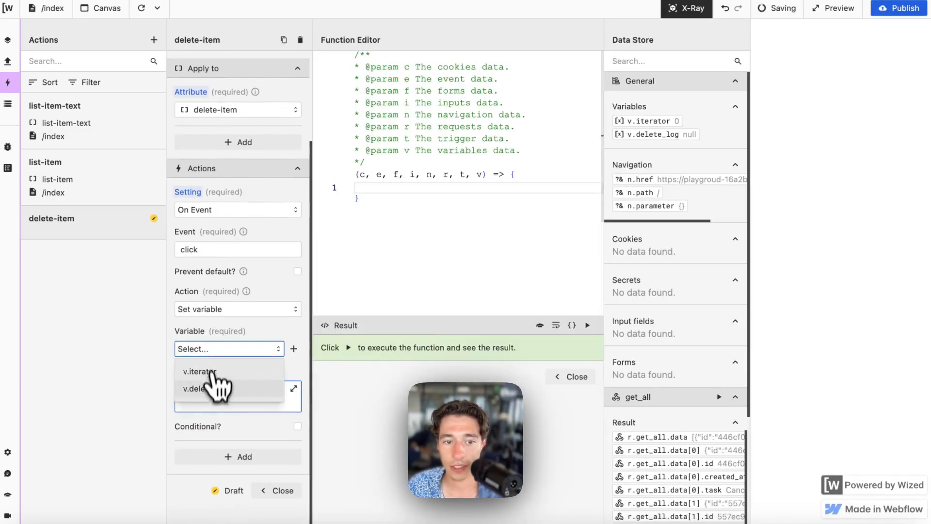
click(213, 389)
Write the variable's value function as return r.get_all.data[0].id, inserting the first record's id from the get_all result.
click(243, 402)
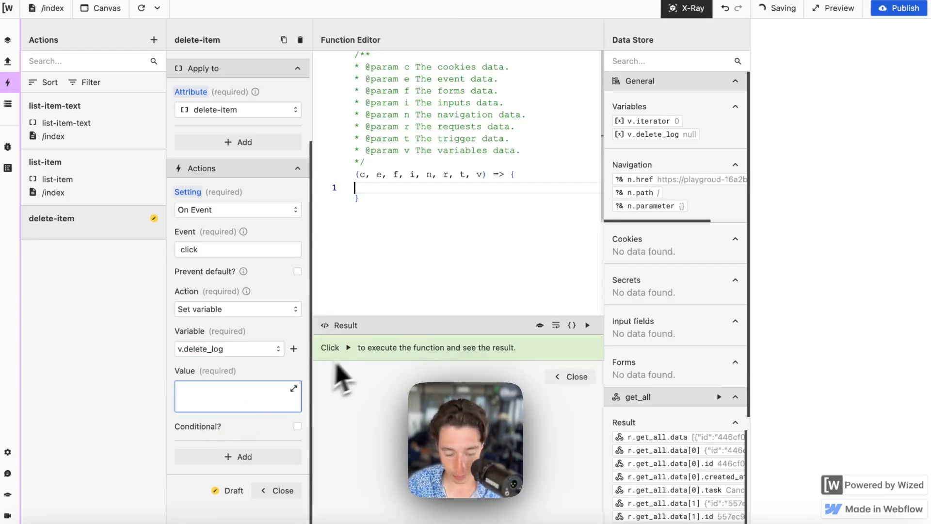
text(return)
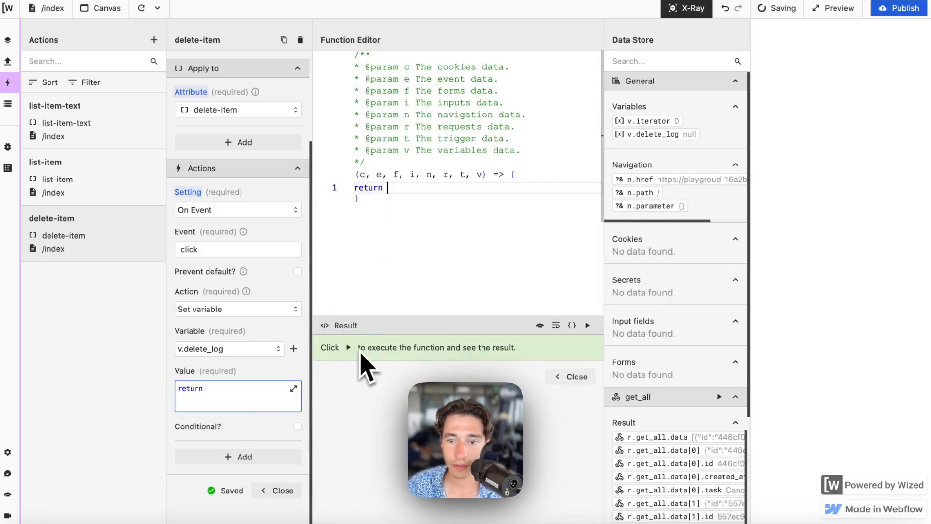
scroll(692, 370, down, 3)
scroll(707, 400, right, 2)
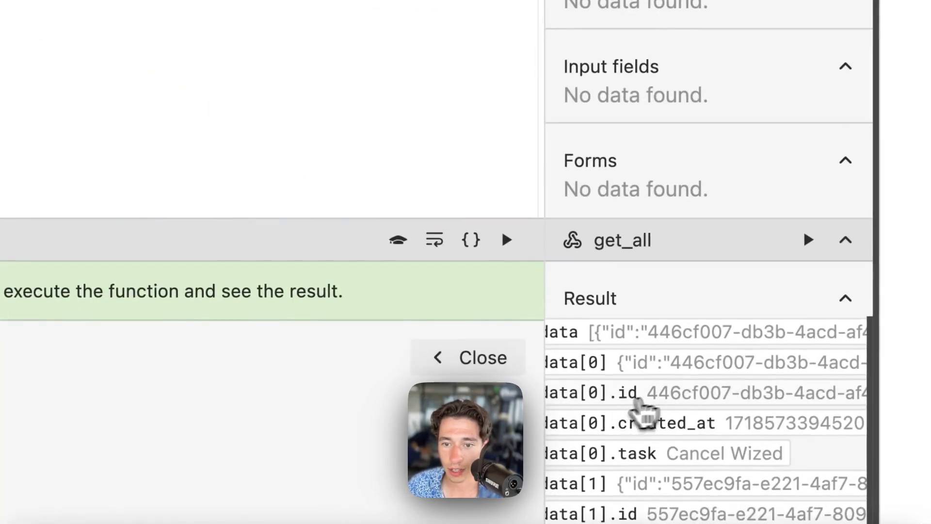
scroll(669, 393, right, 2)
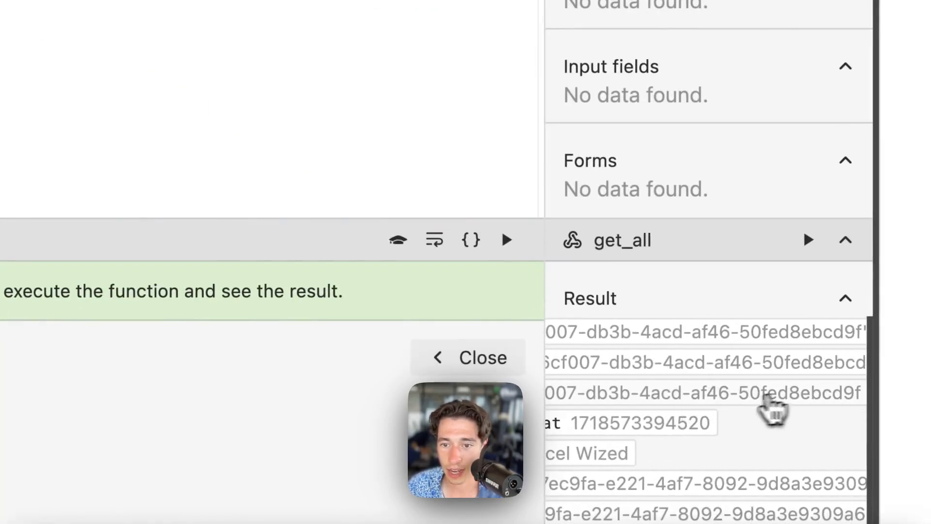
scroll(692, 411, left, 2)
scroll(684, 400, left, 3)
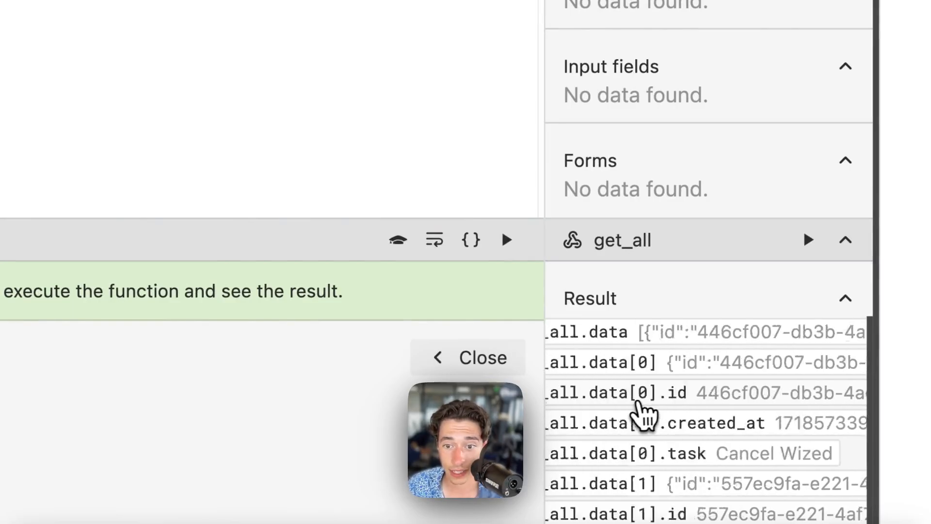
click(658, 398)
scroll(513, 340, down, 2)
scroll(514, 349, down, 3)
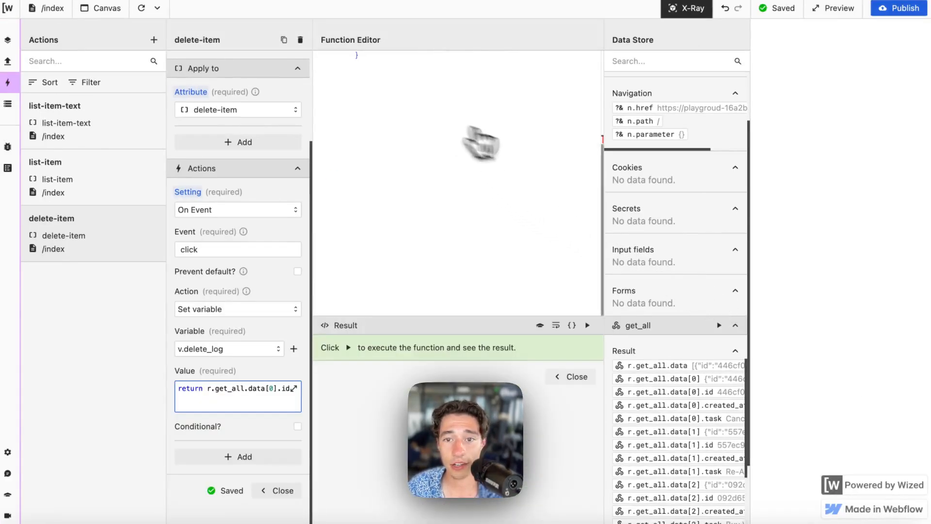
Replace the index 0 in the returned expression with v.iterator, run the function, and close the delete-item action.
scroll(494, 224, up, 3)
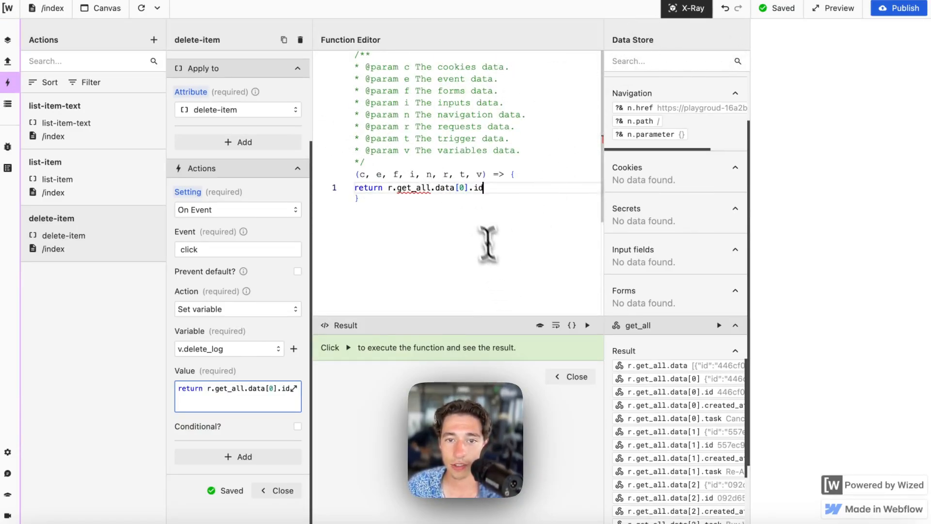
key(BackSpace)
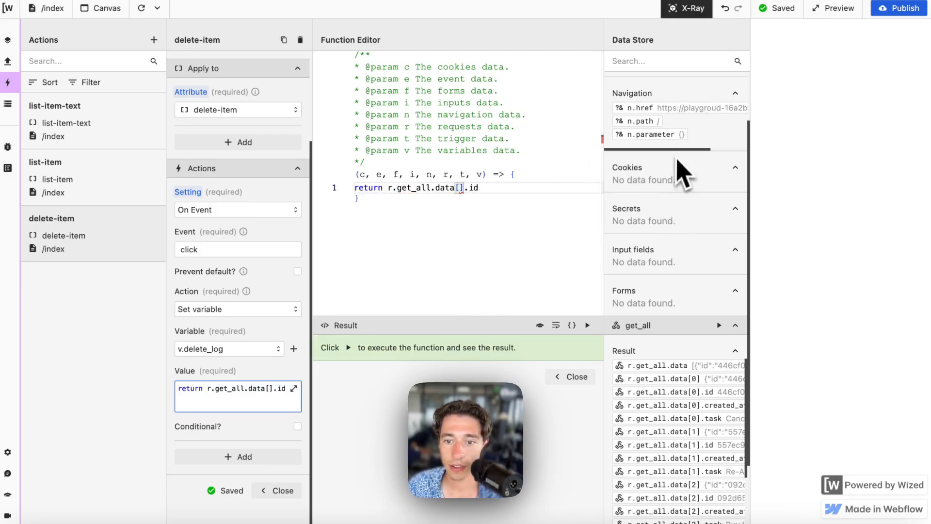
scroll(674, 291, up, 2)
click(648, 122)
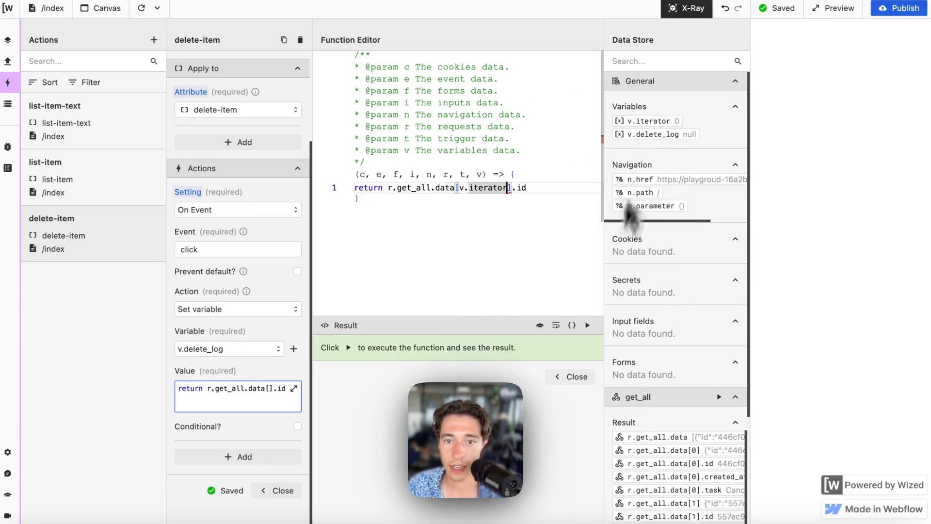
click(588, 325)
click(570, 377)
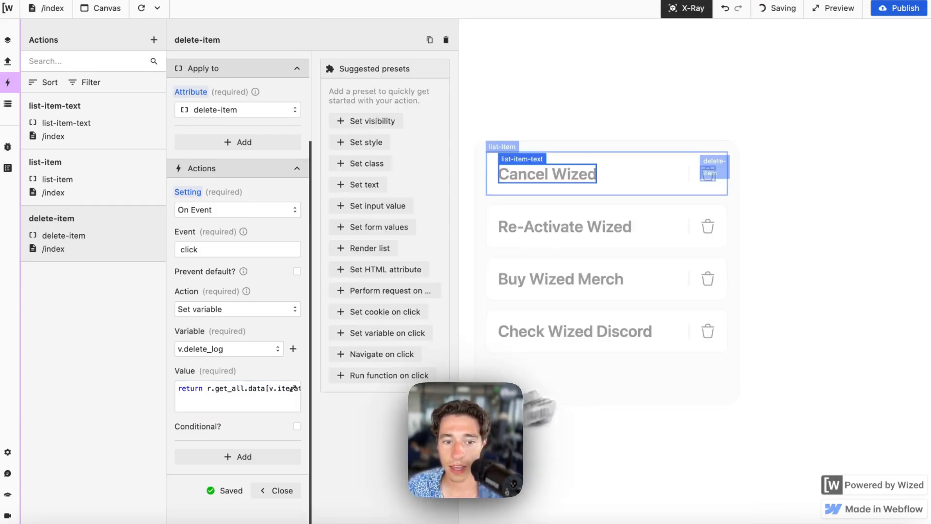
click(286, 490)
Turn off X-Ray, reload the page, and show the Data Store variables.
click(687, 8)
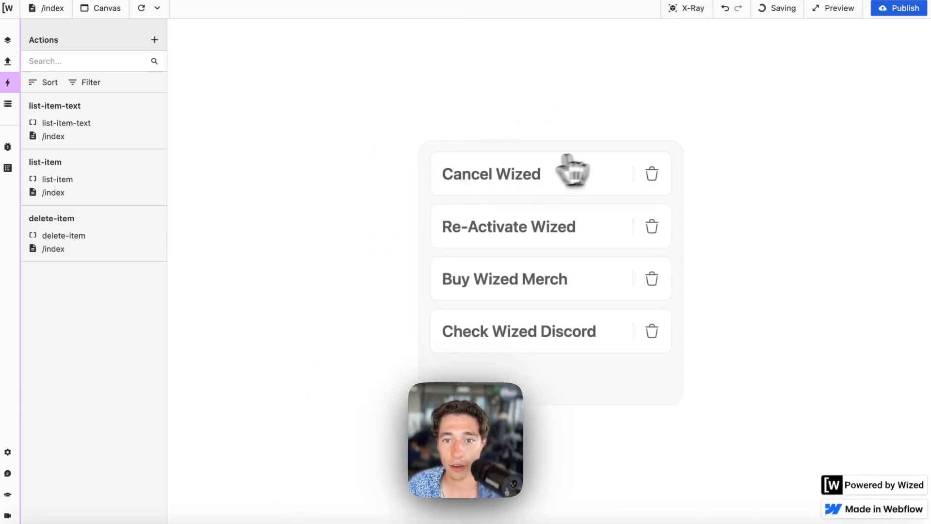
click(141, 8)
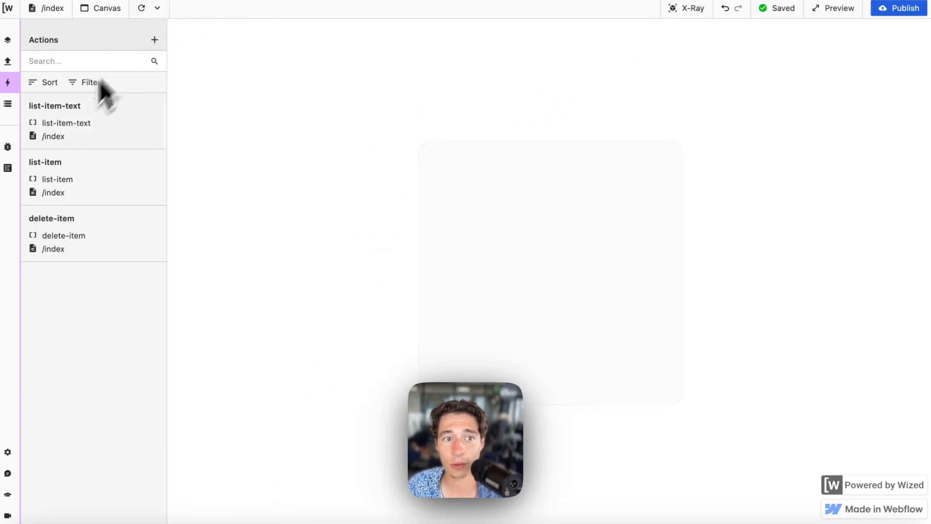
click(8, 104)
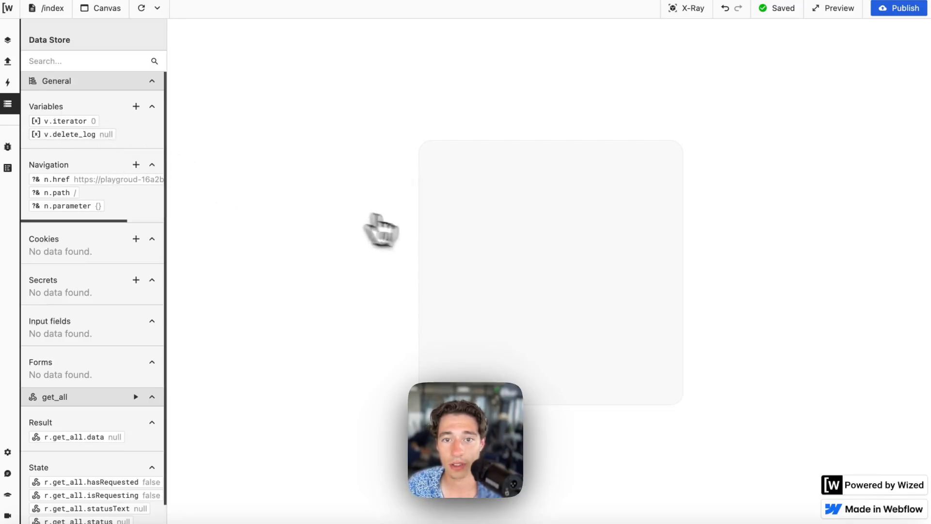
Run the get_all request and trigger the delete icons of all four tasks in varying order to check how v.delete_log responds.
click(136, 396)
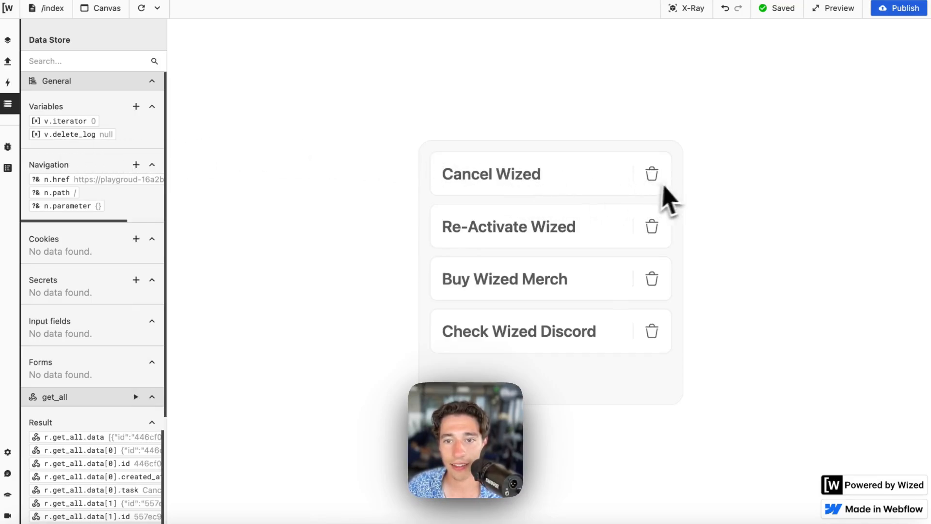
click(651, 175)
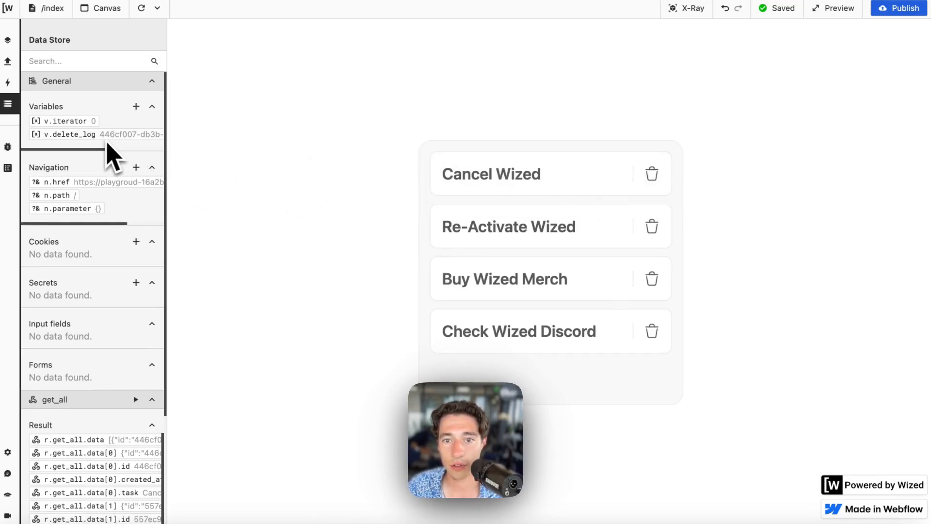
click(653, 234)
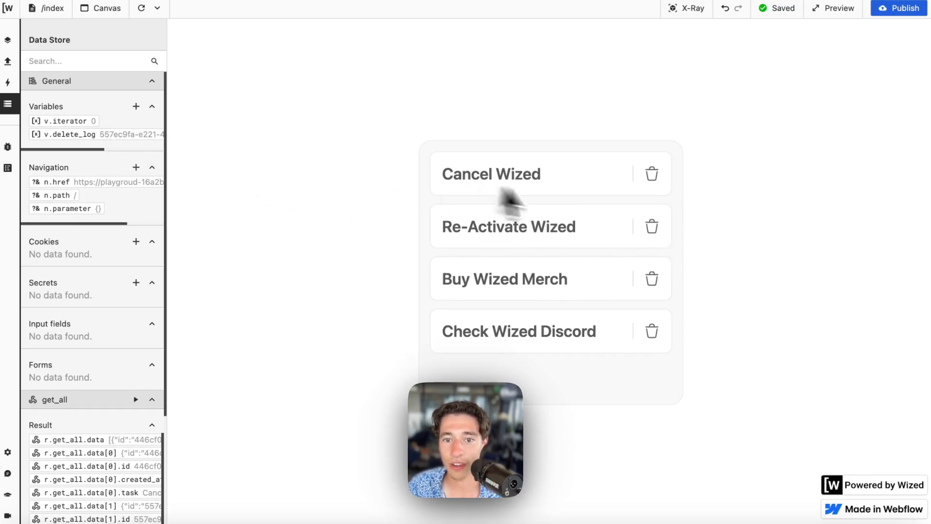
click(652, 282)
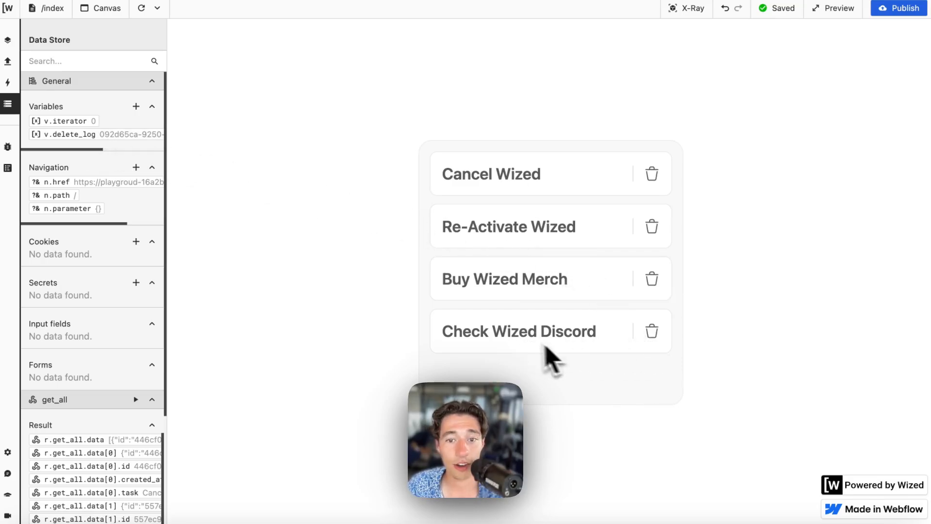
click(652, 333)
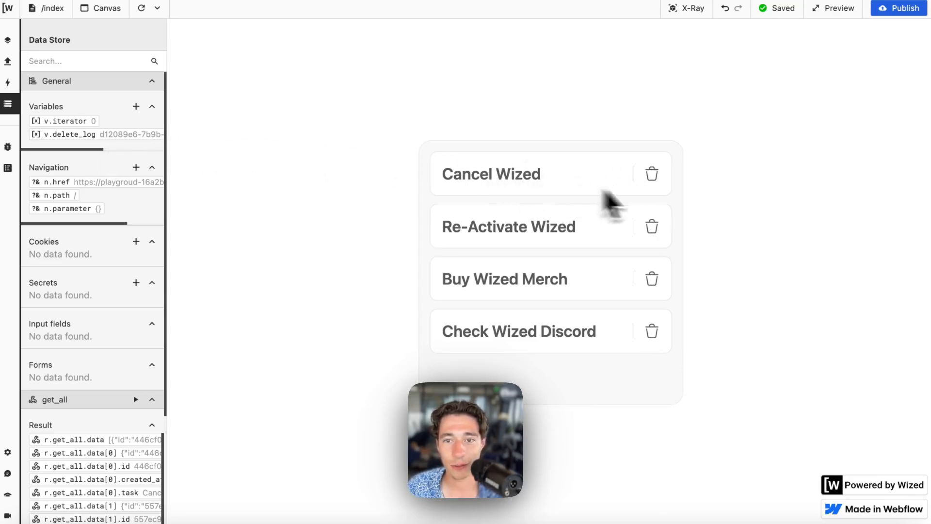
click(651, 175)
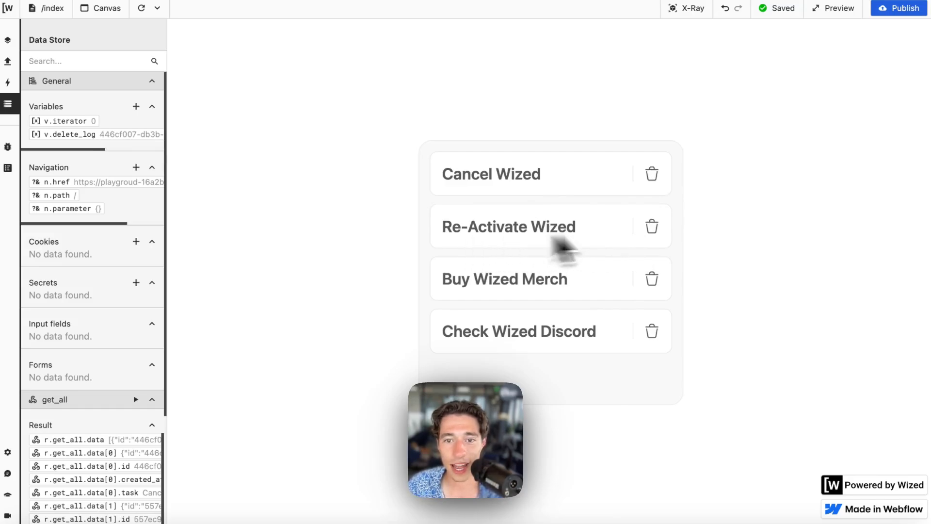
click(652, 229)
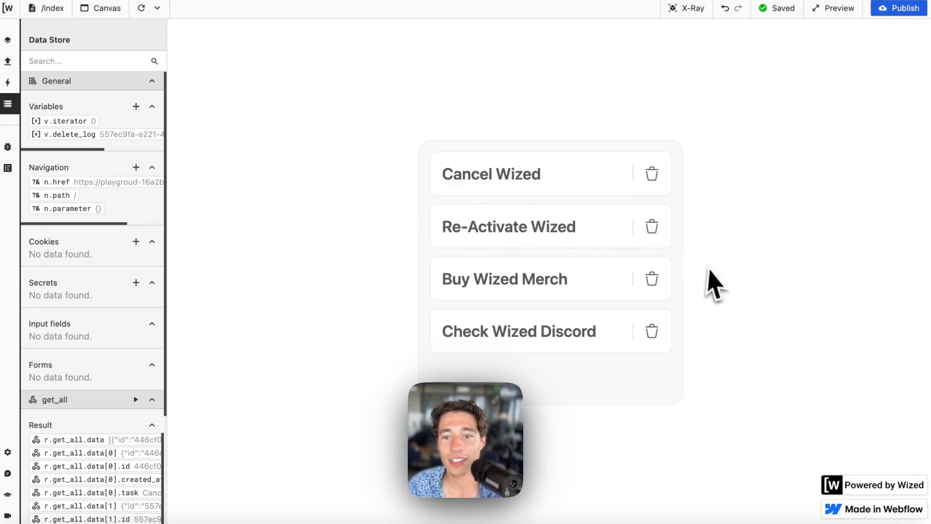
click(654, 281)
click(652, 332)
click(652, 281)
click(652, 228)
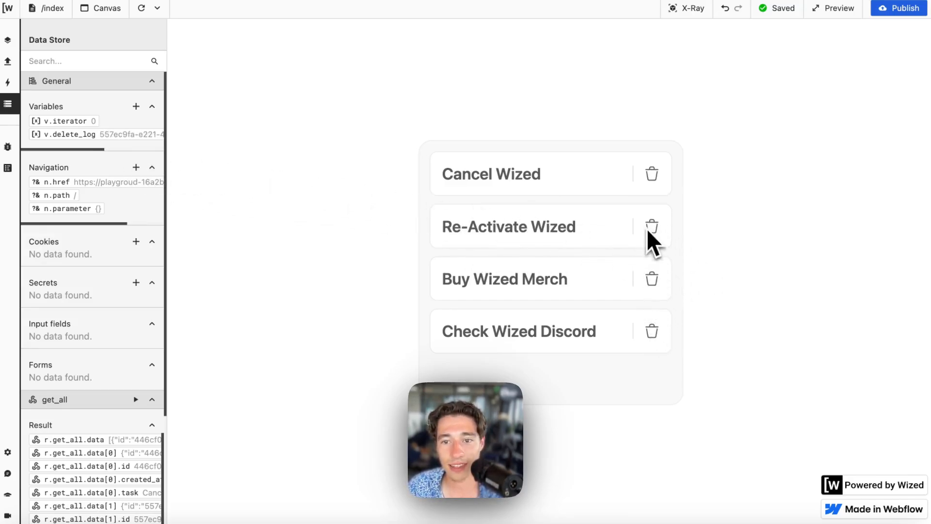
click(653, 183)
click(652, 228)
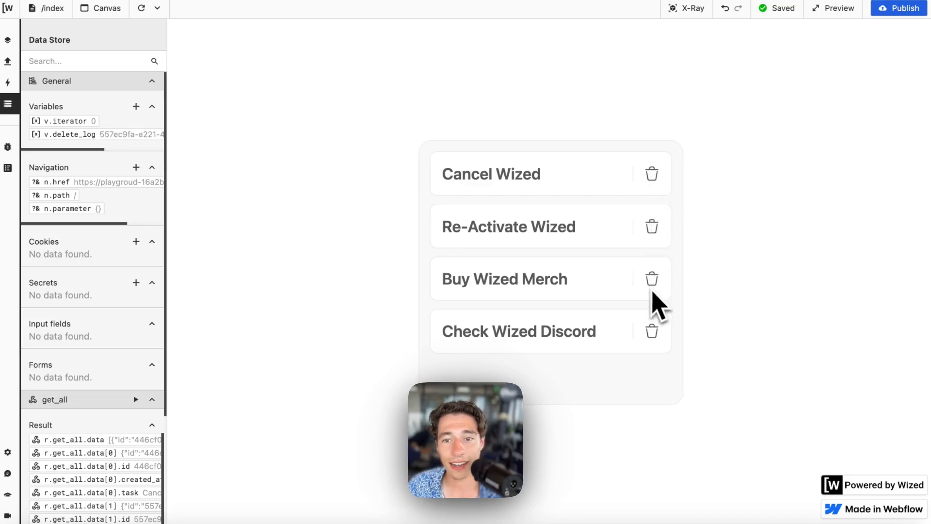
click(653, 336)
click(653, 228)
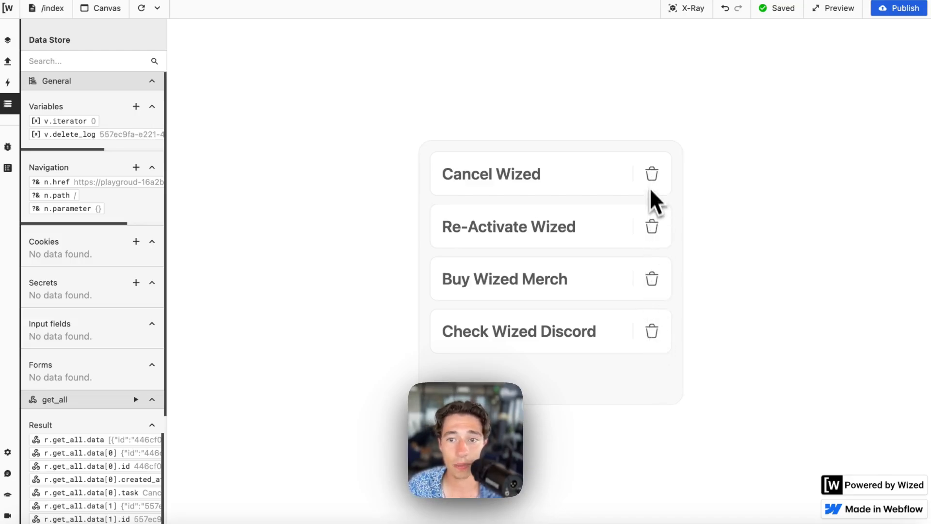
click(652, 180)
click(651, 226)
click(651, 279)
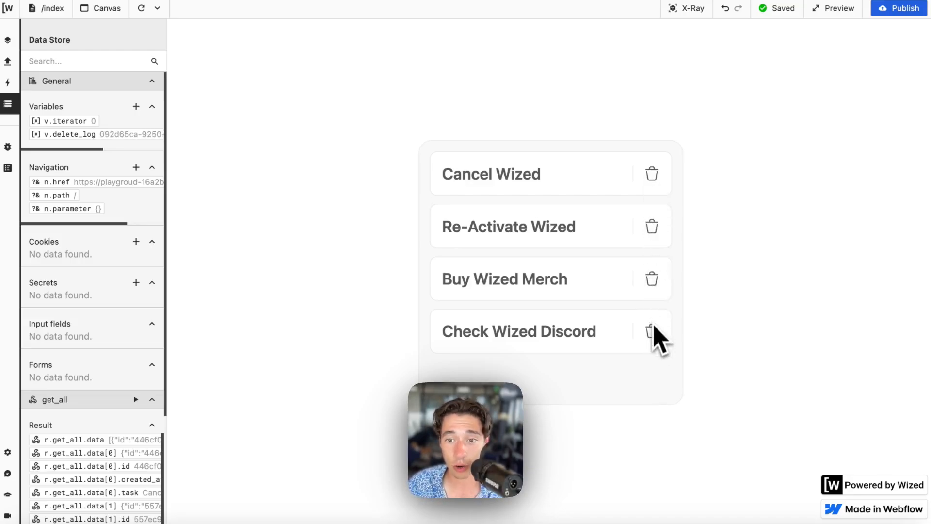
click(652, 330)
click(652, 279)
click(651, 226)
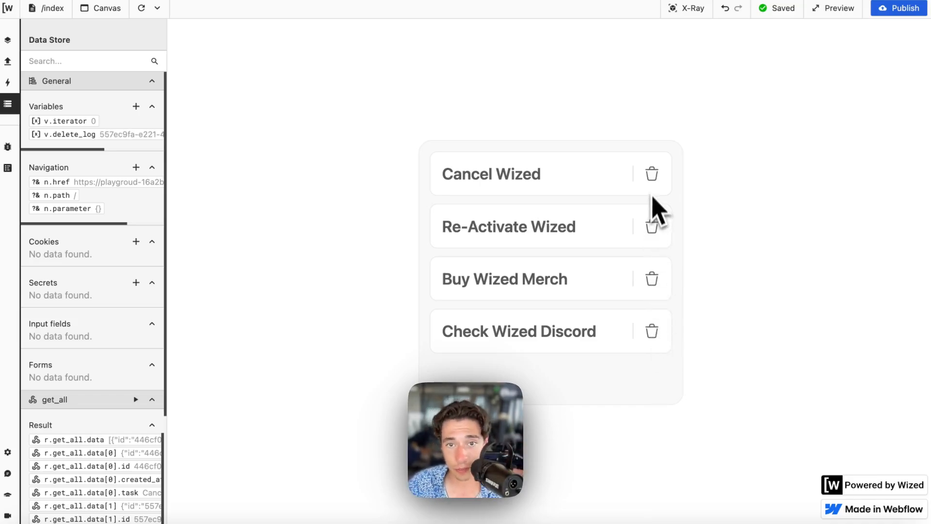
click(652, 179)
click(651, 230)
click(655, 279)
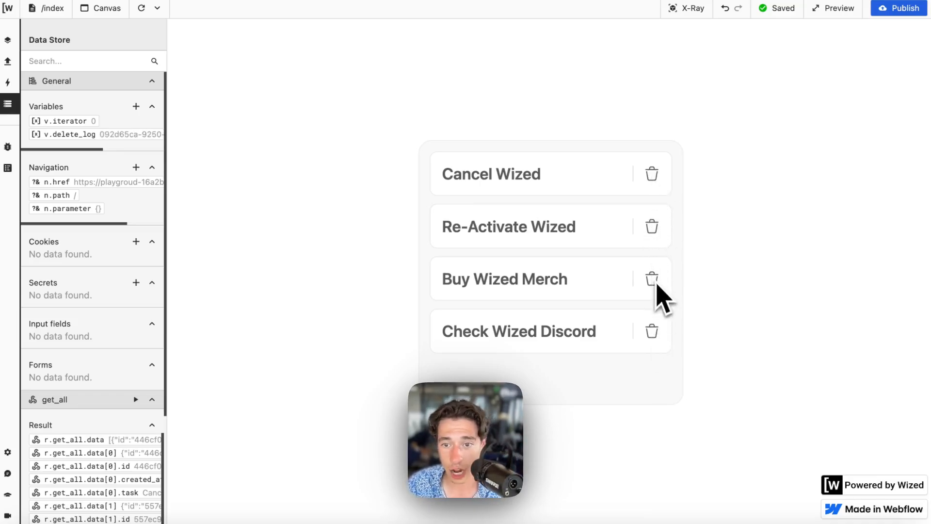
click(658, 329)
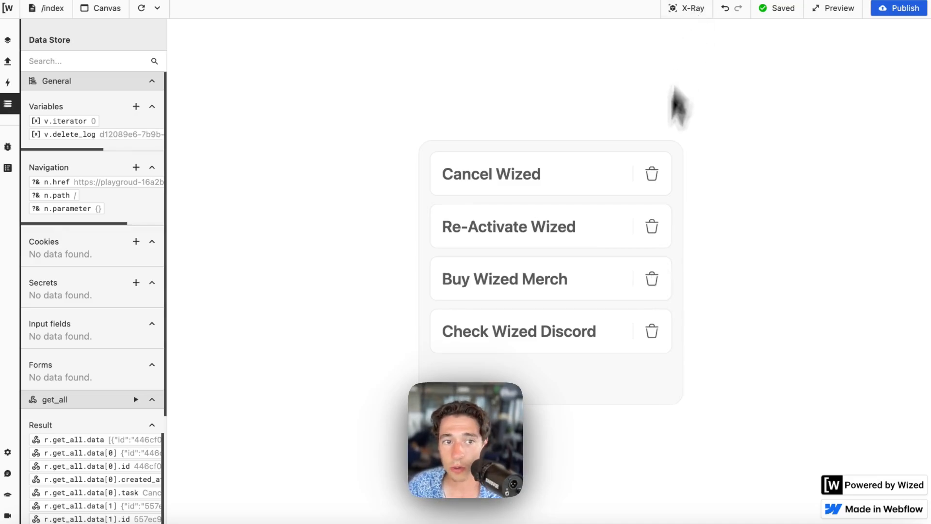
click(651, 228)
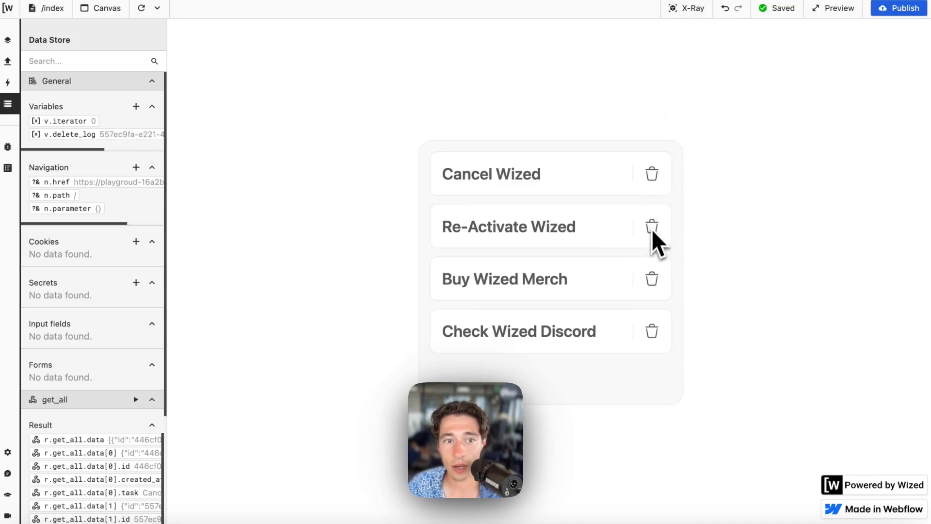
click(652, 292)
click(653, 330)
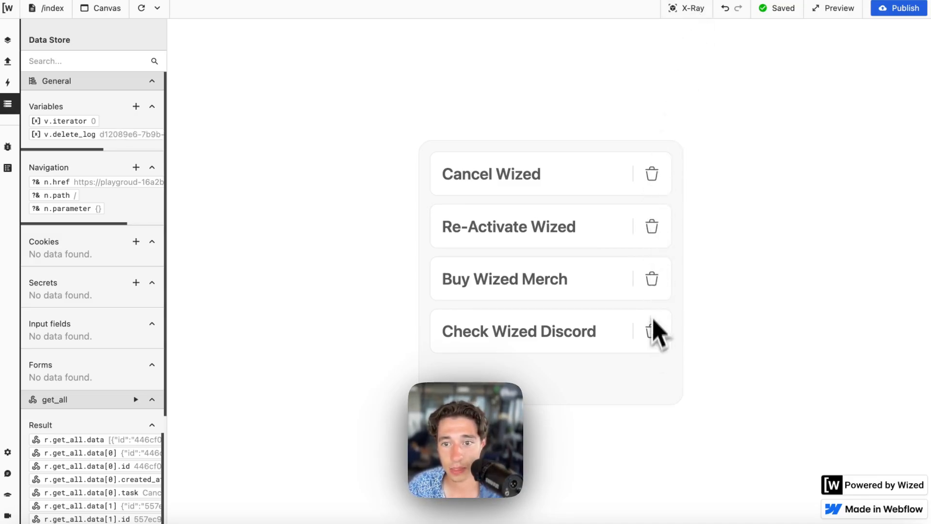
click(653, 287)
click(650, 230)
click(653, 185)
click(651, 228)
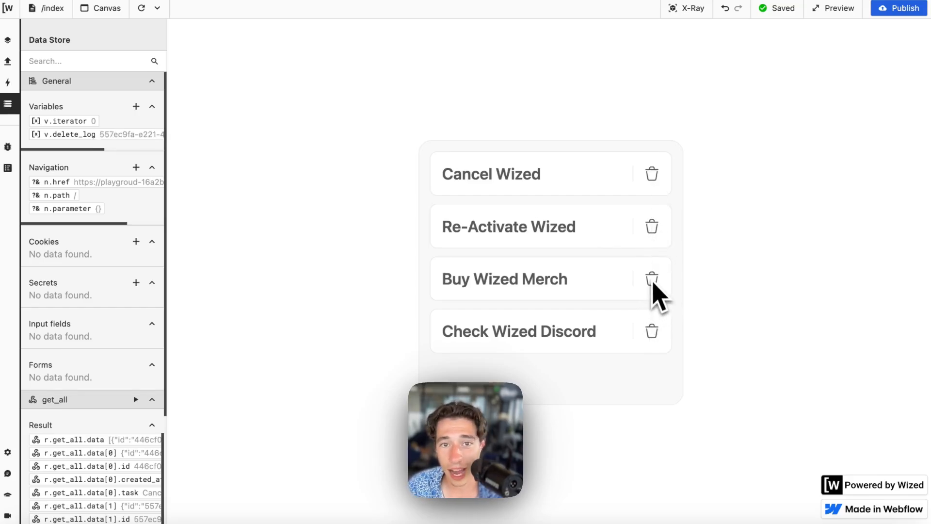
Turn on X-Ray and open the delete-item action from the Cancel Wized row to review its variable value.
click(679, 10)
click(659, 169)
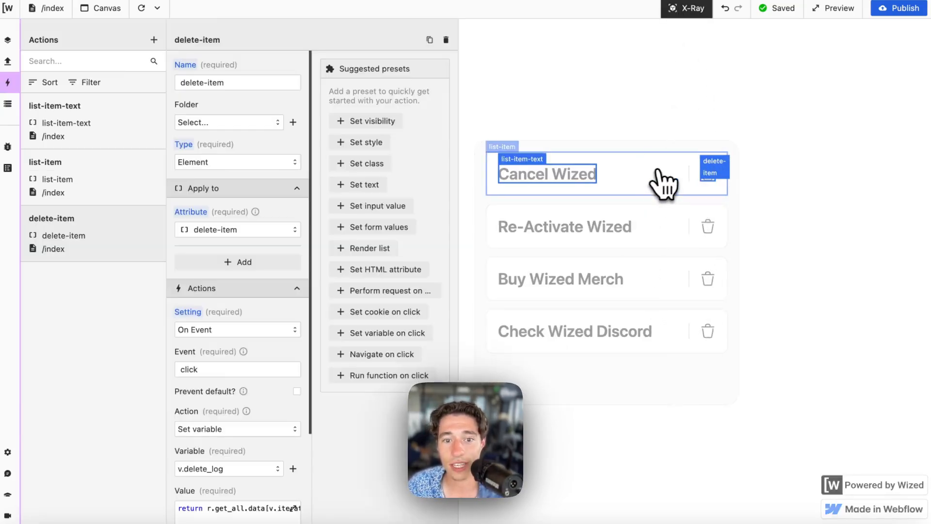
scroll(255, 378, down, 3)
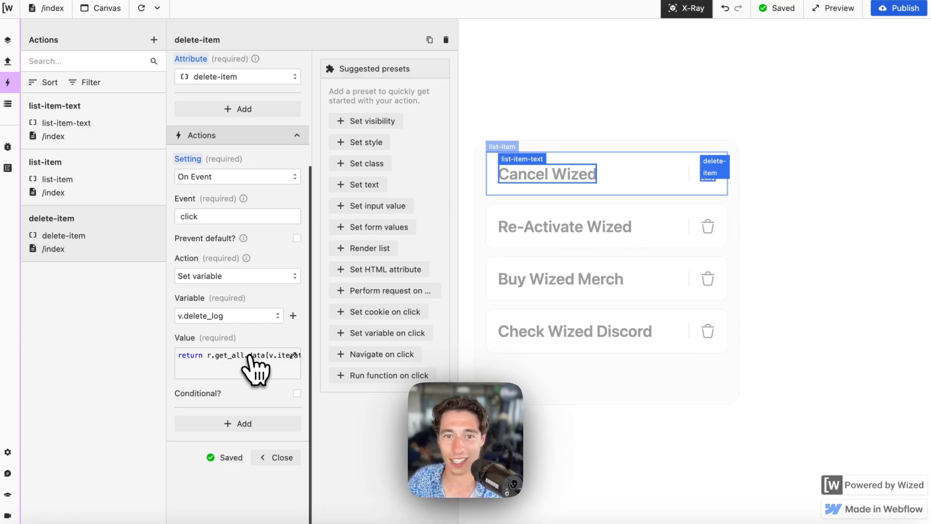
Switch to Xano, open the DELETE endpoint in the test-render-list-video API group, and copy its path including the id parameter.
mouse_move(3, 412)
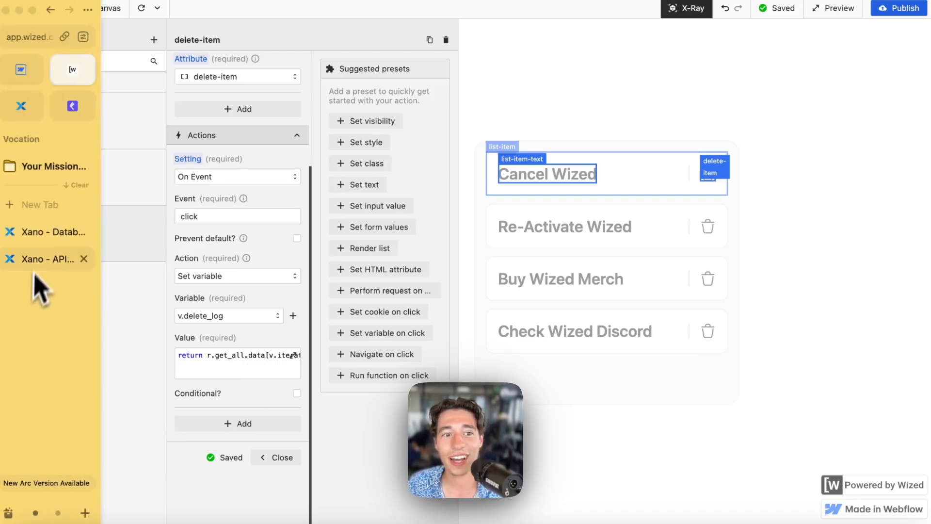
click(39, 232)
click(46, 258)
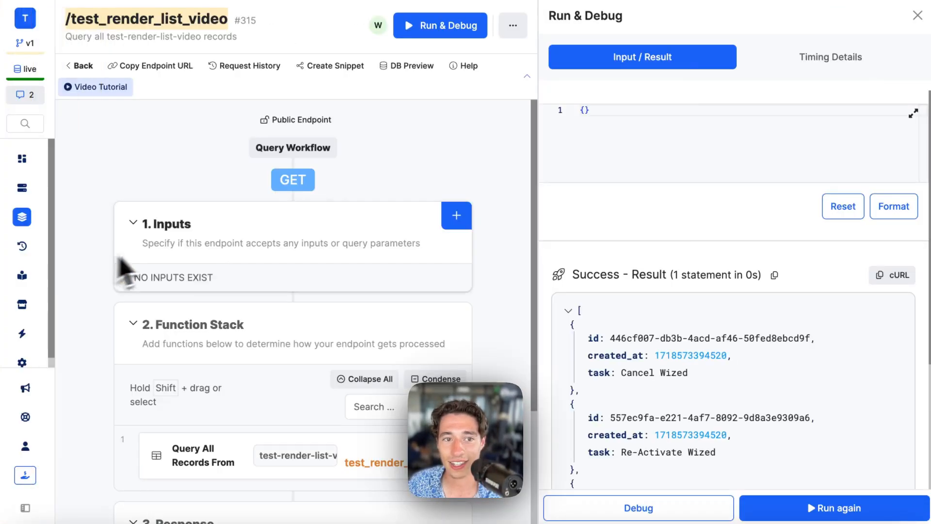
click(81, 65)
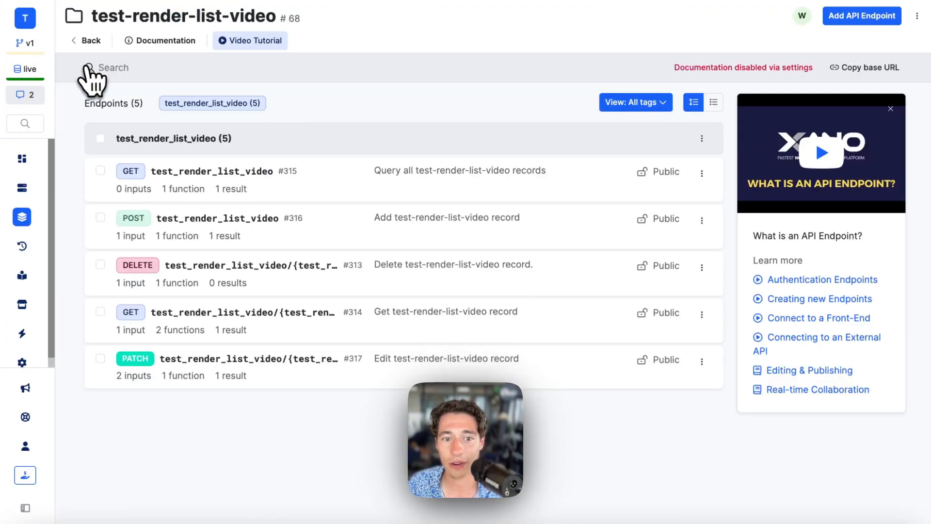
click(213, 280)
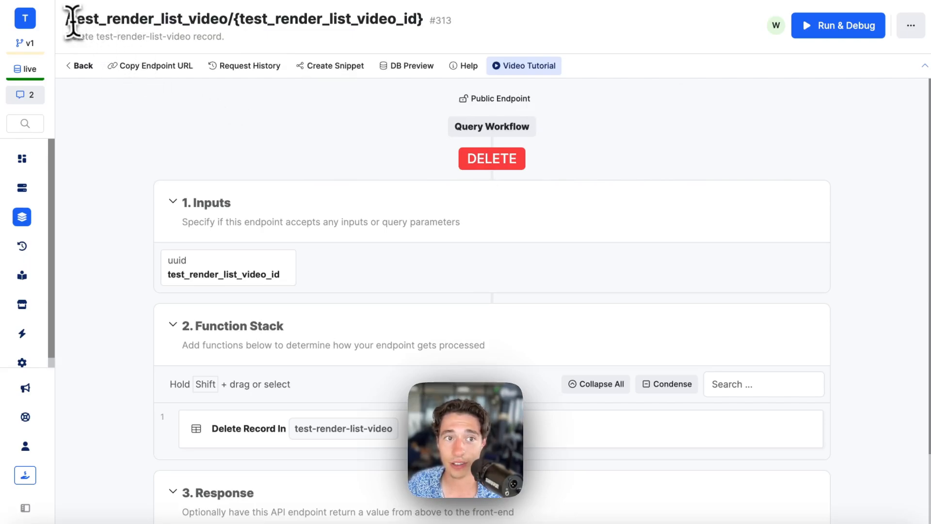
drag(67, 19, 434, 39)
key(ctrl+c)
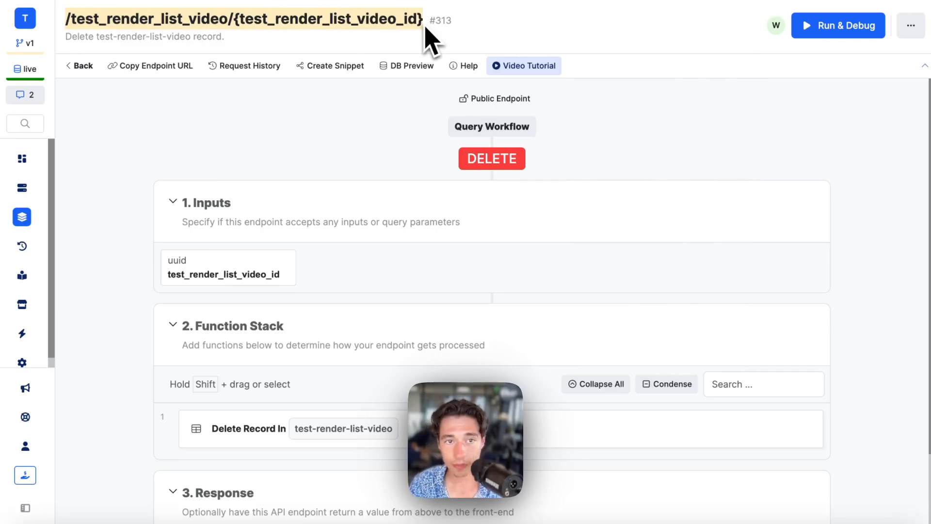
Switch back to Wized and create a new request named delete with Xano (List) as its app.
mouse_move(2, 93)
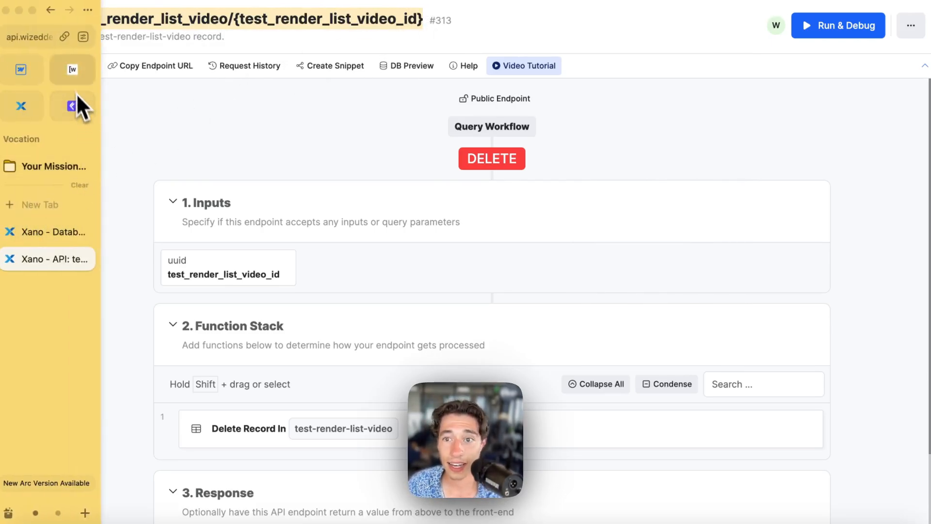
click(72, 81)
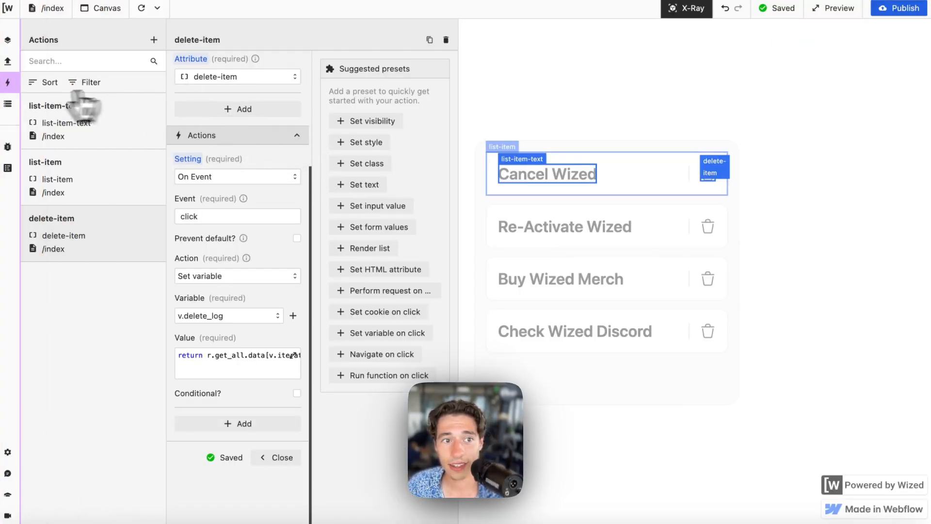
click(8, 61)
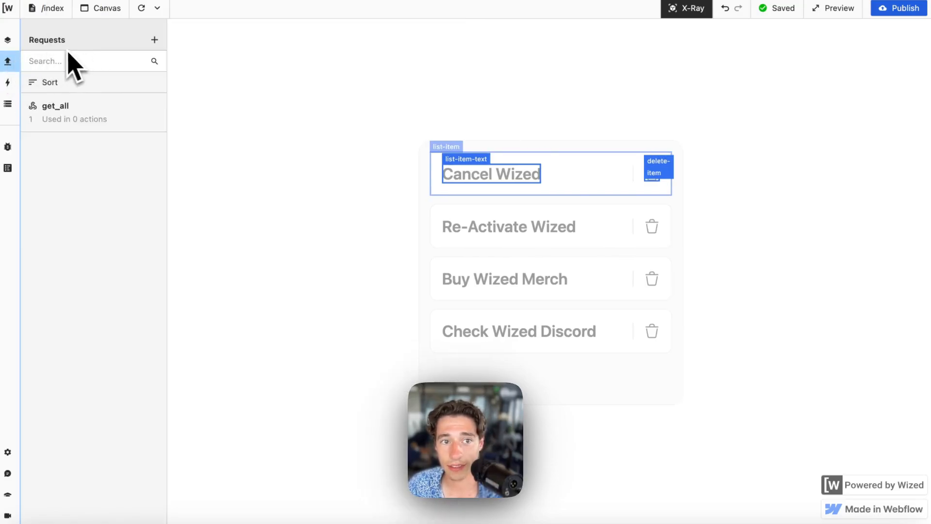
click(154, 40)
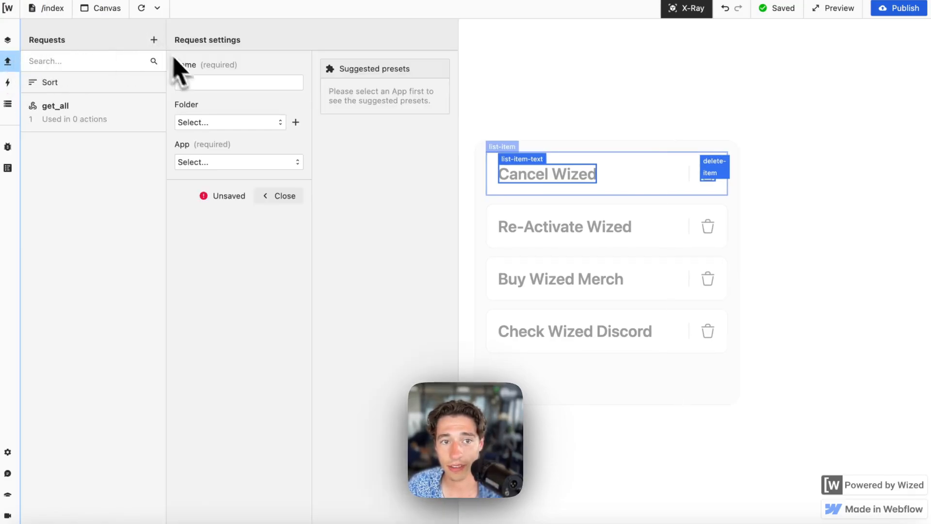
click(200, 81)
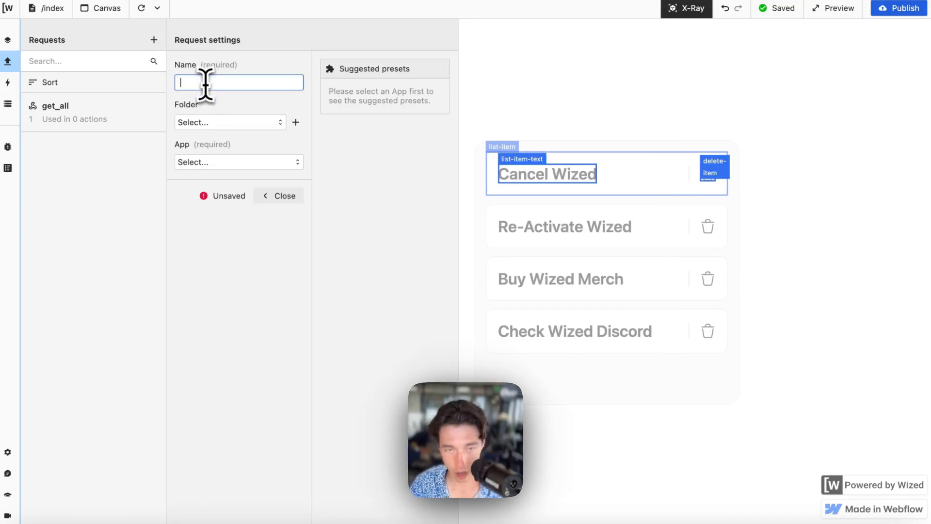
key(ctrl+a)
key(BackSpace)
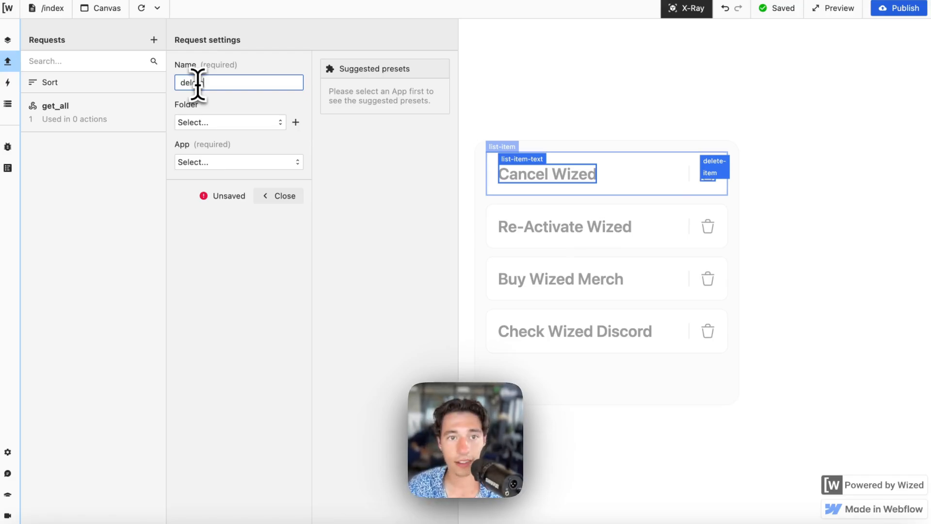
text(delete)
key(Return)
click(231, 164)
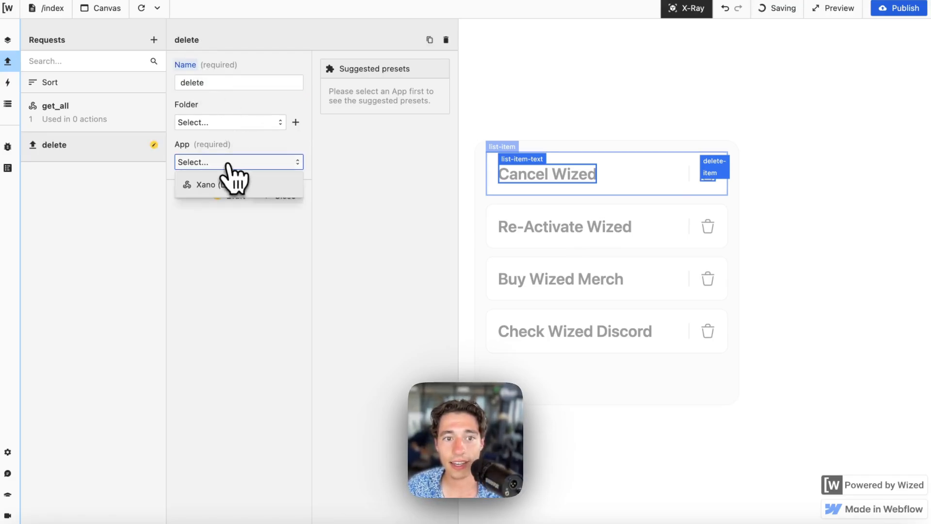
click(207, 185)
Set the delete request's URL endpoint function to return "/test_render_list_video/{test_render_list_video_id}", using the copied endpoint path.
click(225, 216)
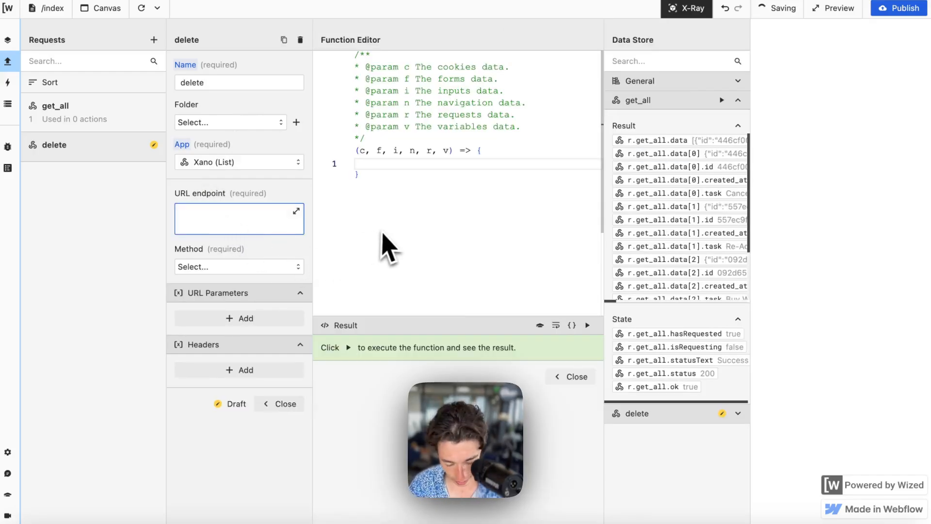
text(return )
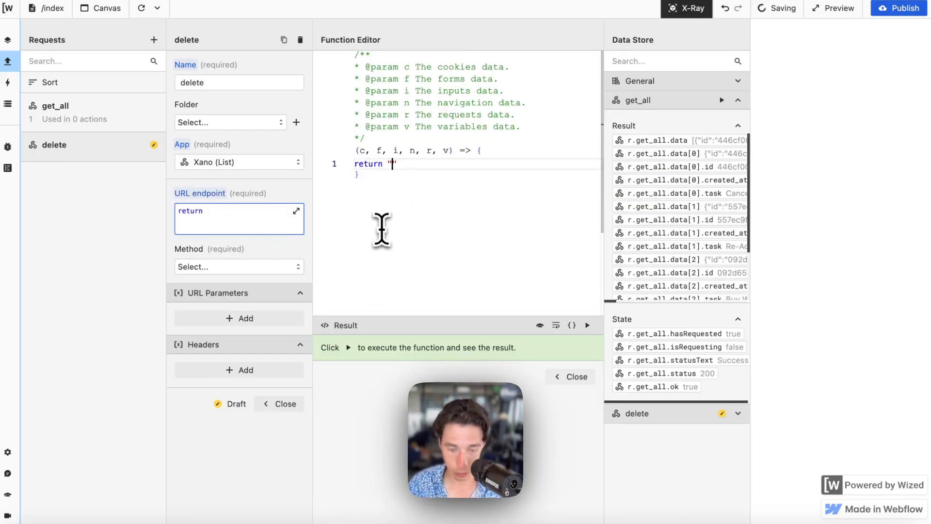
text(")
key(ctrl+v)
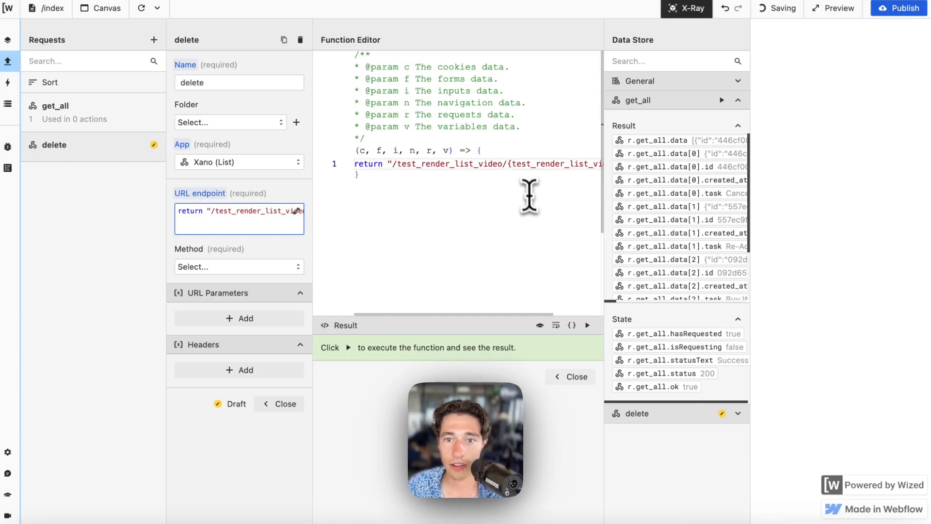
scroll(530, 194, right, 1)
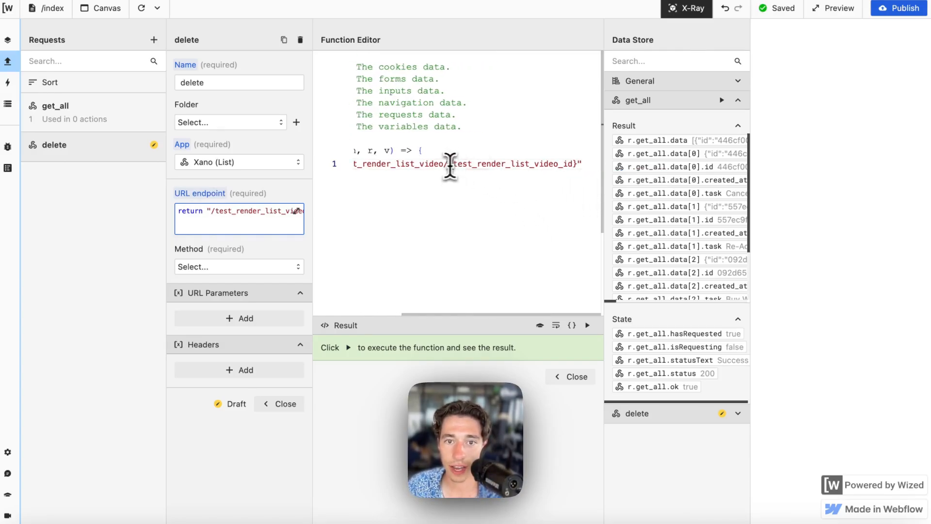
Replace the {test_render_list_video_id} placeholder in the delete request's URL endpoint with a concatenated r.get_all.data[0].id.
drag(450, 165, 572, 167)
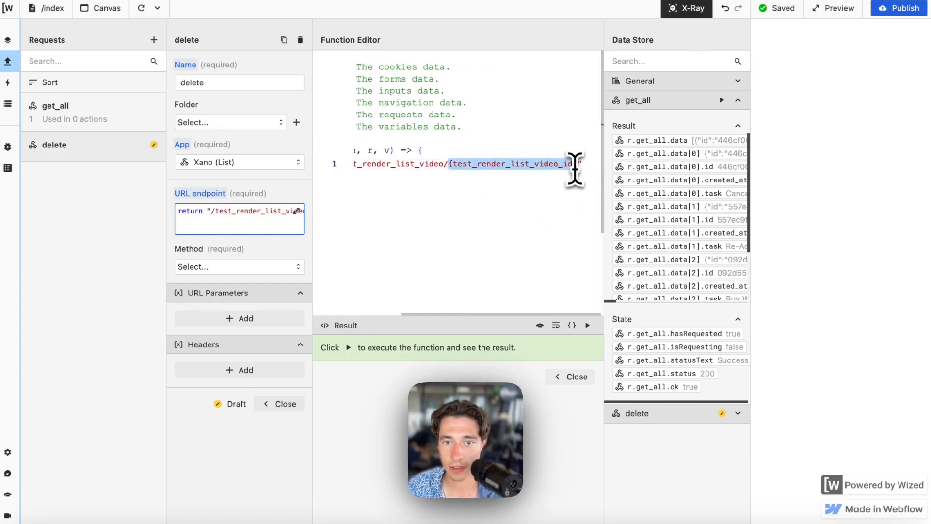
key(BackSpace)
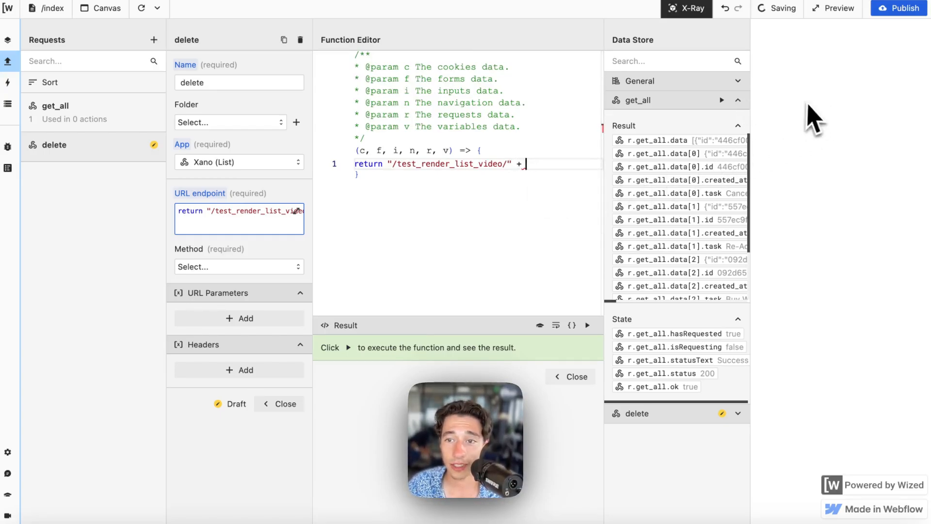
scroll(674, 189, right, 1)
scroll(677, 191, right, 2)
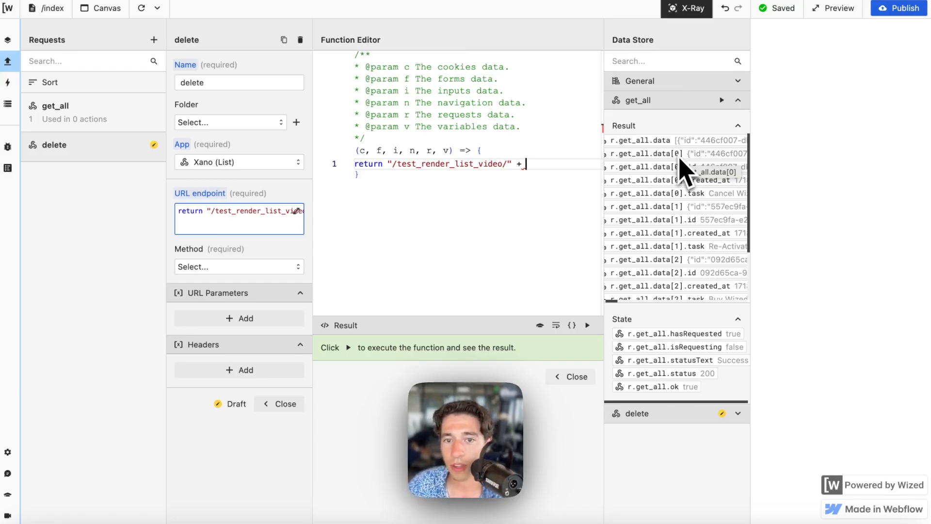
scroll(699, 214, right, 1)
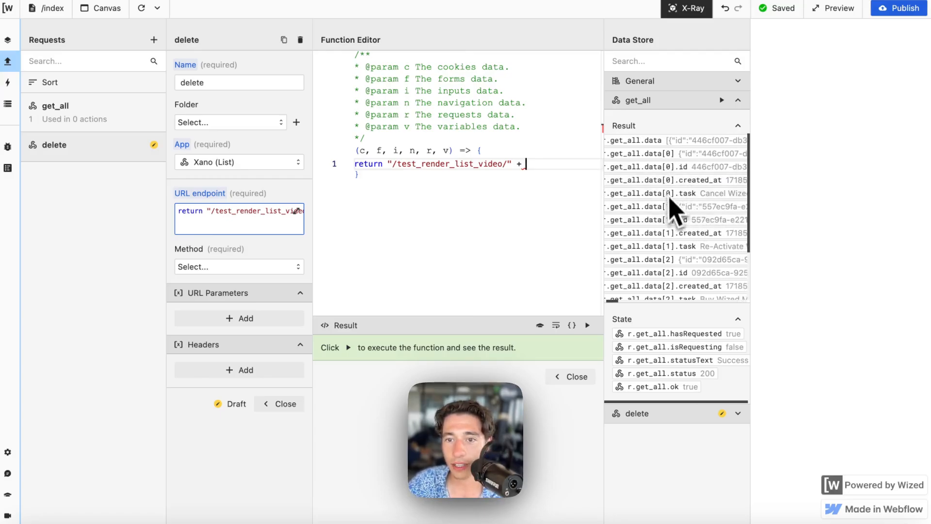
click(688, 180)
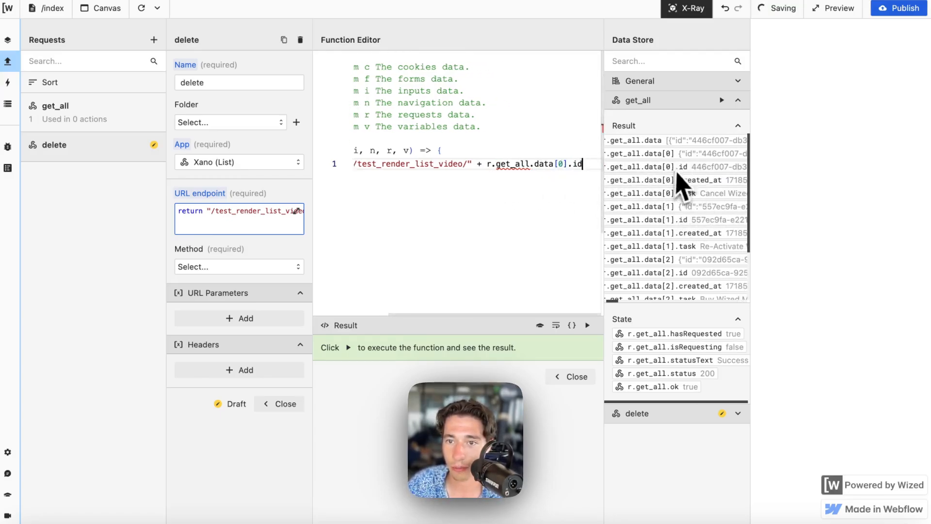
Swap the fixed index 0 in the endpoint function for v.iterator, giving r.get_all.data[v.iterator].id, and close the function editor.
click(566, 165)
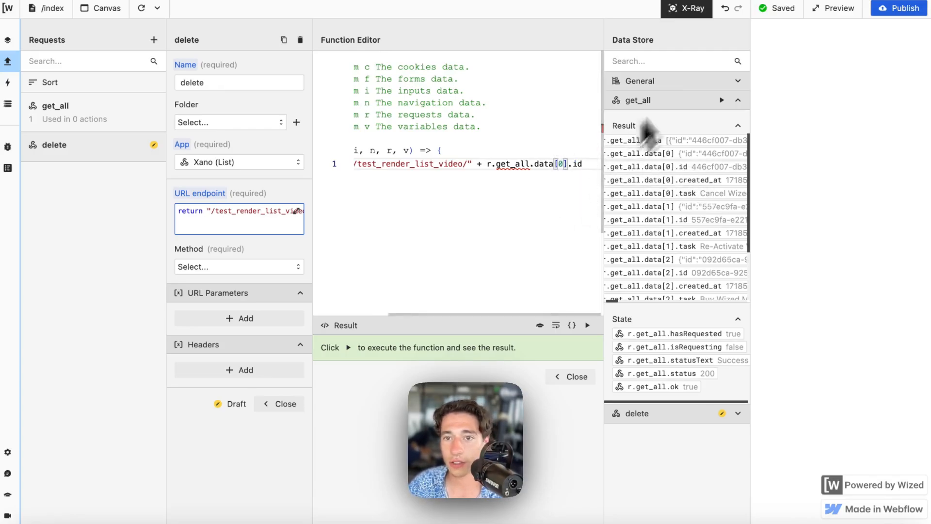
click(645, 82)
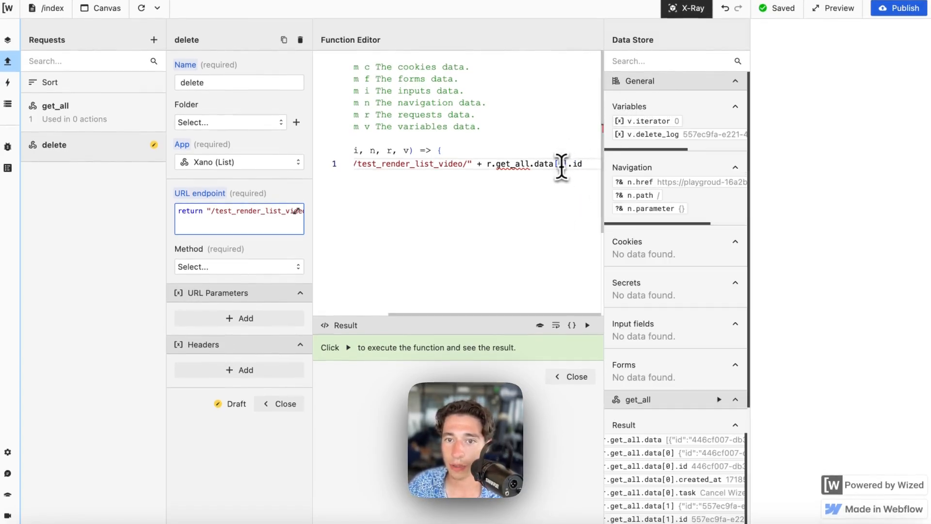
key(BackSpace)
click(674, 122)
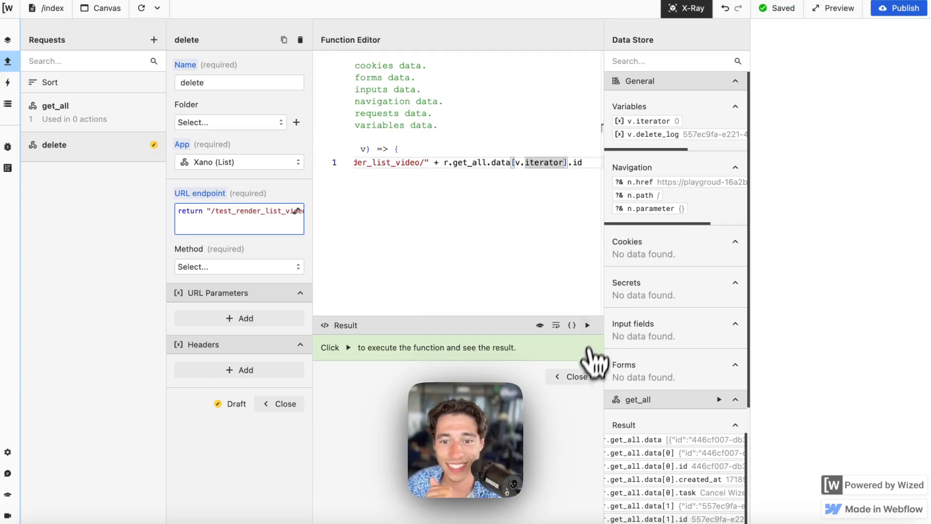
click(577, 376)
Set the delete request's method to DELETE, expand its response section and run the request.
click(236, 268)
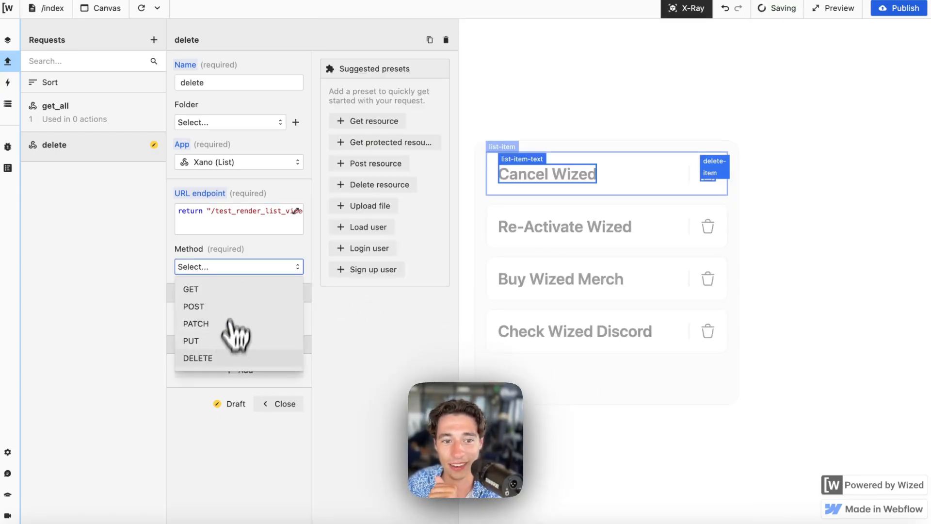
click(217, 358)
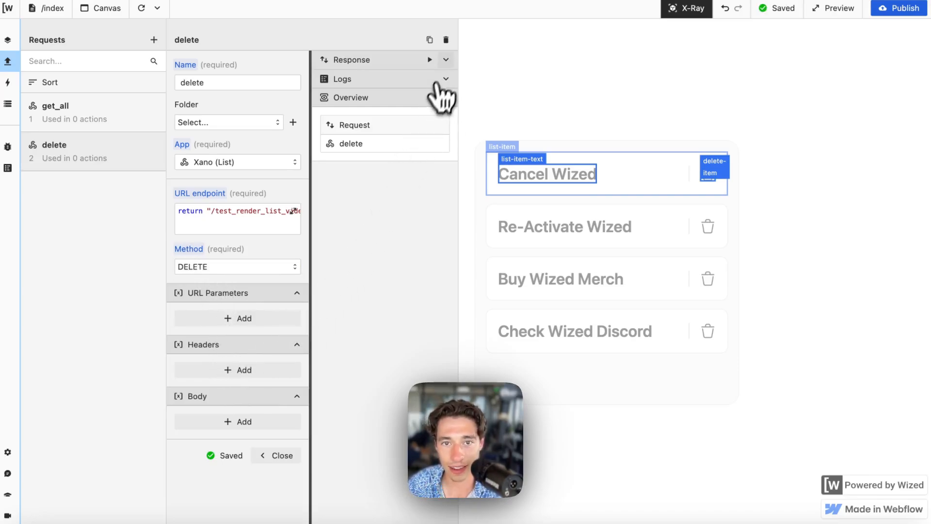
click(444, 60)
click(430, 60)
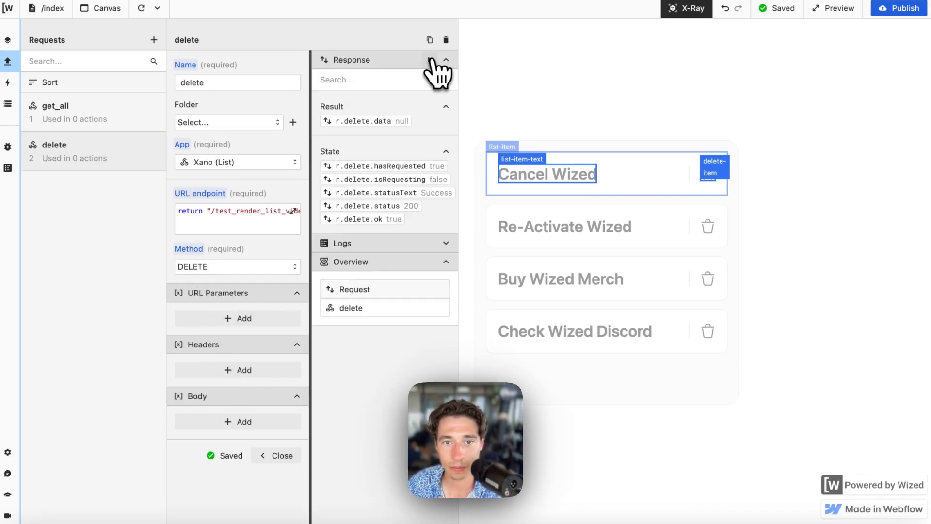
Switch to Xano and review the DELETE endpoint's test_render_list_video_id input, function stack and response.
mouse_move(30, 396)
click(46, 262)
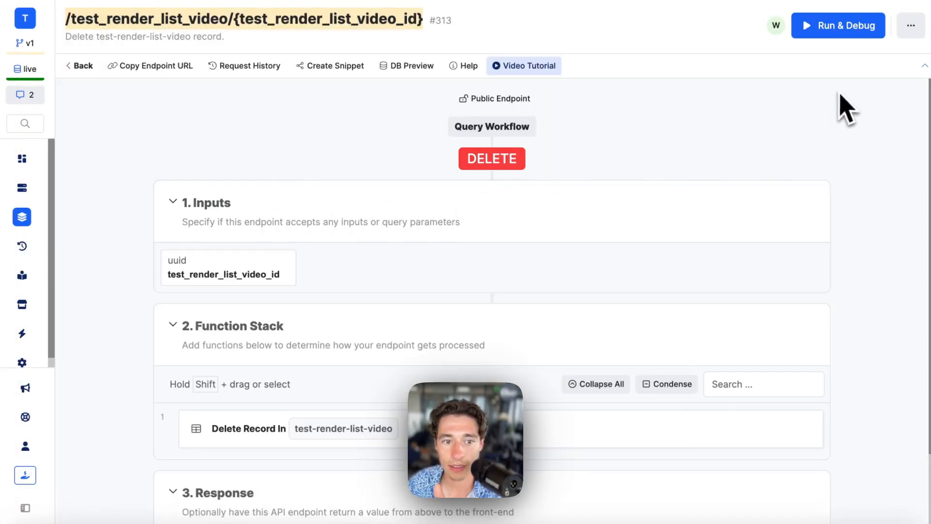
click(260, 276)
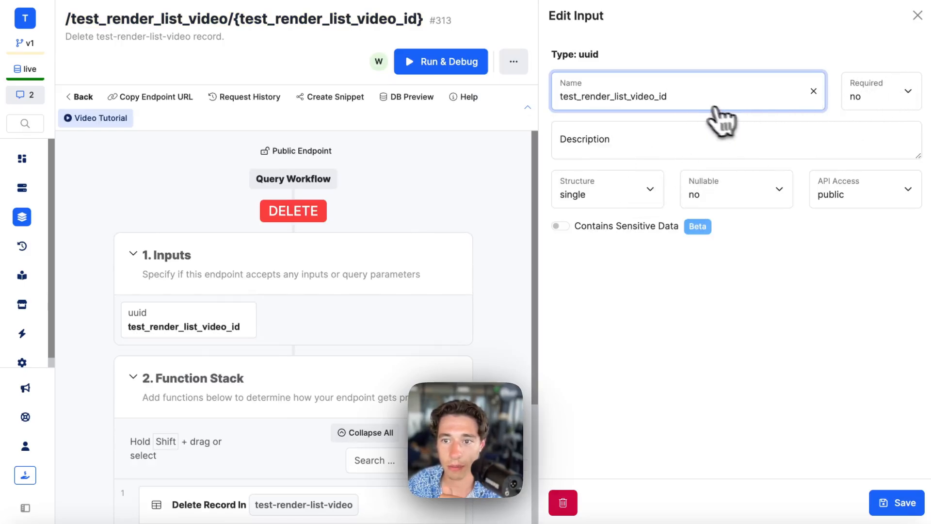
click(917, 16)
scroll(611, 272, down, 1)
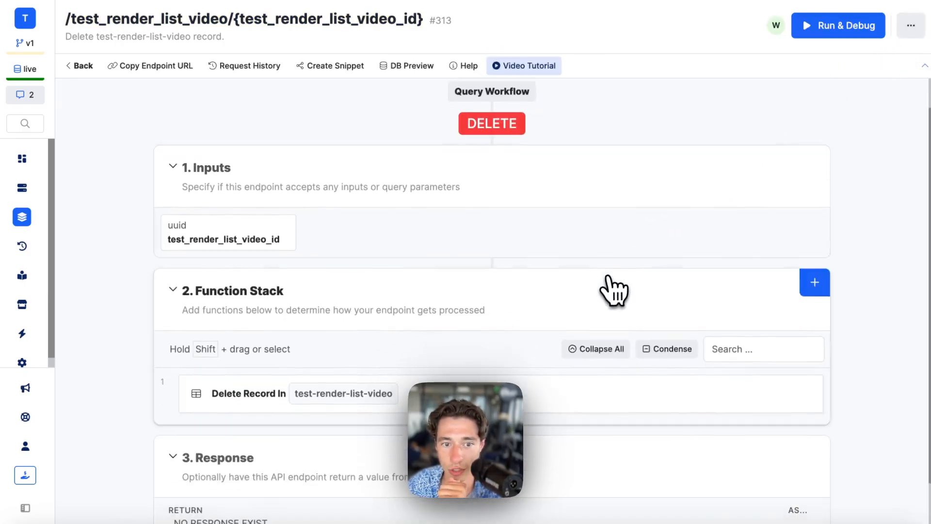
scroll(613, 291, down, 1)
scroll(609, 282, up, 2)
scroll(614, 286, down, 2)
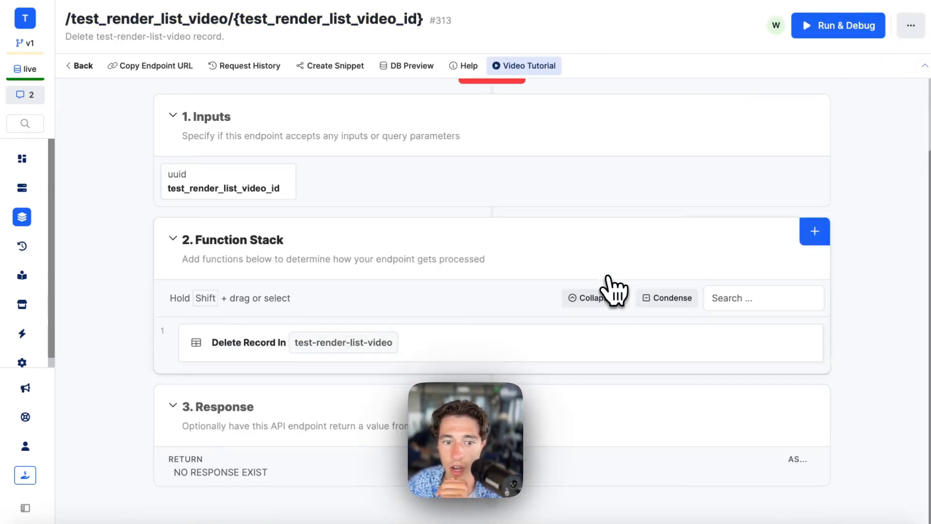
scroll(545, 427, up, 2)
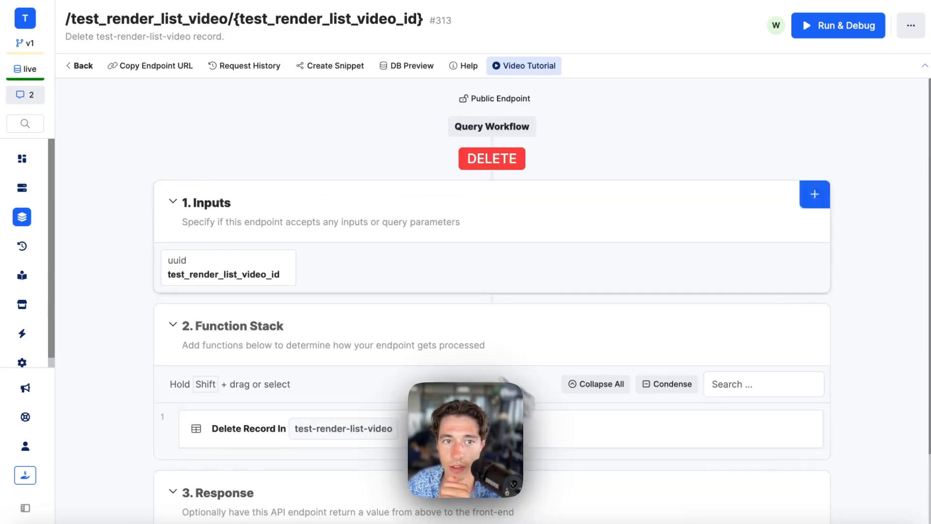
Open the DELETE endpoint's request history, refresh it to check for the call from Wized, and close it.
click(218, 66)
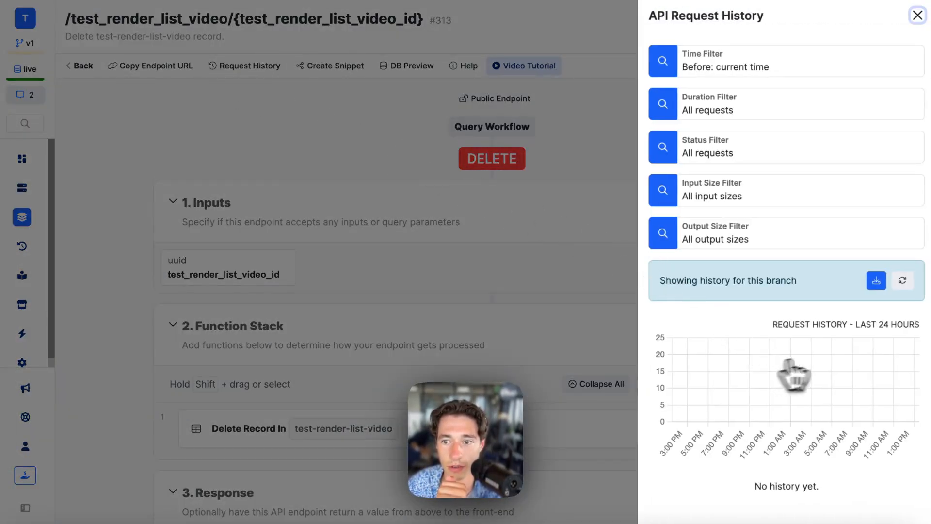
click(902, 280)
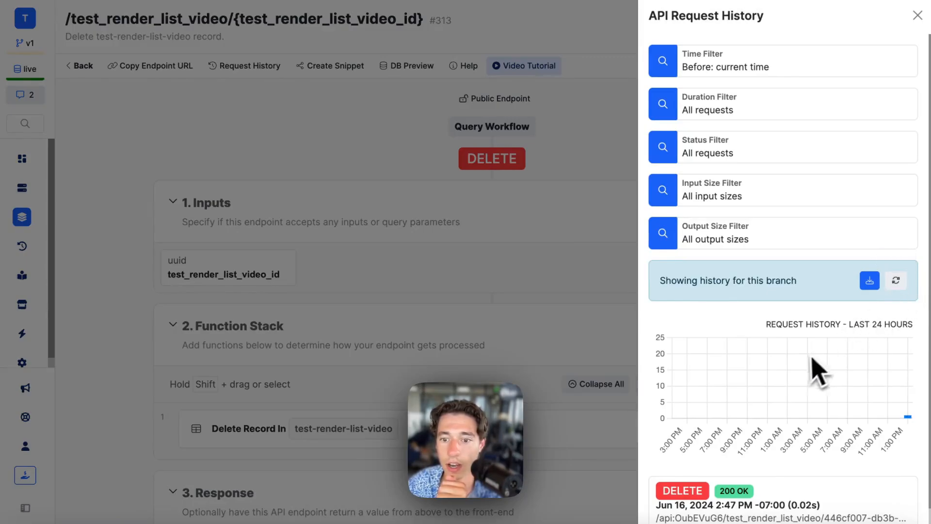
click(917, 16)
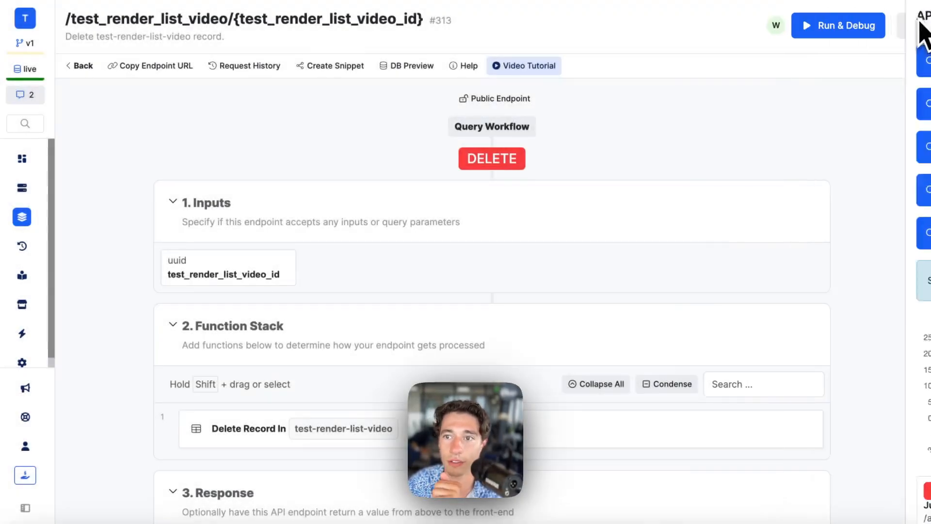
click(910, 25)
Switch back to Wized, reload the page preview and examine the get_all results in the Data Store.
mouse_move(10, 115)
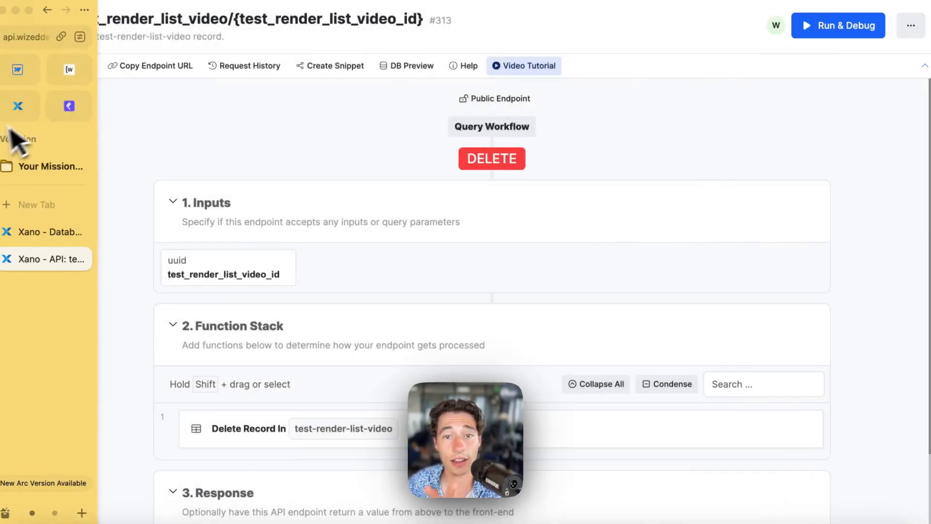
click(73, 70)
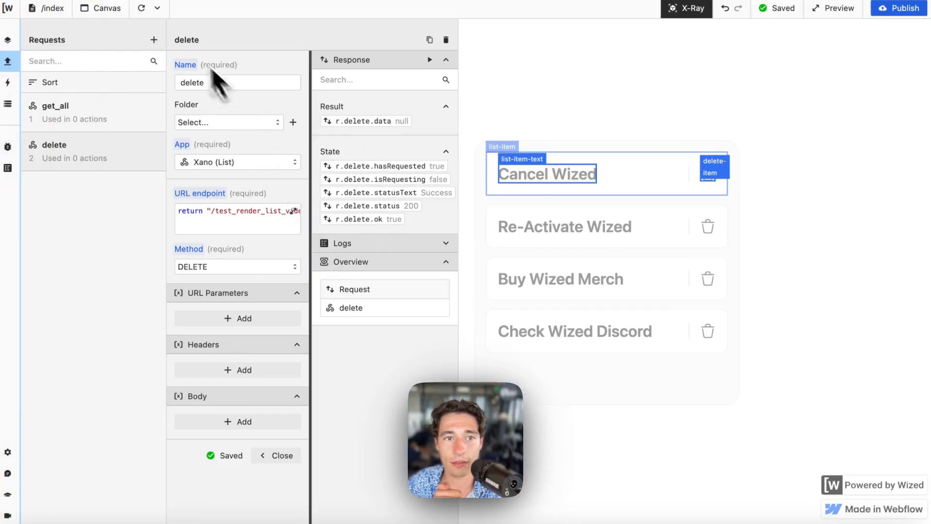
click(140, 10)
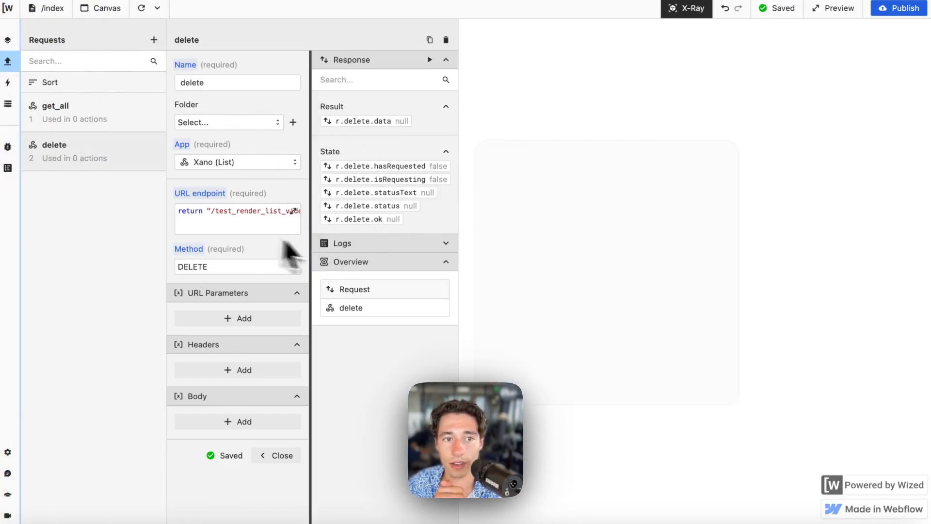
click(8, 111)
scroll(97, 262, down, 3)
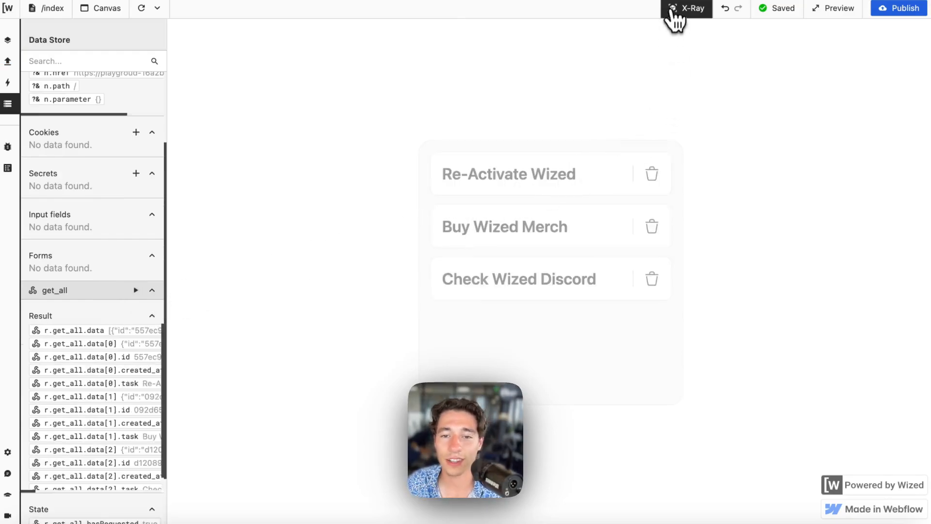
Turn off X-Ray, use the trash icon of the Buy Wized Merch item and check v.delete_log in the Data Store.
click(684, 8)
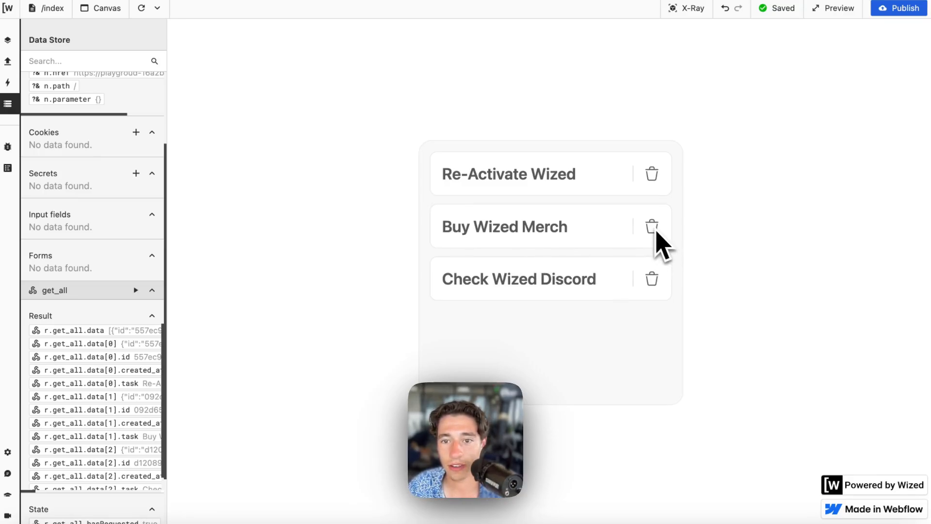
scroll(80, 221, up, 3)
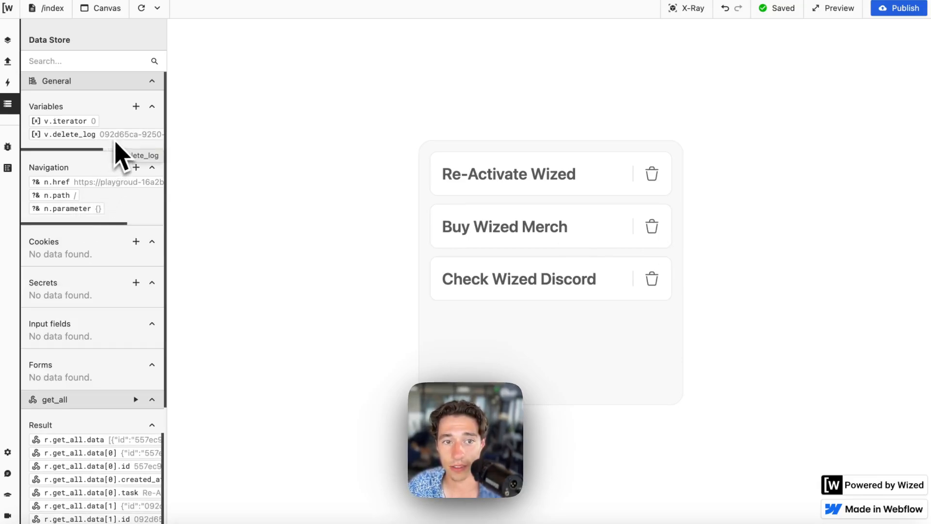
Turn on X-Ray, open the delete-item action from the Re-Activate Wized row to review its Set variable value, and close it.
click(693, 12)
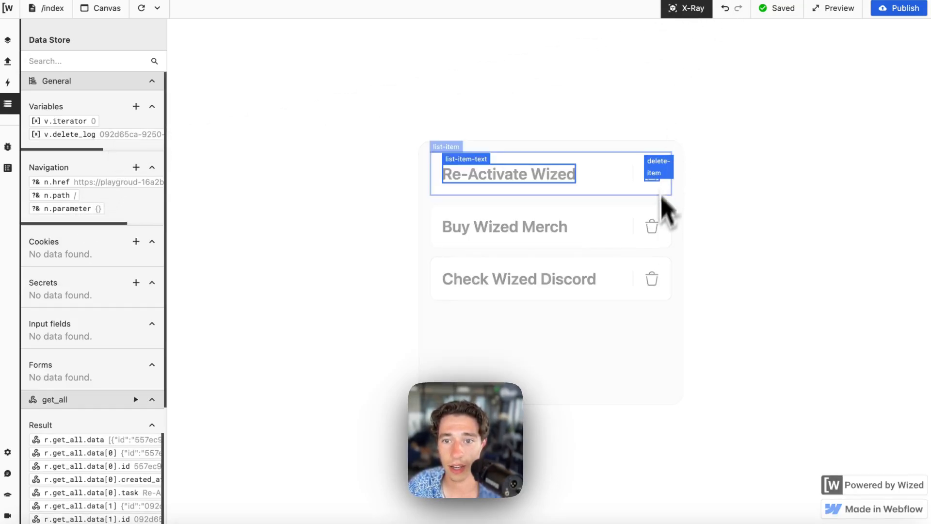
click(661, 176)
scroll(286, 402, down, 3)
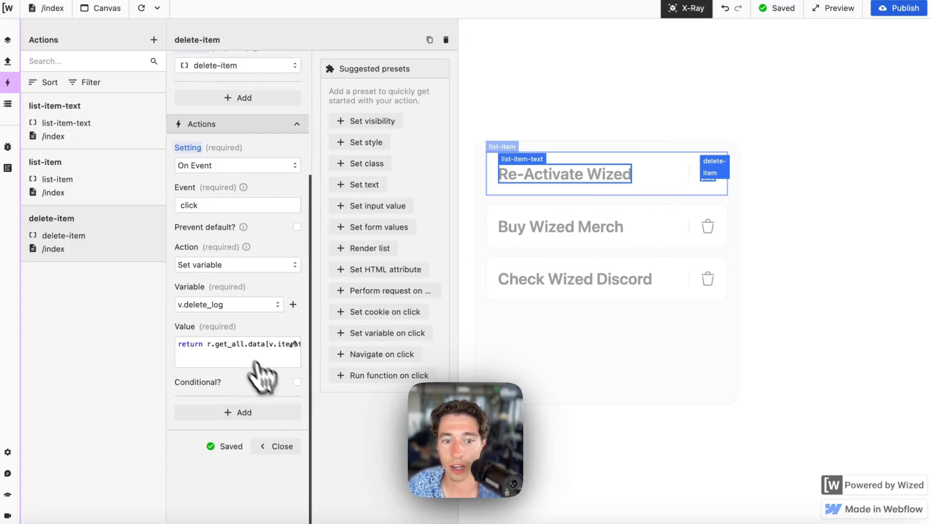
click(275, 449)
Turn off X-Ray and compare v.delete_log in the Data Store with the Buy Wized Merch item.
click(691, 10)
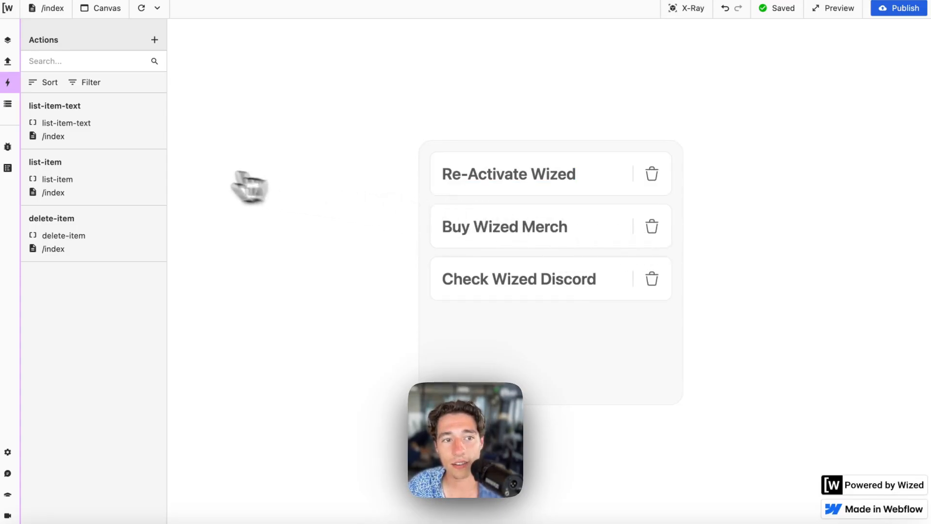
click(8, 104)
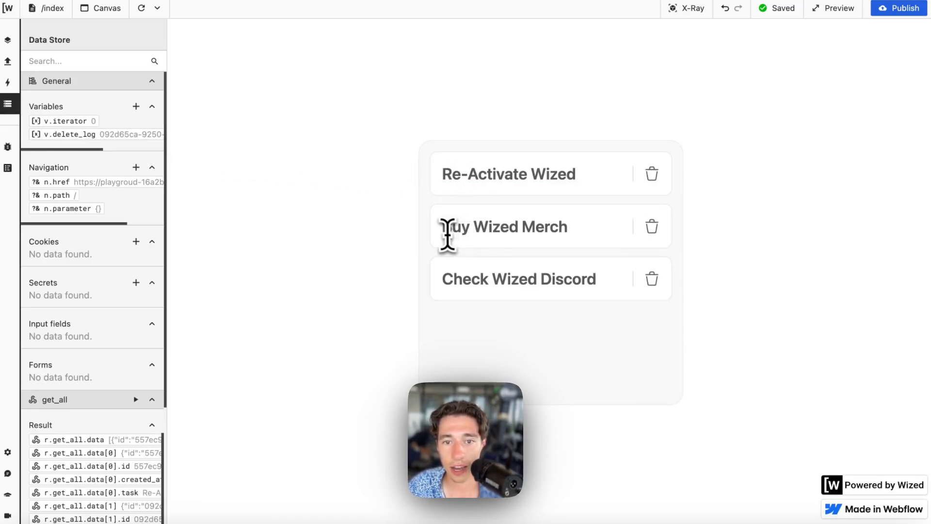
drag(446, 228, 581, 244)
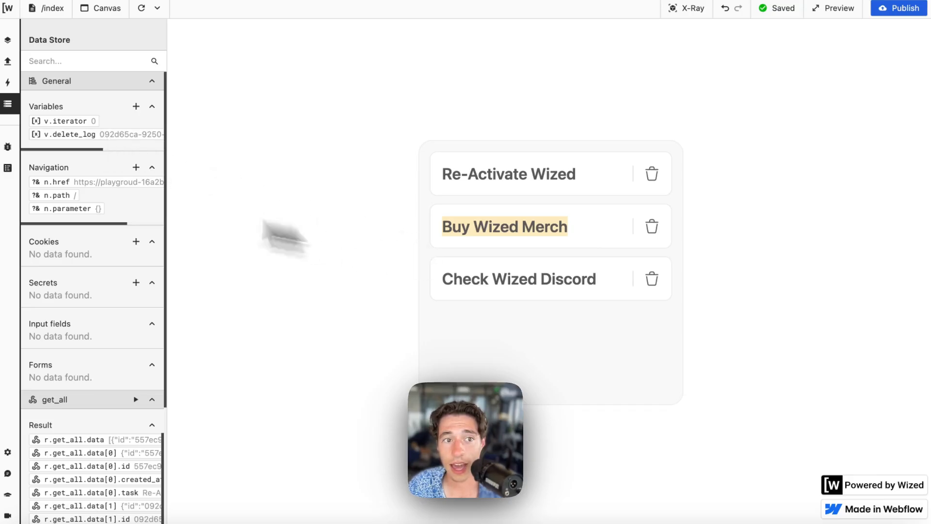
Reopen the delete request's URL endpoint function, inspect the v.iterator index in its id expression, and close the editor.
click(8, 62)
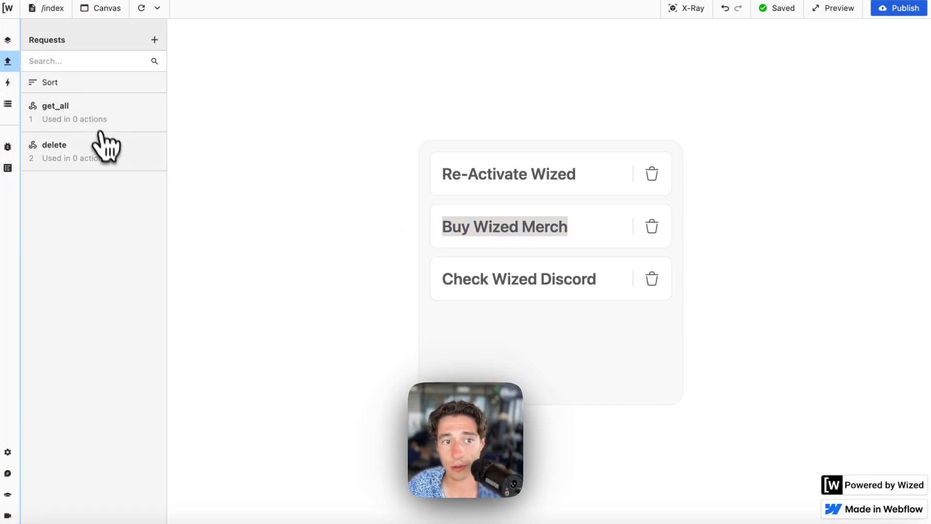
click(106, 150)
click(249, 212)
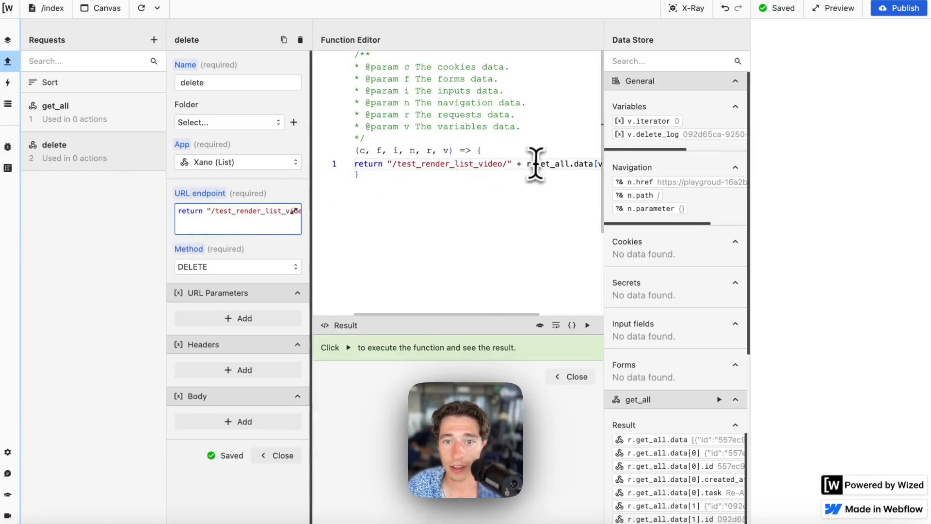
scroll(533, 165, right, 2)
drag(480, 165, 589, 165)
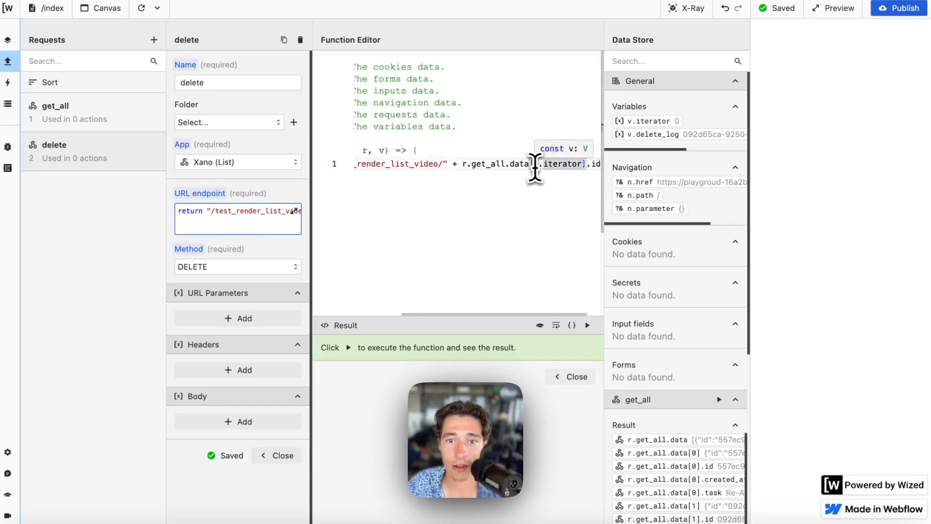
drag(534, 165, 581, 165)
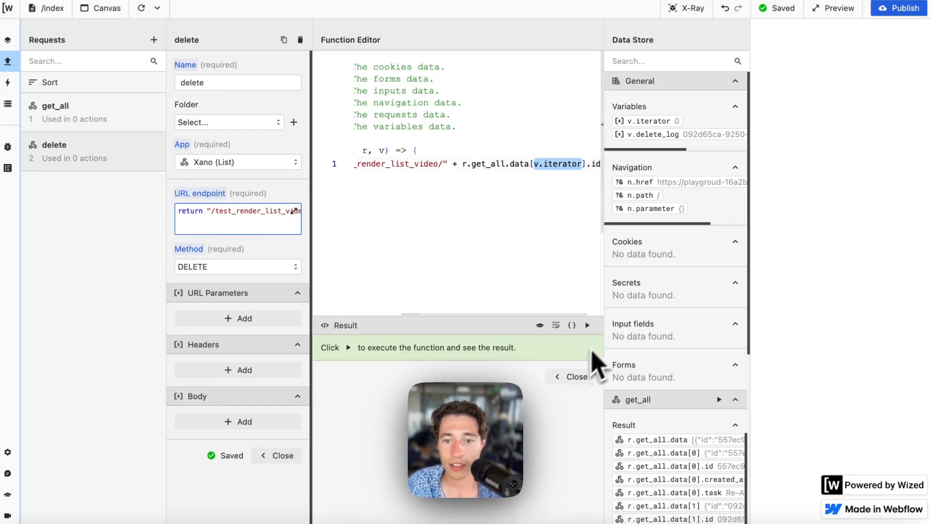
click(575, 377)
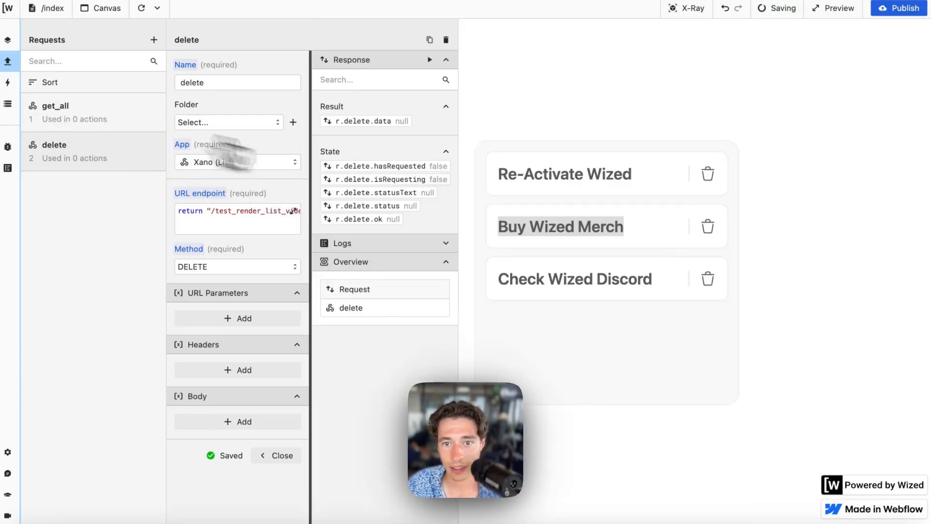
Turn on X-Ray, open the Re-Activate Wized row's delete-item action, and add a second On Event setting with the click event.
click(689, 8)
click(717, 172)
scroll(250, 374, down, 4)
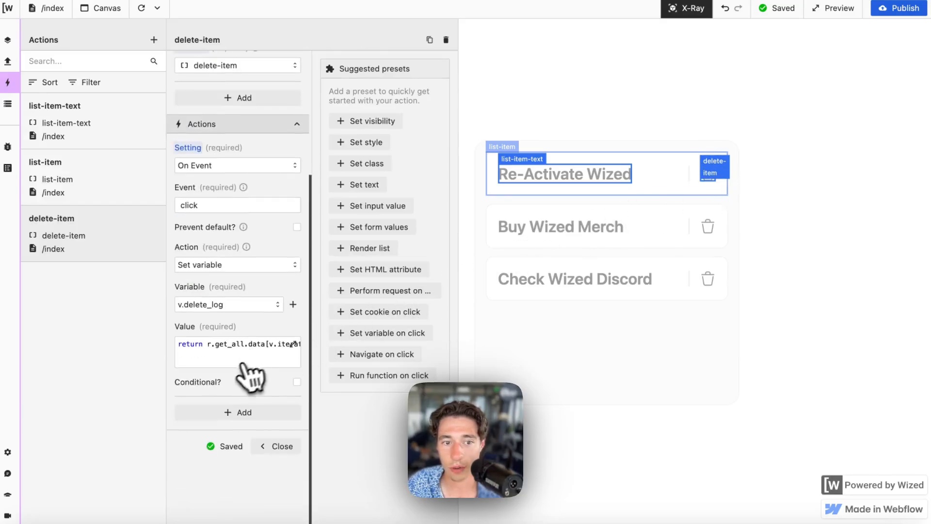
click(232, 415)
scroll(245, 422, down, 1)
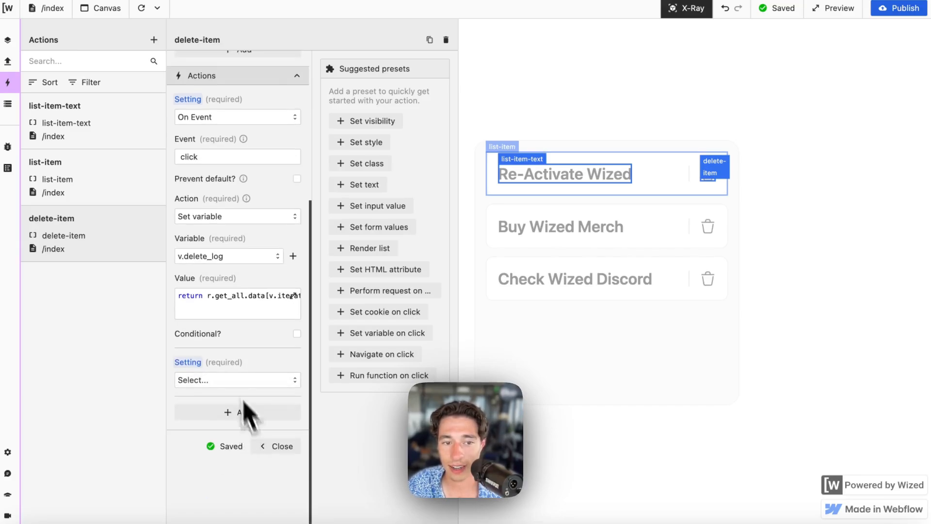
click(222, 381)
click(209, 424)
click(202, 419)
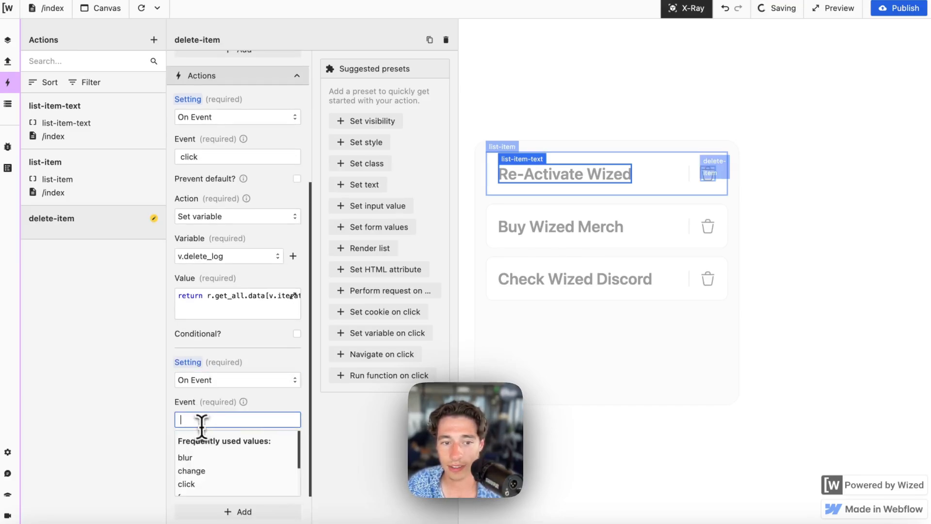
click(187, 484)
scroll(233, 461, down, 2)
Set the new click setting's action to Perform request using the delete request, and close the delete-item action.
click(225, 381)
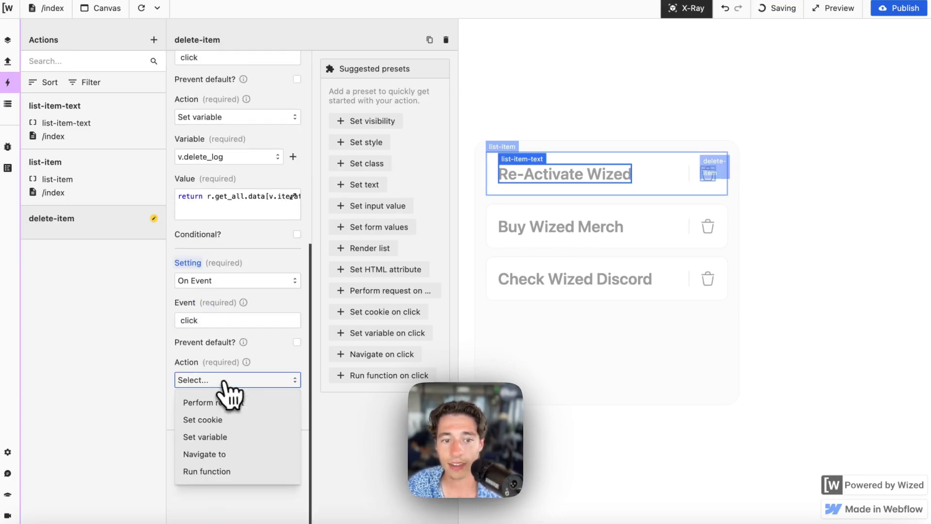
click(224, 408)
click(217, 420)
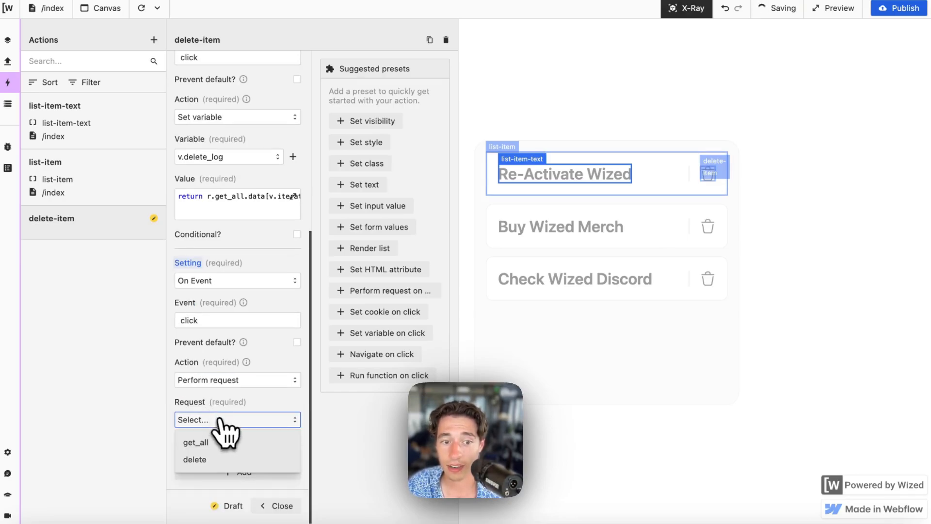
click(214, 460)
click(284, 509)
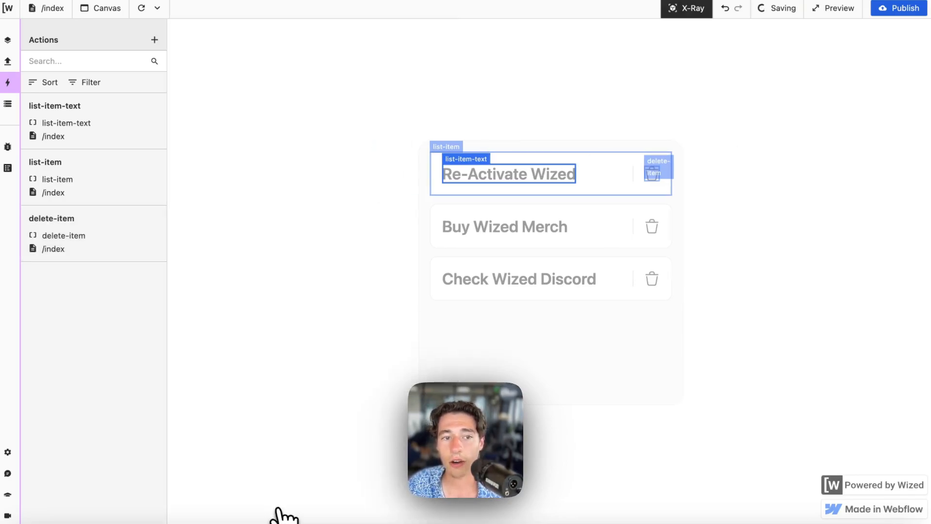
Review the delete-item action's settings, and highlight the r.get_all.data[v.iterator].id expression in the delete request's URL endpoint function.
click(99, 221)
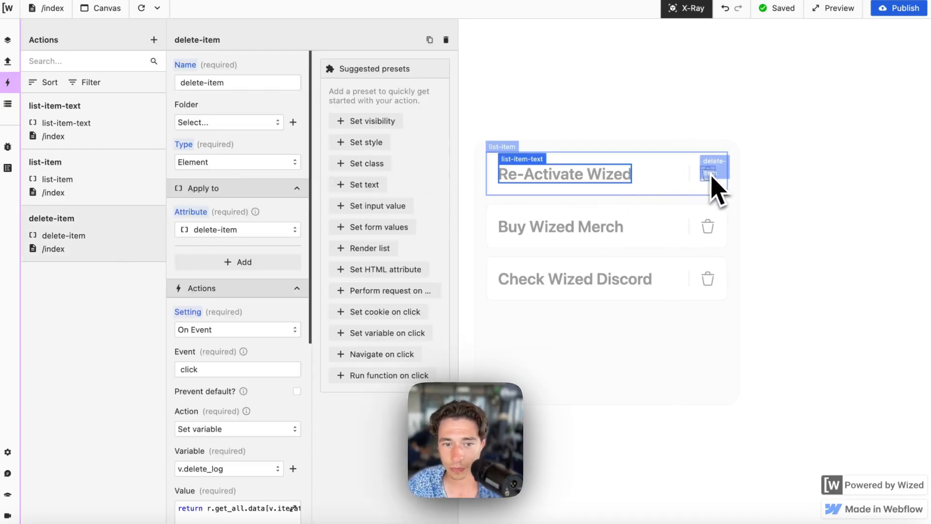
scroll(230, 410, down, 5)
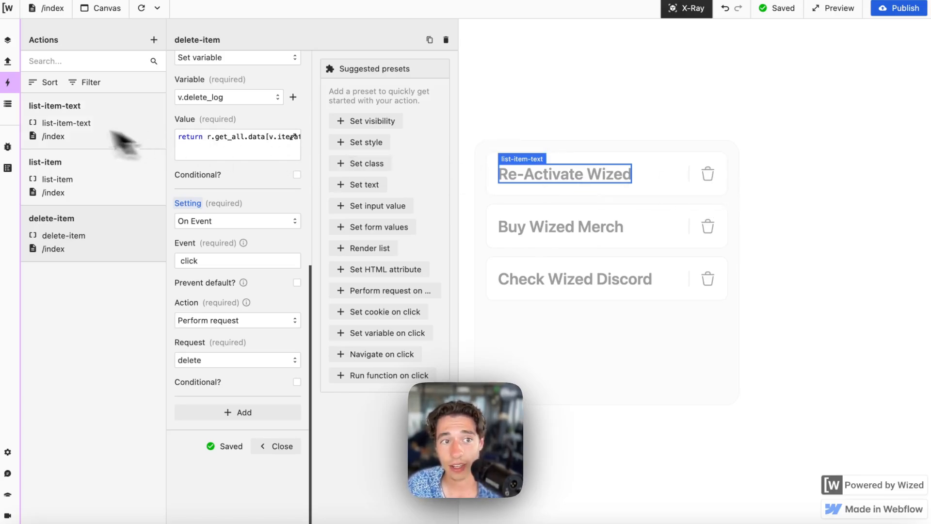
click(7, 61)
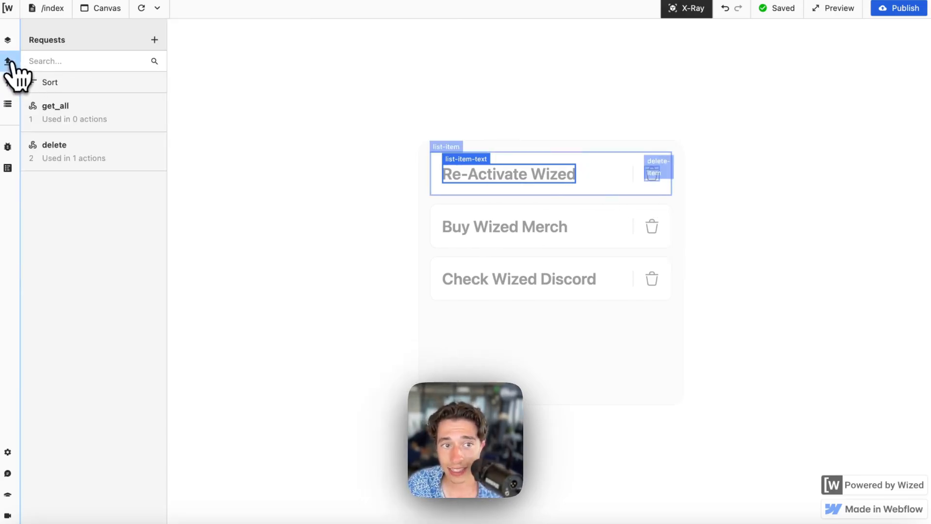
click(108, 162)
click(238, 213)
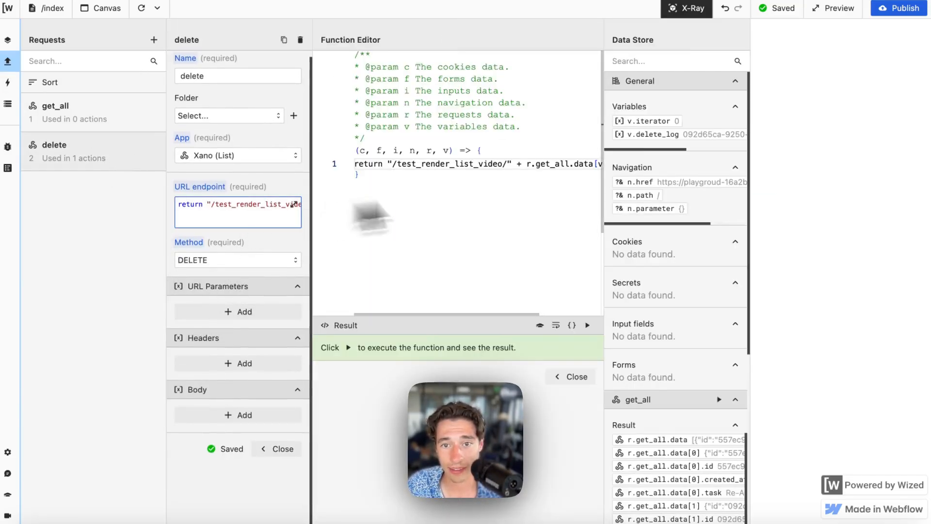
drag(527, 165, 714, 167)
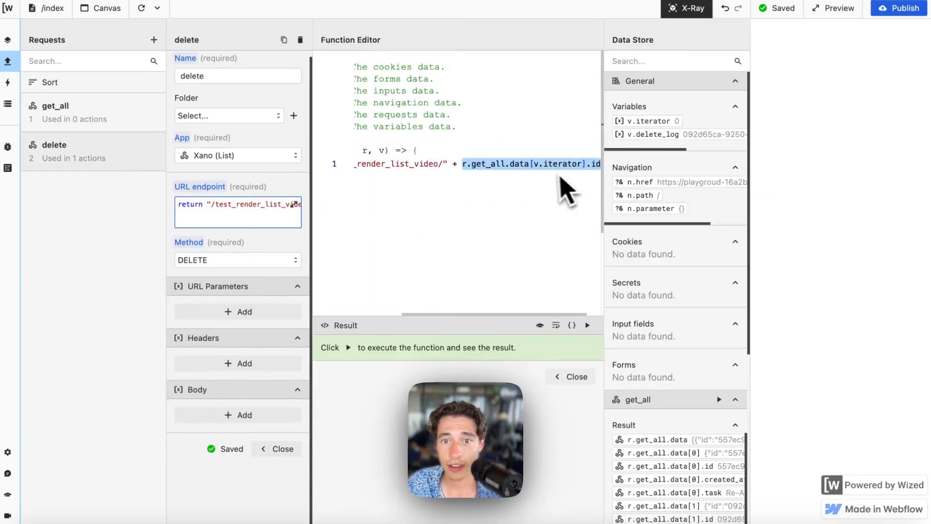
Compare the get_all results in the Data Store with the v.iterator index in the URL endpoint expression, and close the function editor.
scroll(697, 322, down, 3)
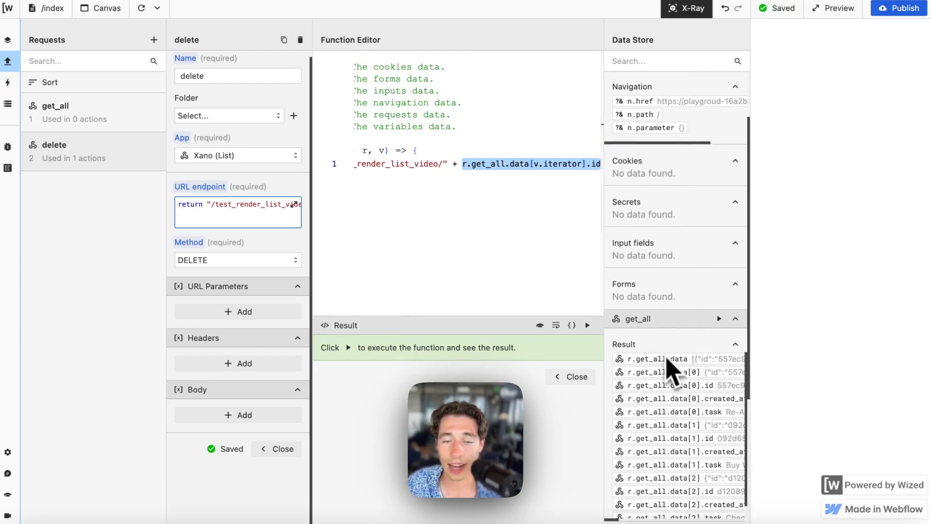
scroll(687, 427, down, 1)
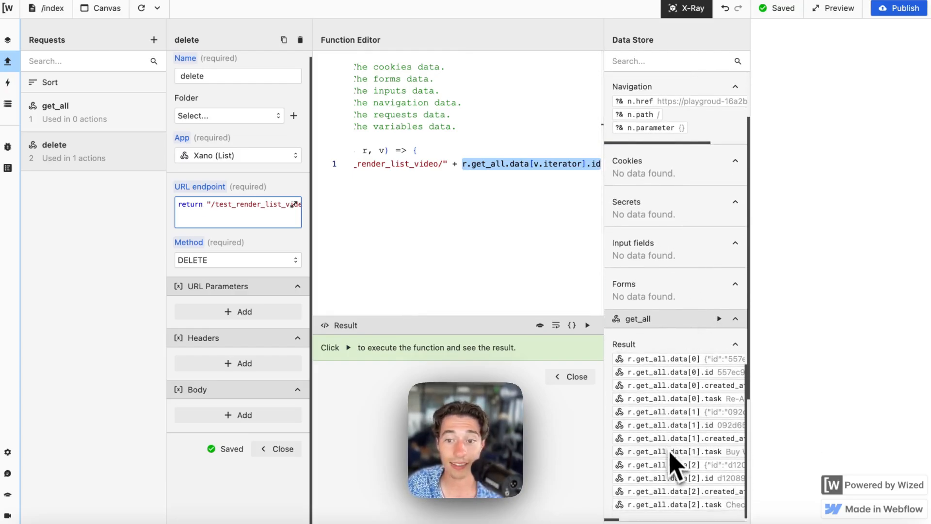
scroll(682, 451, up, 1)
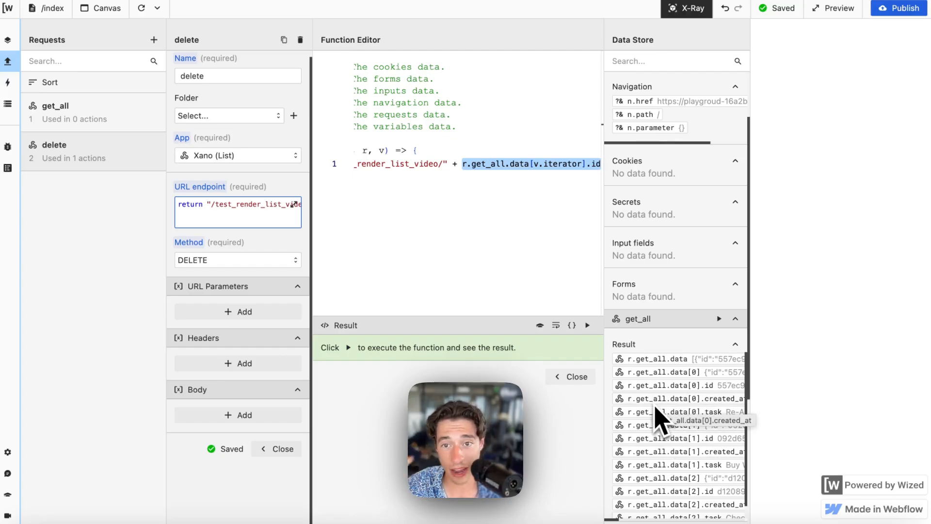
click(532, 181)
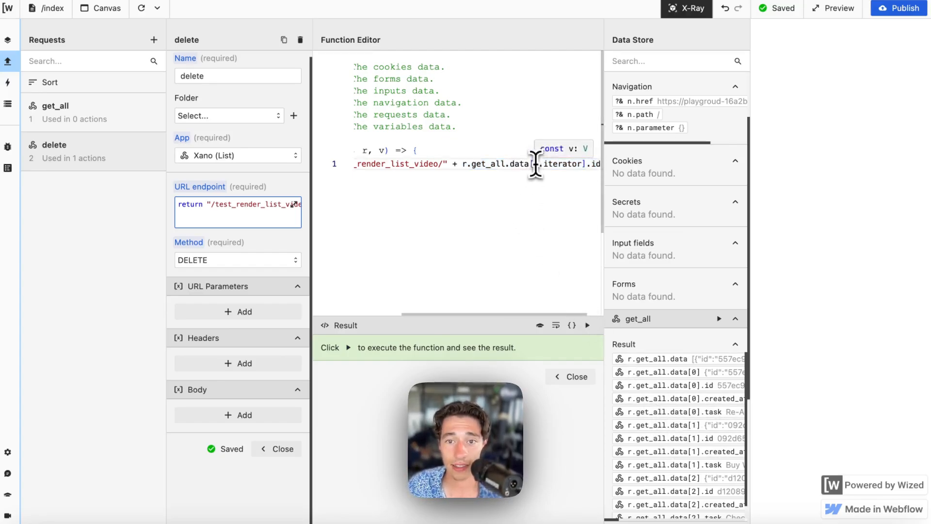
drag(534, 164, 575, 164)
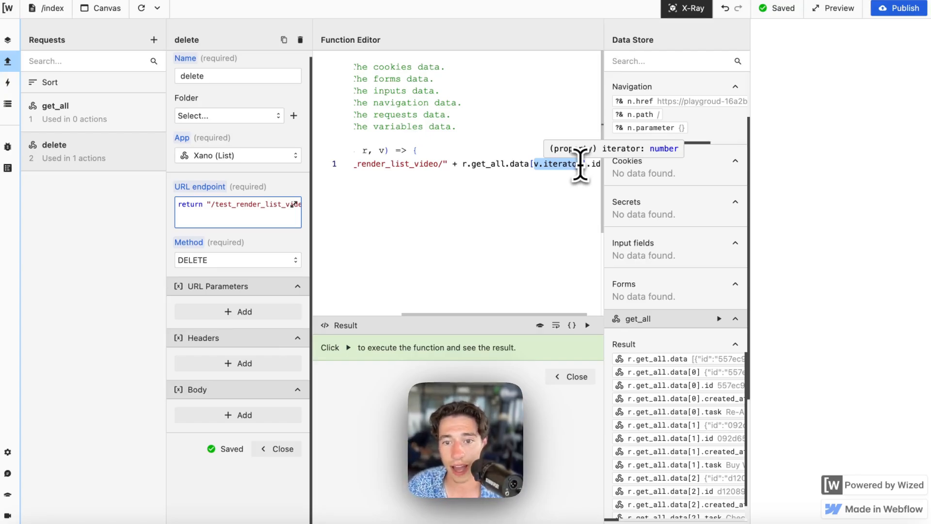
click(579, 378)
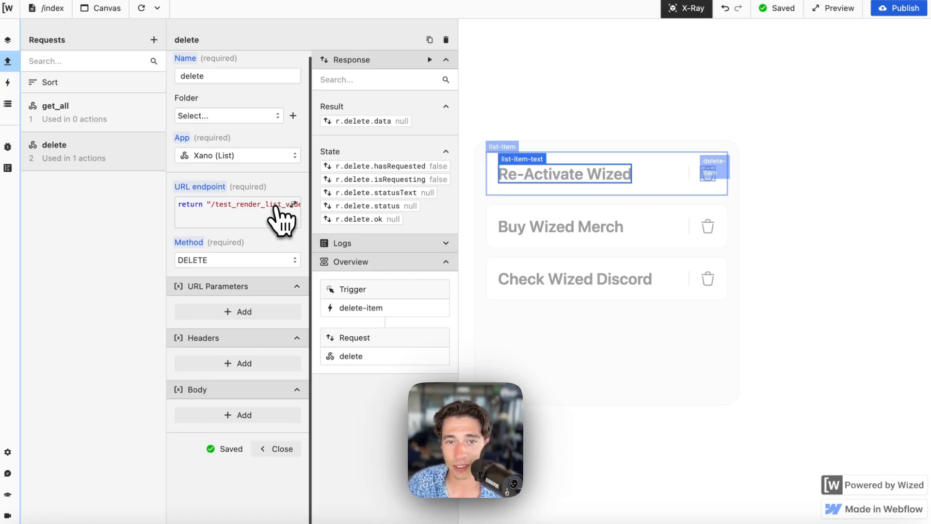
Turn off X-Ray, reload the canvas and run the get_all request to render the to-do list.
click(686, 8)
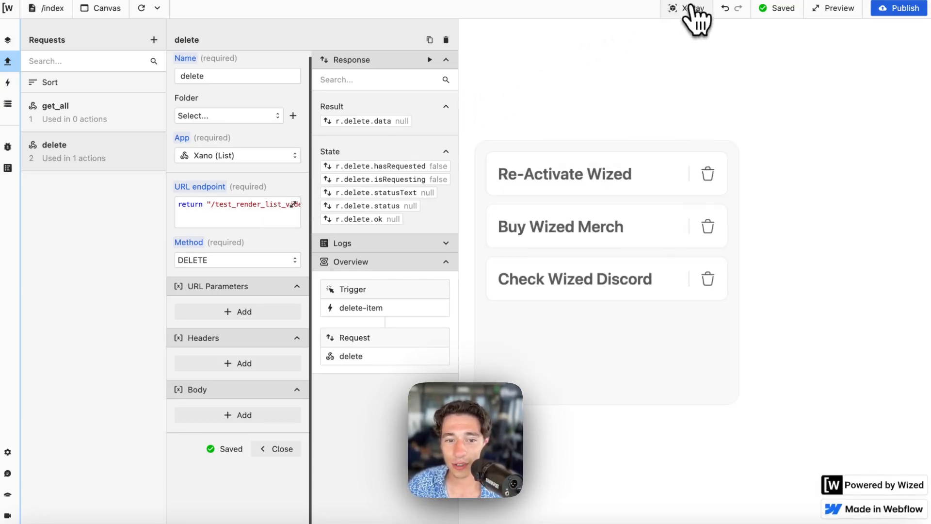
click(141, 8)
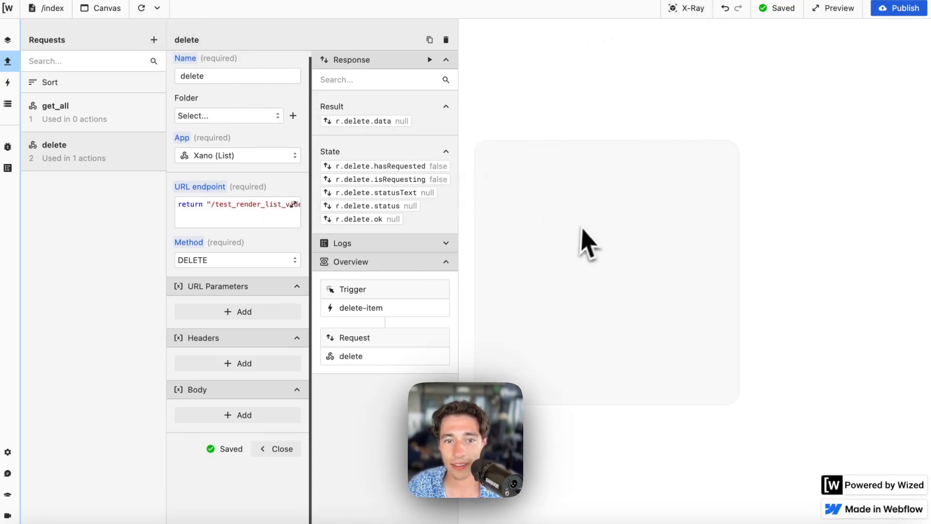
click(146, 119)
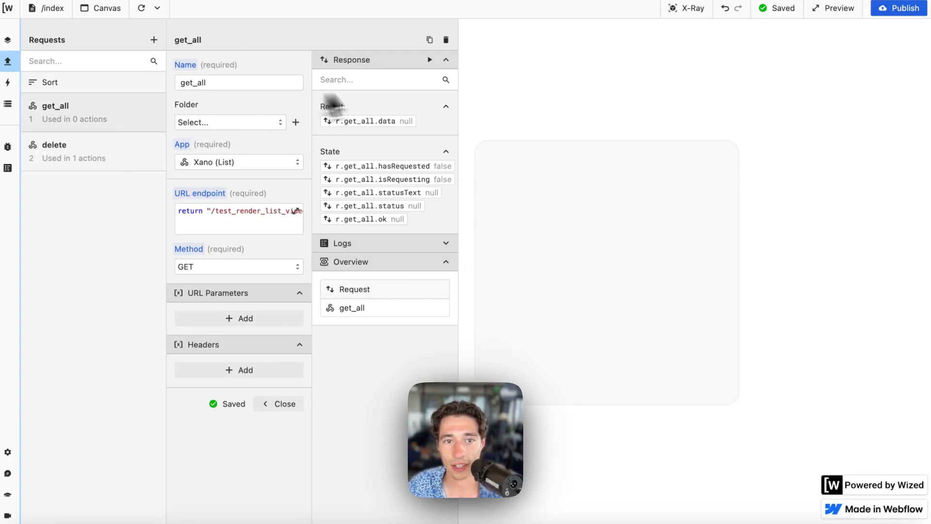
click(429, 60)
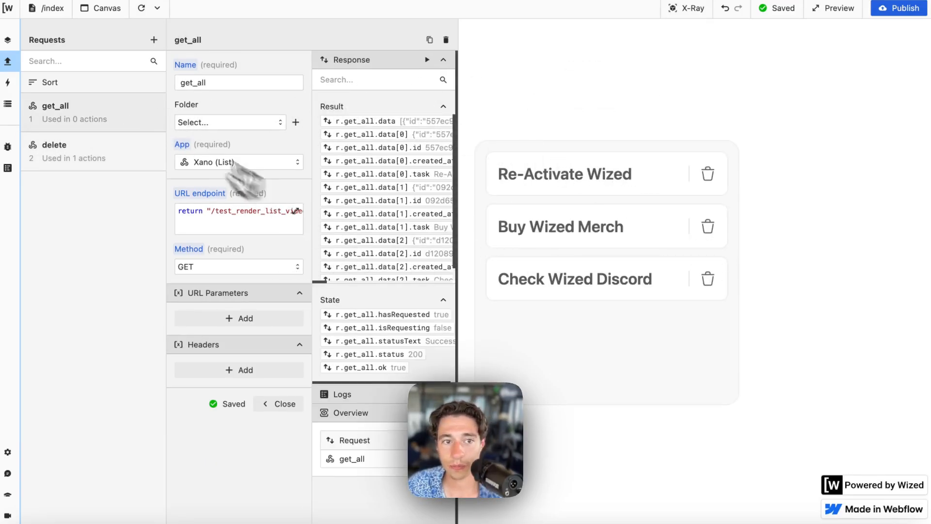
Check the delete request's response state, reload the canvas and run the get_all request again.
click(90, 151)
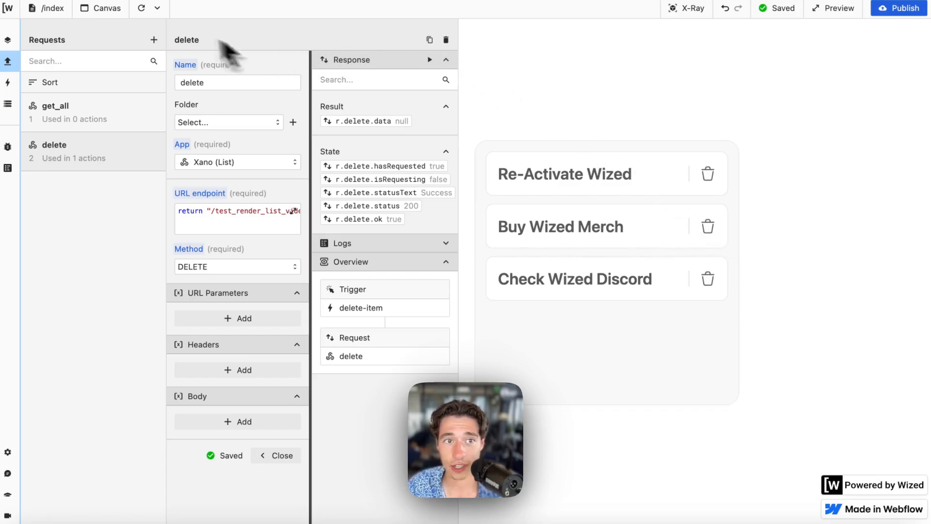
click(142, 8)
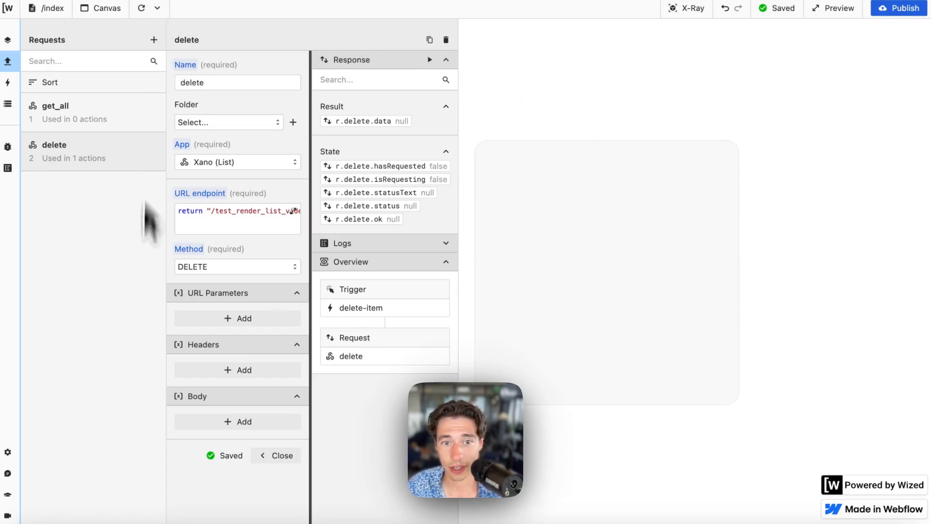
click(135, 123)
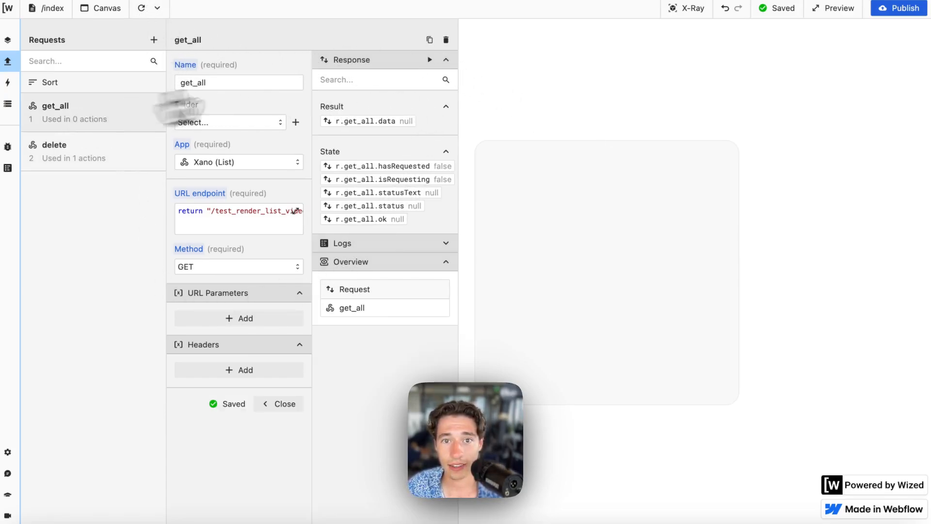
click(430, 59)
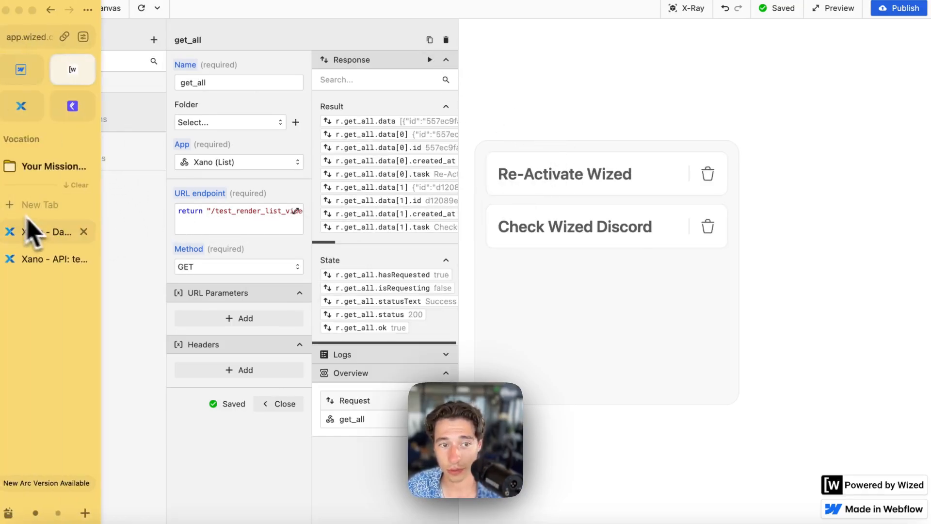
Switch to the Xano API tab, open the DELETE endpoint's request history and refresh it.
click(39, 258)
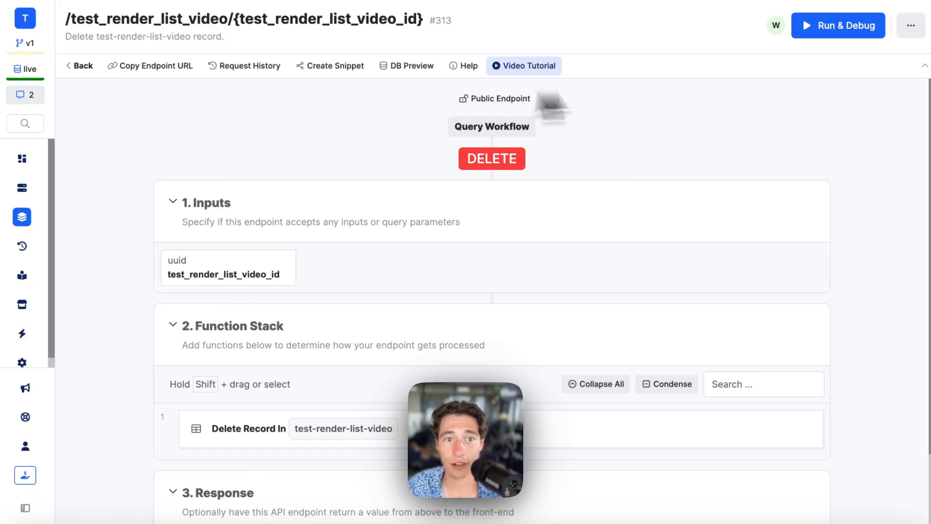
click(230, 68)
scroll(656, 218, down, 1)
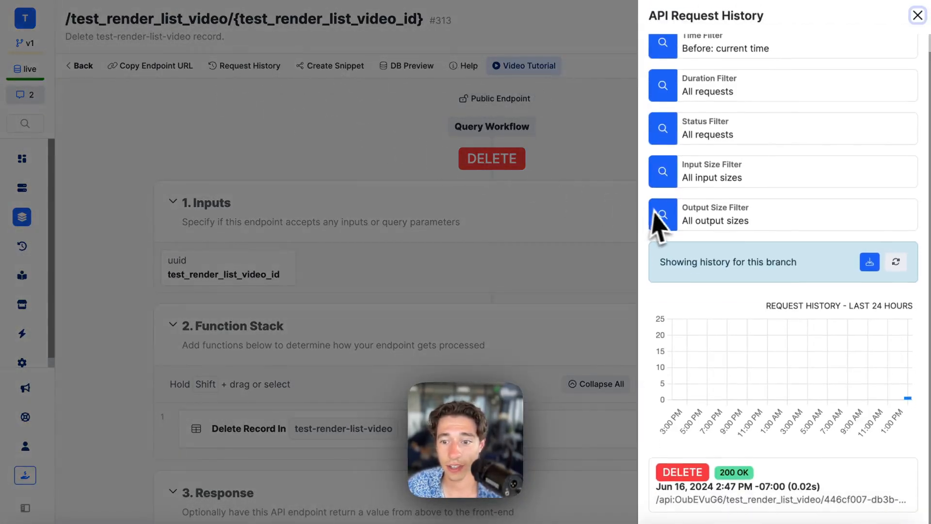
click(897, 276)
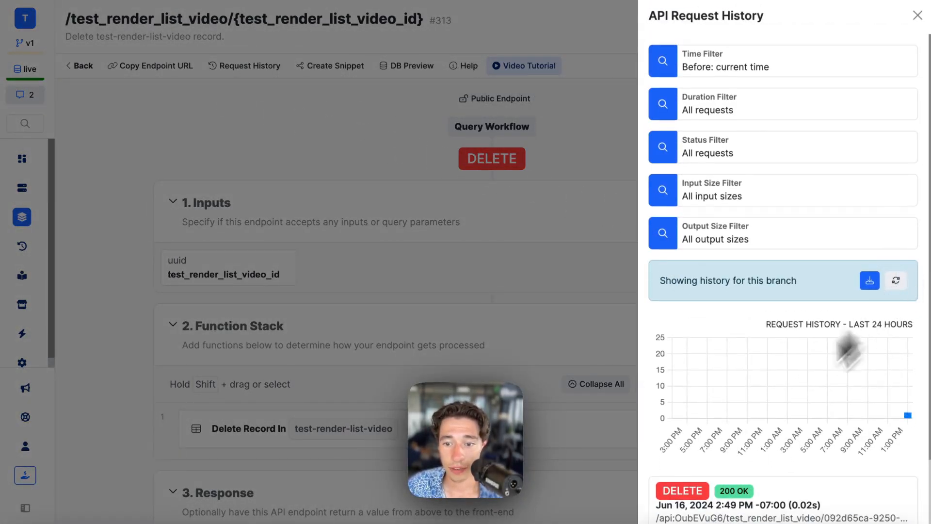
scroll(825, 271, down, 2)
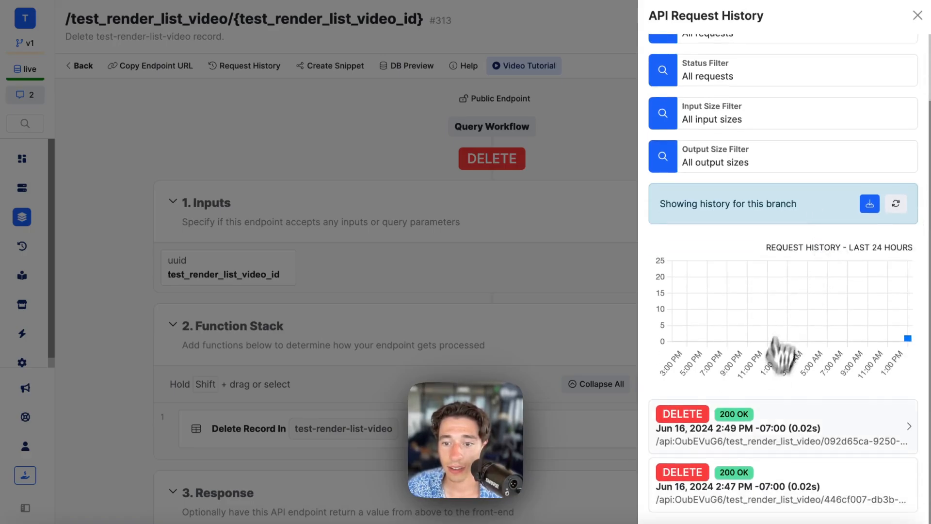
Open the newest DELETE request in the history and examine its input and complete request headers.
click(766, 444)
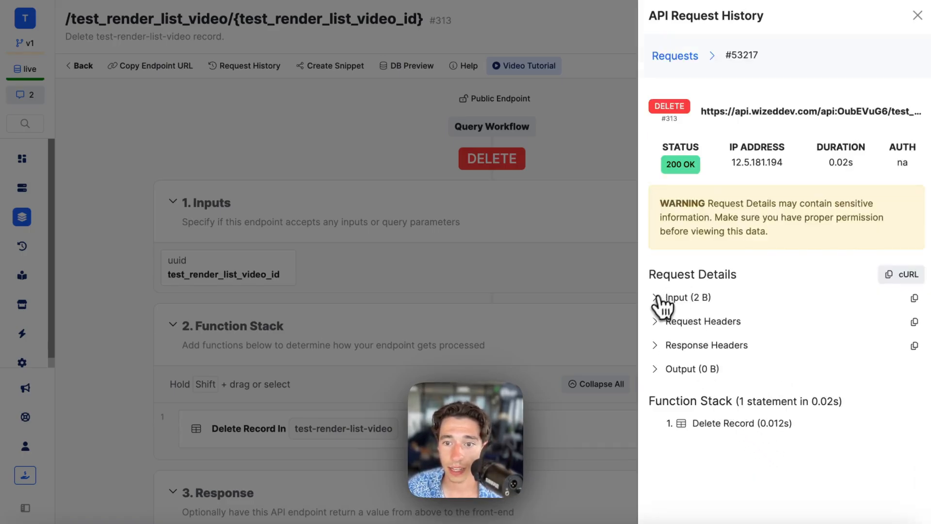
click(662, 297)
click(671, 349)
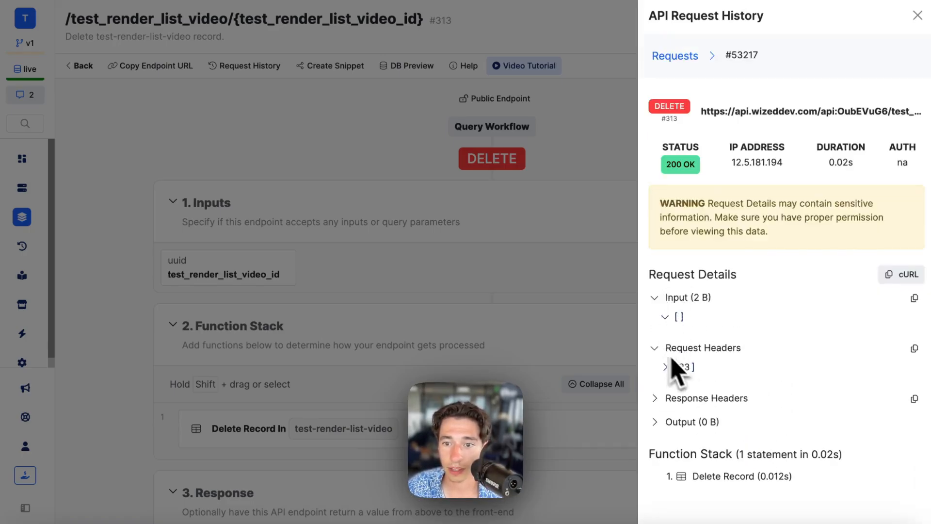
click(666, 367)
scroll(677, 385, down, 3)
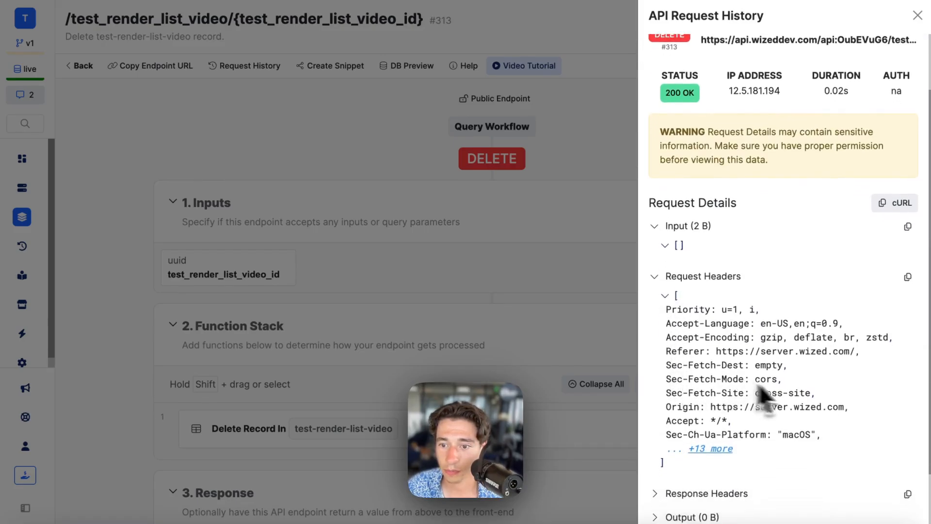
click(691, 450)
scroll(718, 446, down, 10)
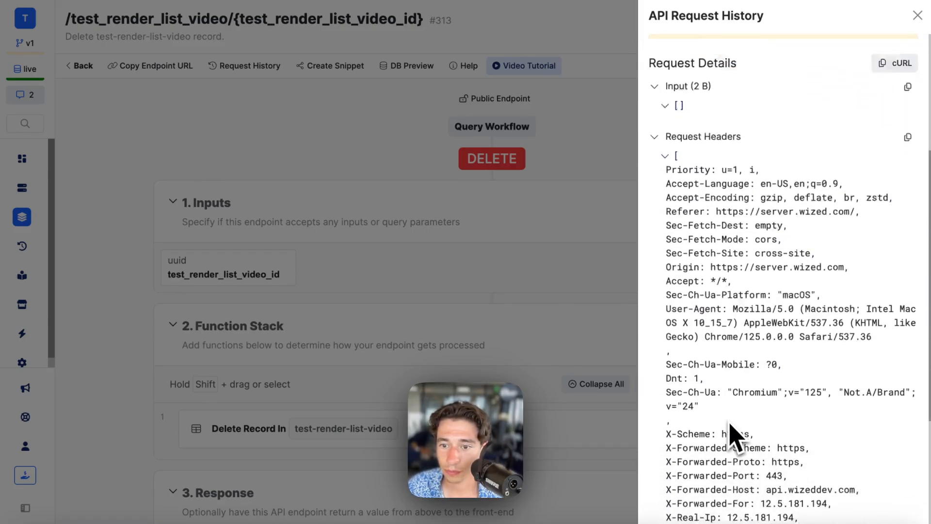
scroll(735, 438, down, 1)
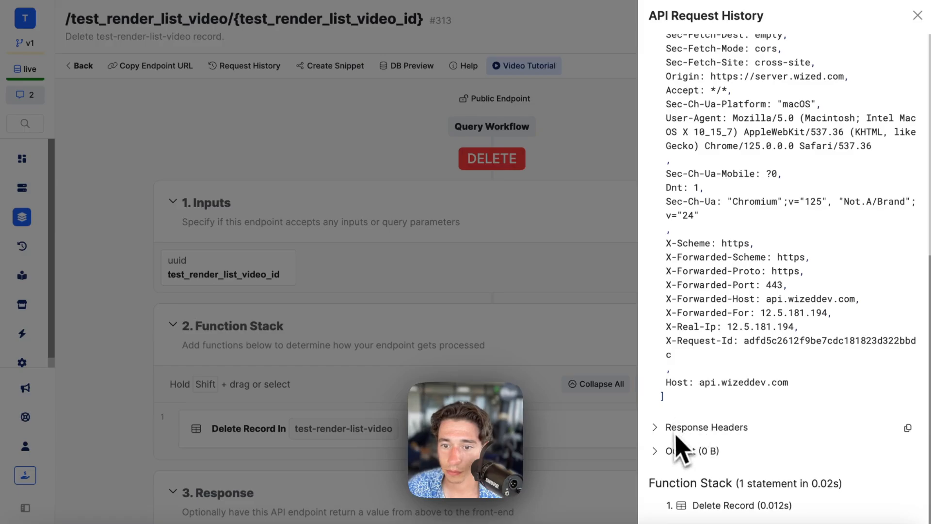
Expand the same DELETE request's response headers to inspect their contents.
click(656, 428)
scroll(681, 432, down, 1)
click(679, 420)
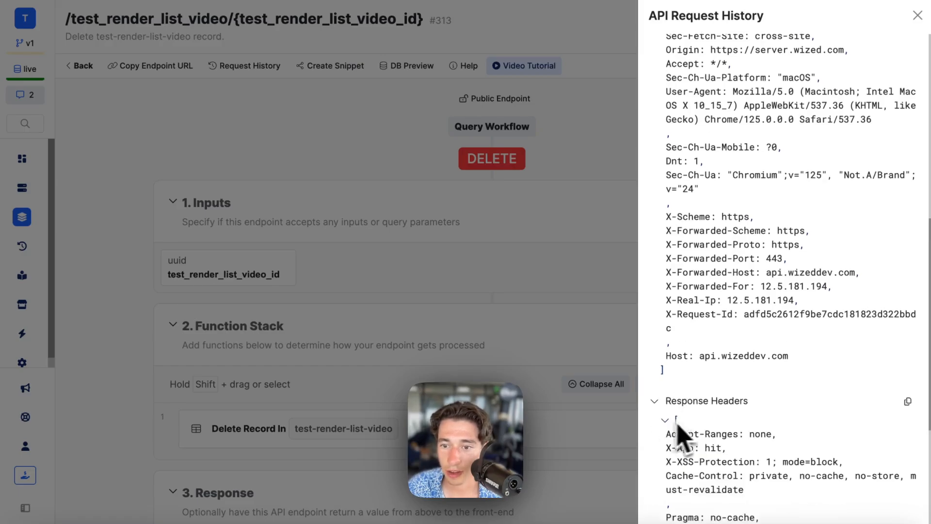
Examine the DELETE request's complete response headers, output and input, and close the request history.
scroll(710, 426, down, 4)
scroll(709, 431, down, 5)
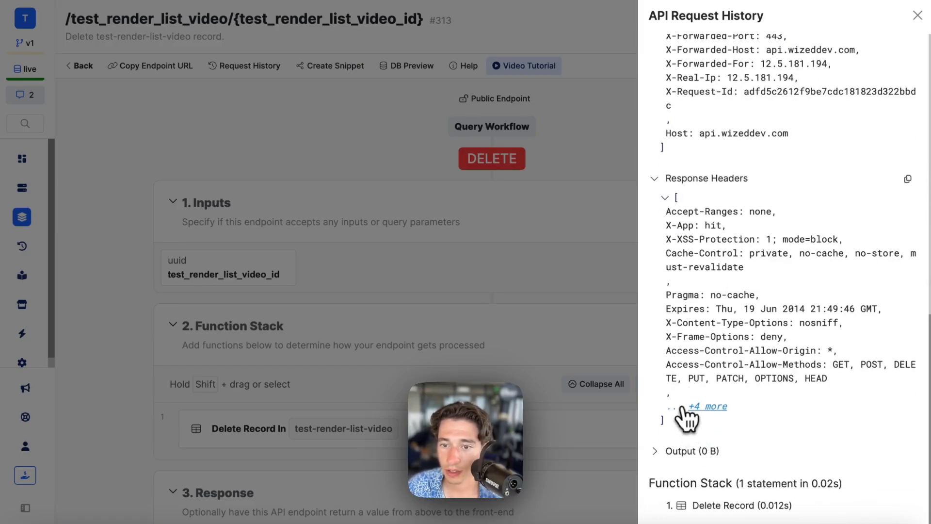
click(686, 408)
scroll(693, 417, down, 2)
click(658, 450)
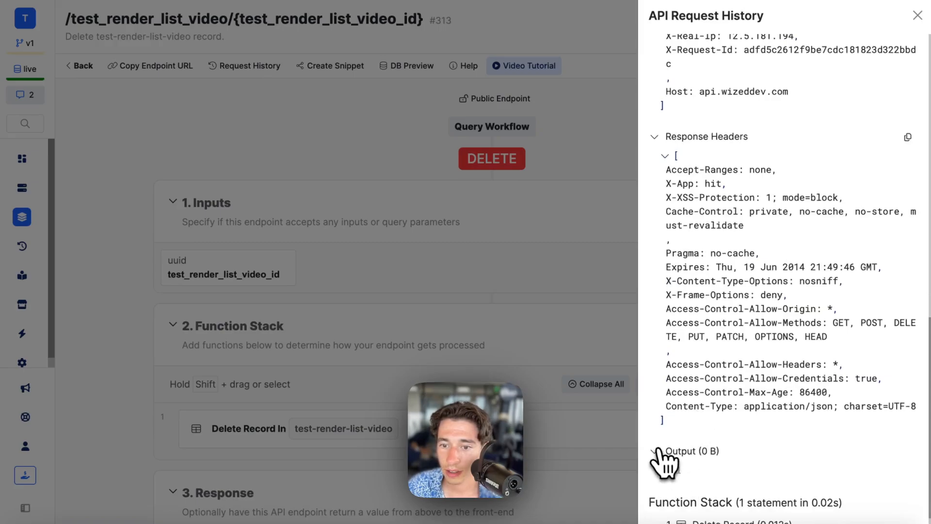
scroll(664, 463, up, 15)
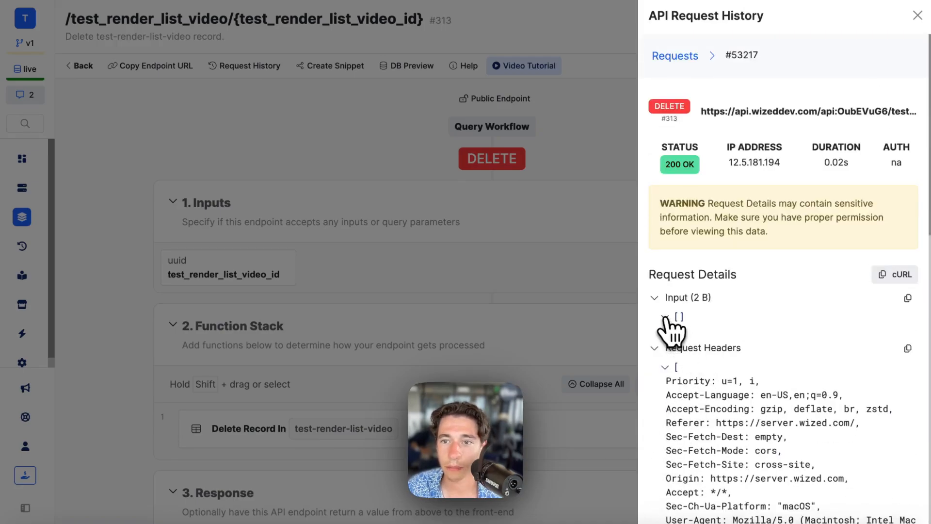
scroll(711, 436, down, 20)
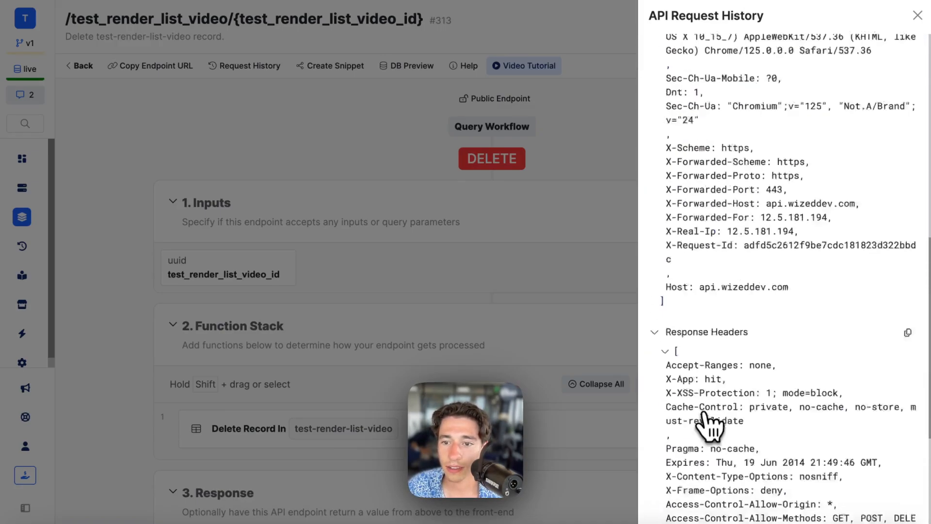
scroll(703, 412, down, 1)
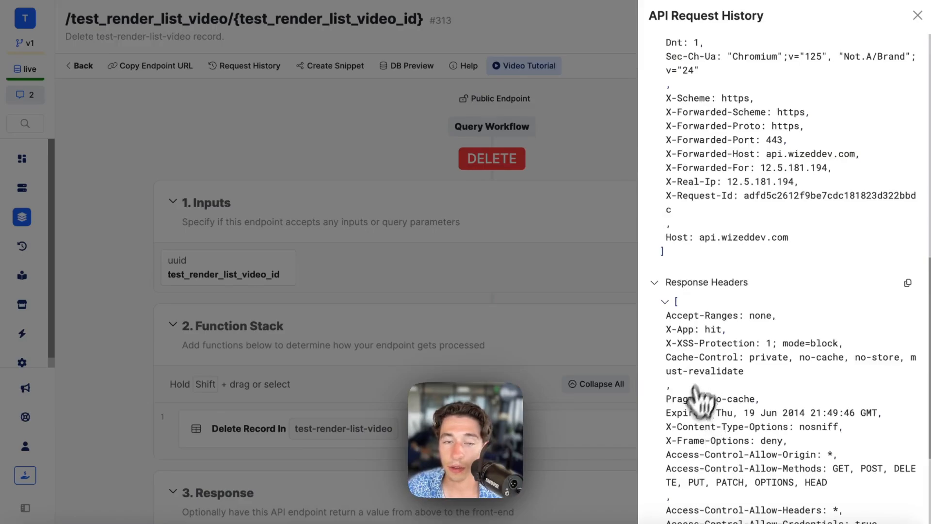
click(919, 16)
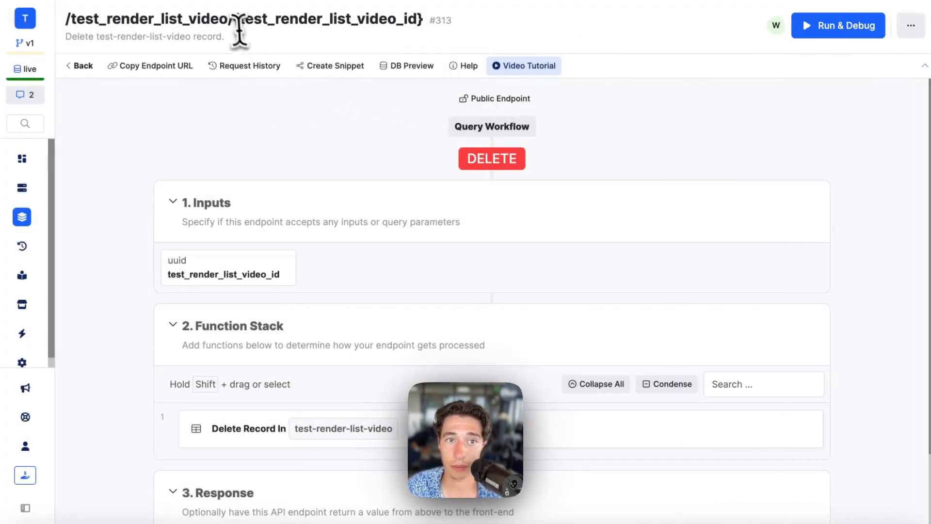
Highlight the {test_render_list_video_id} parameter in the endpoint path, and switch to Wized to view the delete request's settings.
drag(239, 30, 431, 22)
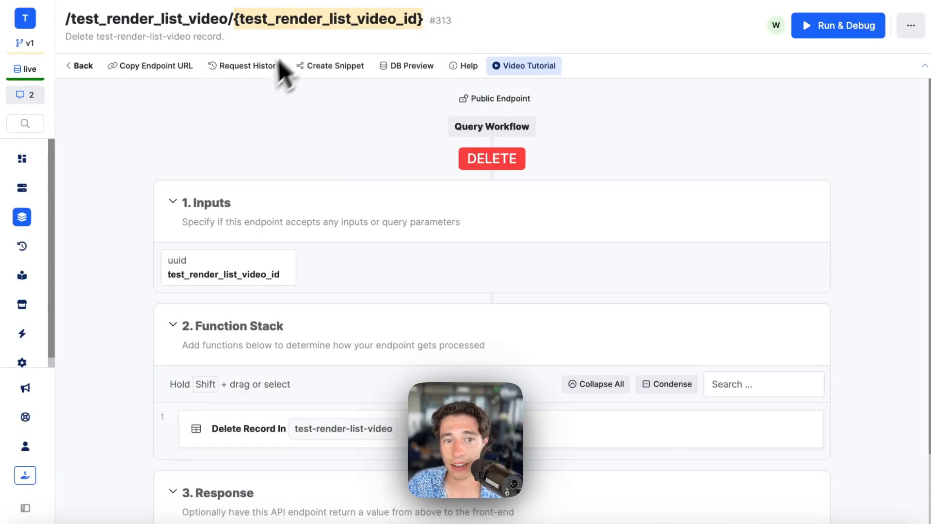
mouse_move(103, 137)
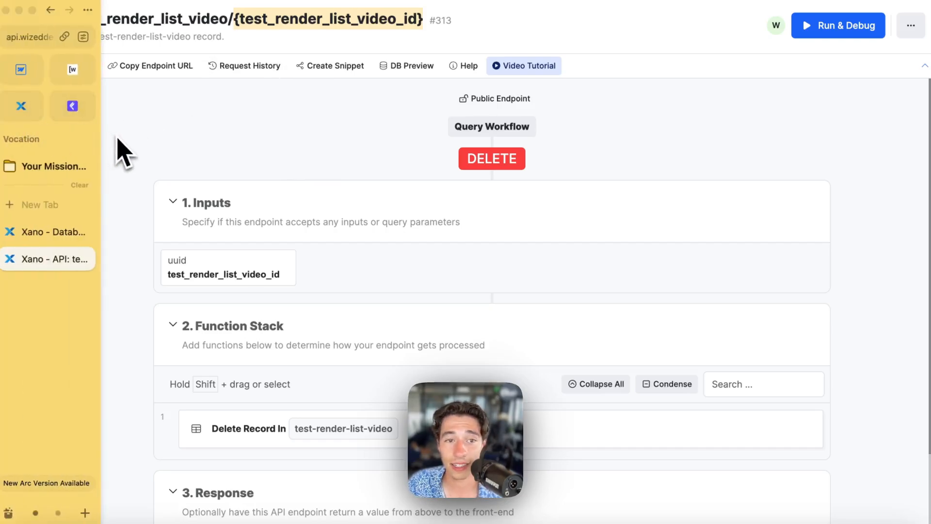
click(71, 71)
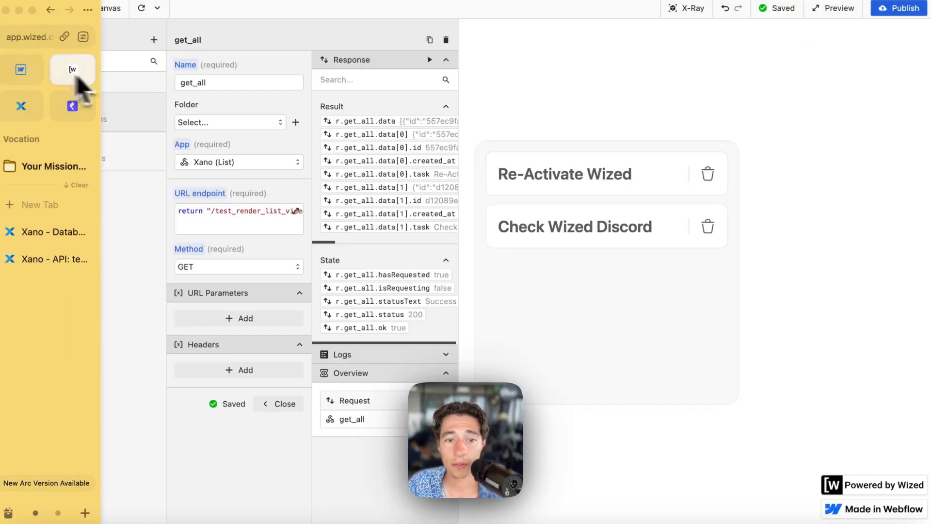
click(120, 161)
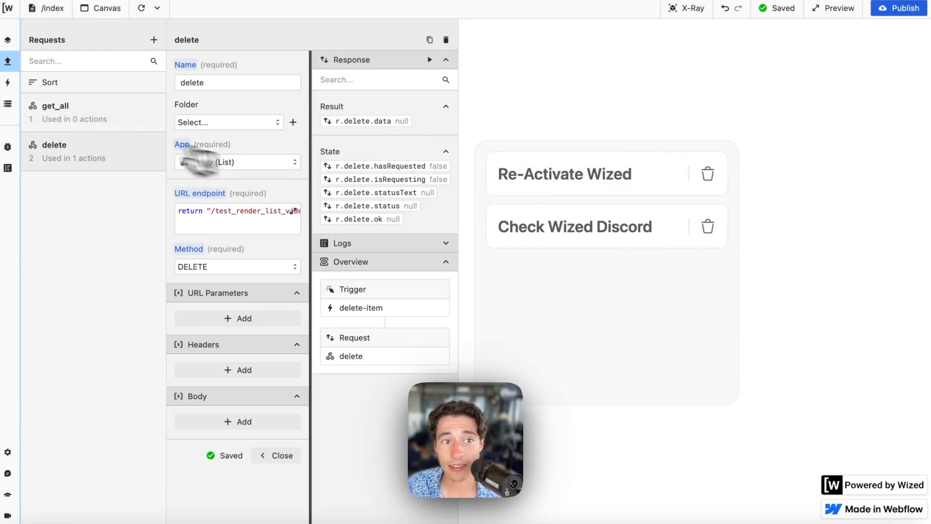
With the data store open, delete the "Check Wized Discord" item through its trash icon and inspect the delete request's result and state.
click(13, 106)
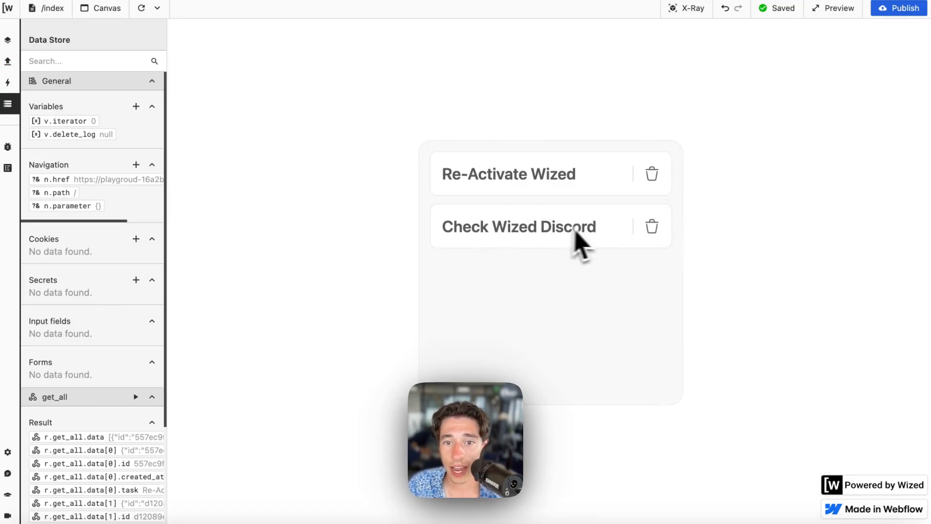
click(654, 230)
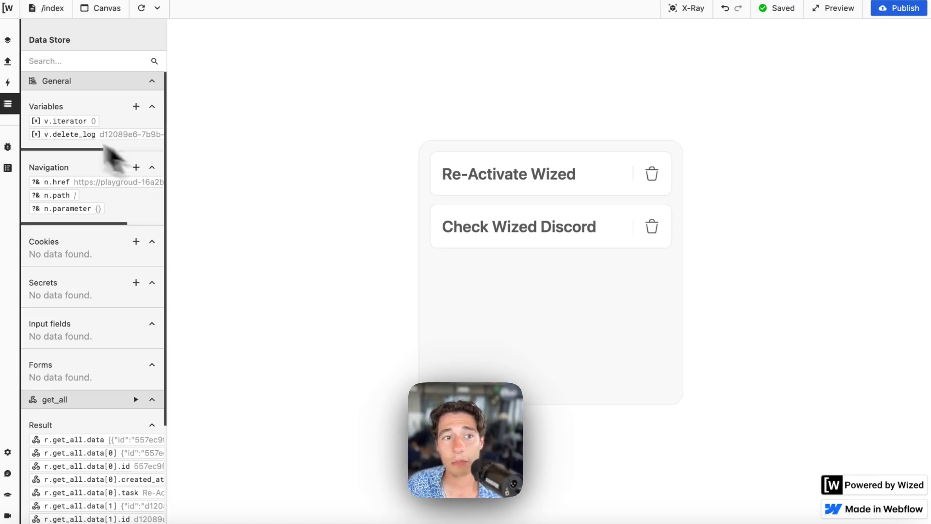
scroll(89, 303, down, 5)
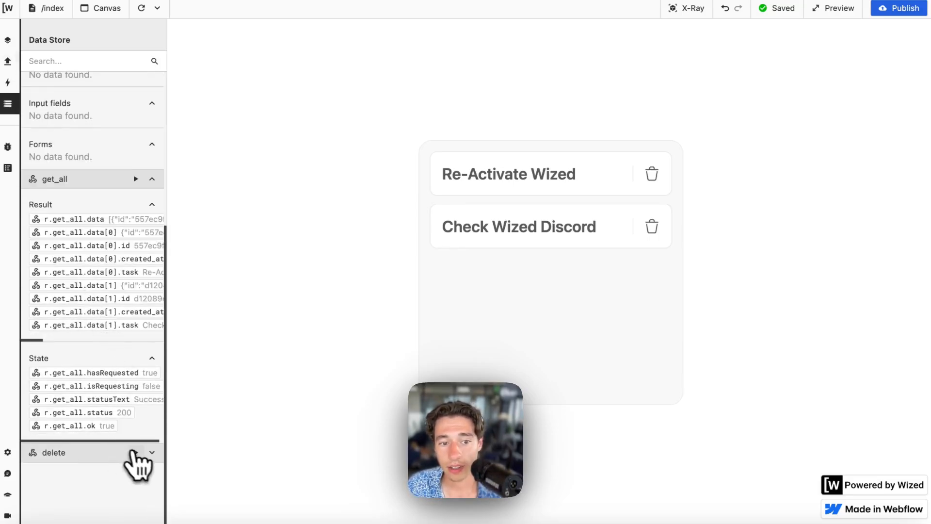
click(152, 452)
scroll(133, 461, down, 3)
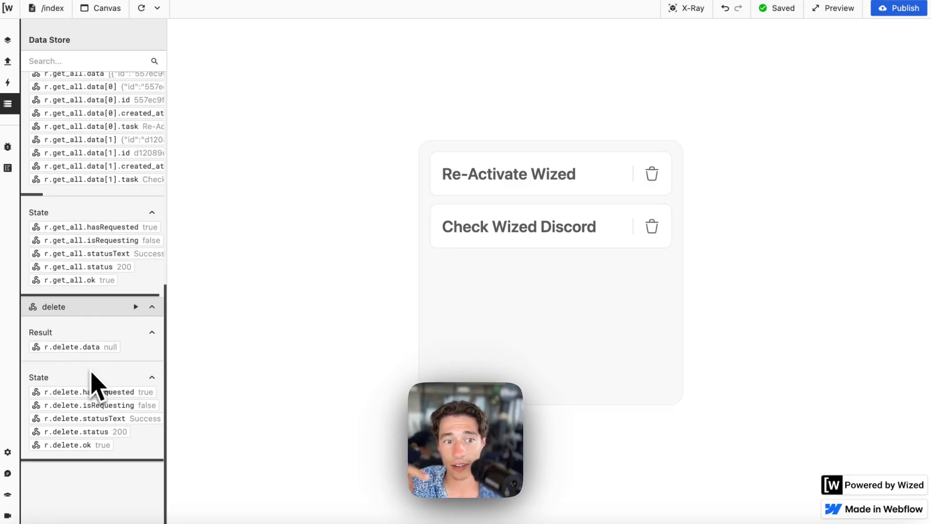
scroll(92, 360, up, 8)
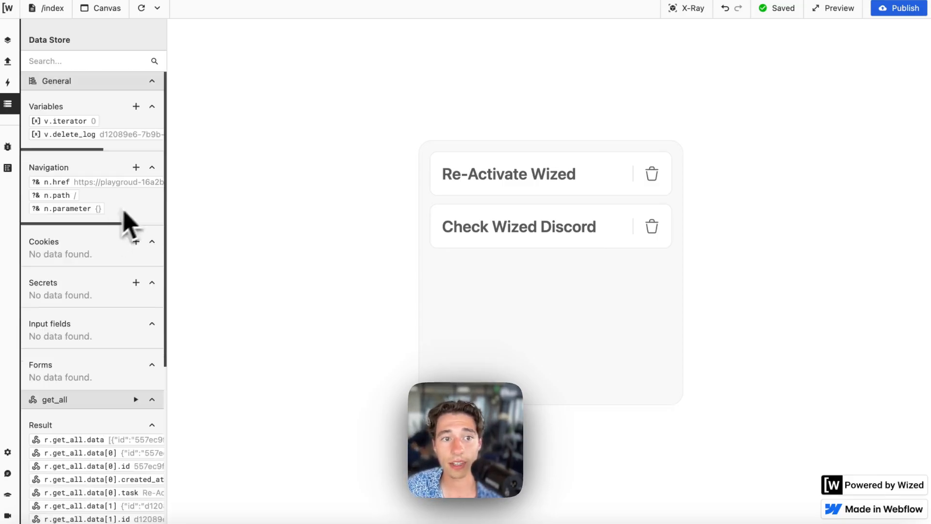
scroll(111, 194, down, 8)
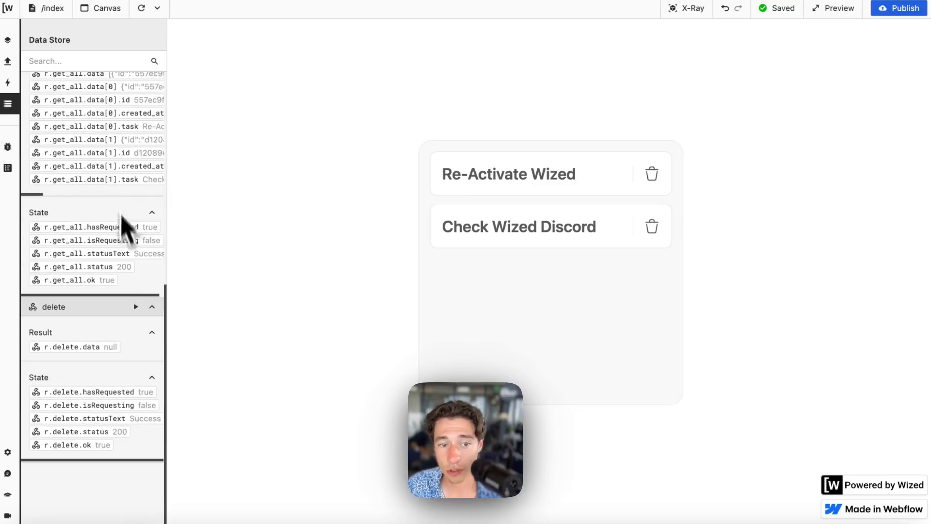
Switch to the Xano database tab and refresh the test-render-list-video table.
click(42, 259)
click(42, 233)
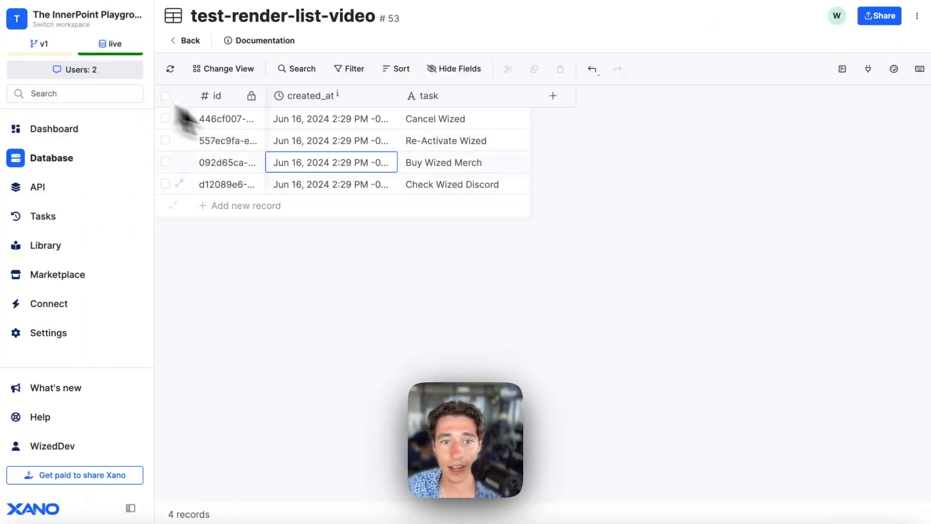
click(257, 185)
click(170, 70)
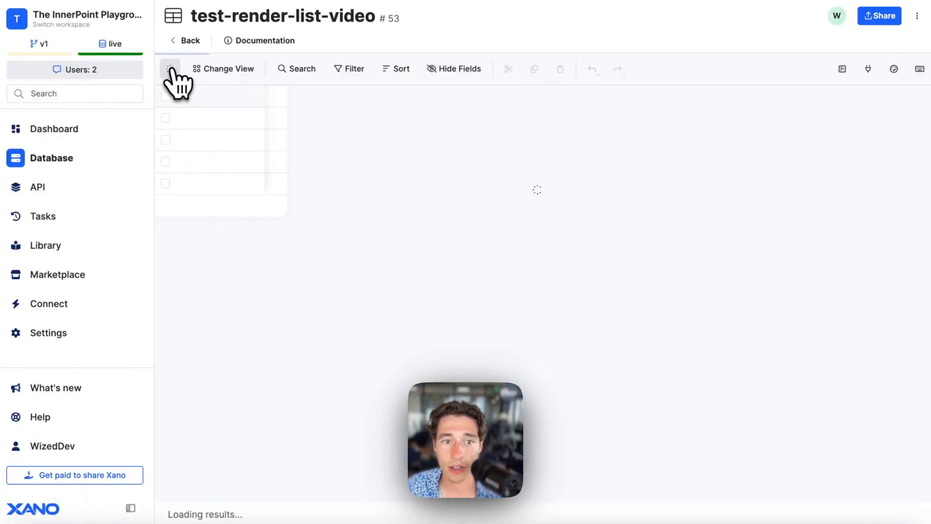
Add two new records to the test-render-list-video table with the tasks "Cancel Wized" and "Buy MacBook".
click(251, 141)
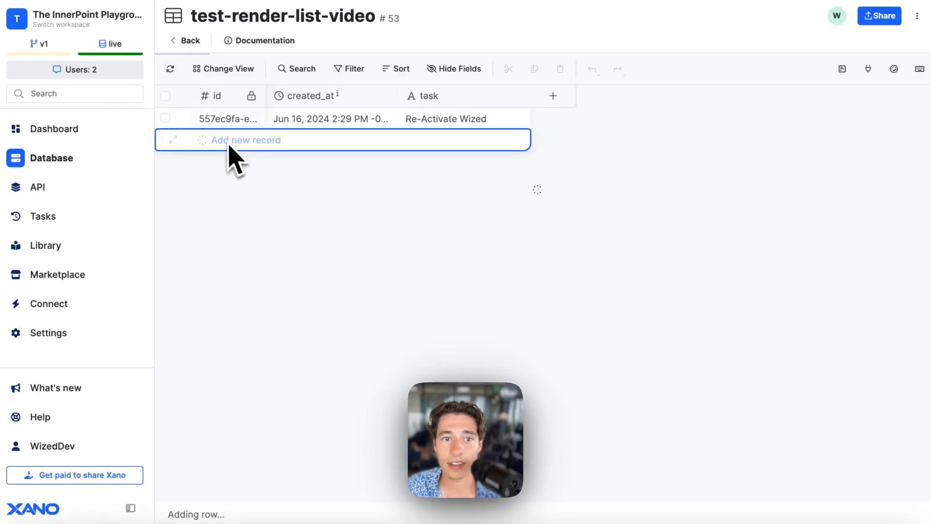
click(235, 183)
double_click(439, 143)
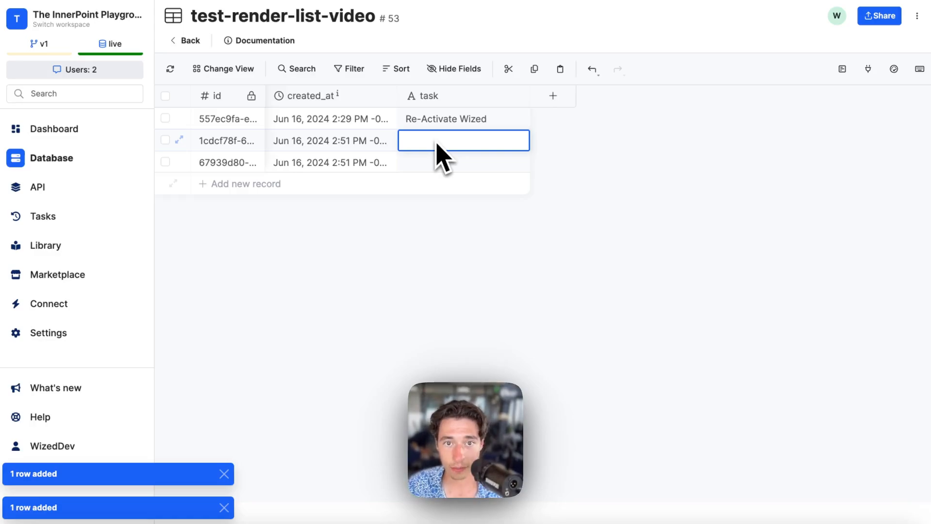
text(Canc)
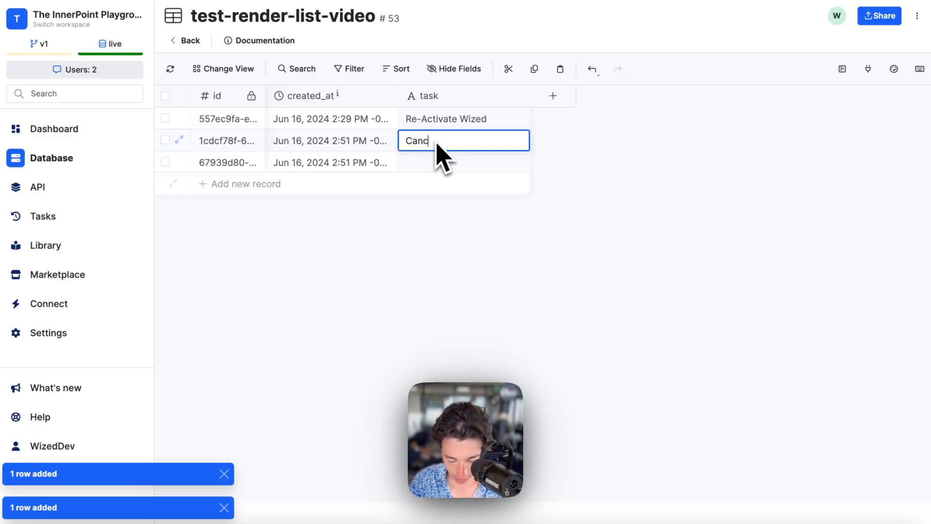
text(el Wized)
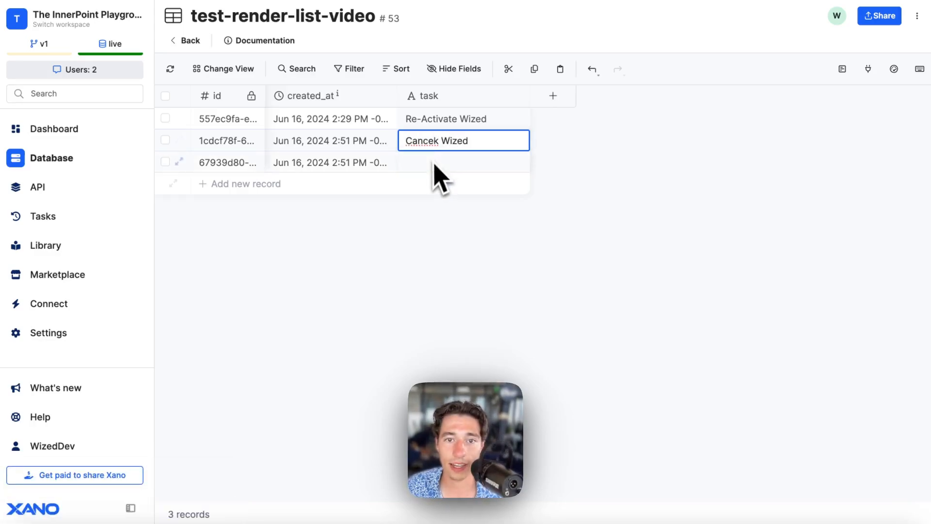
right_click(429, 150)
click(439, 144)
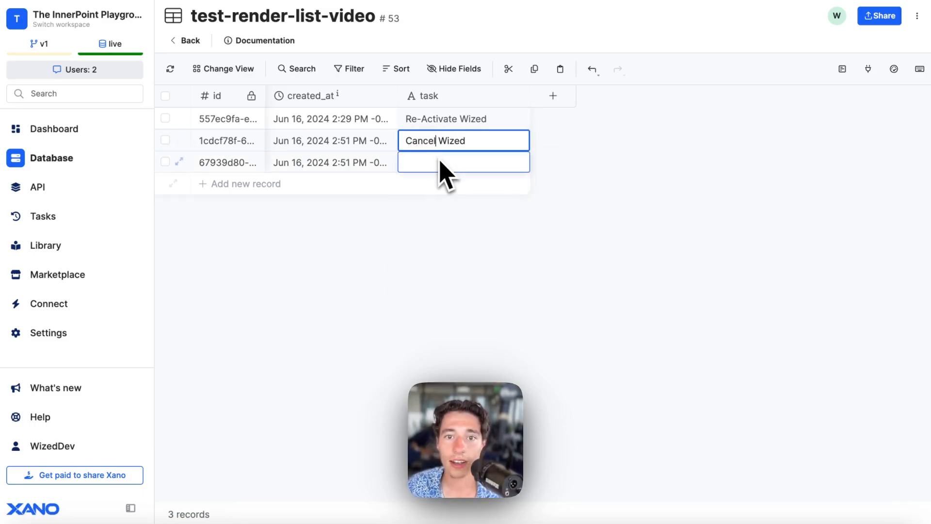
double_click(454, 168)
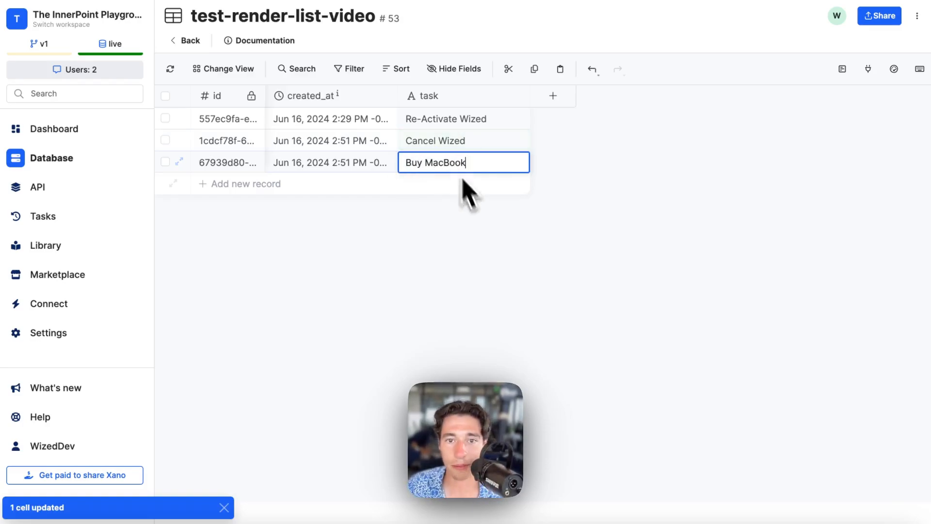
click(479, 248)
Switch to the Xano API tab, make the DELETE endpoint return the test_render_list_video_id input and publish the endpoint.
mouse_move(45, 150)
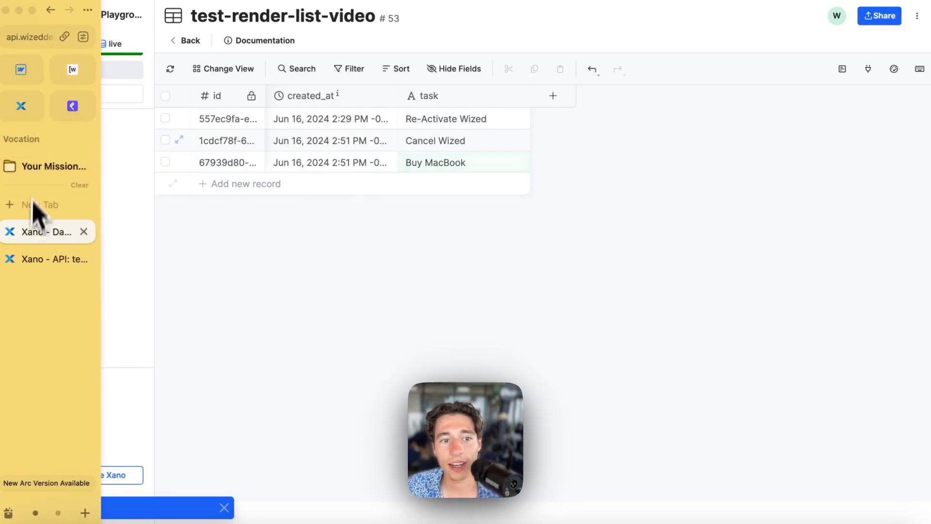
click(29, 259)
scroll(310, 242, down, 2)
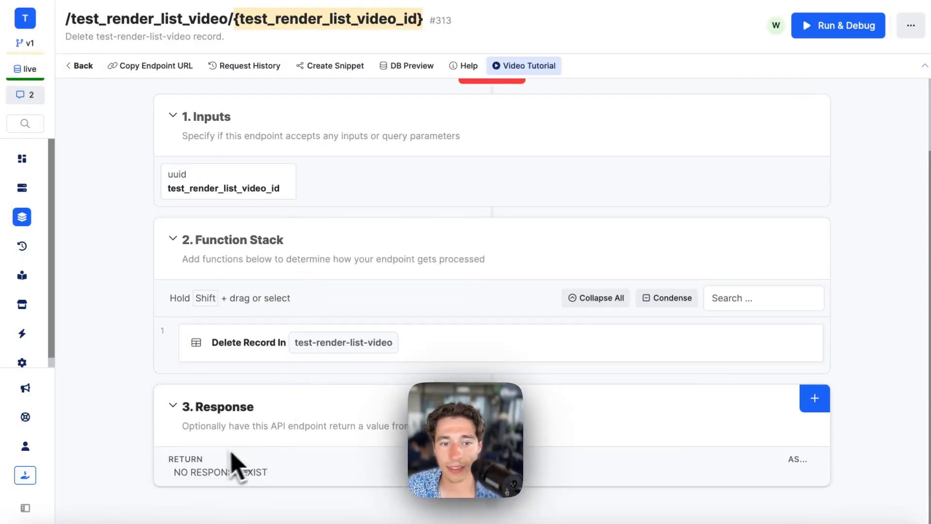
click(808, 405)
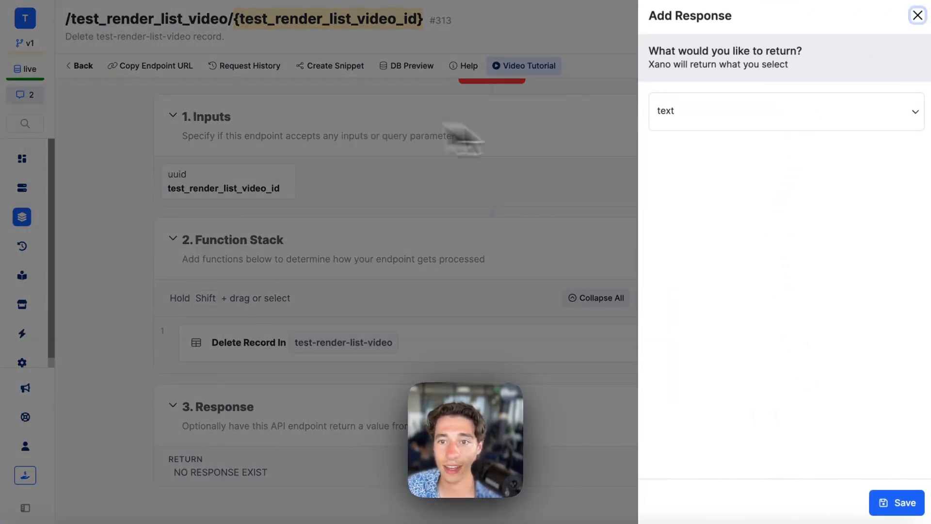
click(681, 119)
click(672, 257)
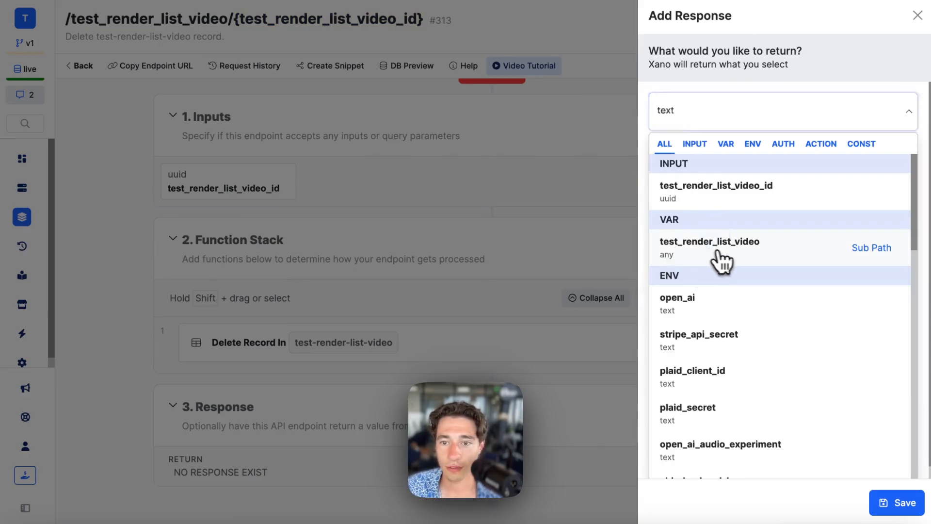
click(790, 121)
click(730, 193)
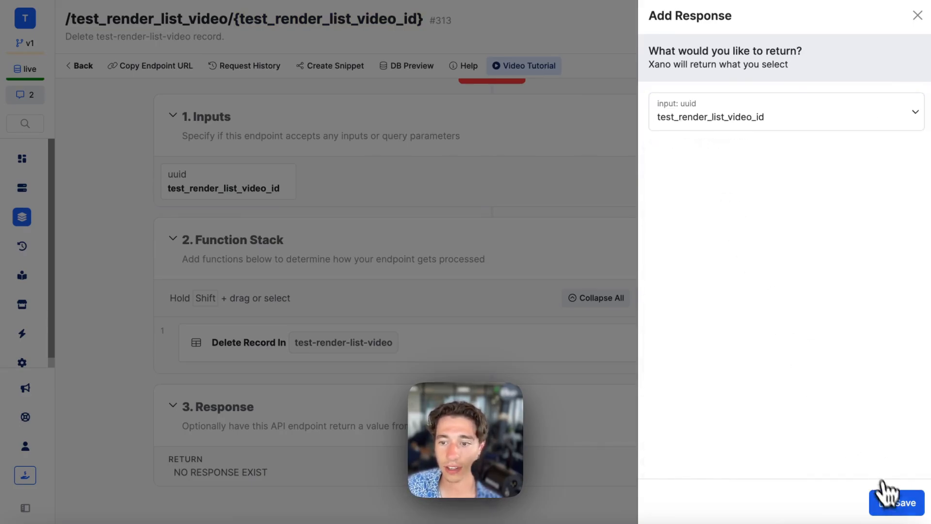
click(890, 499)
click(846, 48)
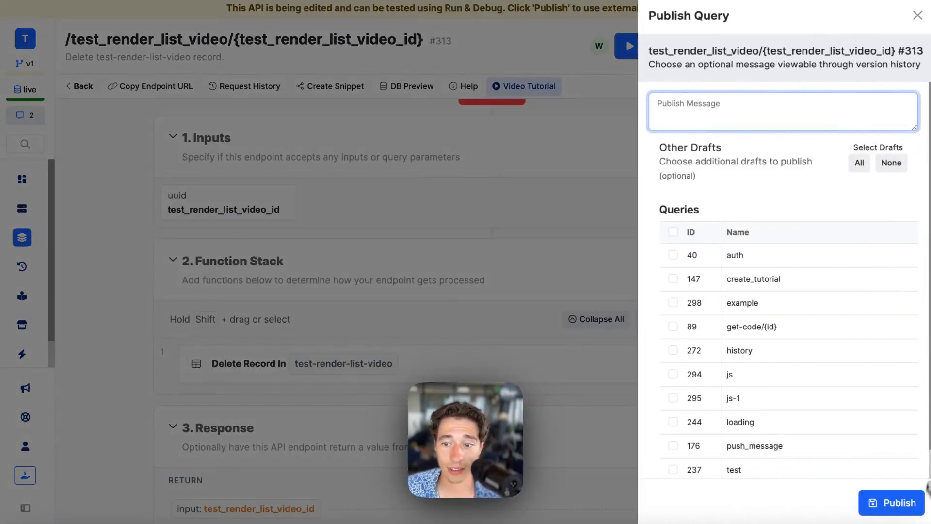
click(892, 502)
Switch to Wized, reload the canvas and run the get_all request to load the updated to-do list.
mouse_move(7, 258)
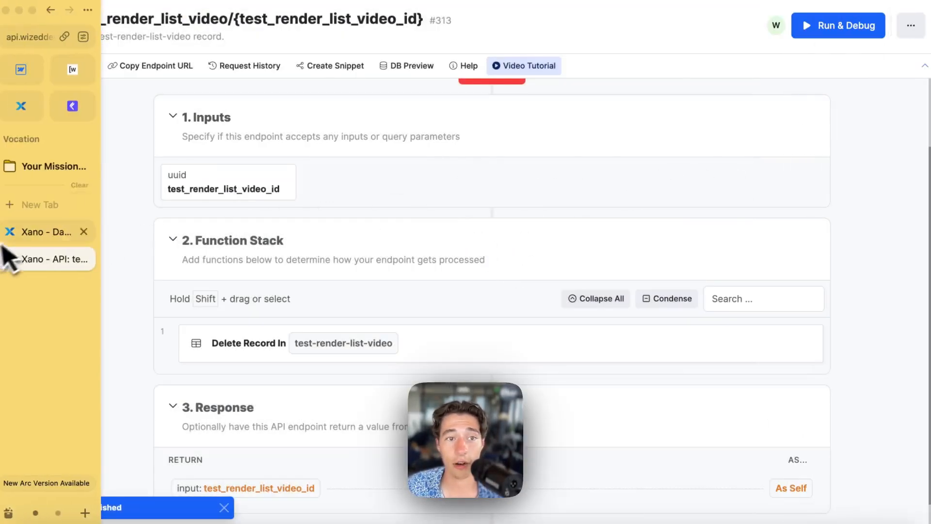
click(72, 69)
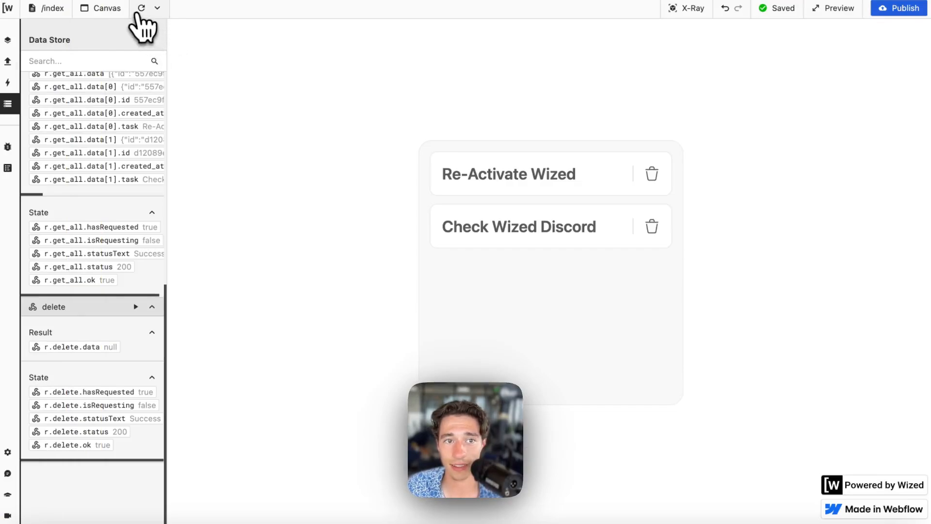
click(141, 8)
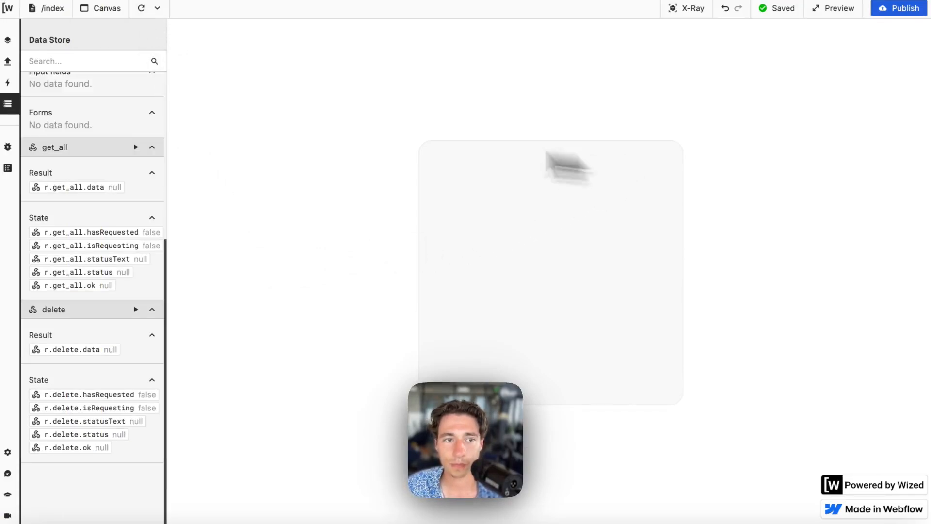
click(135, 309)
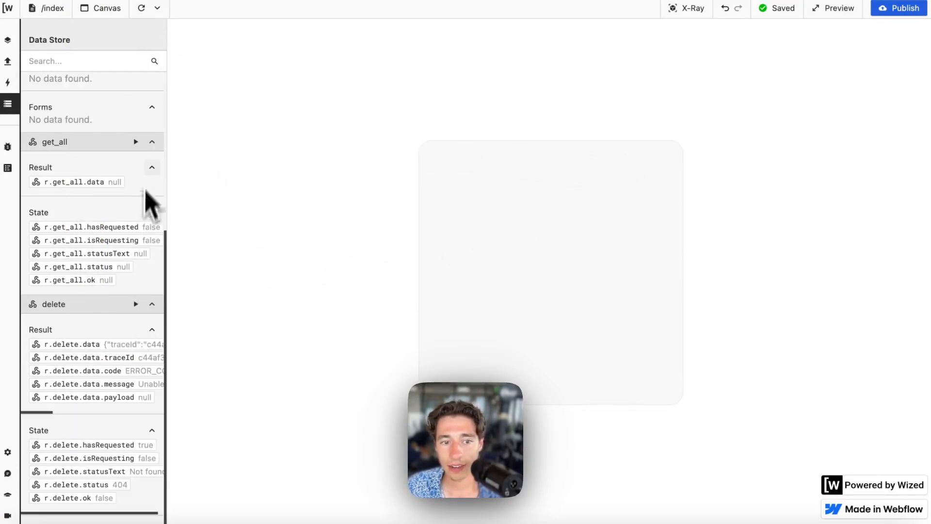
click(135, 141)
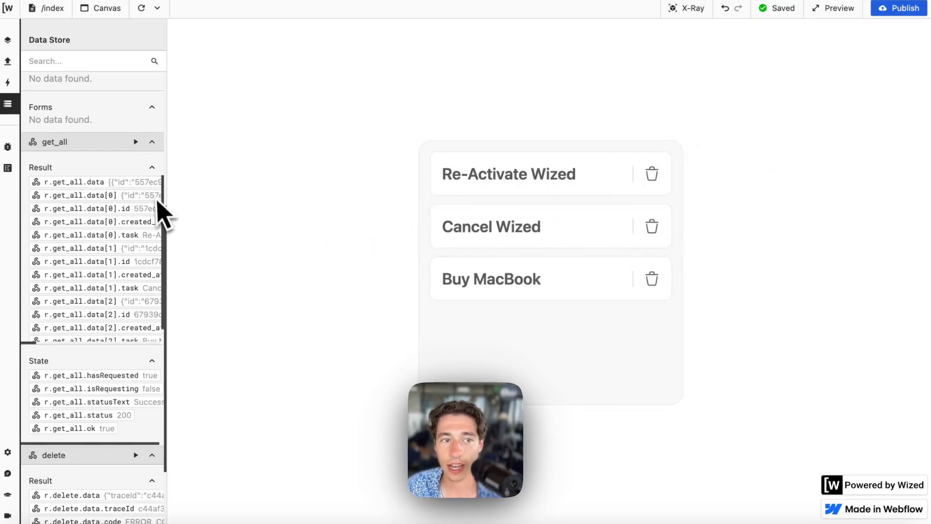
Remove the click action that sets the v.delete_log variable from delete-item, keeping only the delete request action.
click(688, 8)
click(653, 175)
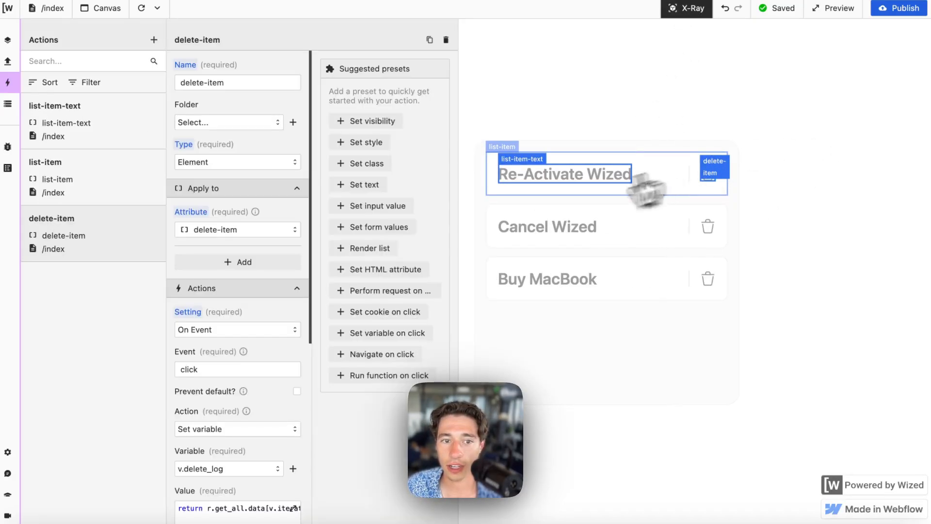
scroll(286, 320, down, 4)
scroll(287, 319, down, 3)
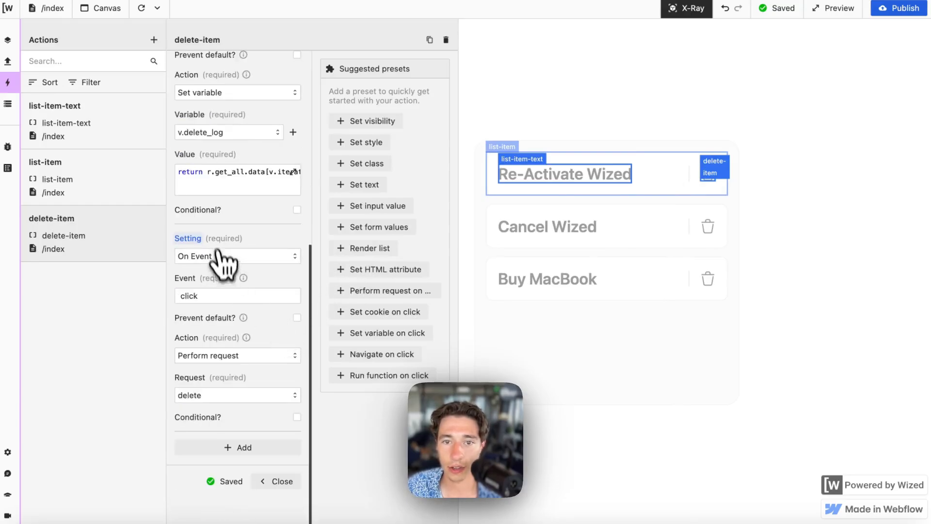
scroll(213, 223, up, 5)
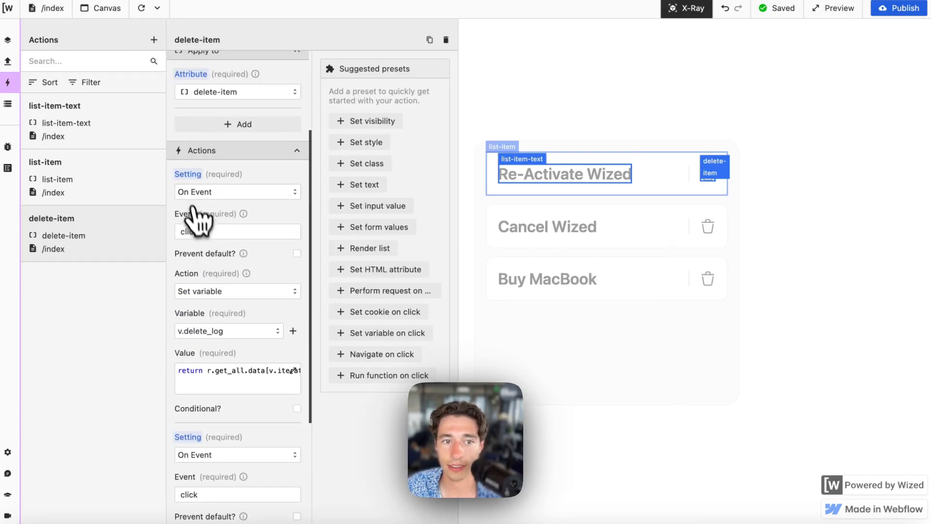
mouse_move(189, 182)
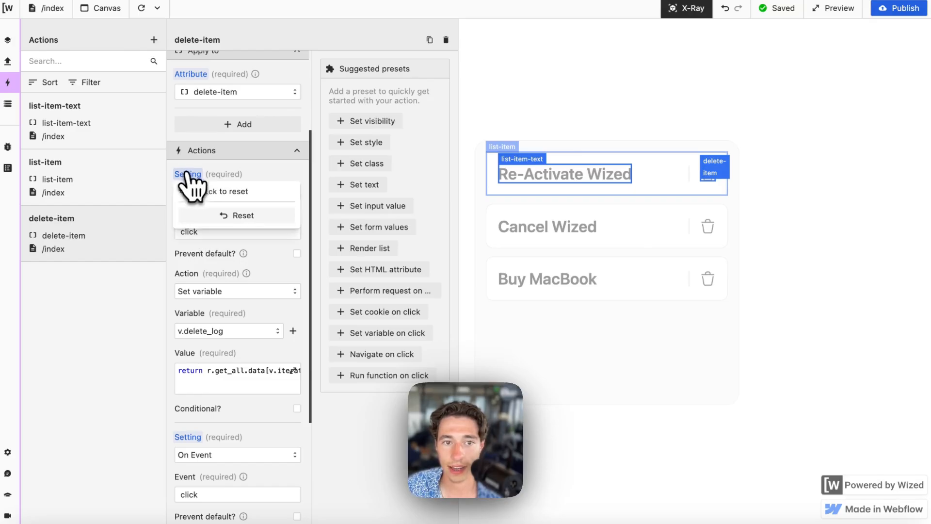
click(220, 216)
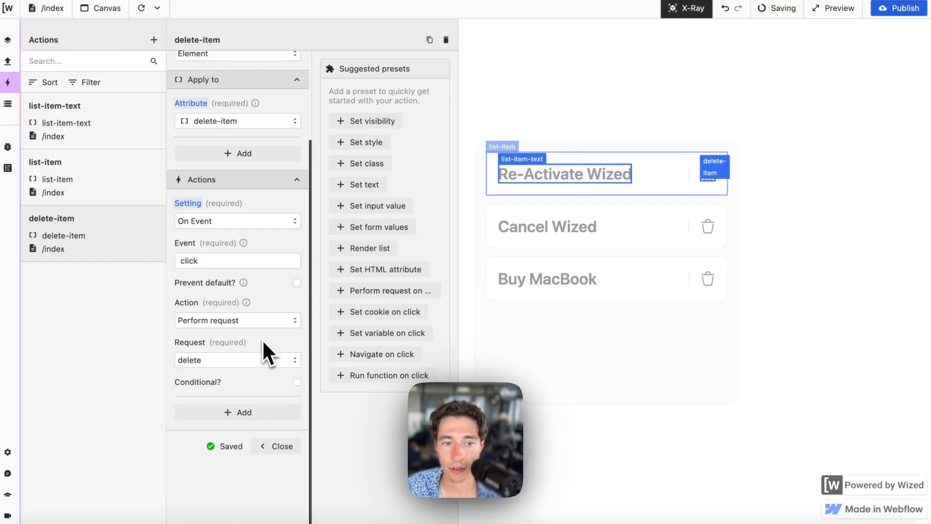
click(283, 447)
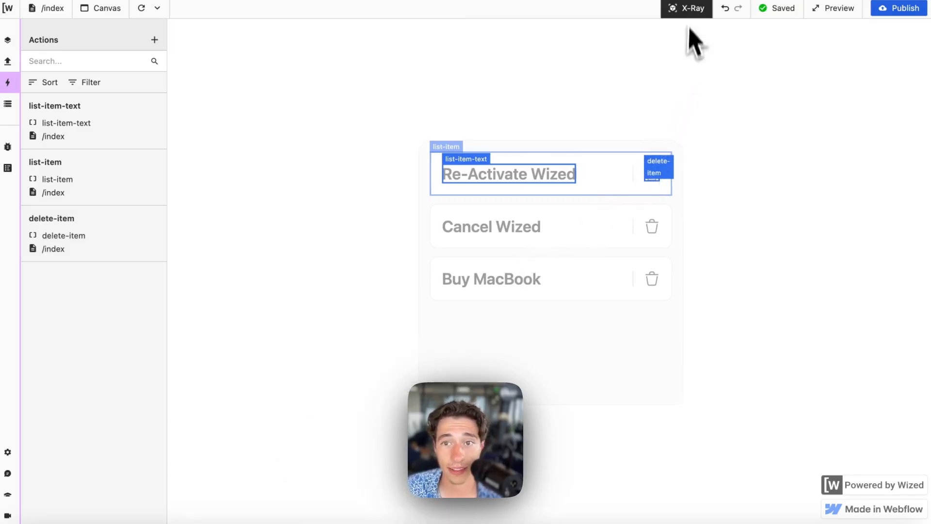
click(686, 7)
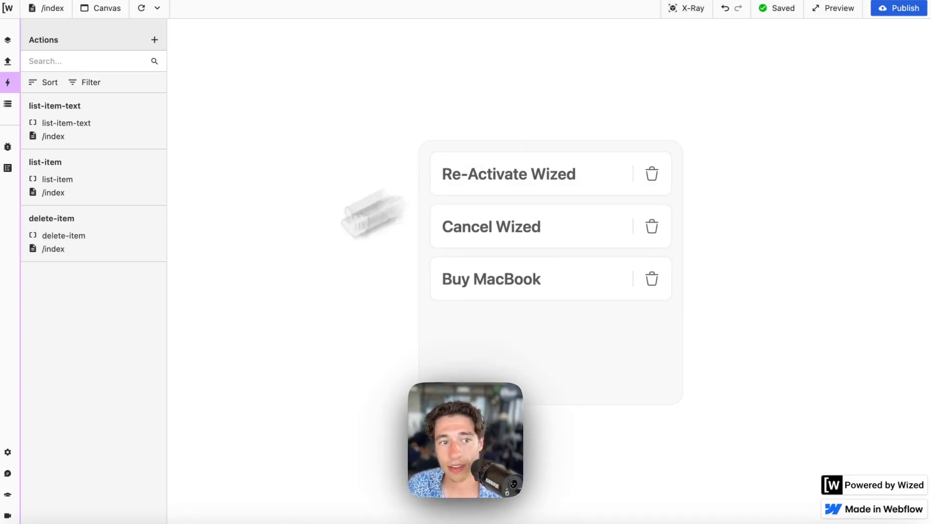
Open the Wized data store, then switch to the Xano database tab and check the id of the "Cancel Wized" record.
click(7, 103)
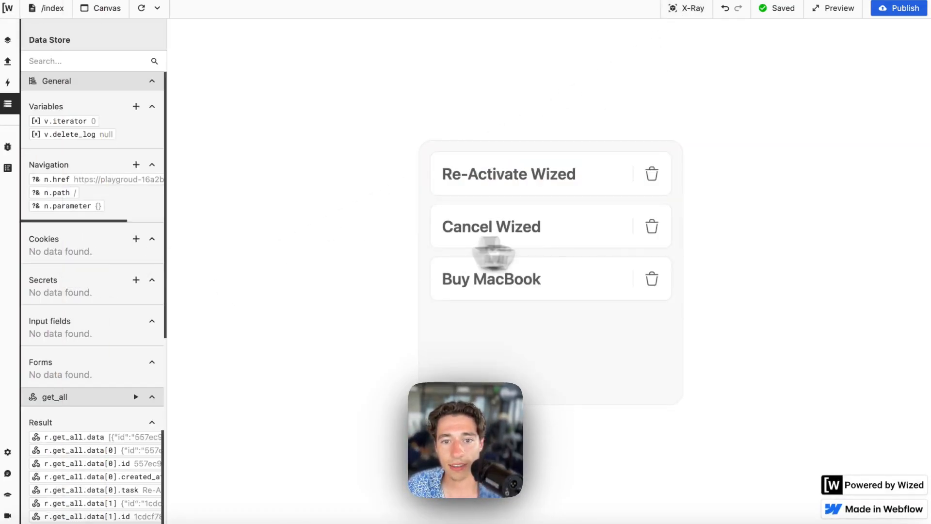
drag(444, 228, 563, 243)
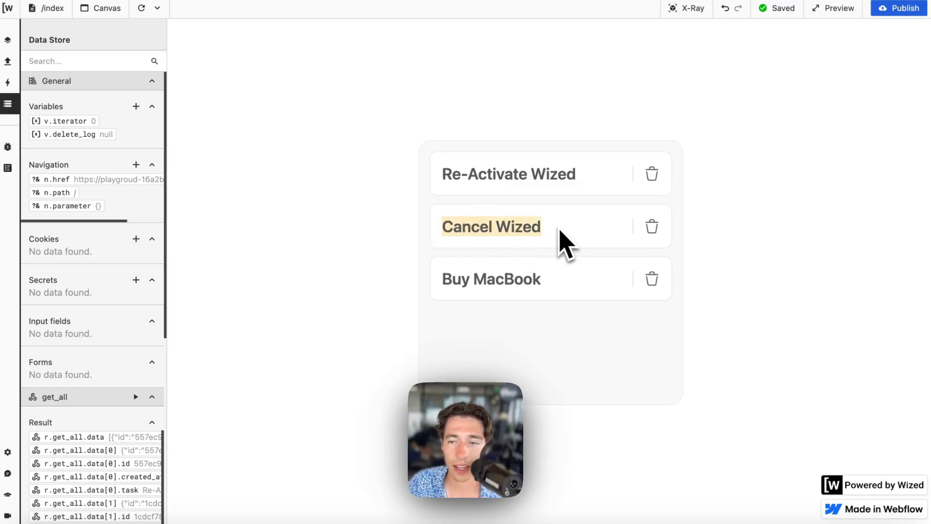
mouse_move(42, 312)
click(31, 235)
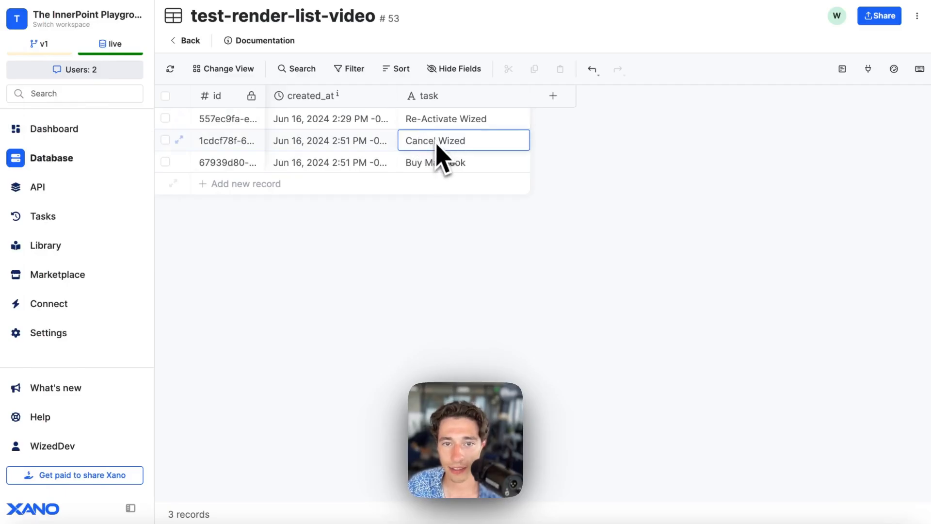
click(76, 76)
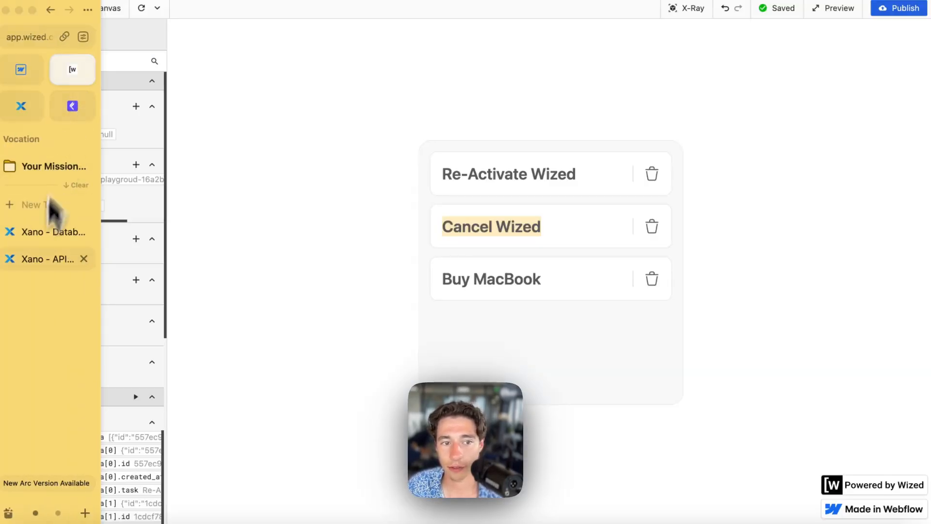
click(36, 260)
click(40, 234)
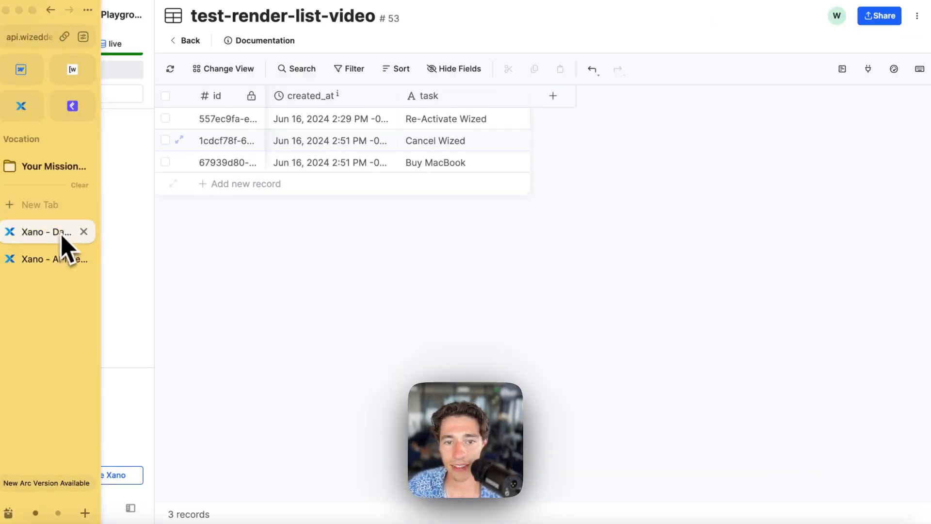
click(206, 145)
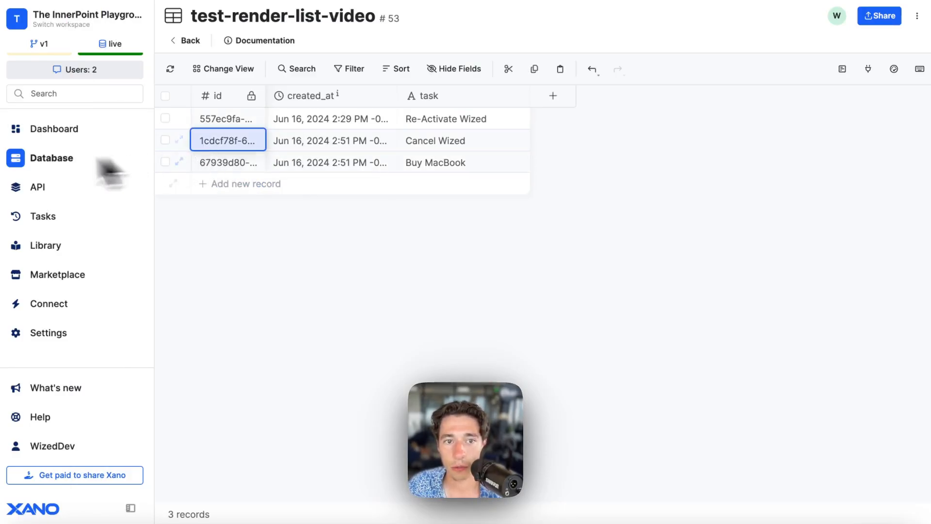
Switch back to Wized and delete the "Cancel Wized" item with its trash icon while viewing the delete request's data.
click(68, 109)
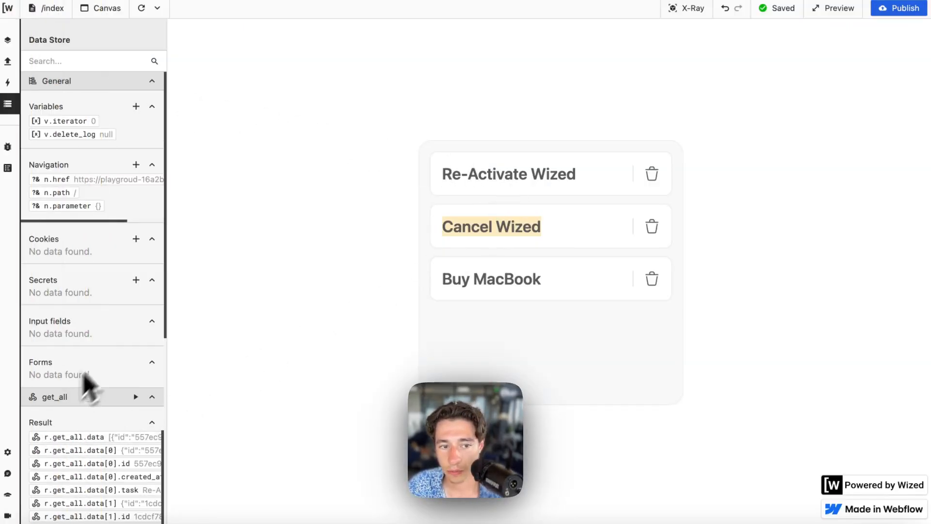
scroll(107, 364, down, 10)
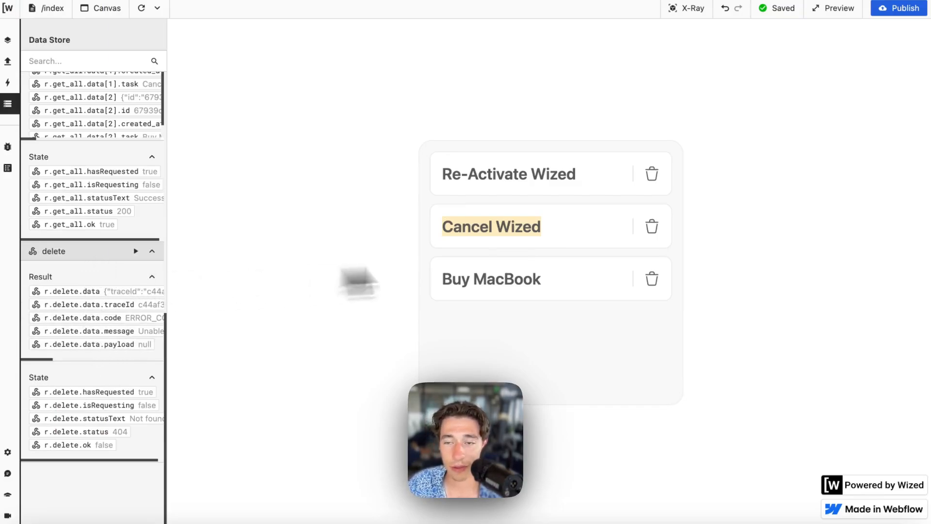
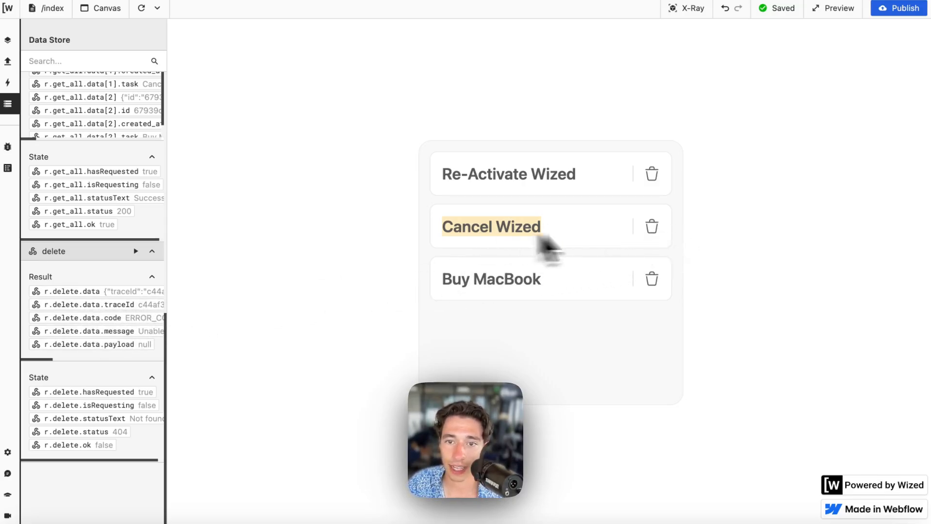
click(652, 231)
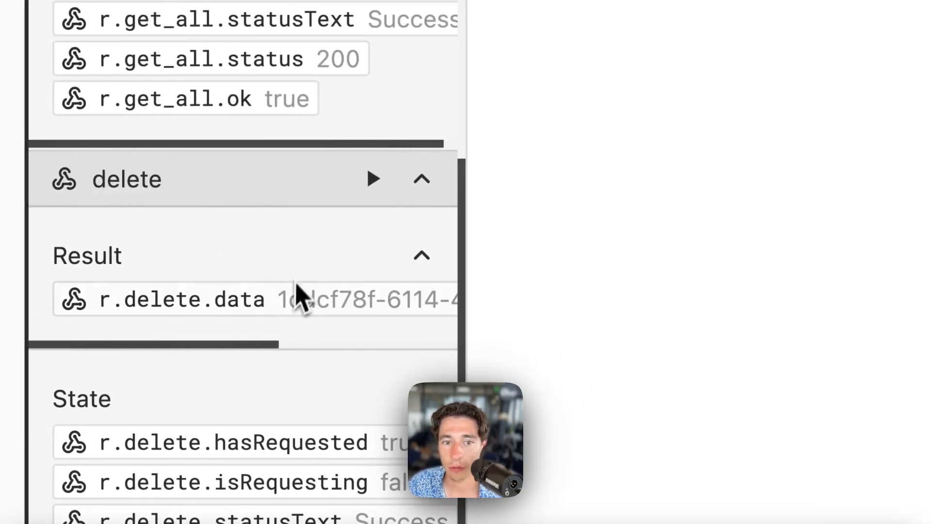
Switch to the Xano database tab and refresh the test-render-list-video table to check the "Cancel Wized" record.
click(51, 260)
click(49, 233)
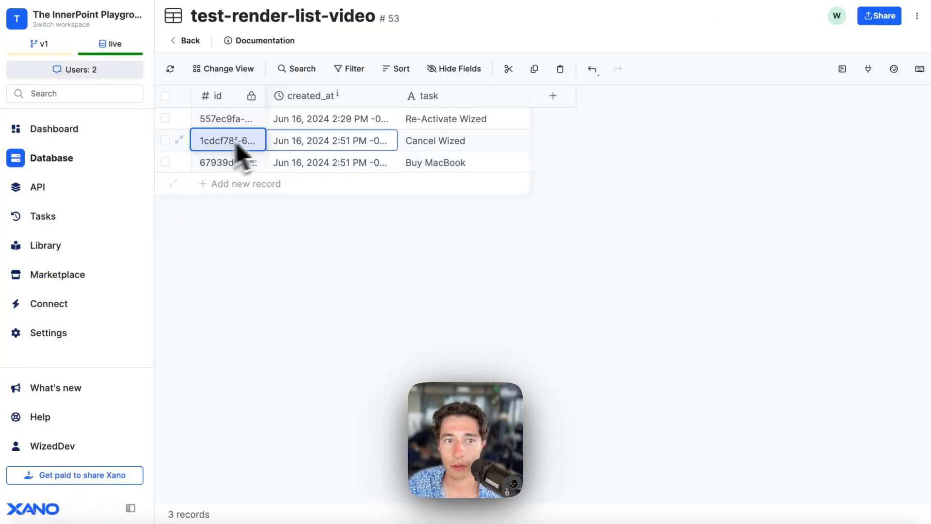
click(171, 69)
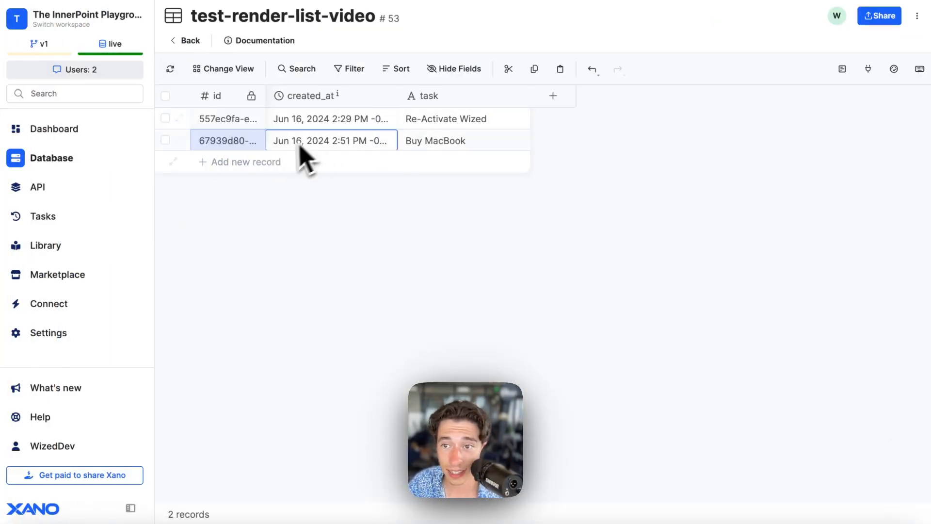
Switch to Wized and review the URL endpoints of the get_all and delete requests, including the r.get_all.data[v.iterator].id part.
mouse_move(69, 129)
click(73, 73)
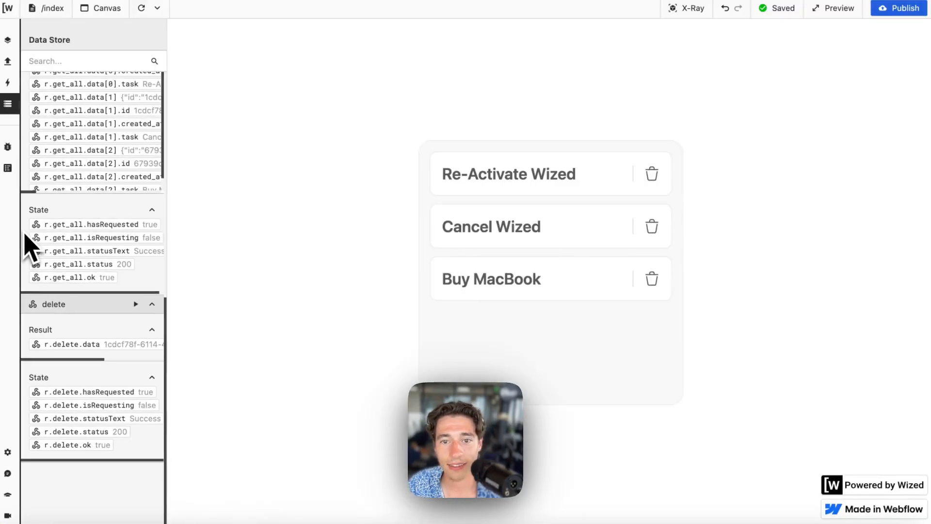
click(696, 8)
click(691, 10)
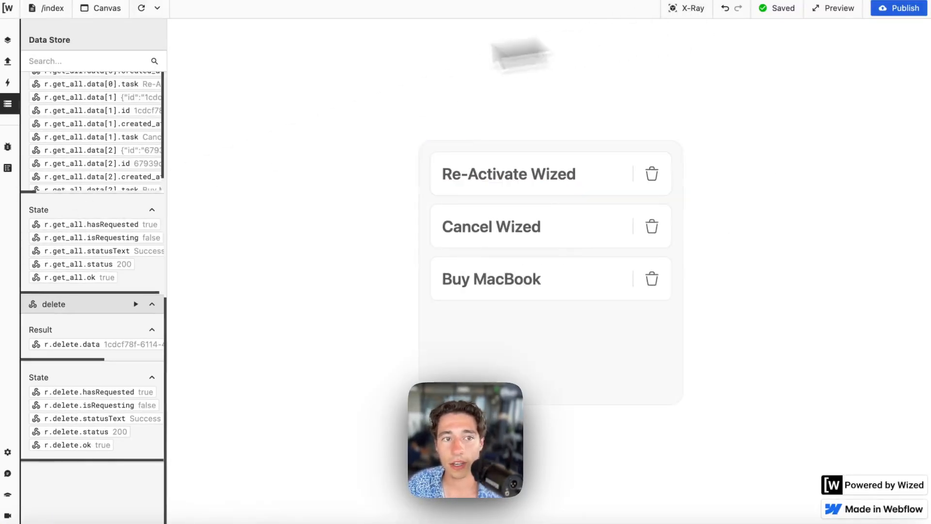
click(19, 62)
click(119, 125)
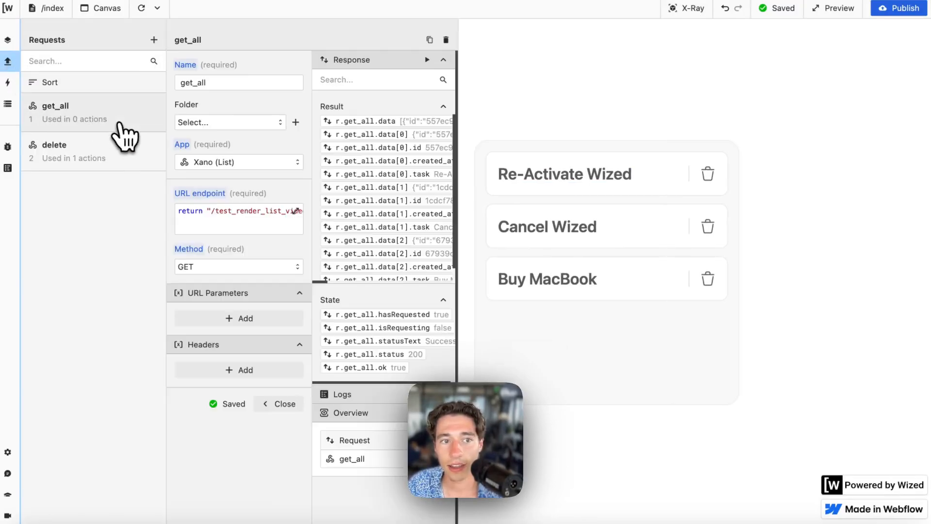
click(256, 220)
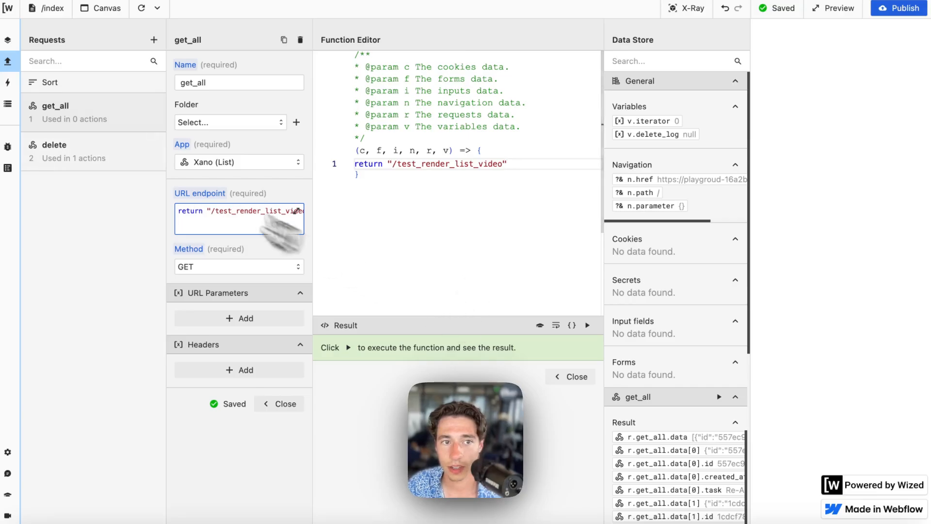
click(129, 160)
scroll(558, 165, right, 5)
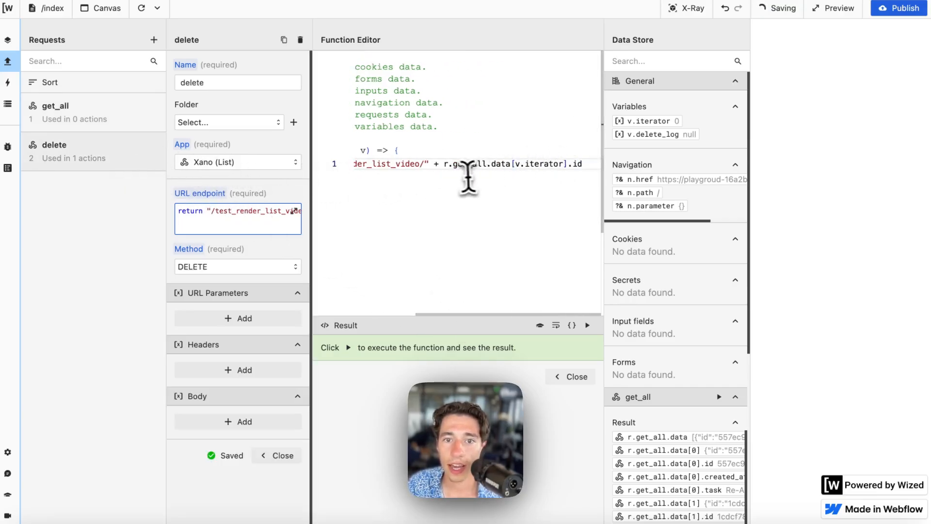
drag(445, 165, 598, 165)
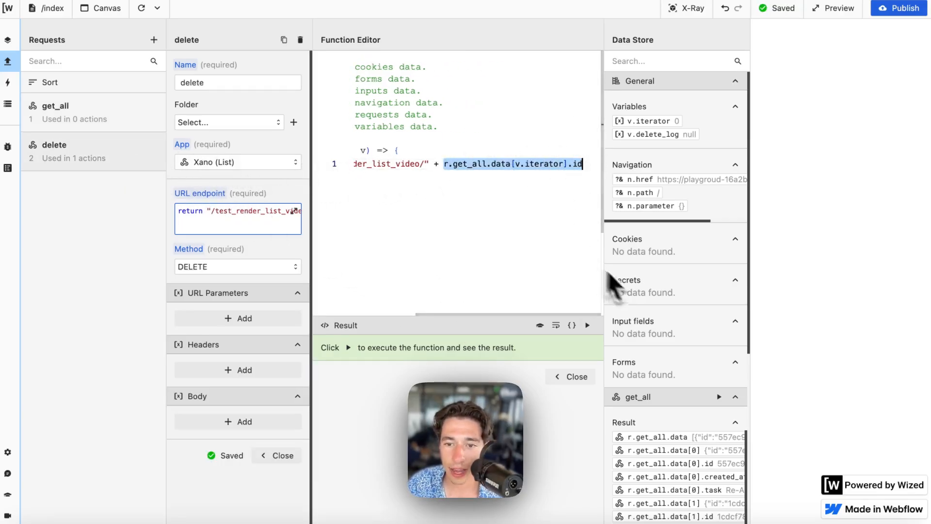
scroll(621, 272, down, 2)
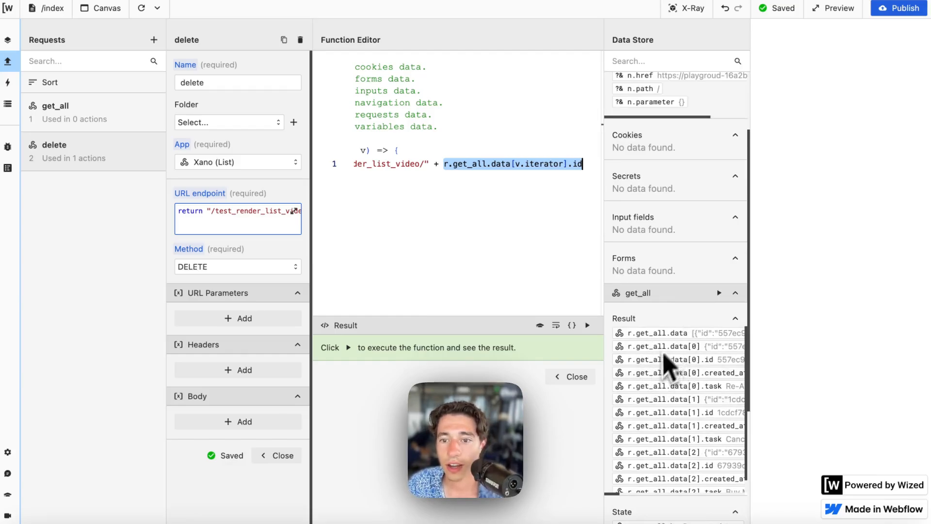
click(574, 376)
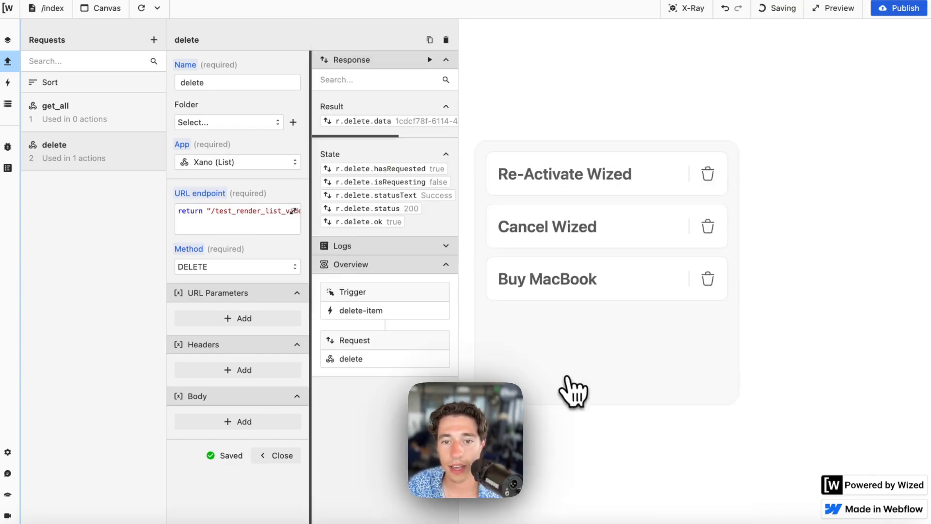
Review the render list settings of the list-item action and the click event that performs the delete request in delete-item.
click(687, 9)
click(502, 172)
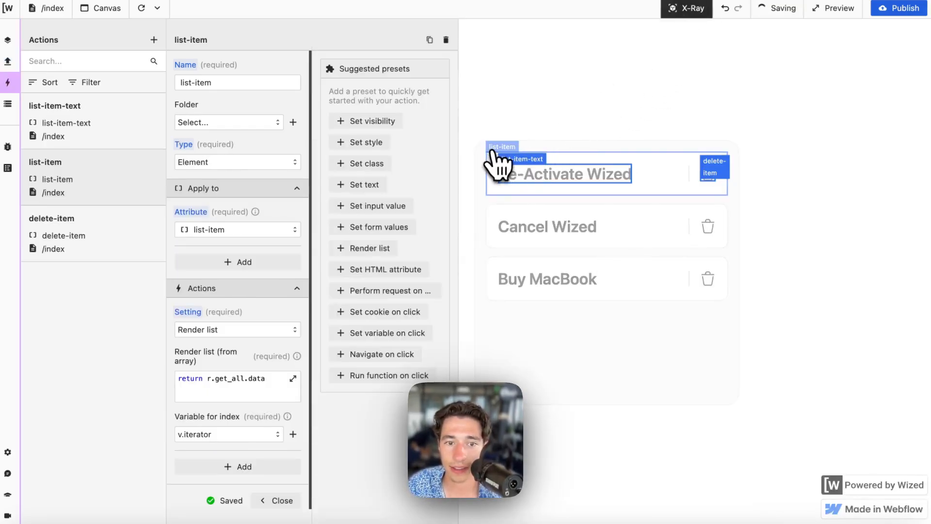
click(274, 497)
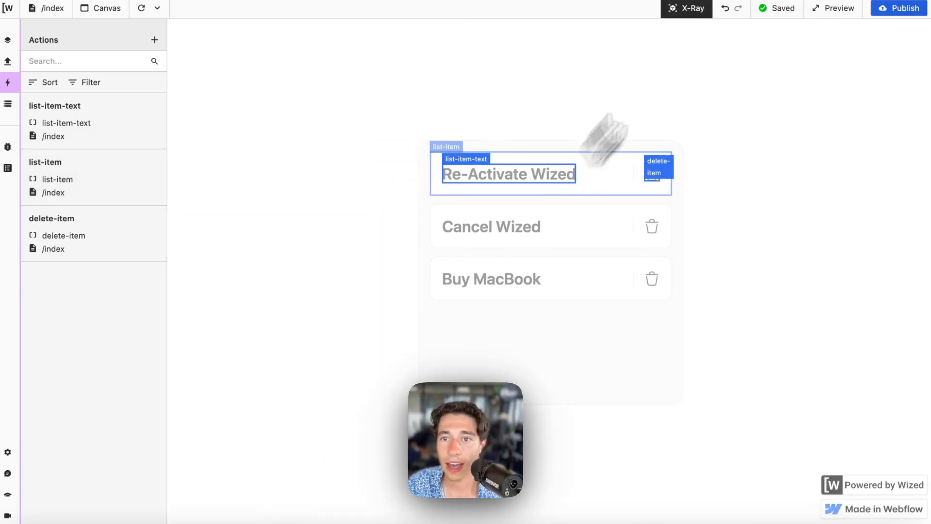
click(699, 10)
click(698, 11)
click(672, 173)
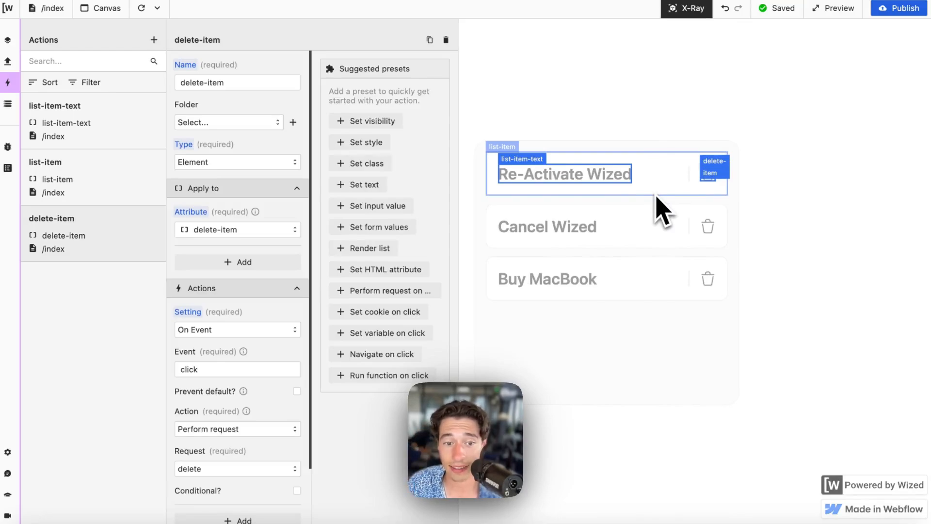
scroll(291, 350, down, 4)
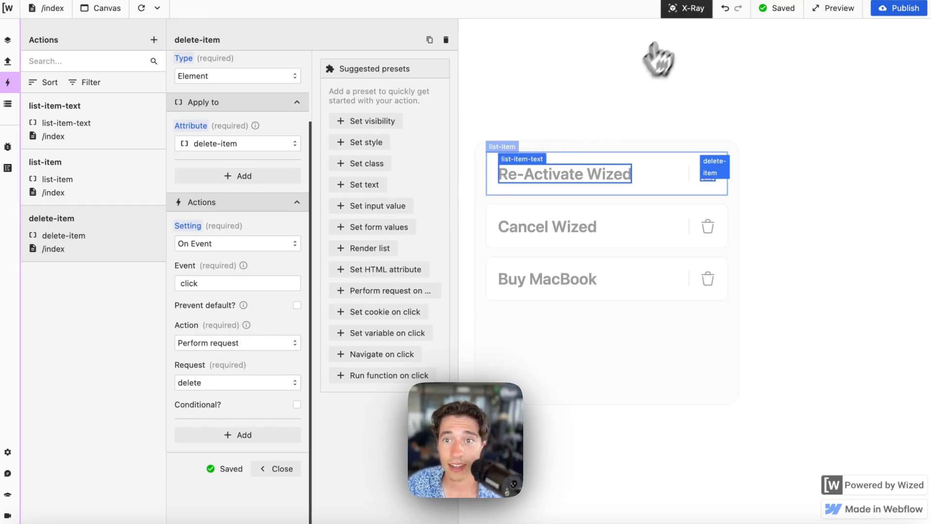
click(686, 10)
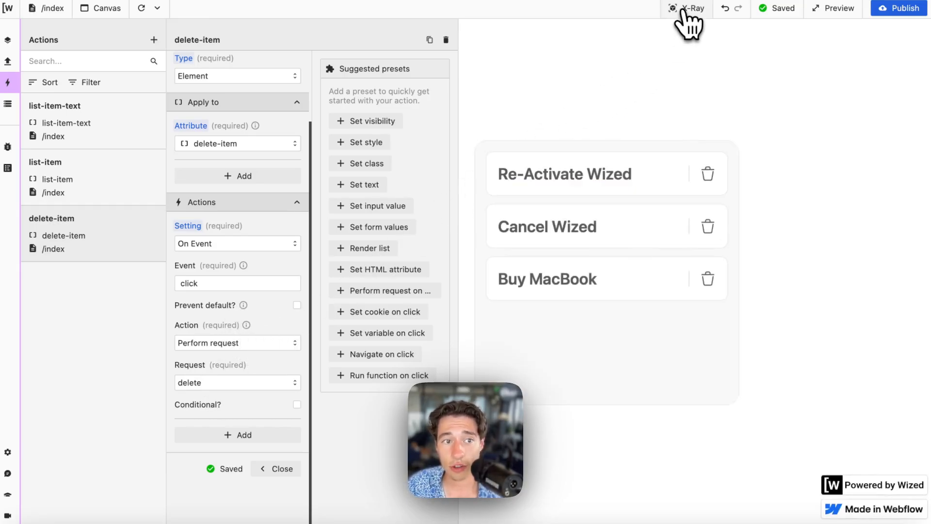
Open the delete request's URL endpoint code and highlight the r.get_all.data[v.iterator].id expression.
click(7, 61)
click(106, 151)
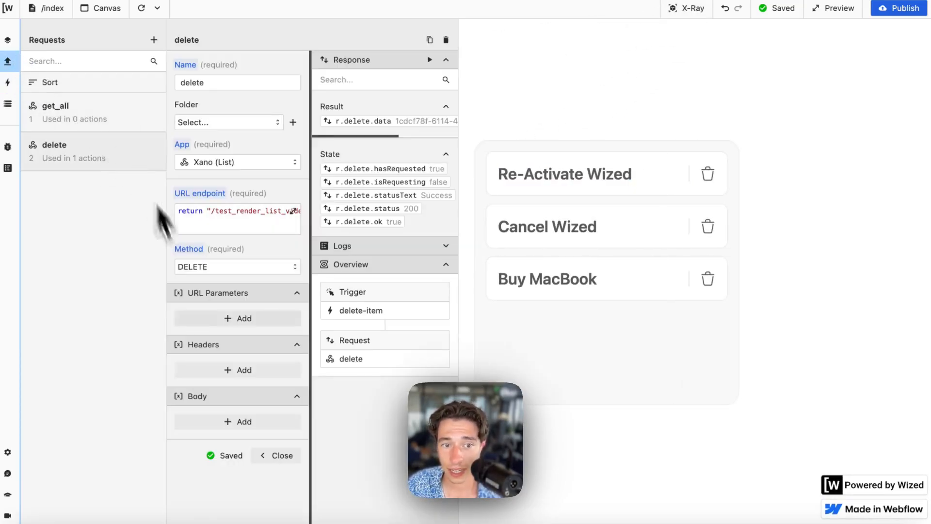
click(245, 229)
scroll(526, 177, right, 3)
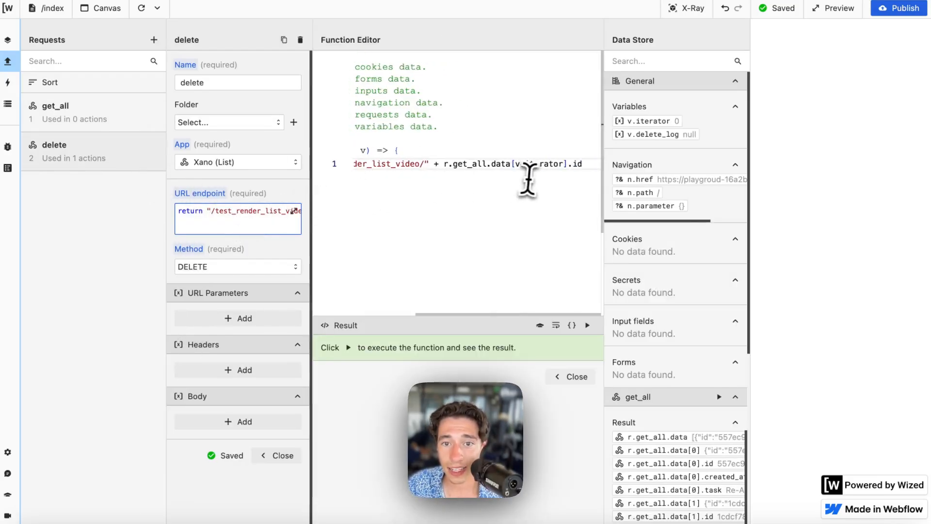
drag(438, 166, 661, 168)
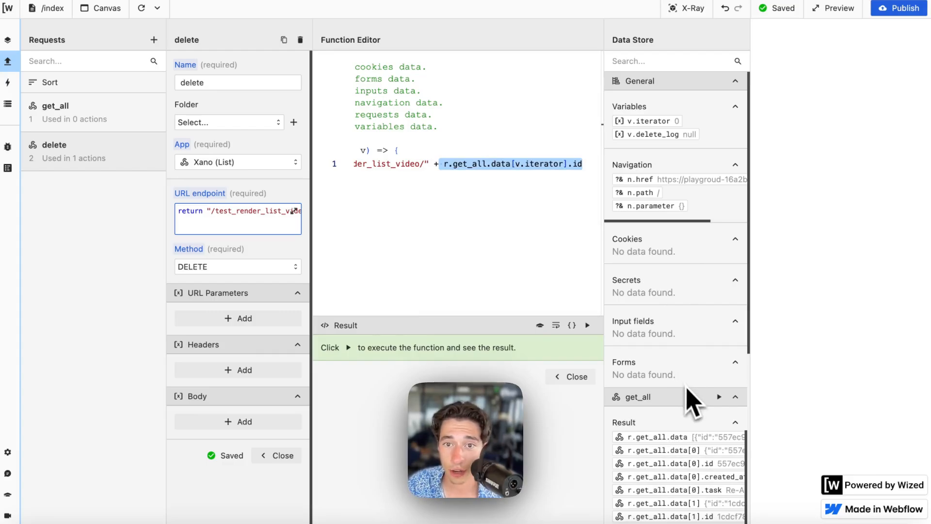
Highlight v.iterator in the delete request's URL endpoint code and close the function editor.
click(518, 165)
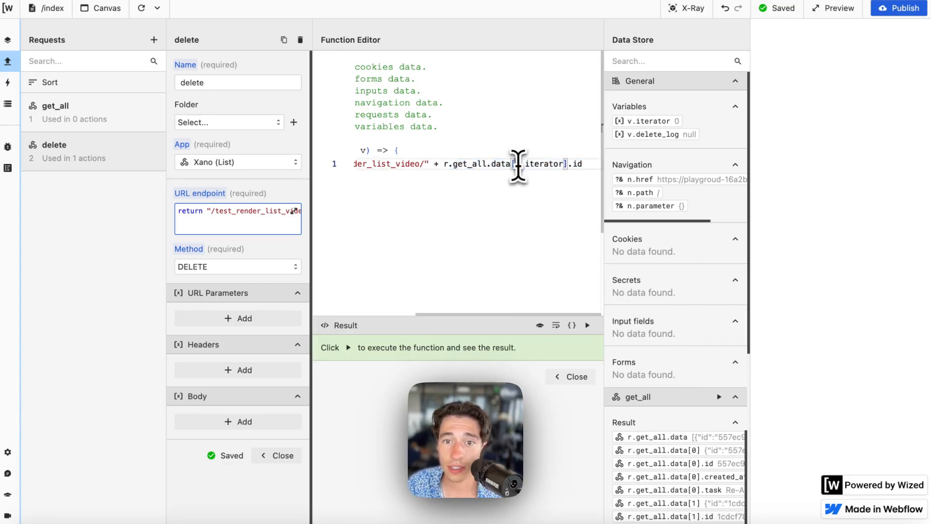
drag(516, 165, 567, 164)
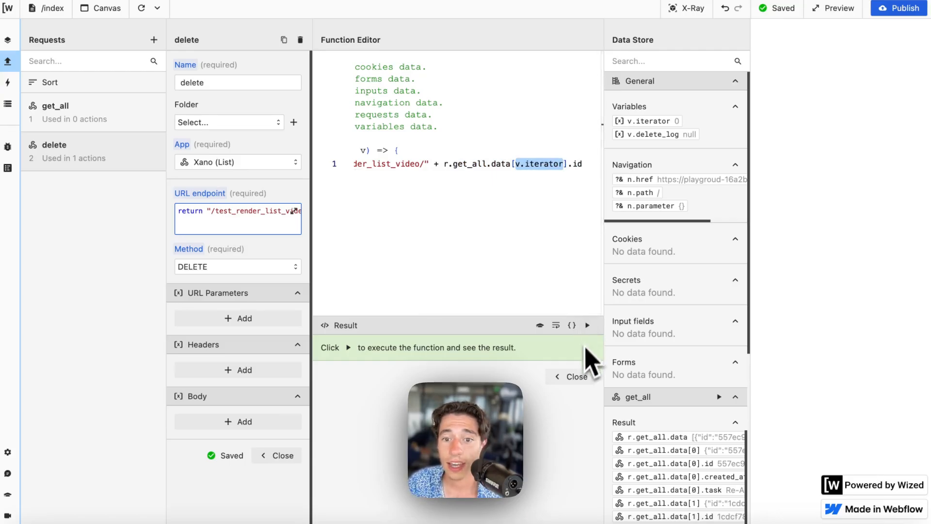
click(572, 377)
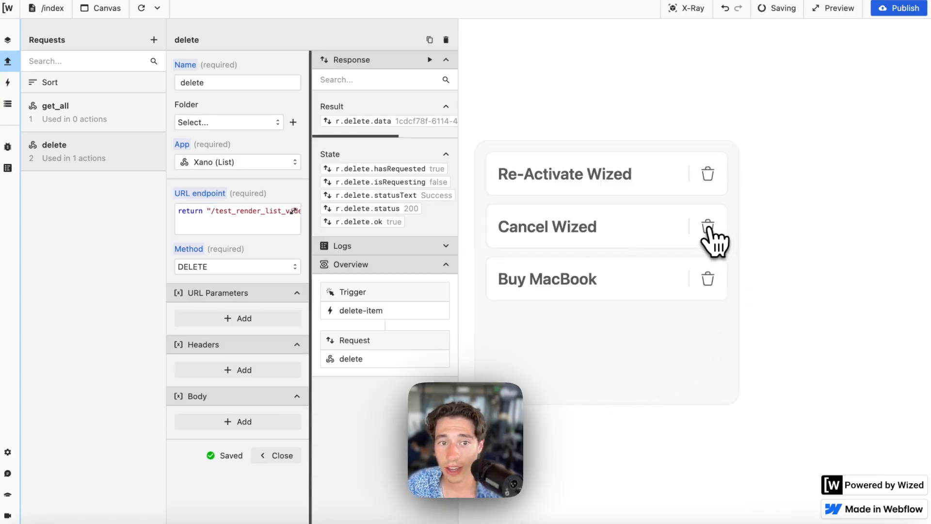
Reopen the delete request's endpoint code, highlight v.iterator, and compare it with the indexed get_all result entries in the Data Store.
click(294, 211)
click(524, 181)
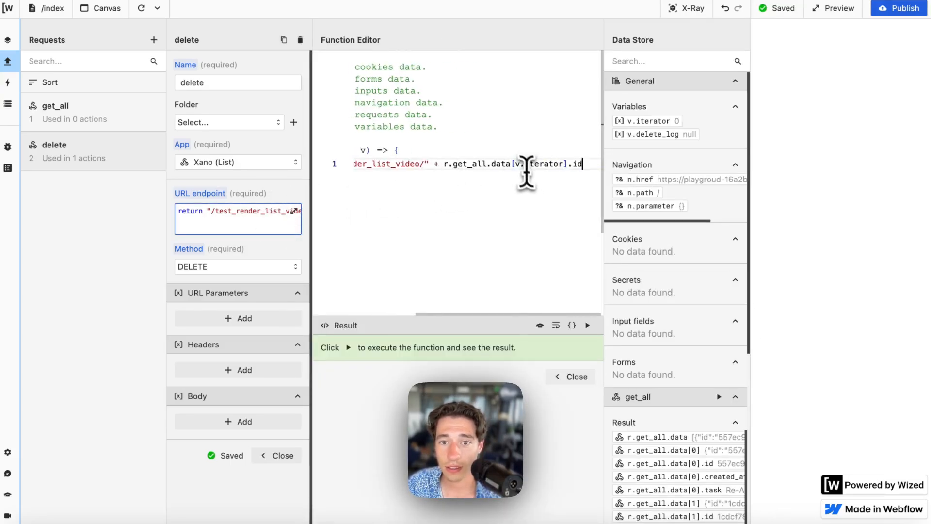
drag(515, 164, 564, 163)
scroll(670, 264, down, 5)
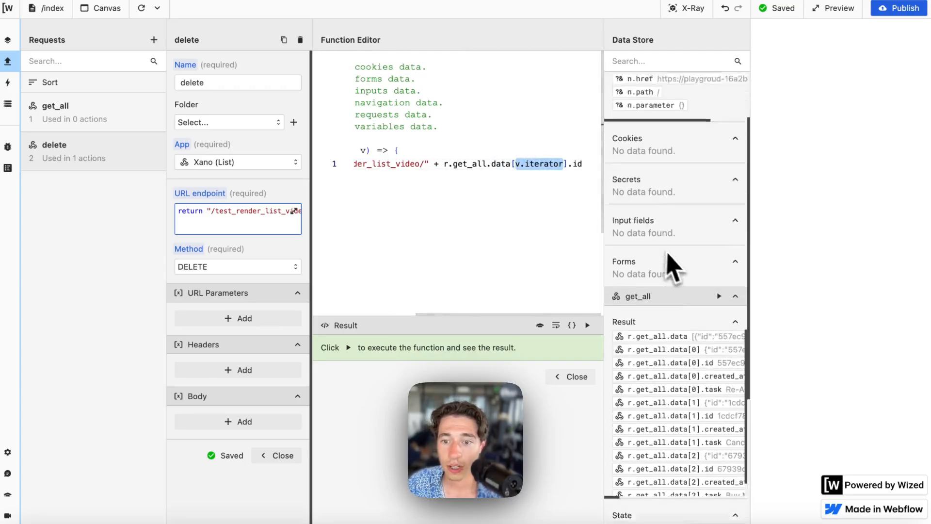
scroll(688, 271, right, 1)
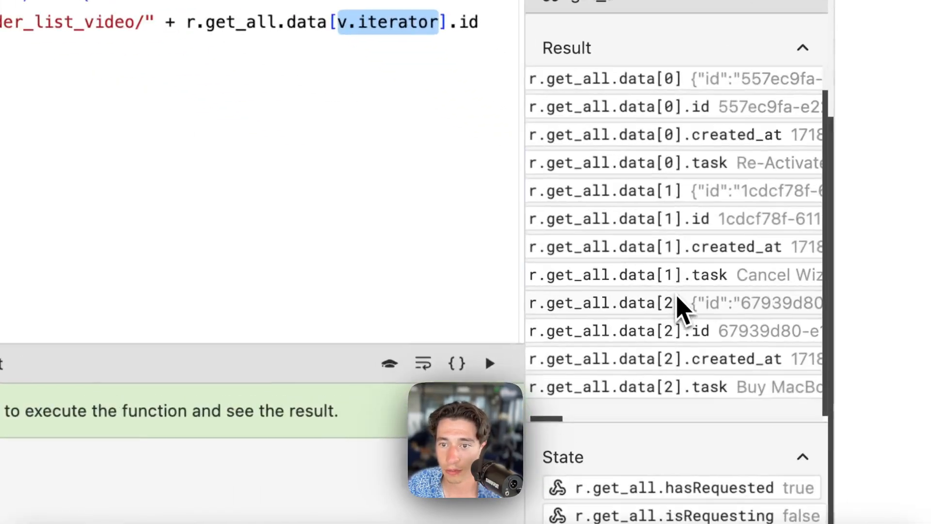
scroll(684, 301, down, 1)
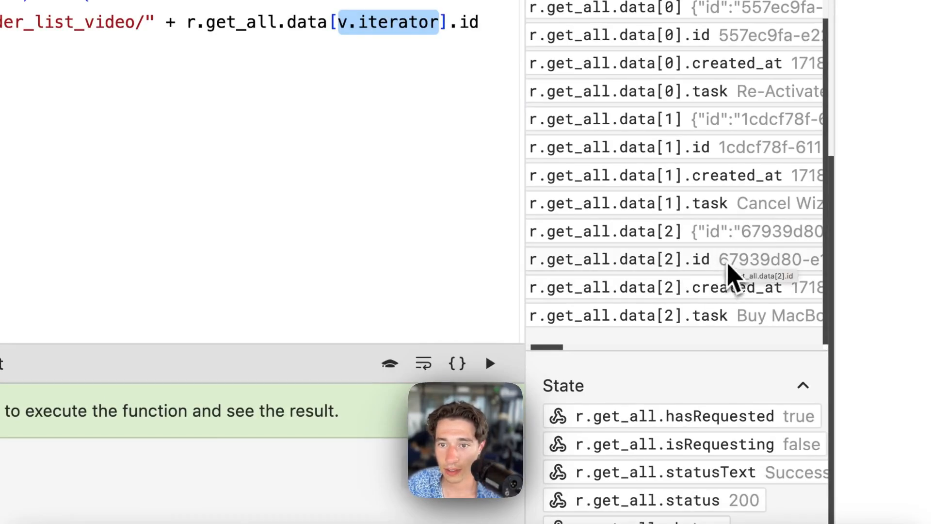
scroll(522, 277, down, 5)
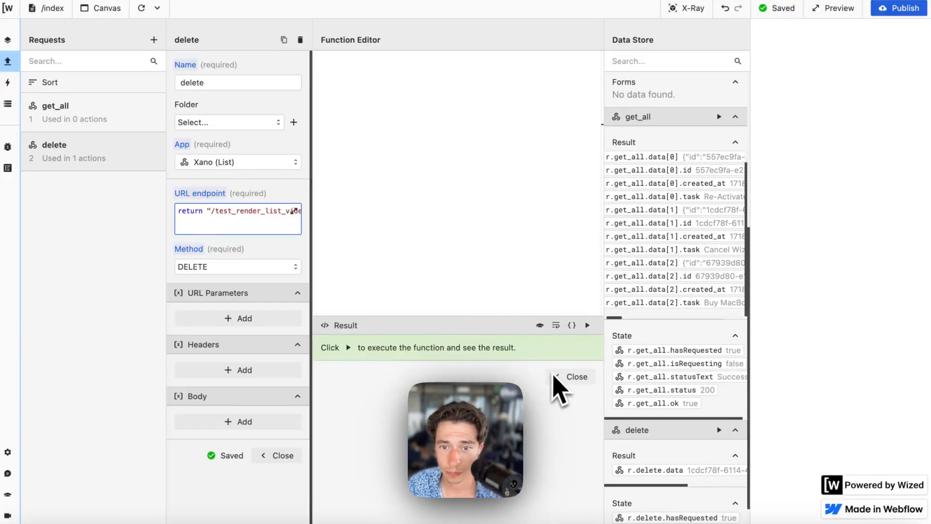
scroll(488, 338, up, 5)
click(584, 377)
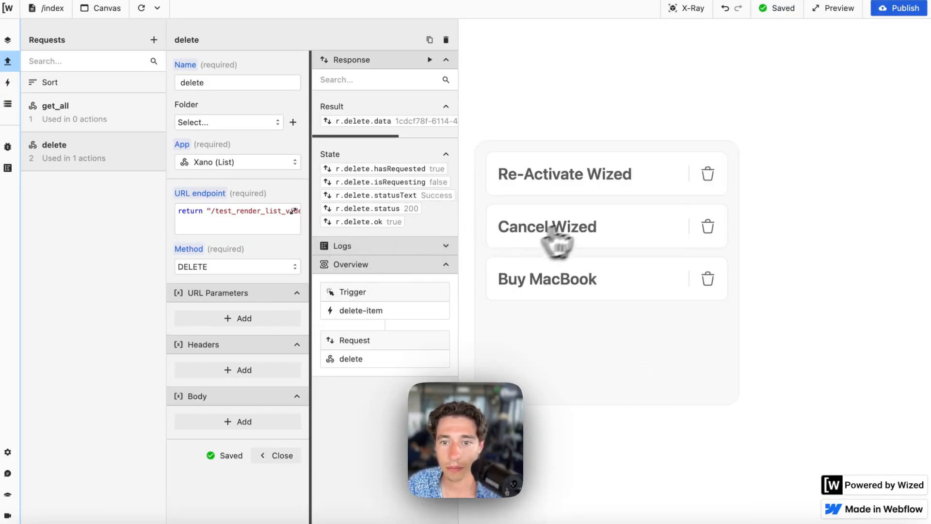
Reload the app canvas, run the get_all request, and examine the returned record ids.
click(141, 9)
click(155, 114)
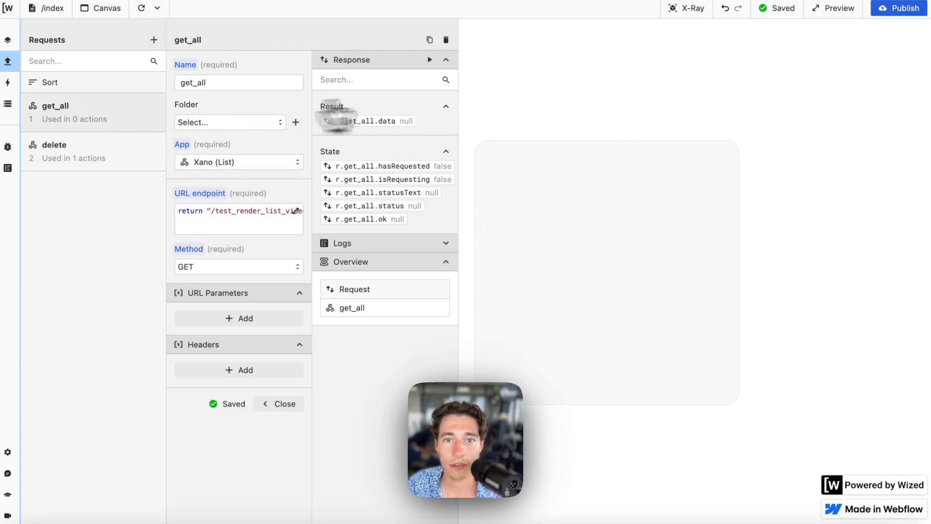
click(430, 59)
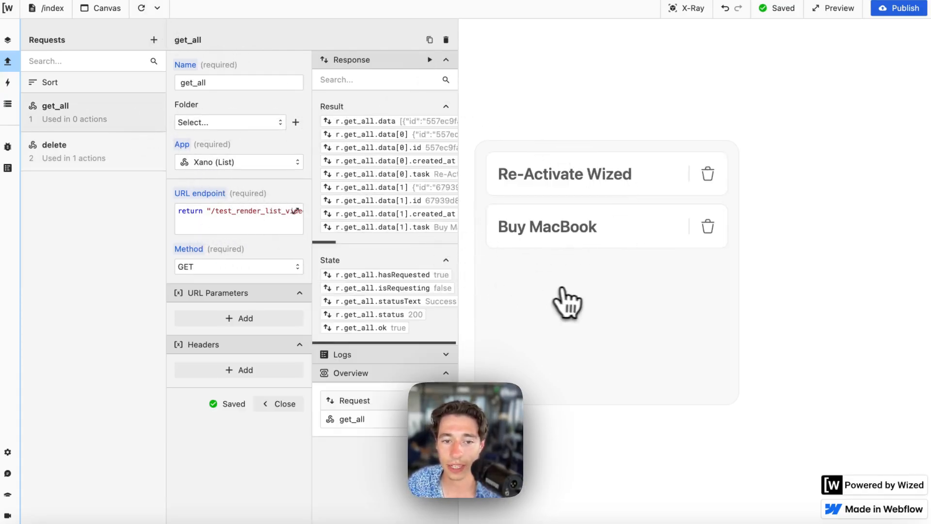
scroll(416, 208, right, 3)
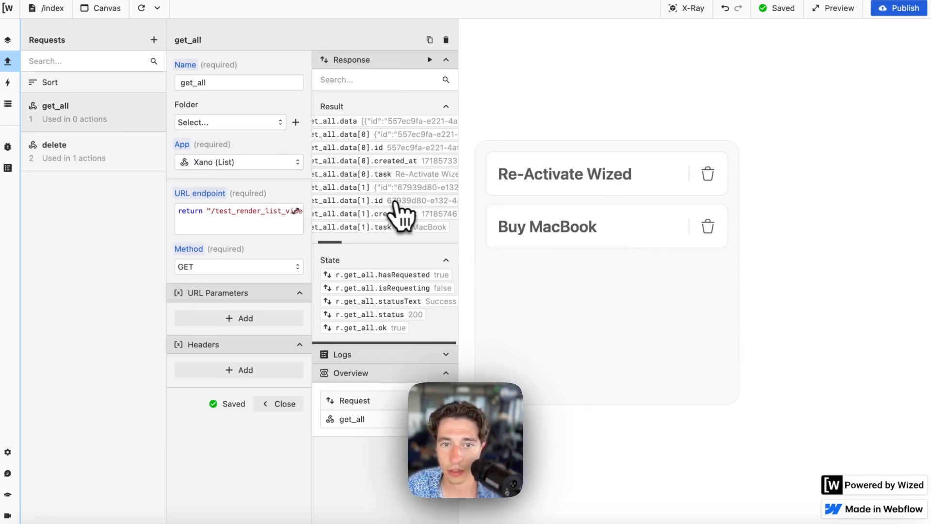
Turn on X-Ray, open the list-item action, and execute its render list function return r.get_all.data.
click(8, 83)
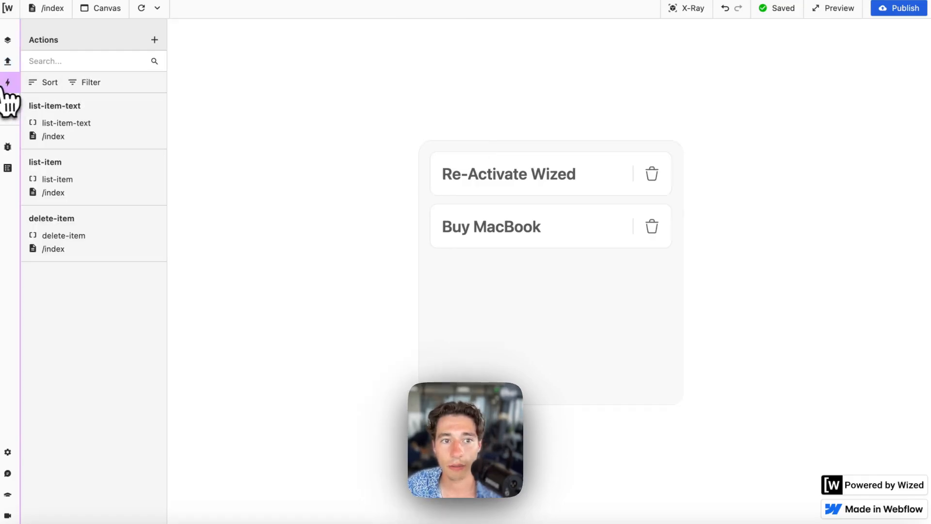
click(685, 8)
click(445, 147)
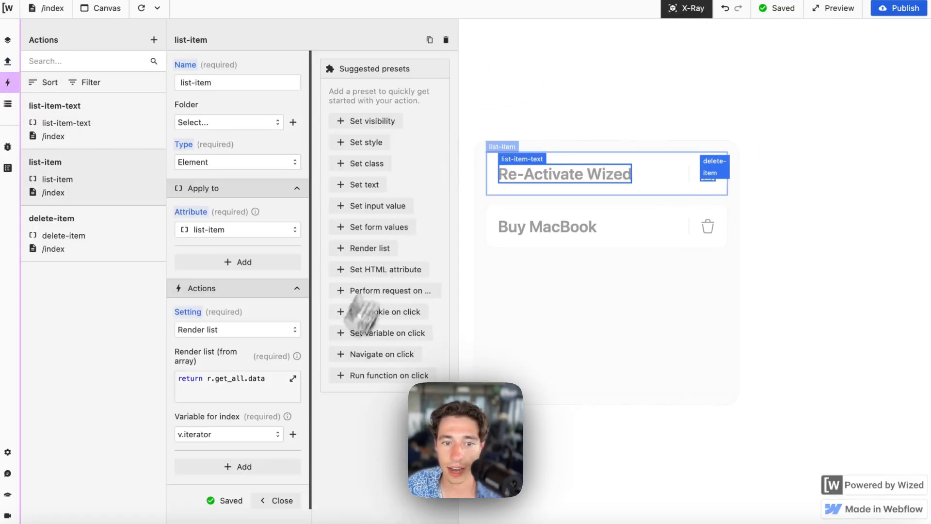
click(250, 388)
click(587, 326)
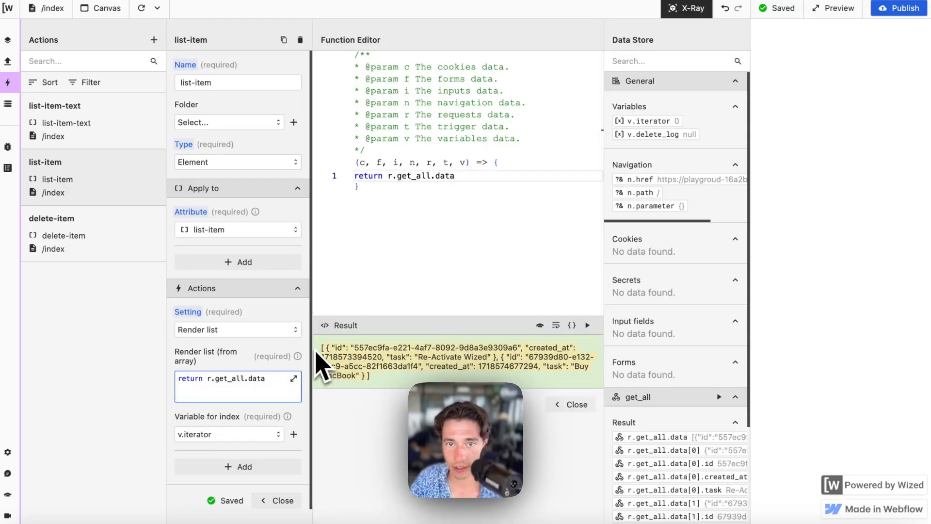
Format the copied get_all array with the JSON Pretty Print site in a new tab and highlight part of the second record's id.
mouse_move(31, 300)
click(35, 208)
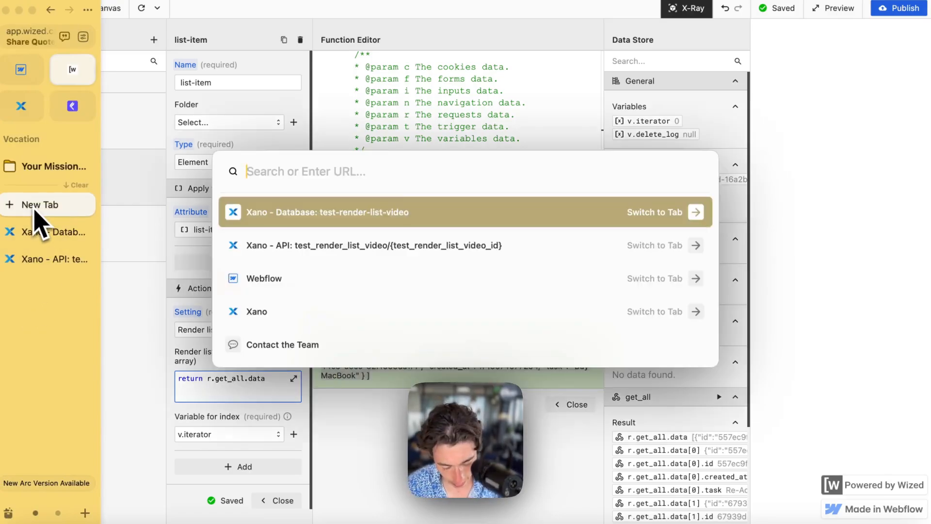
text(json p)
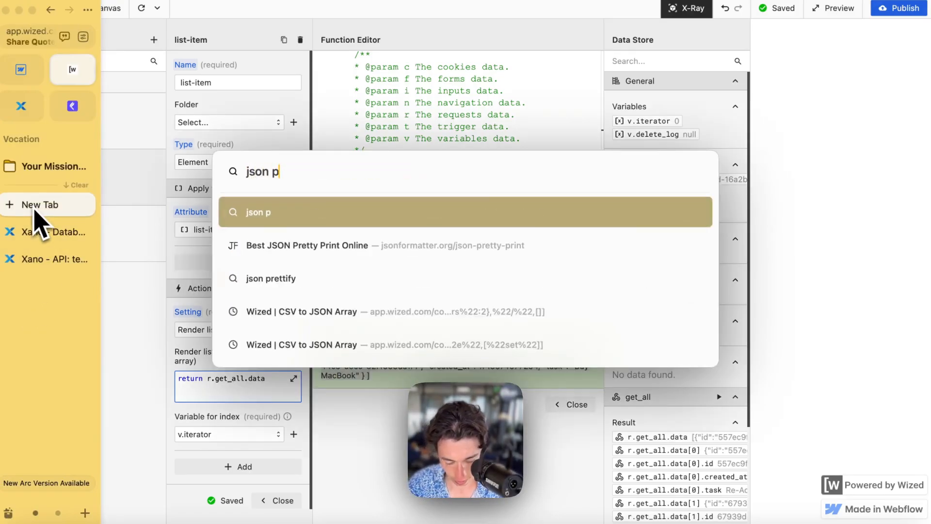
text(r)
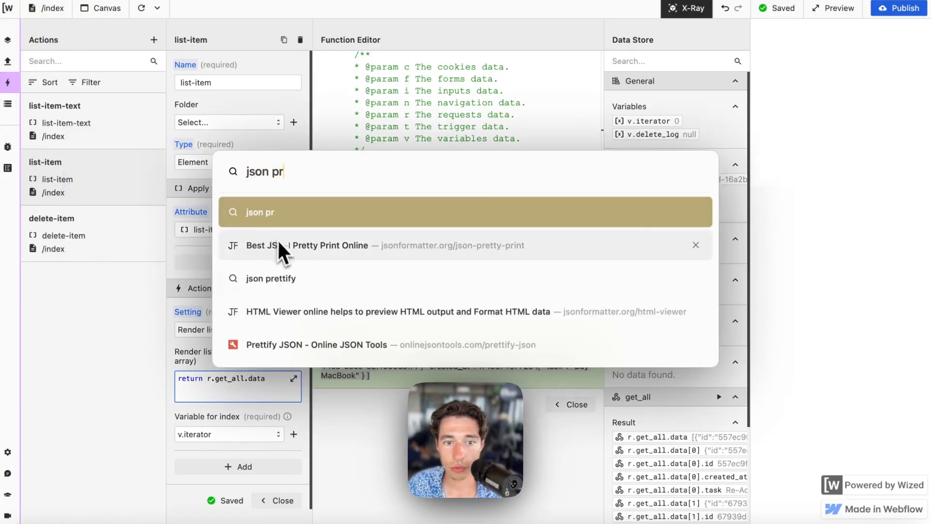
click(278, 240)
key(ctrl+a)
key(BackSpace)
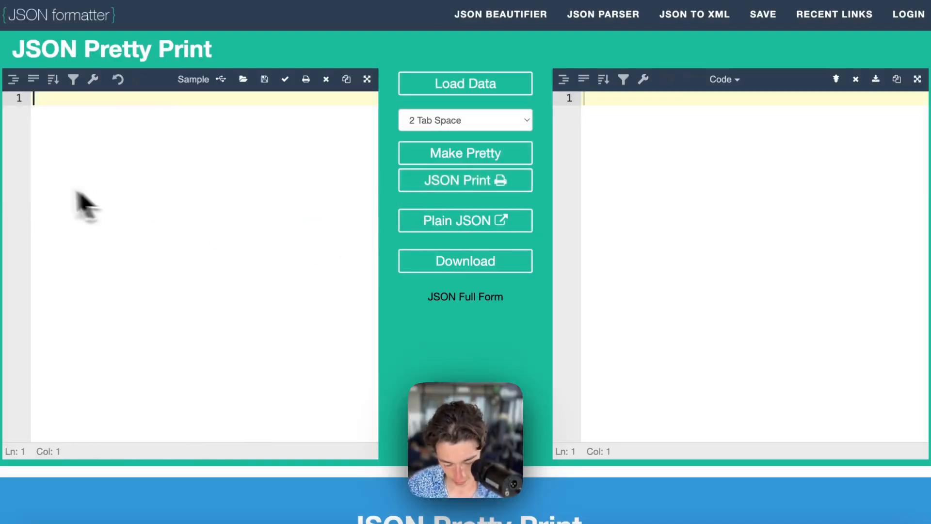
key(ctrl+v)
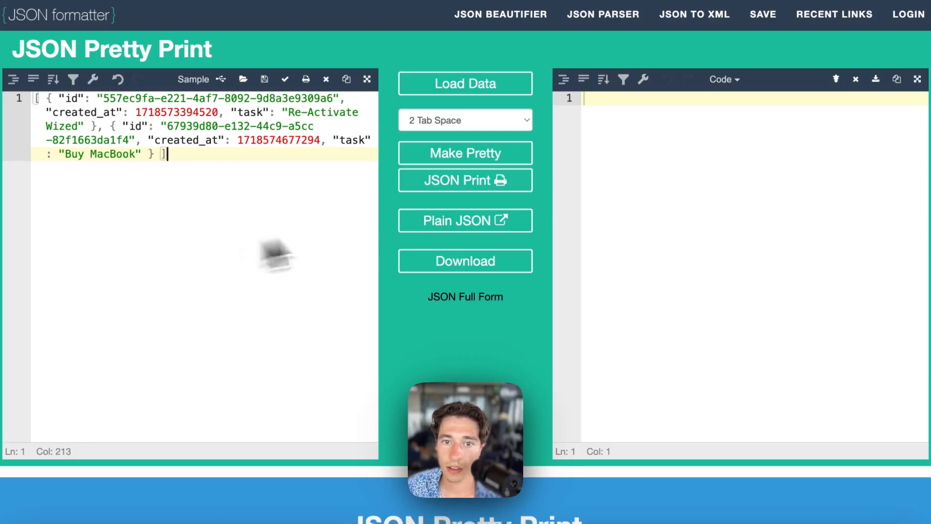
click(532, 157)
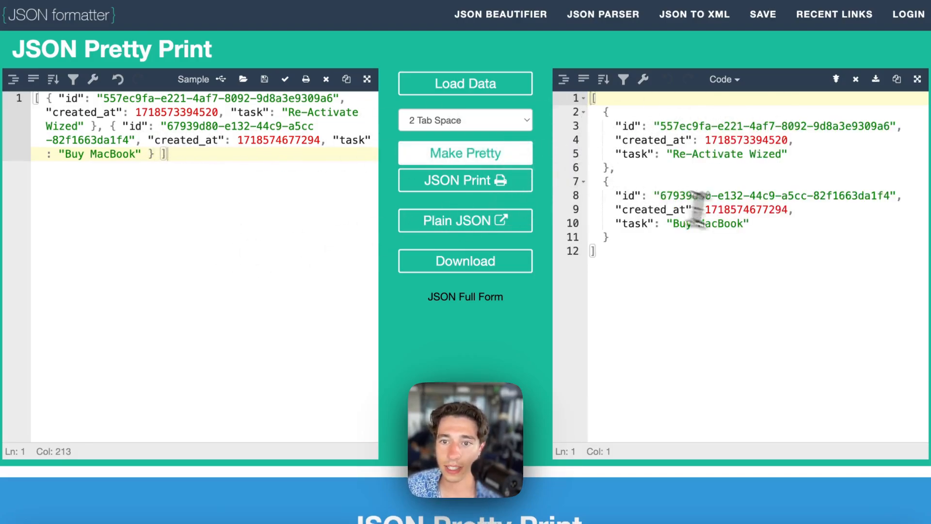
drag(658, 196, 701, 194)
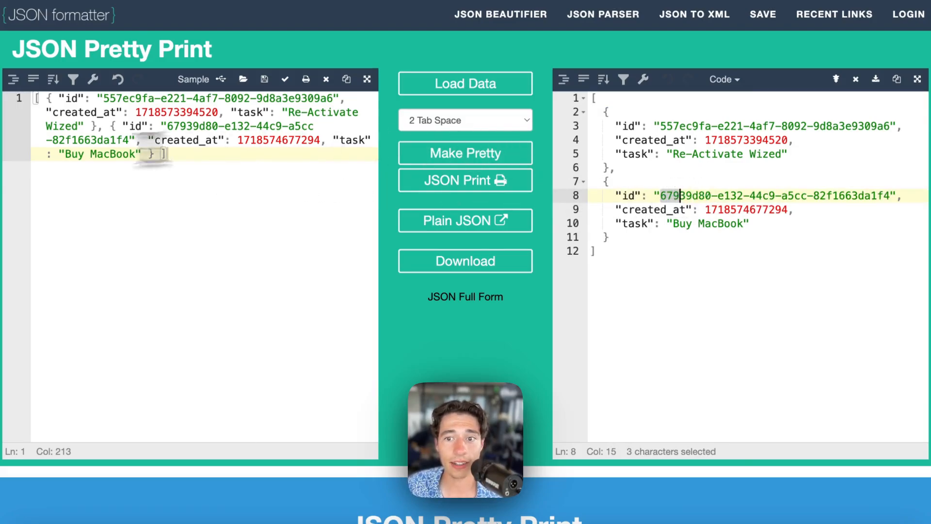
Return to Wized, leave the list-item function, and review the r.get_all.data[v.iterator].id part of the delete request's URL endpoint.
mouse_move(19, 162)
click(72, 105)
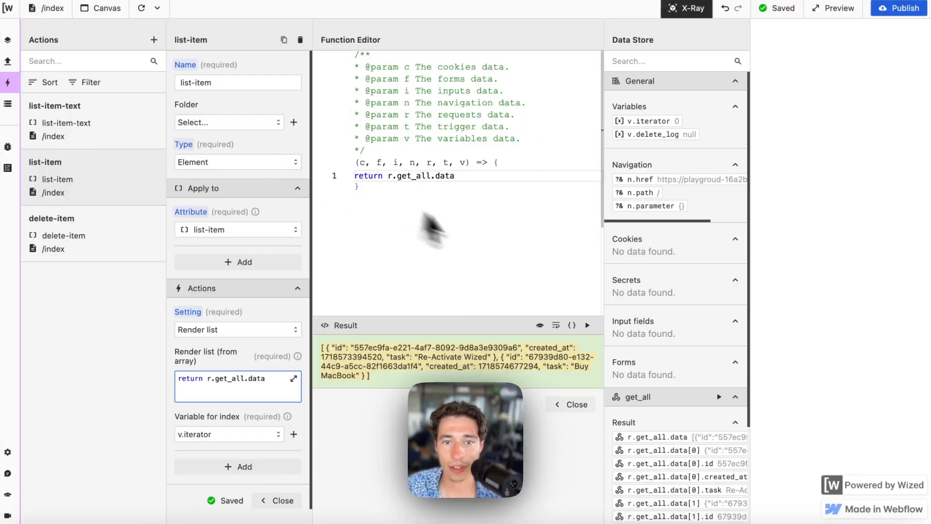
click(576, 404)
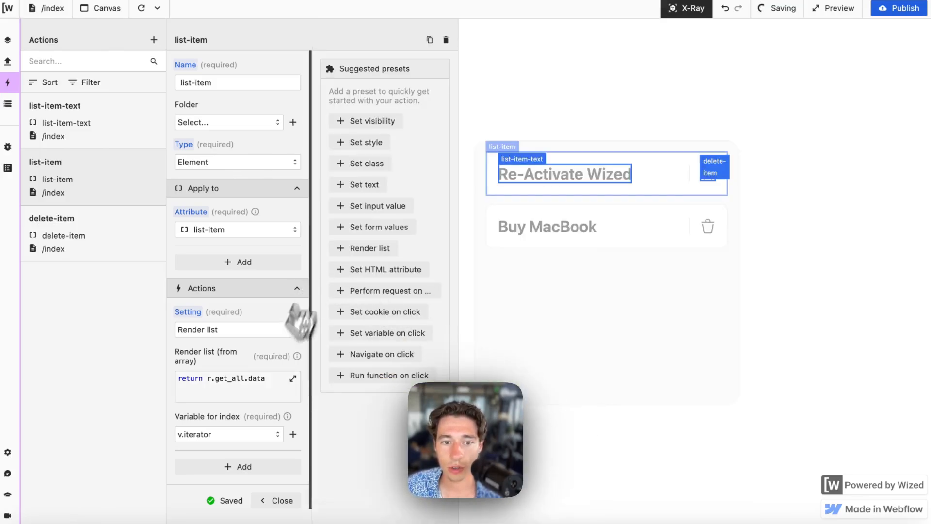
click(8, 62)
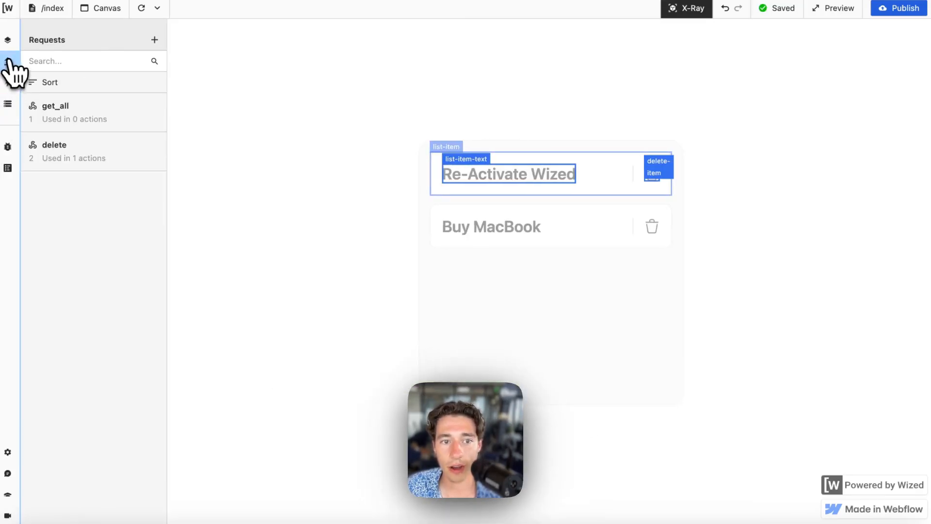
click(108, 154)
click(295, 210)
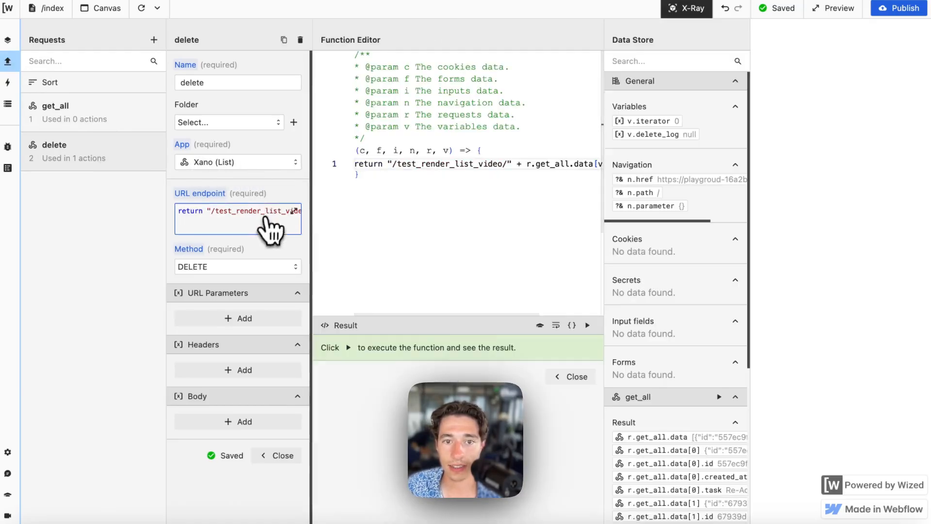
scroll(505, 208, right, 5)
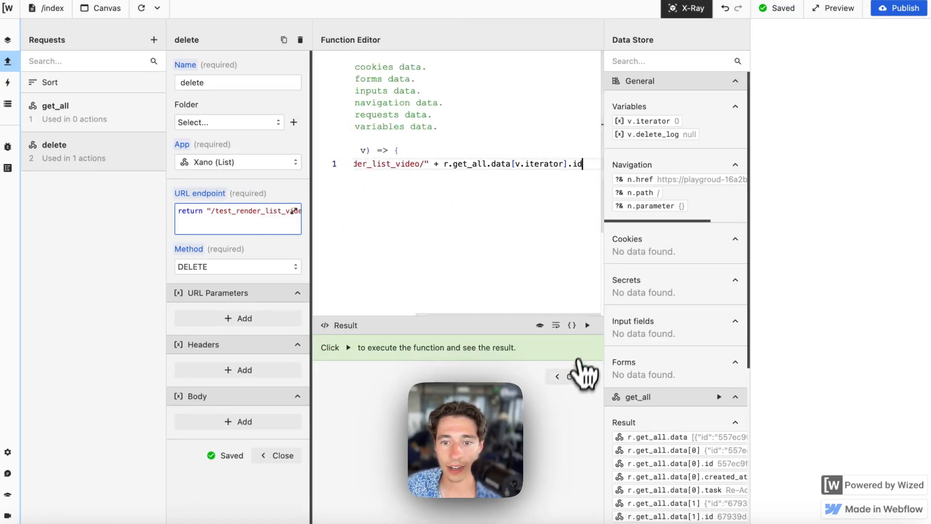
click(569, 376)
Turn off X-Ray, delete the Buy MacBook item through its trash icon, and highlight r.get_all.data[v.iterator].id in the delete request's URL endpoint.
click(693, 9)
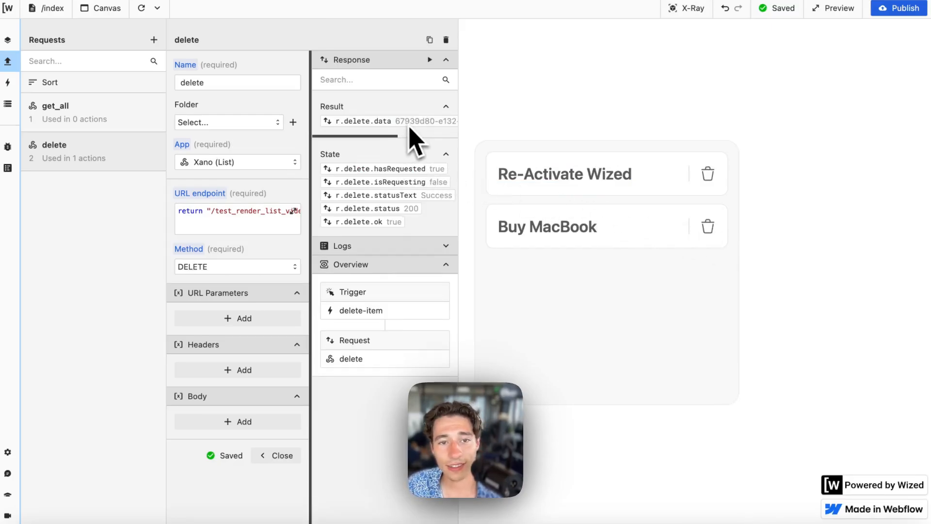
click(252, 223)
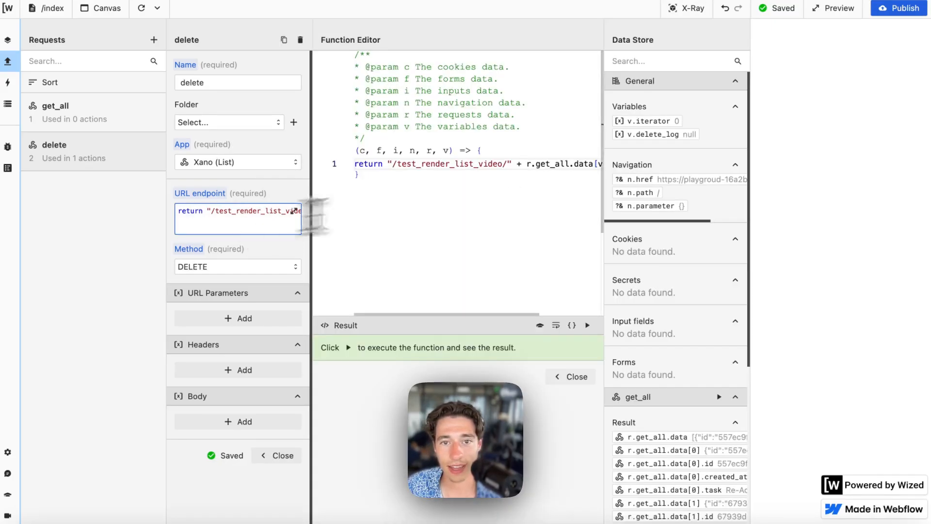
scroll(529, 184, right, 5)
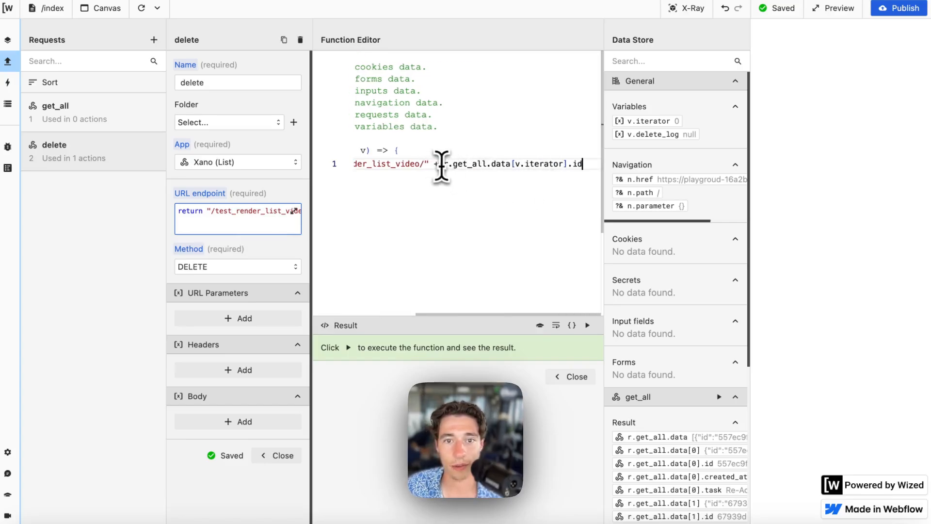
drag(443, 163, 621, 163)
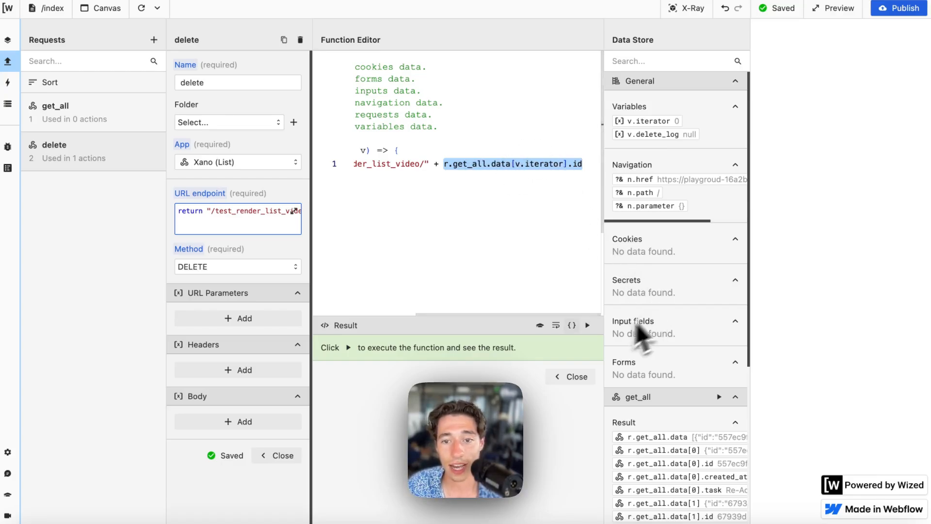
click(579, 376)
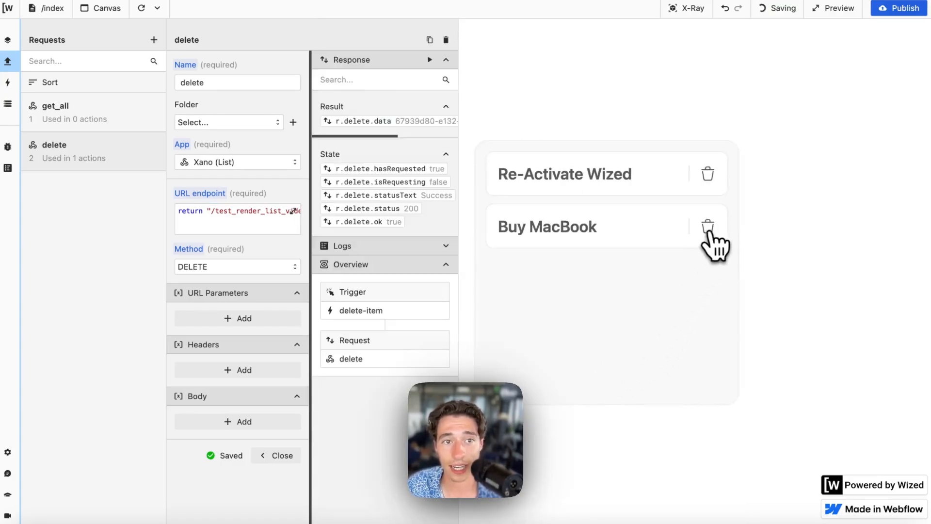
Run the get_all request again to refresh the list, and switch to the Xano tab with the delete API endpoint.
click(90, 124)
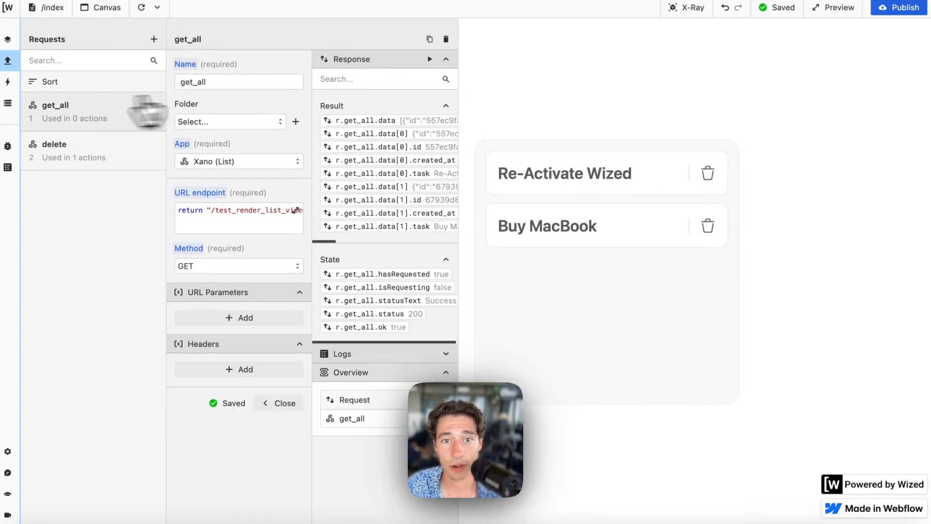
click(430, 58)
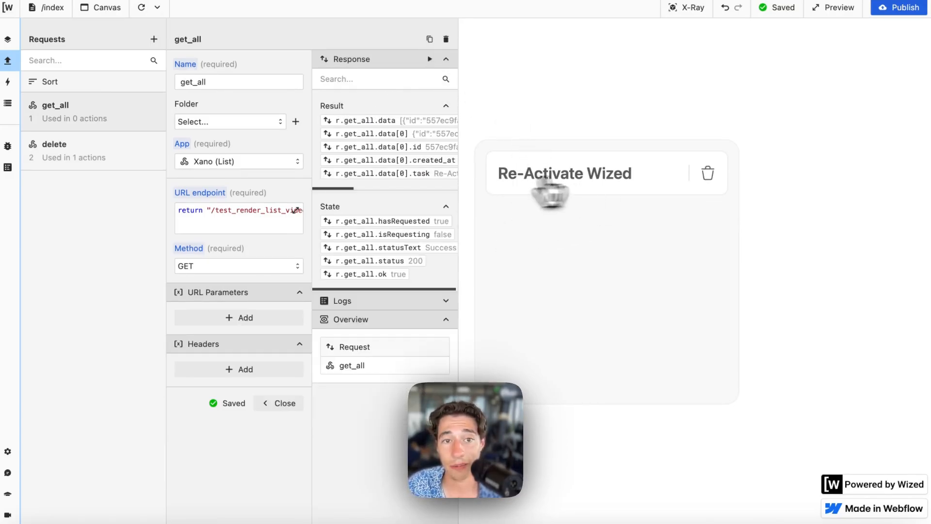
mouse_move(58, 322)
click(57, 293)
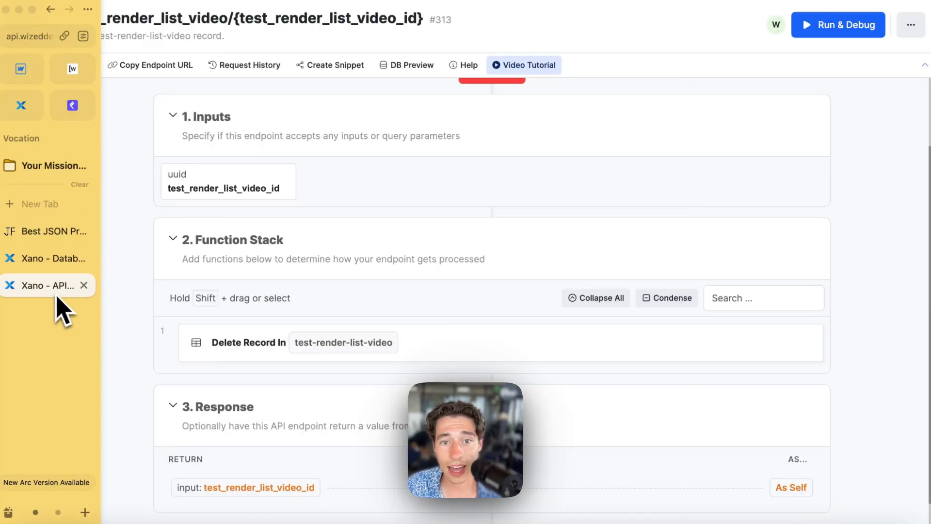
Recheck the second record's id in the formatted JSON, close the JSON Pretty Print tab, and return to Wized.
click(53, 258)
mouse_move(52, 248)
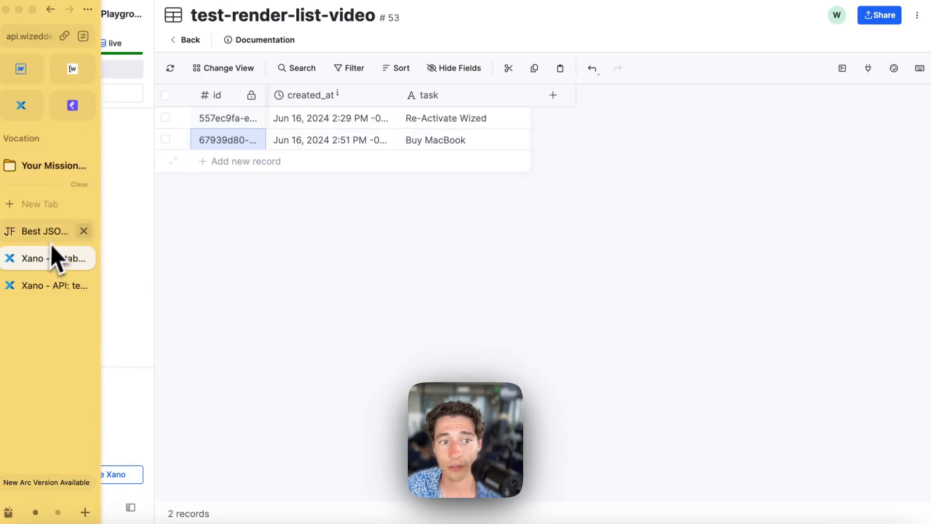
click(46, 231)
drag(663, 196, 897, 195)
click(657, 237)
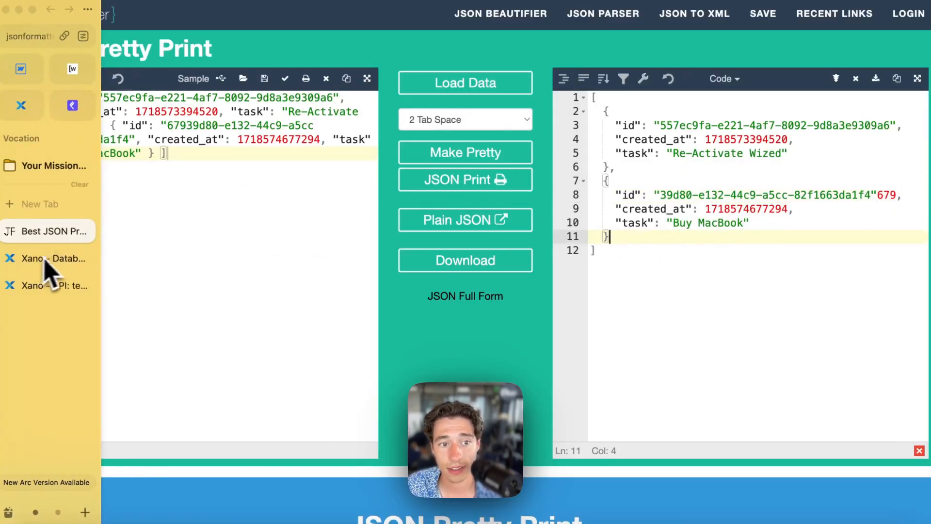
click(83, 233)
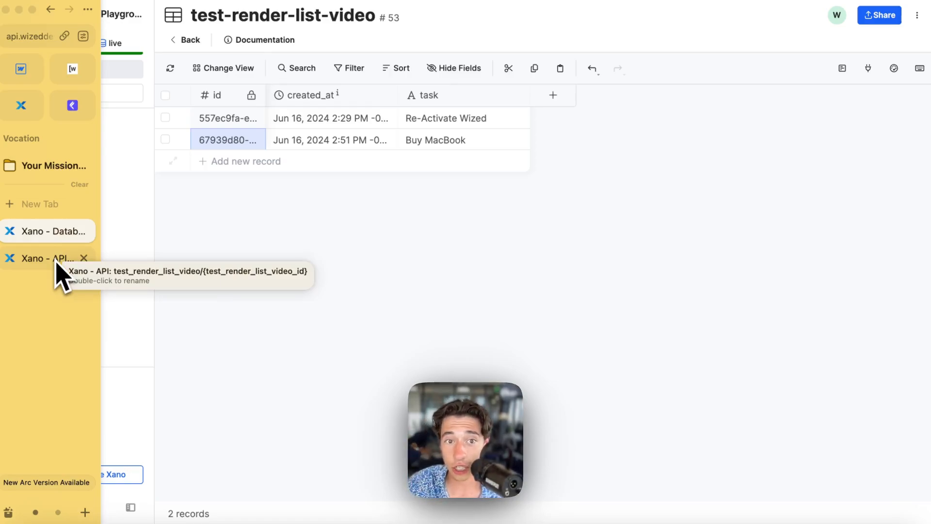
click(86, 68)
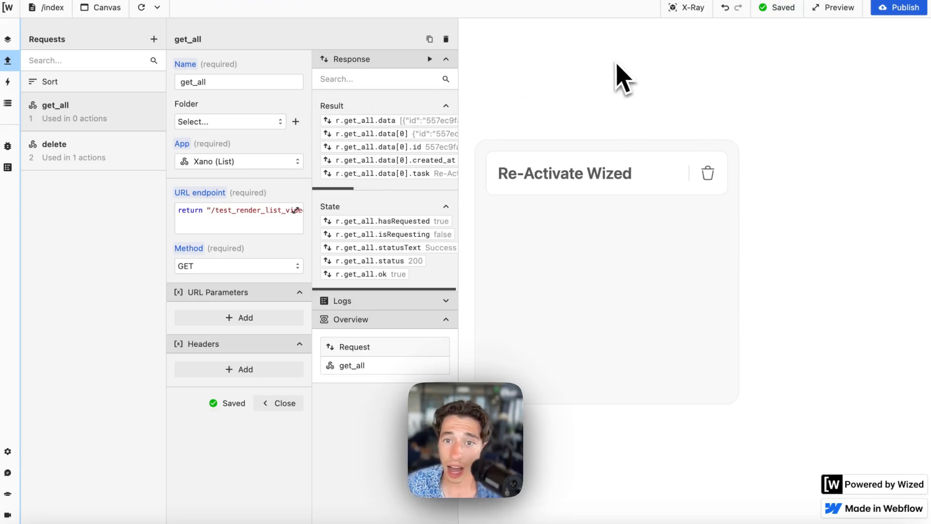
Leave the get_all request, refresh the canvas, and create a new action named initial load.
click(285, 403)
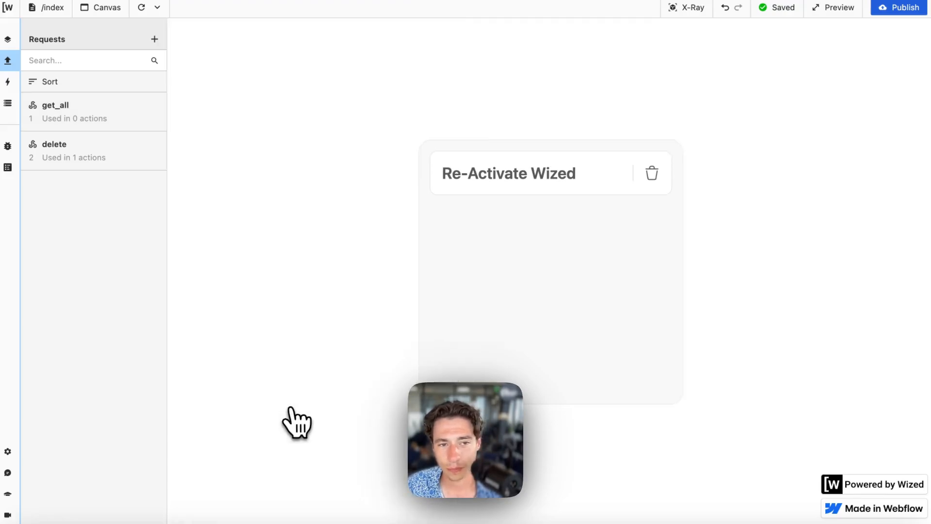
click(12, 87)
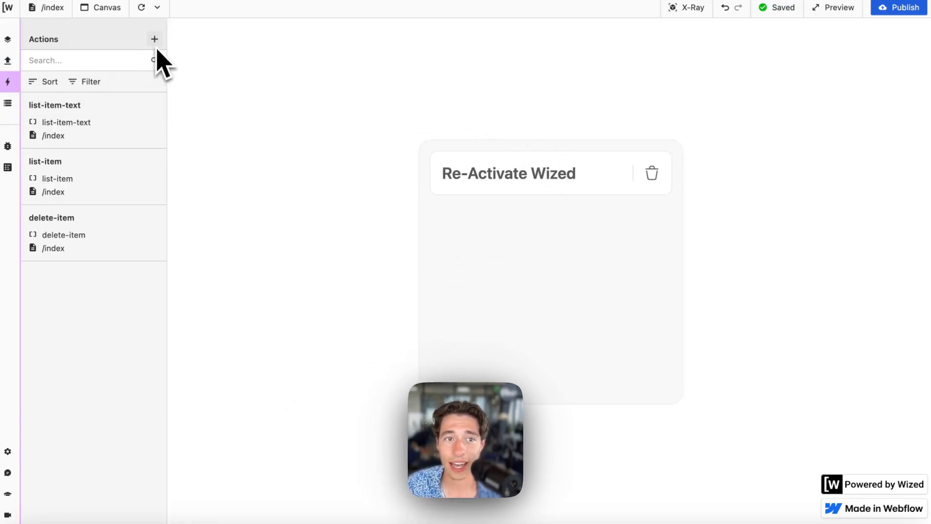
click(142, 7)
click(154, 39)
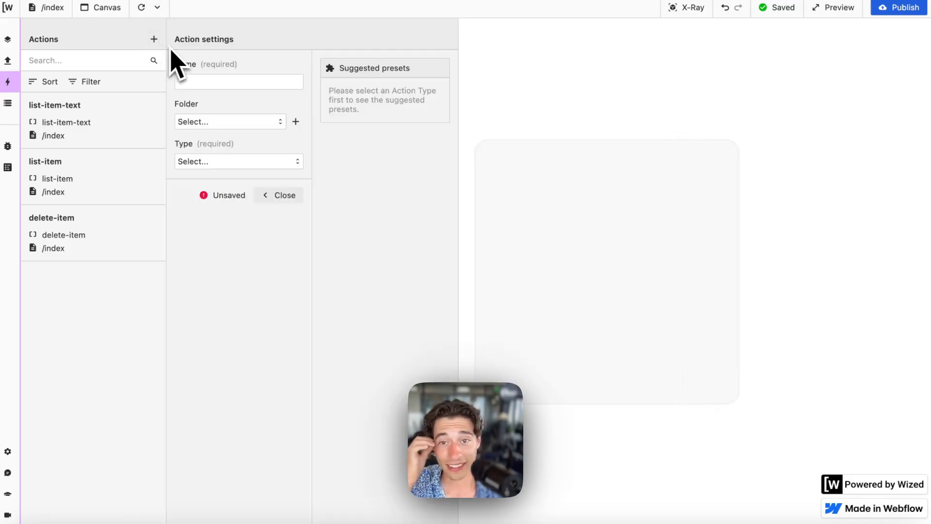
click(235, 83)
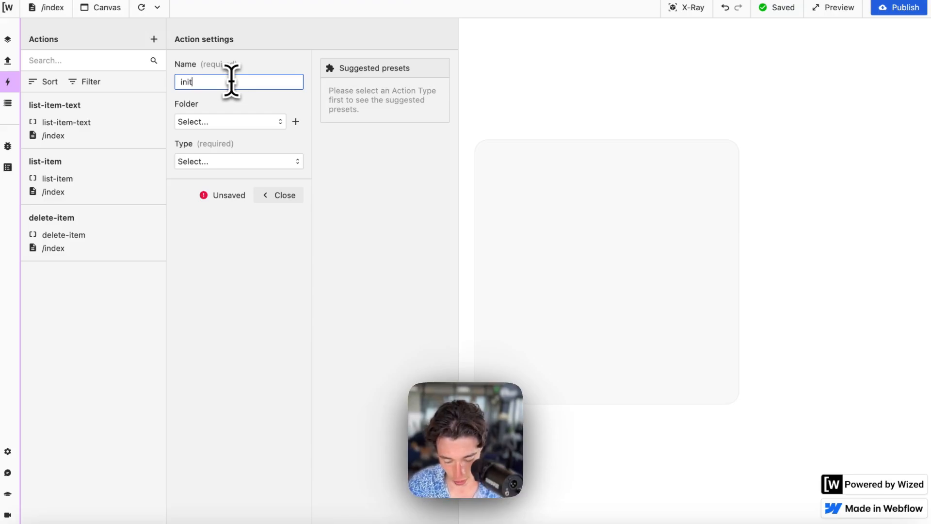
key(Return)
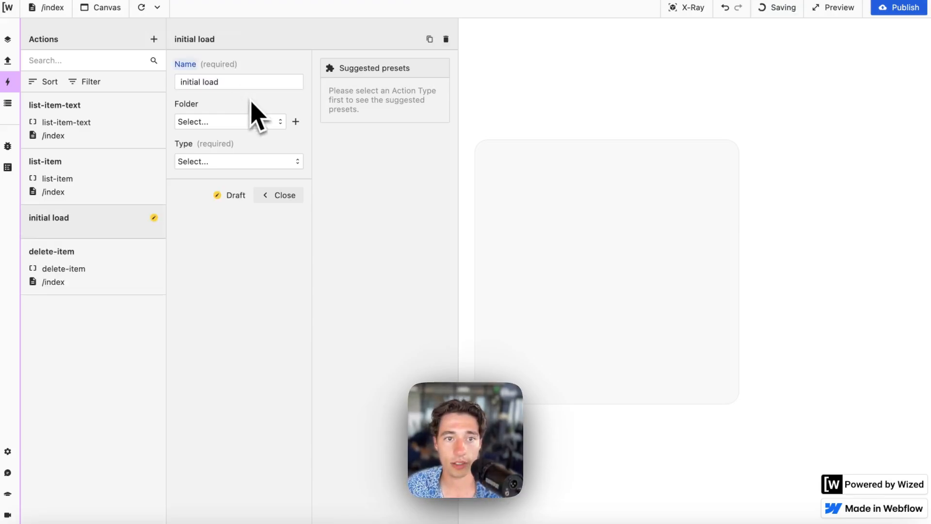
Set the initial load action's type to Event and its trigger to Page Starts Loading.
click(243, 160)
click(221, 200)
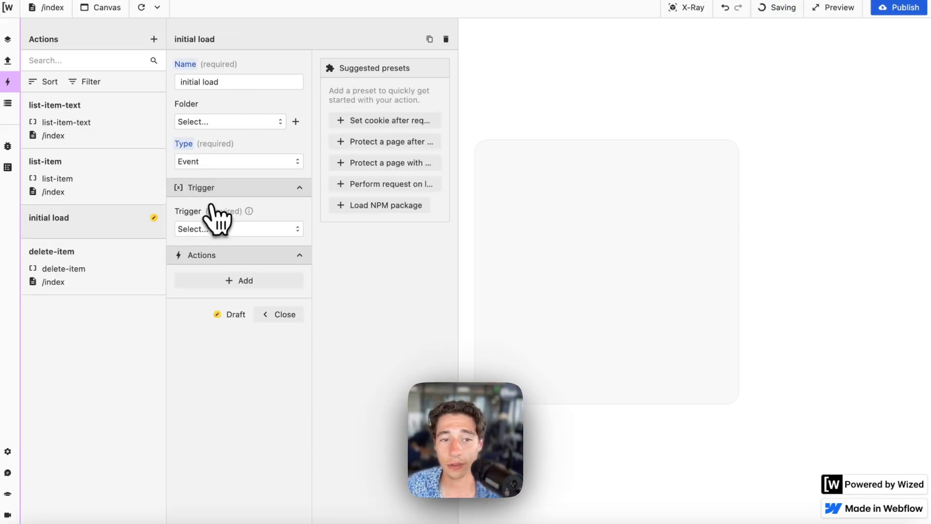
click(209, 229)
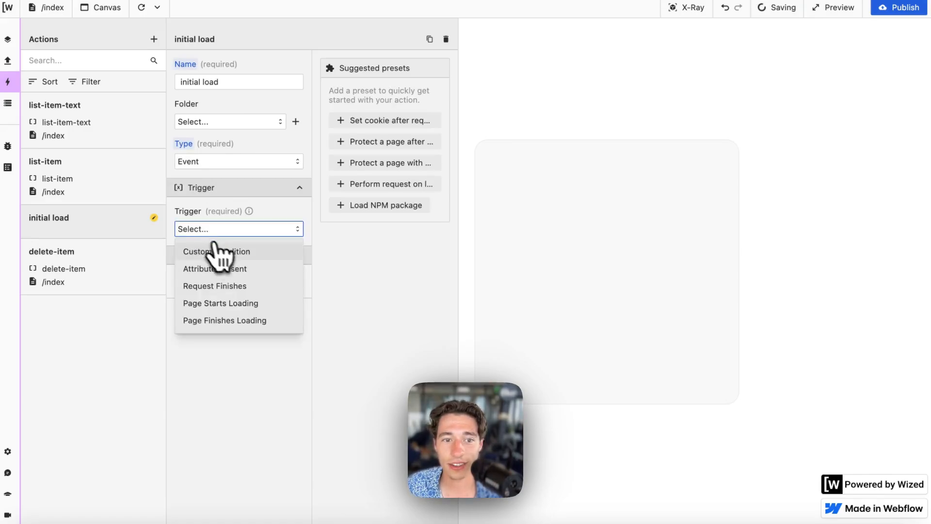
click(214, 303)
Make the initial load action perform the get_all request, and close its settings.
click(216, 316)
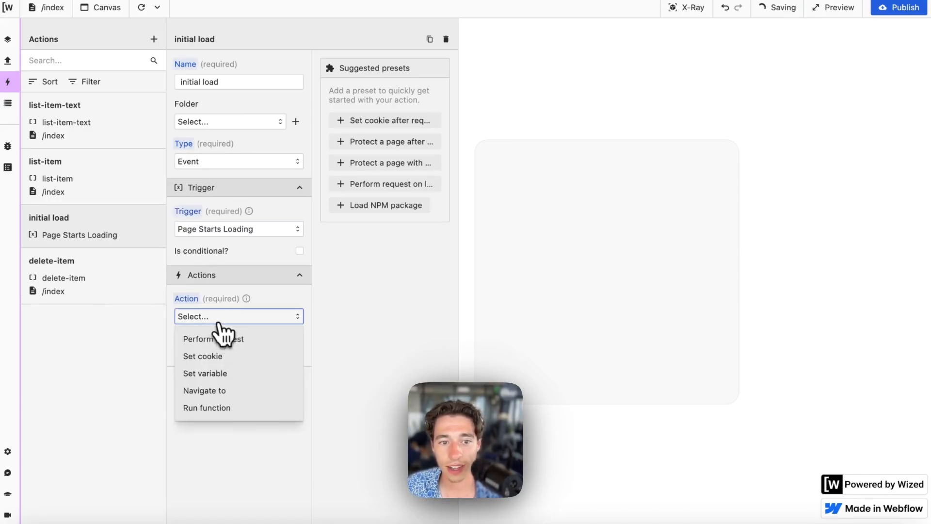
click(230, 339)
click(238, 356)
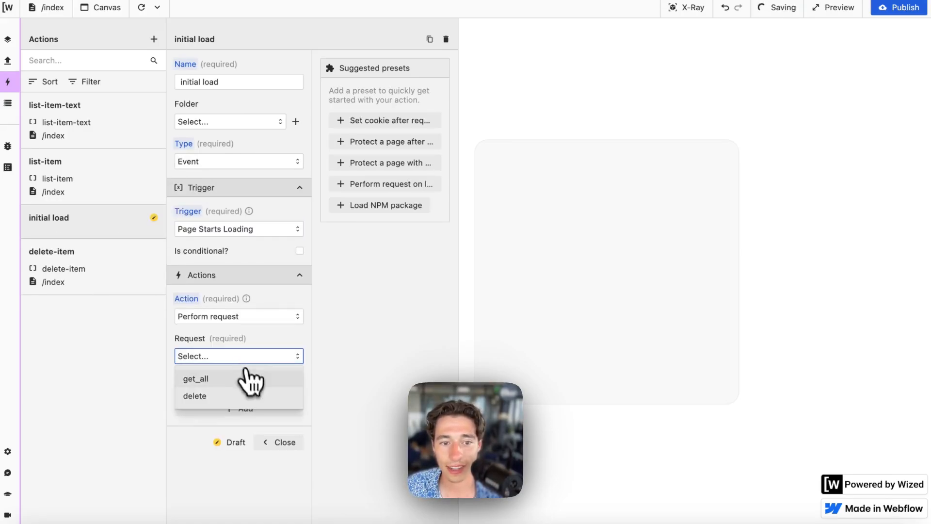
click(245, 376)
click(277, 441)
Reload the canvas to test the initial load action, and refresh the test-render-list-video table in Xano.
click(144, 7)
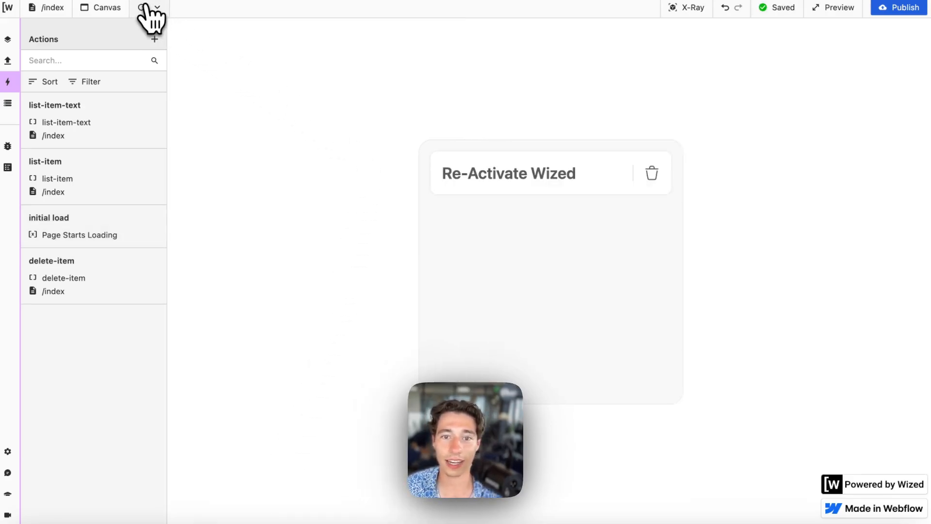
click(144, 6)
click(144, 6)
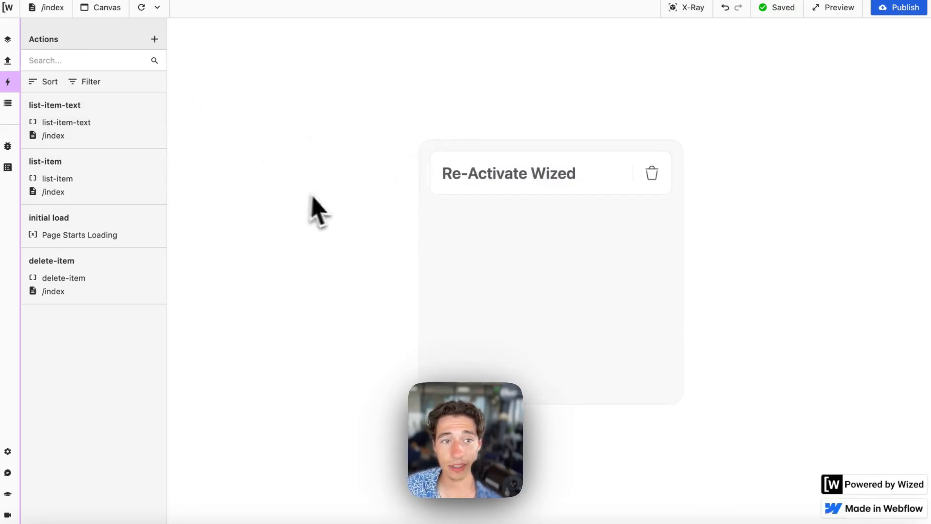
mouse_move(33, 291)
click(33, 233)
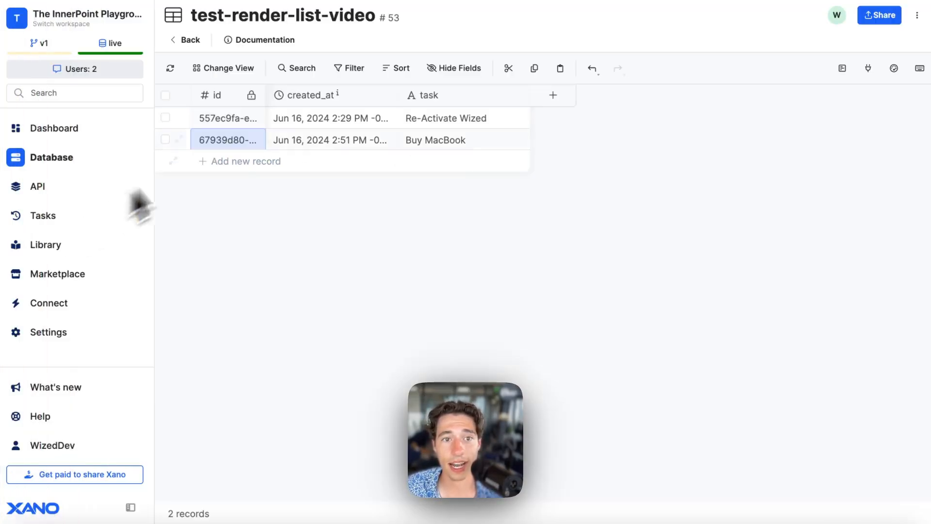
click(177, 66)
Return to Wized and create a new action named refresh with the type Event.
mouse_move(103, 104)
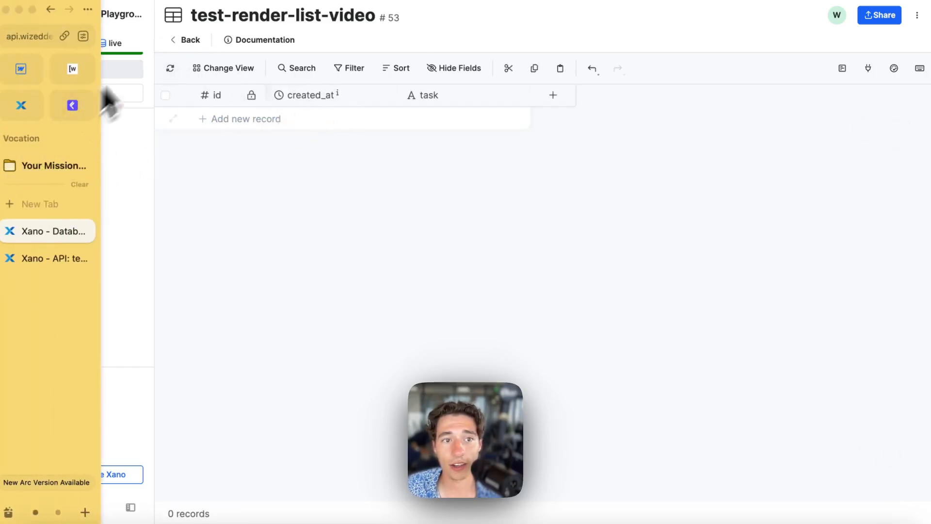
click(72, 68)
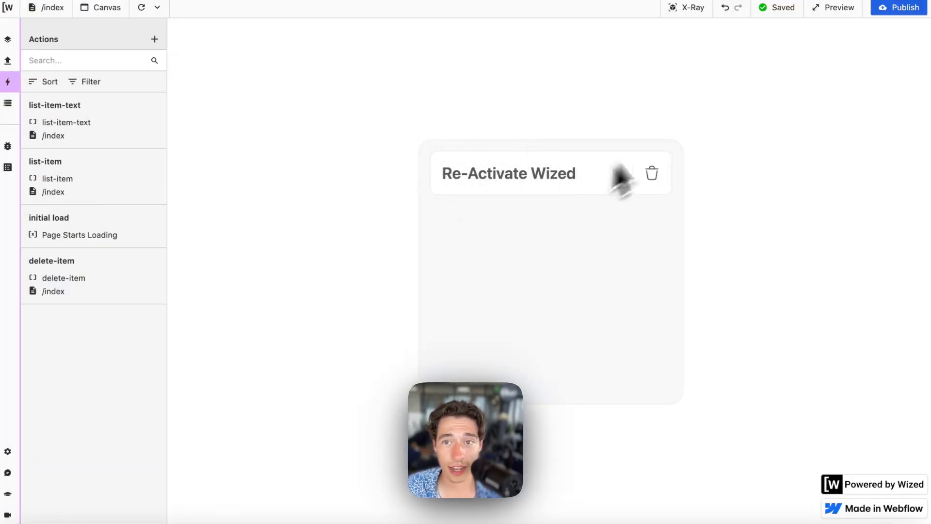
click(155, 38)
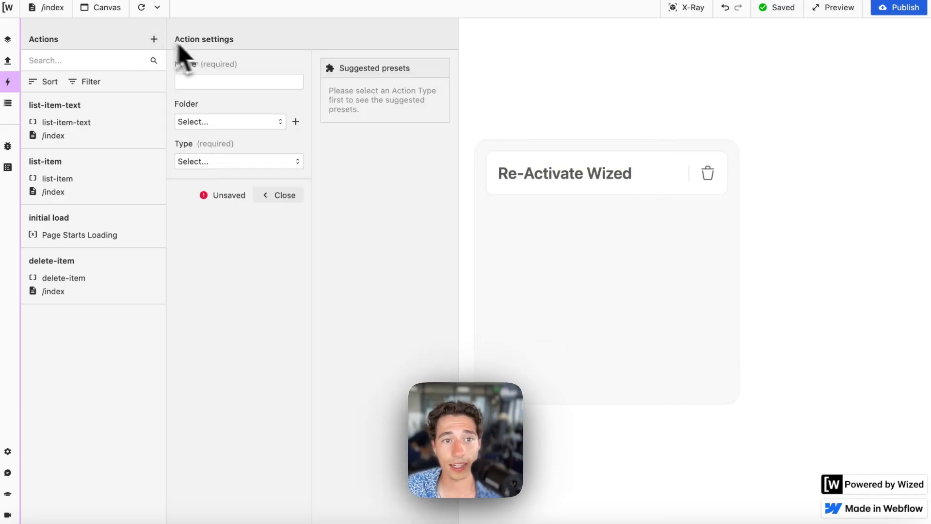
click(214, 82)
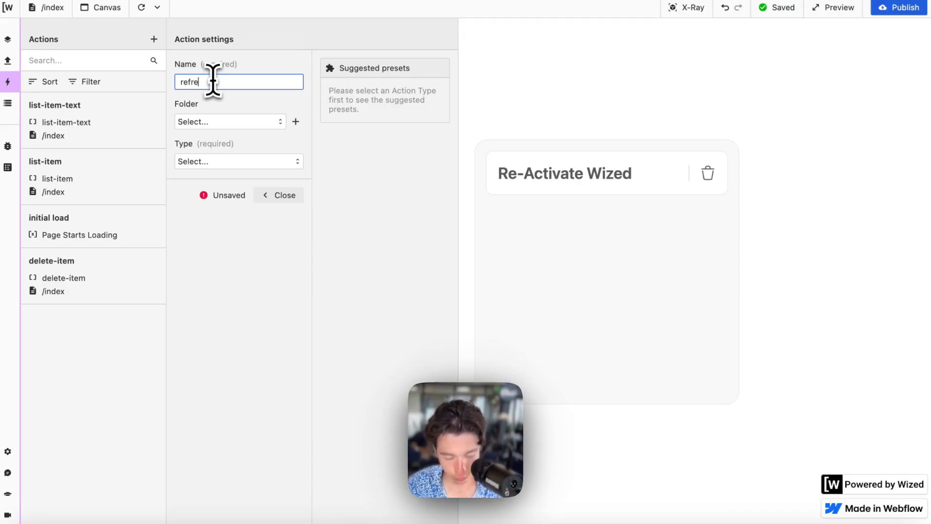
click(254, 162)
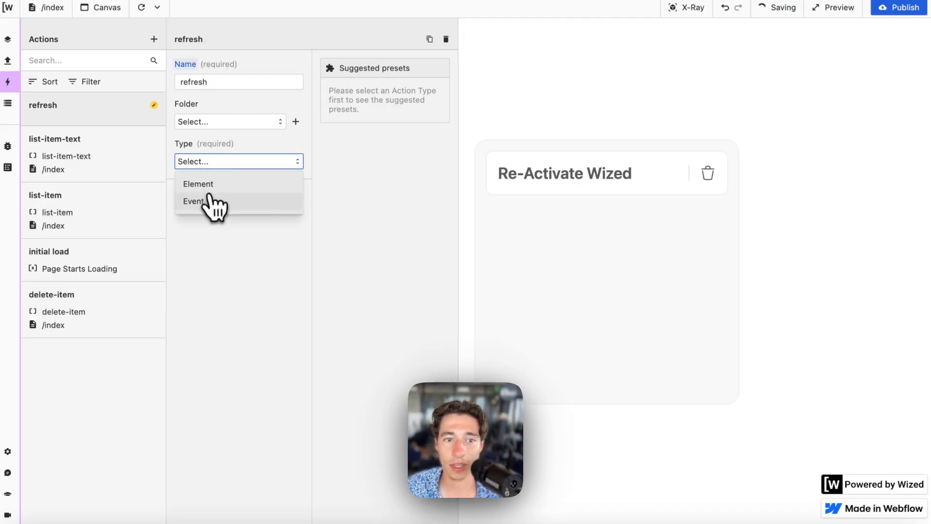
click(214, 203)
Set the refresh action's trigger to Request Finishes for the delete request.
click(210, 227)
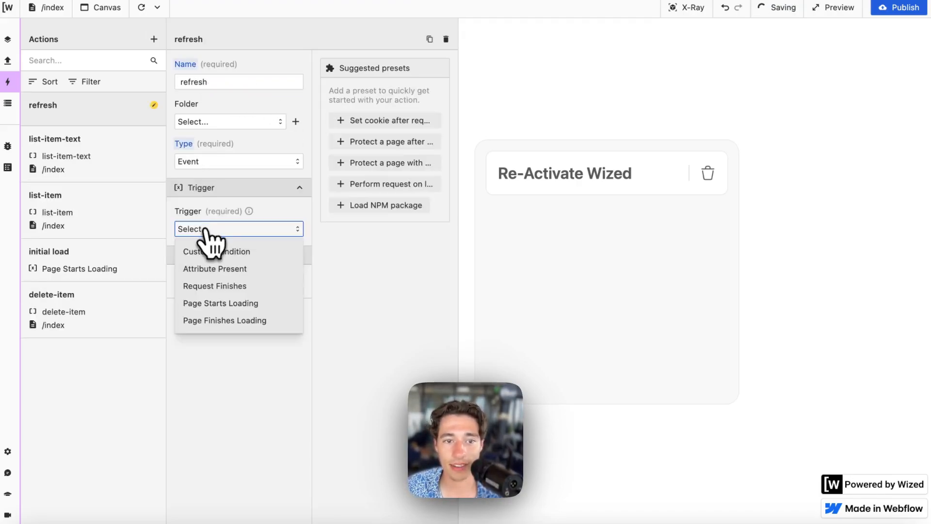
click(214, 286)
click(216, 268)
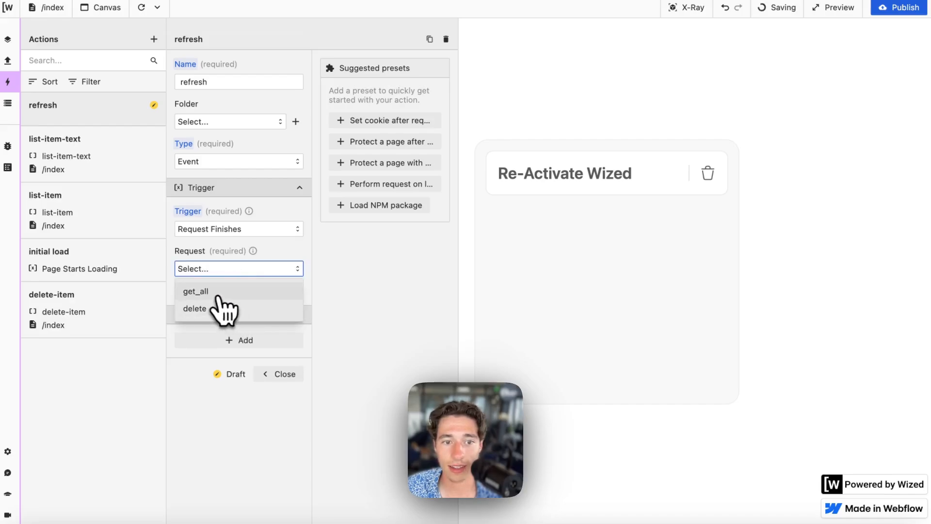
click(208, 308)
Make the refresh action perform the get_all request, and close its settings.
click(260, 340)
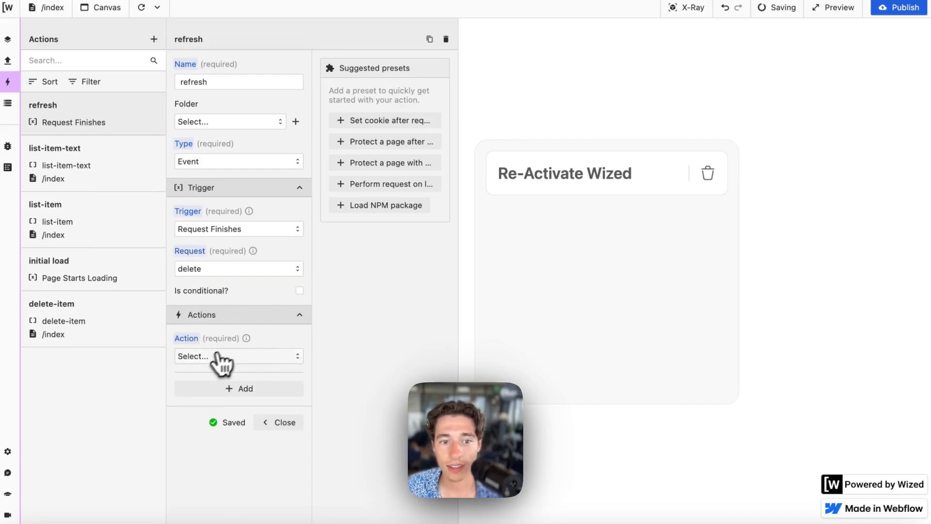
click(245, 357)
click(223, 379)
click(247, 395)
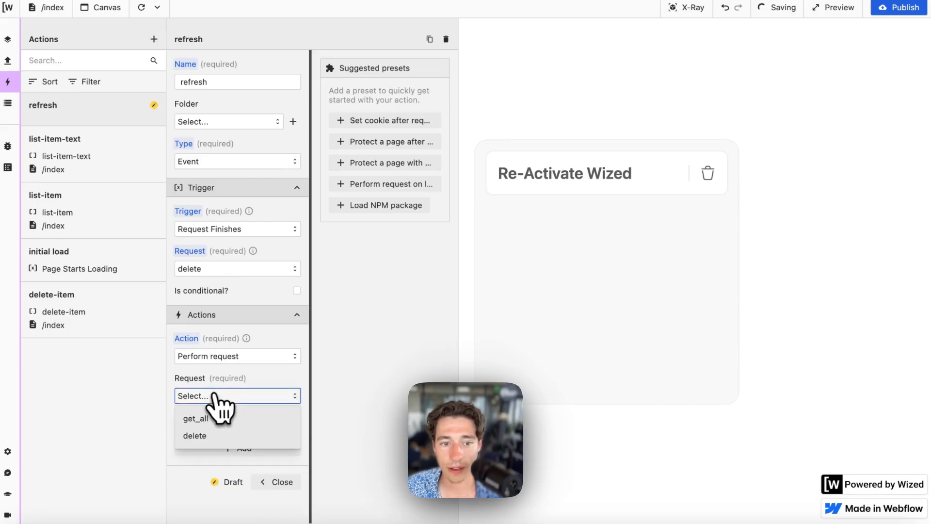
click(229, 418)
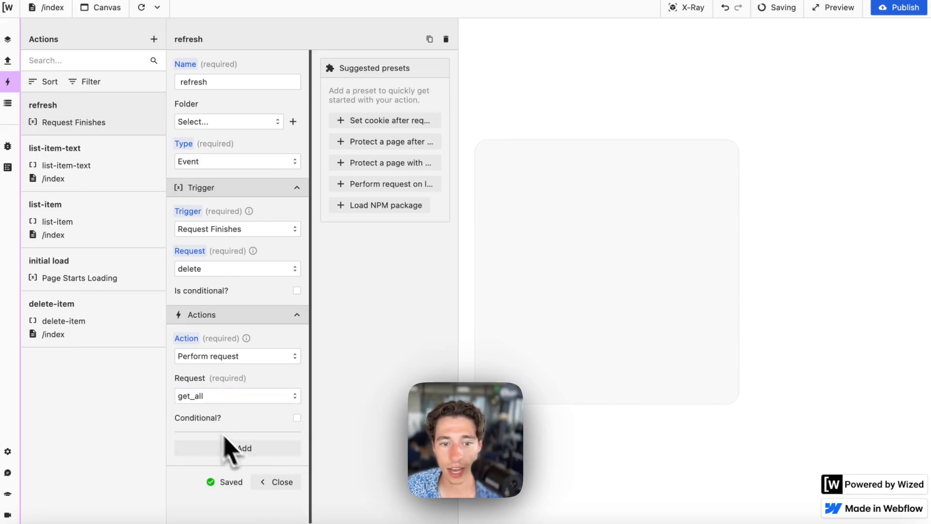
click(271, 482)
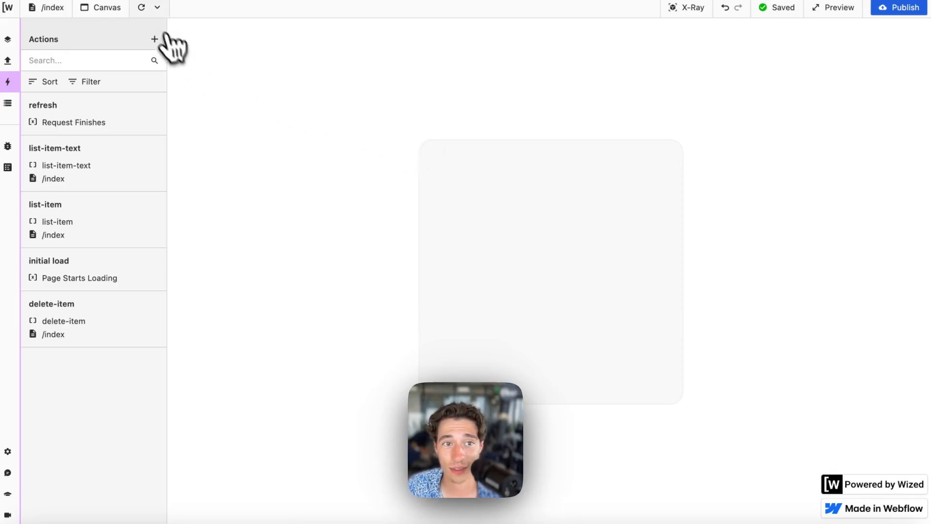
Refresh the test-render-list-video table in Xano and add two records with the tasks 0 and 1.
mouse_move(79, 308)
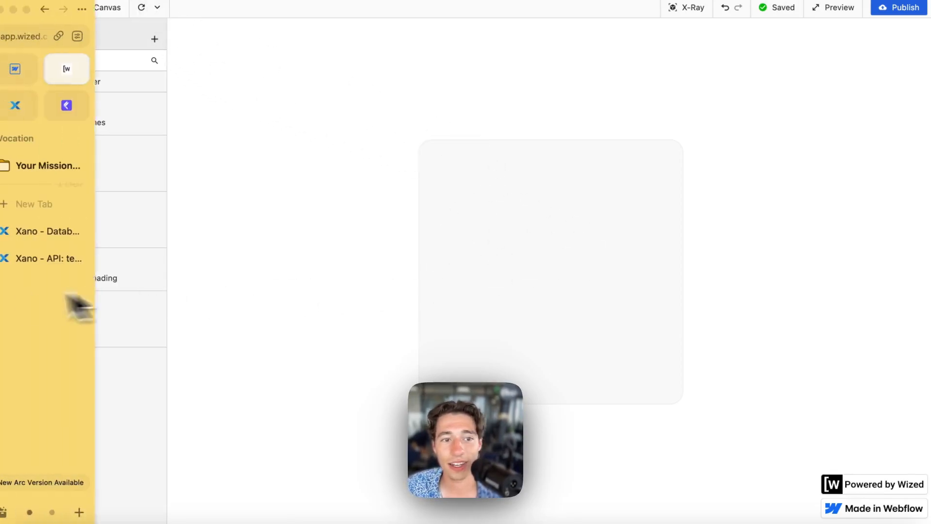
click(45, 234)
click(170, 68)
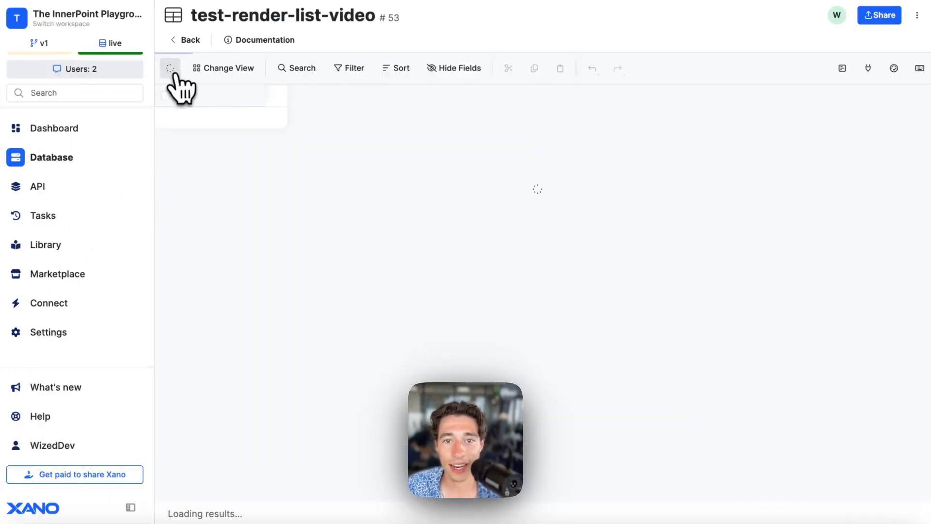
click(245, 120)
double_click(468, 124)
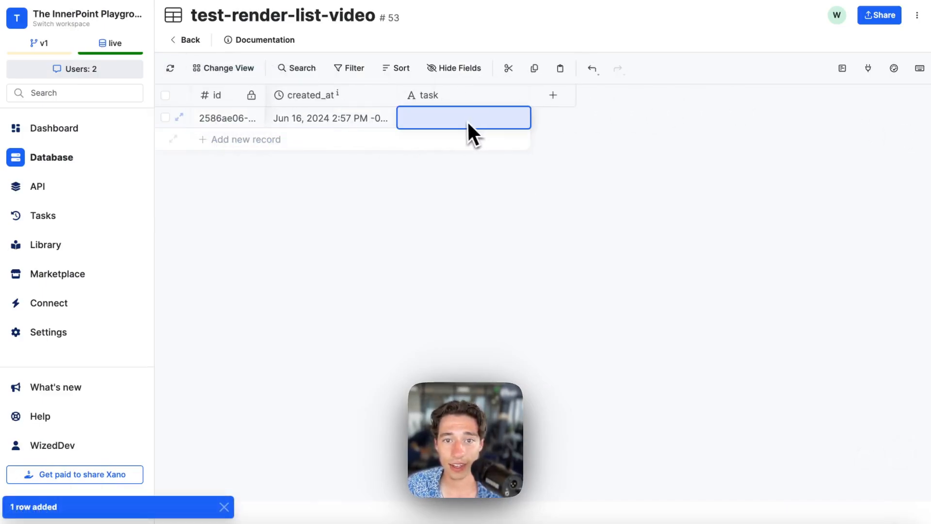
text(0)
click(336, 141)
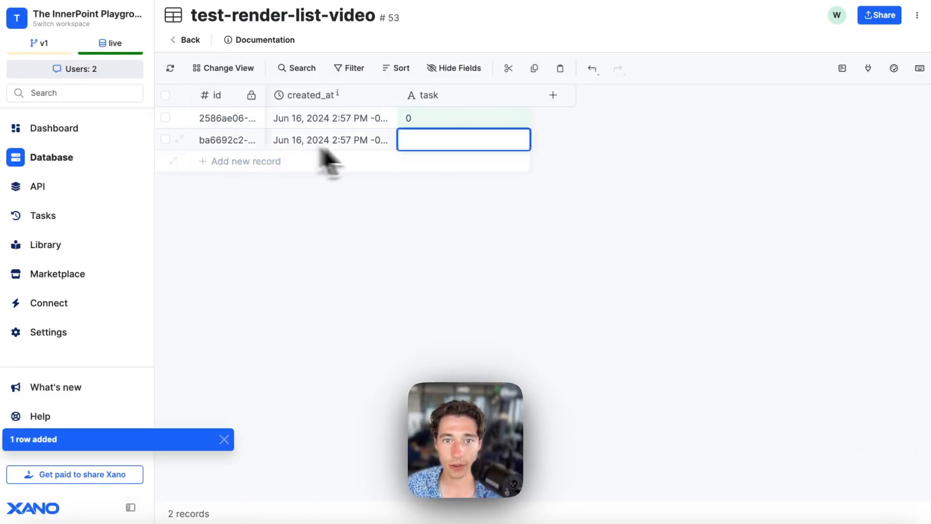
double_click(440, 147)
Add two more records to the test-render-list-video table with the tasks 2 and 3.
double_click(261, 166)
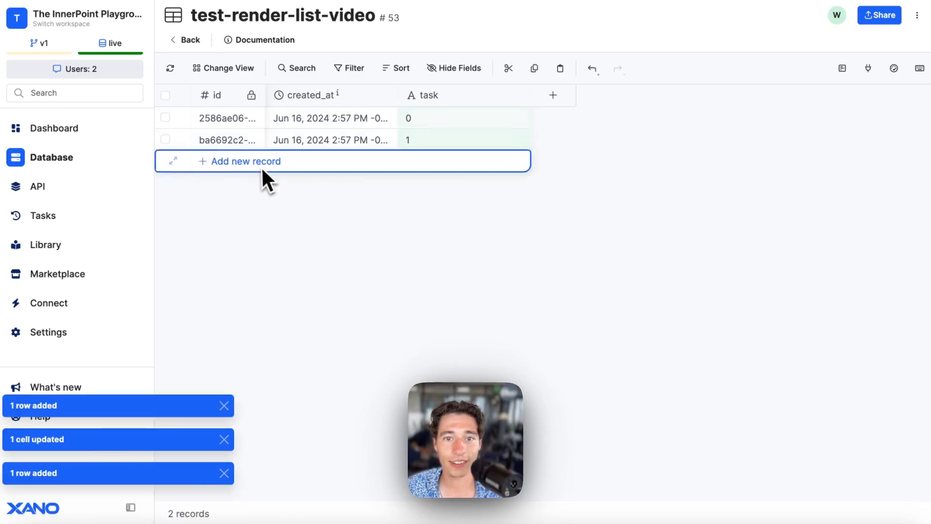
double_click(420, 167)
text(2)
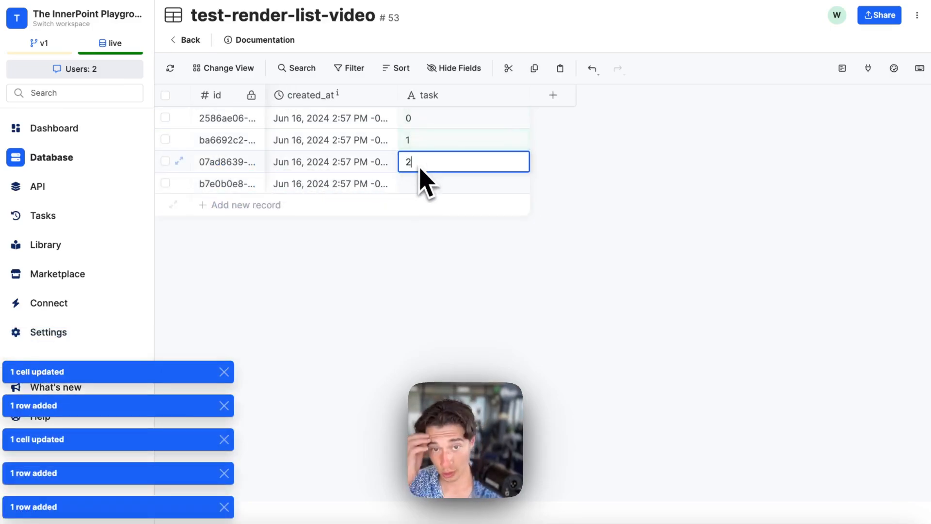
double_click(463, 192)
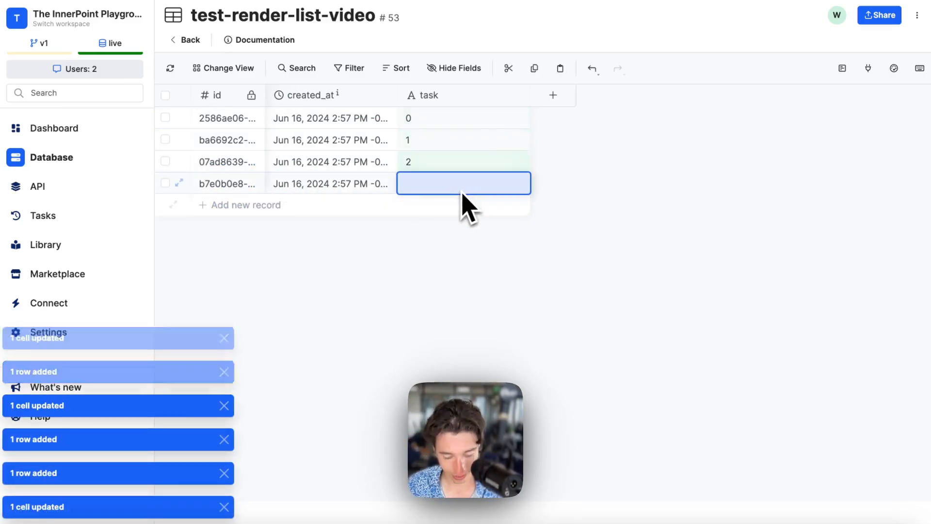
text(4)
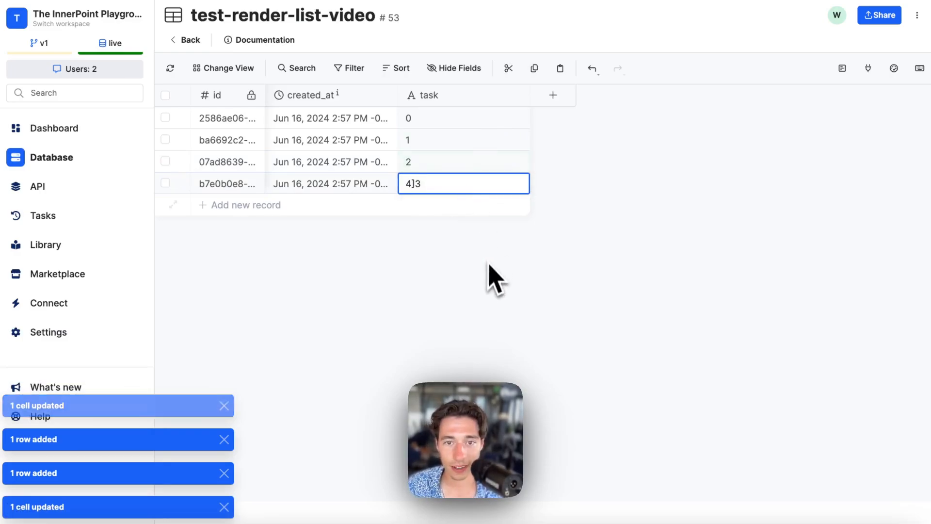
key(BackSpace)
text(3)
key(Return)
Switch to Wized and reload the canvas to load the new records into the list.
mouse_move(1, 199)
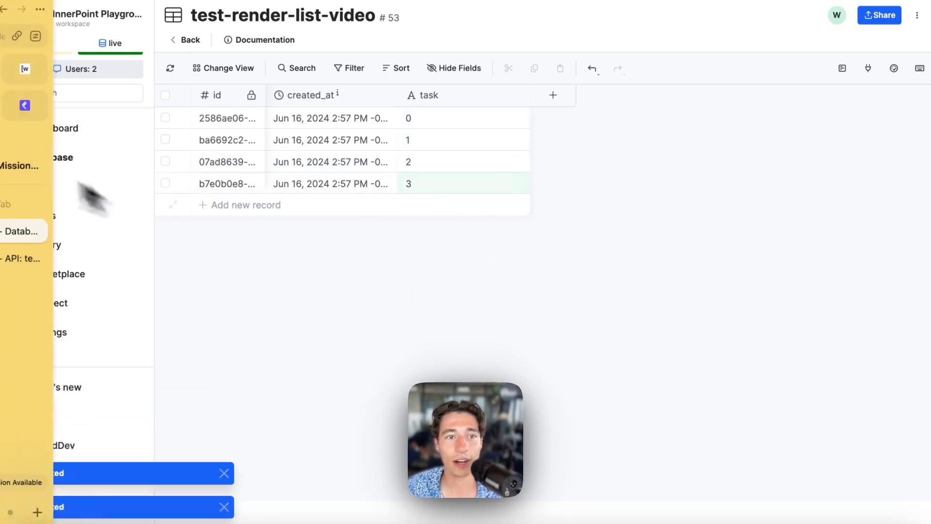
click(73, 59)
click(142, 8)
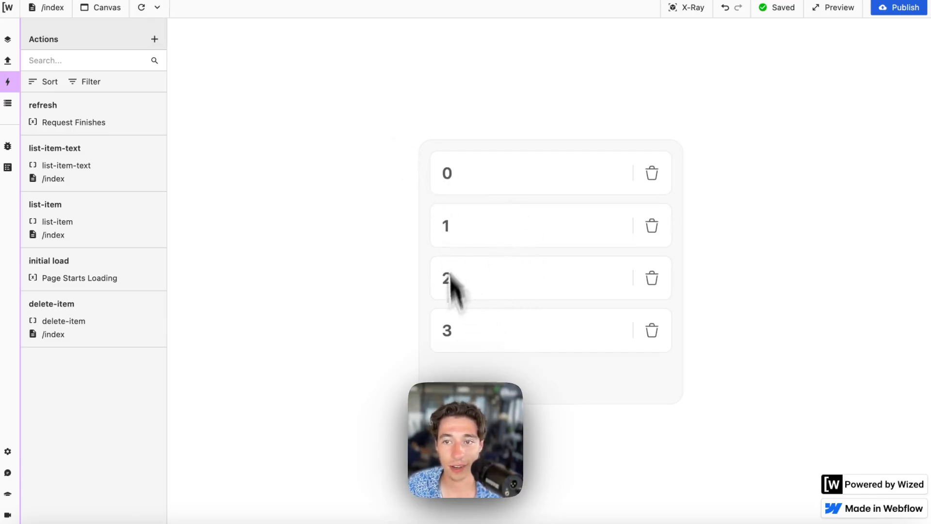
Compare the rendered list with the records in the Xano table, and return to Wized.
mouse_move(2, 276)
click(45, 230)
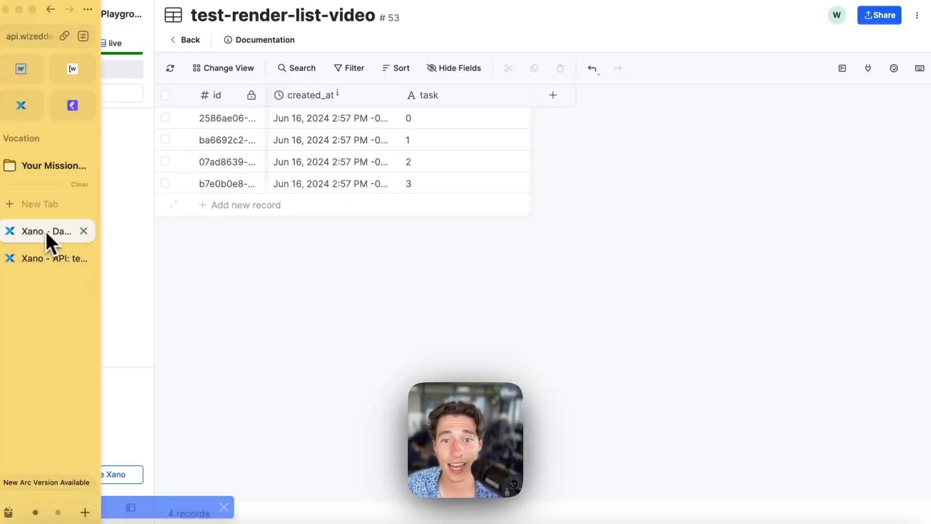
mouse_move(7, 112)
click(68, 70)
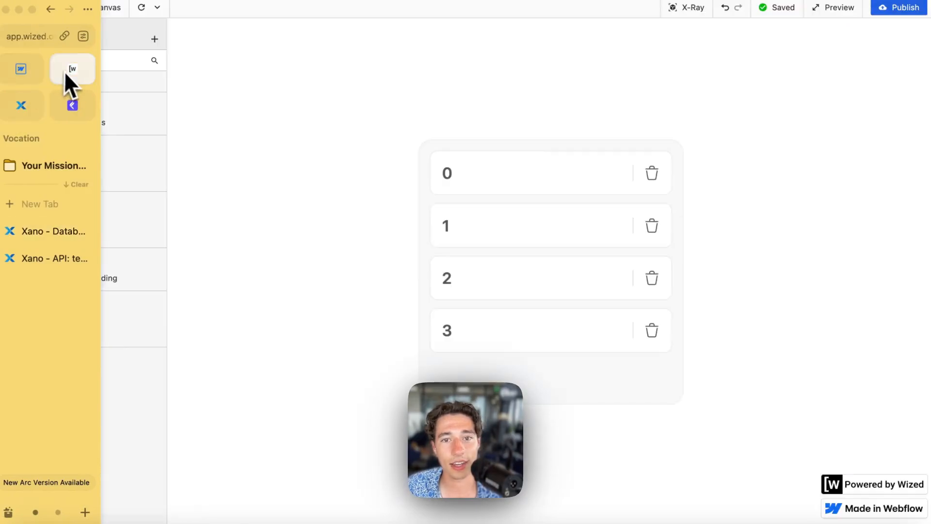
Test the deletion by removing the list items 1, 3, 0 and 2, in that order, through their trash icons.
click(653, 227)
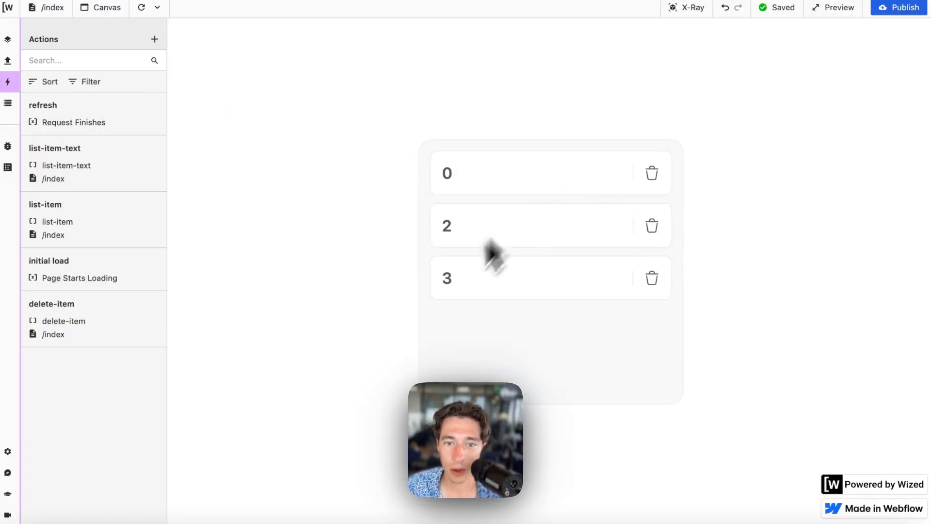
mouse_move(2, 373)
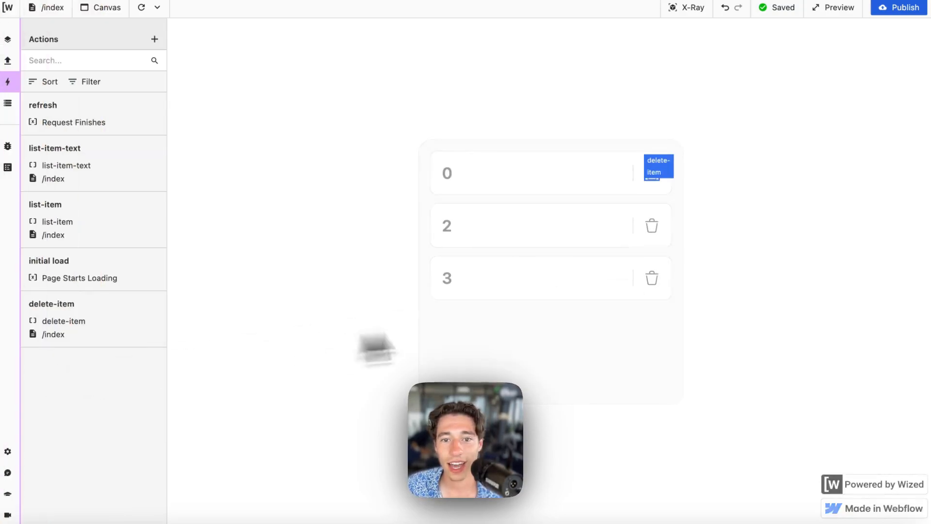
click(652, 279)
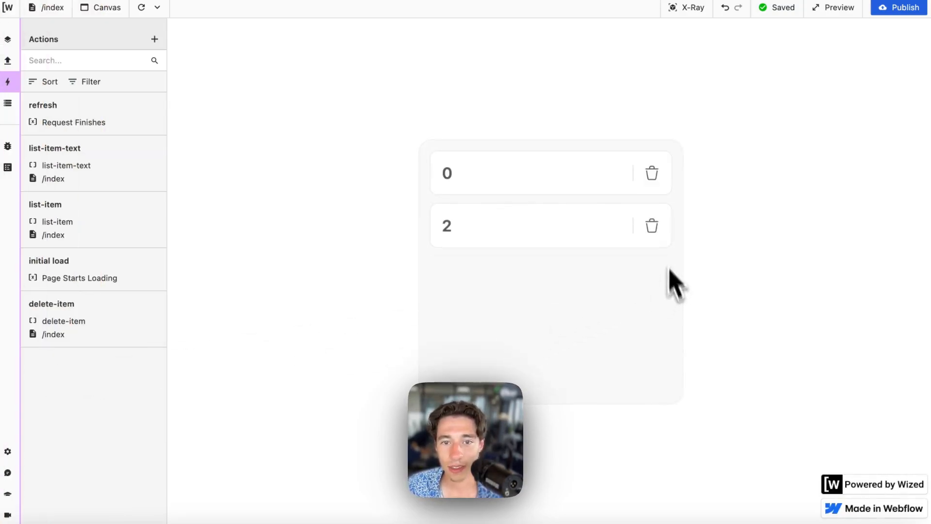
click(653, 176)
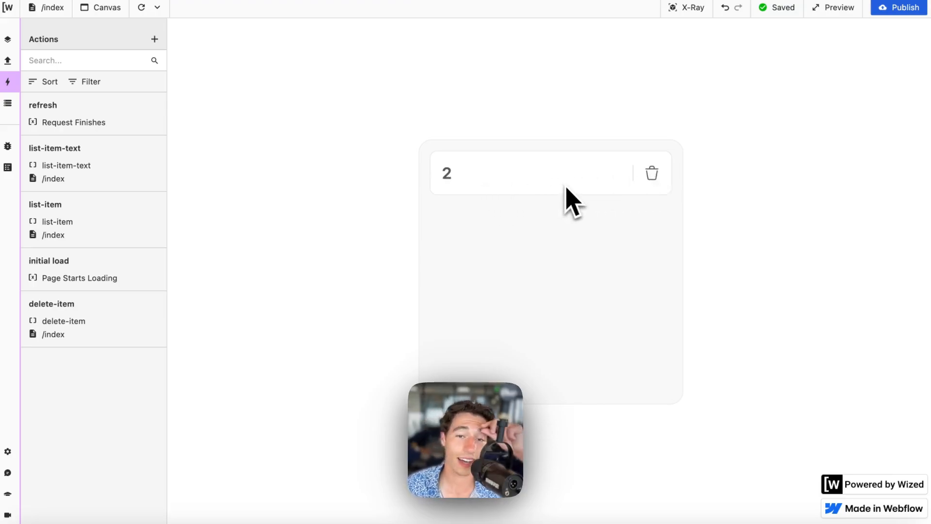
click(652, 174)
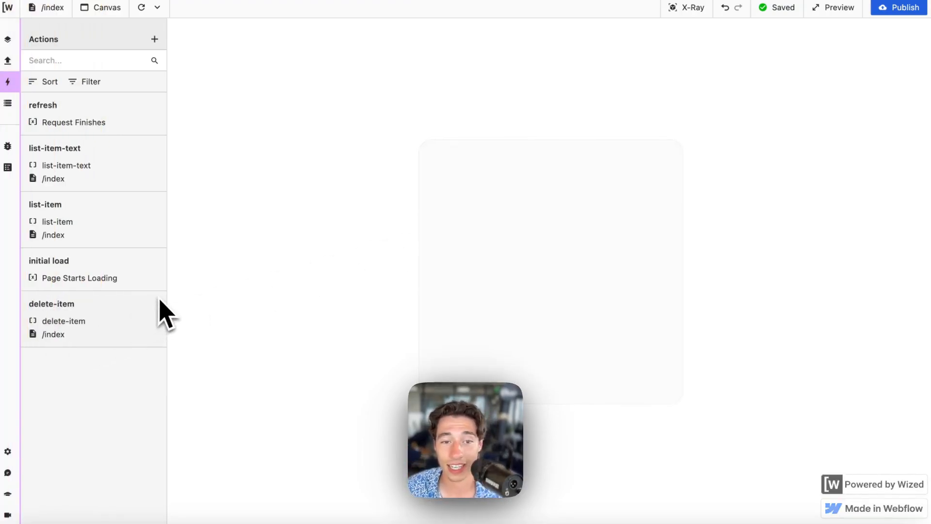
Open the delete request's URL endpoint function and highlight the expression r.get_all.data[v.iterator].id.
click(8, 60)
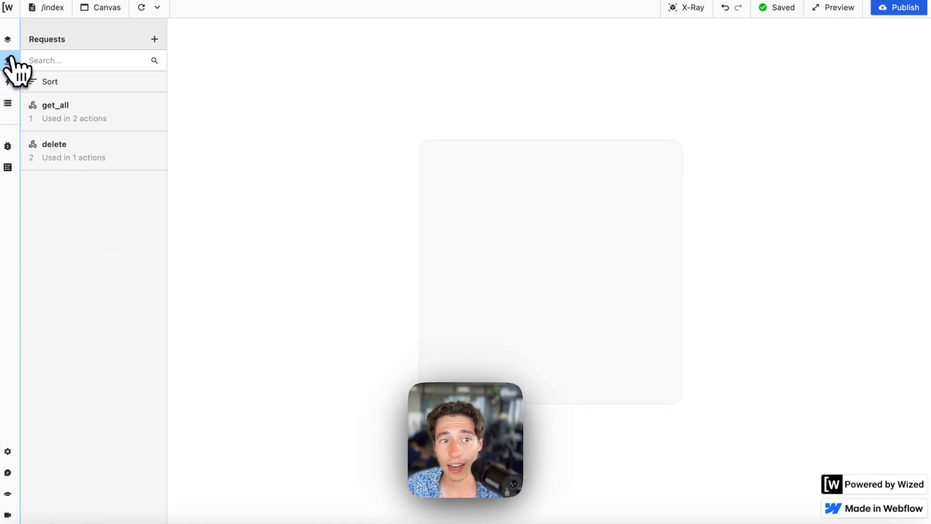
click(119, 156)
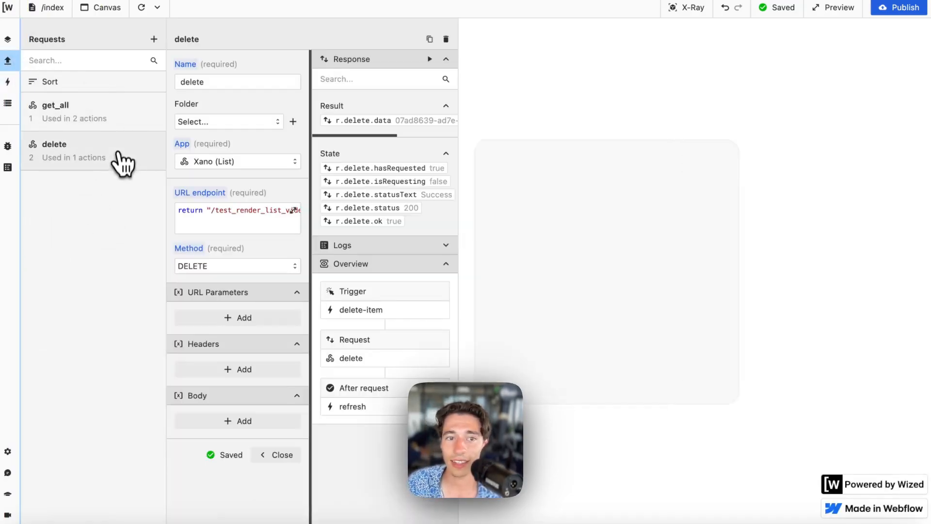
click(256, 221)
scroll(514, 164, right, 3)
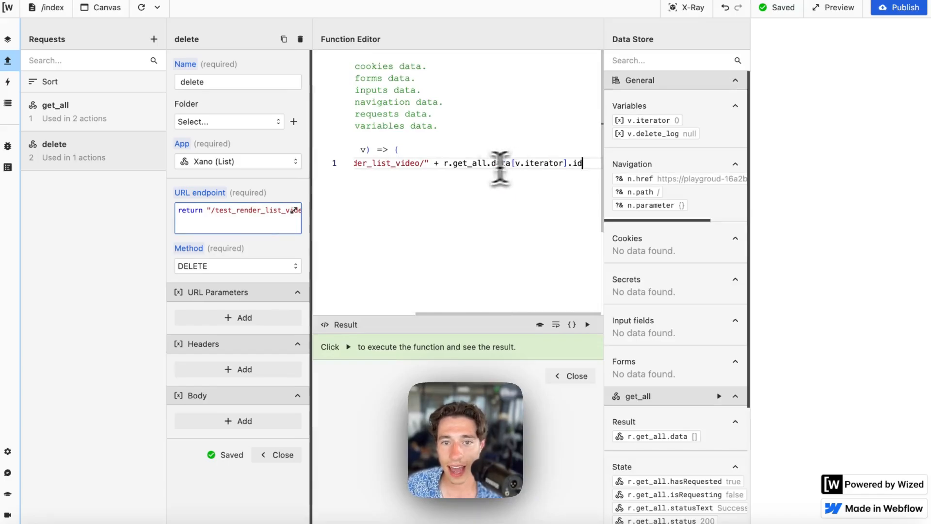
drag(445, 171, 660, 166)
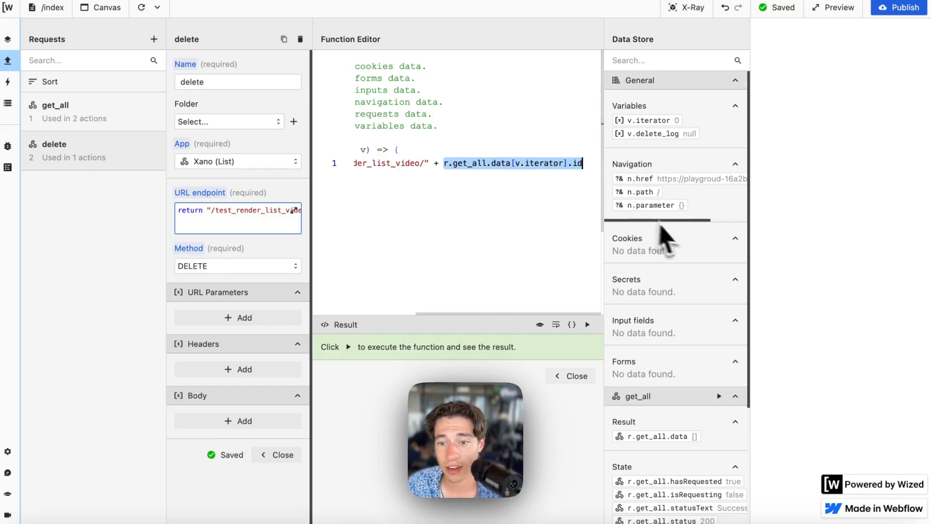
Examine the get_all data in the data store and the v.iterator part of the endpoint, and close the function editor and the delete request.
scroll(708, 281, down, 4)
scroll(734, 349, down, 2)
scroll(697, 292, up, 6)
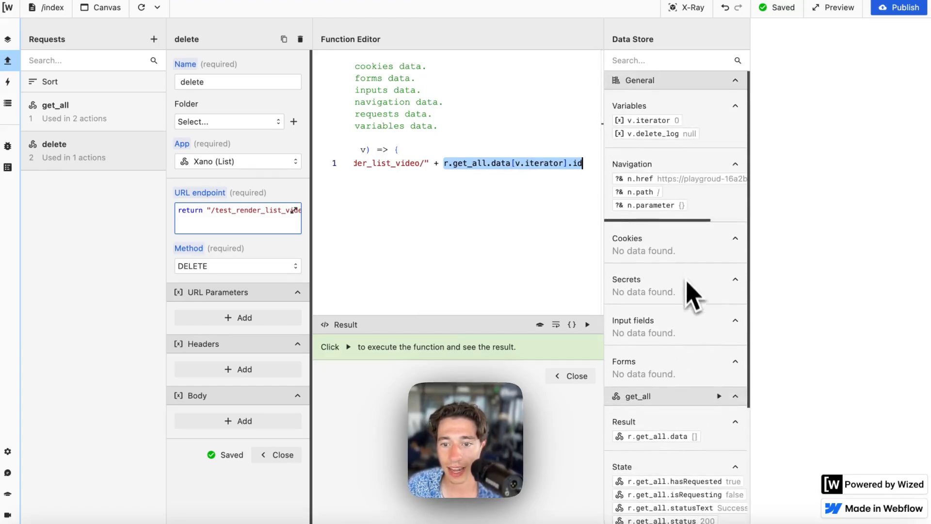
scroll(693, 303, down, 4)
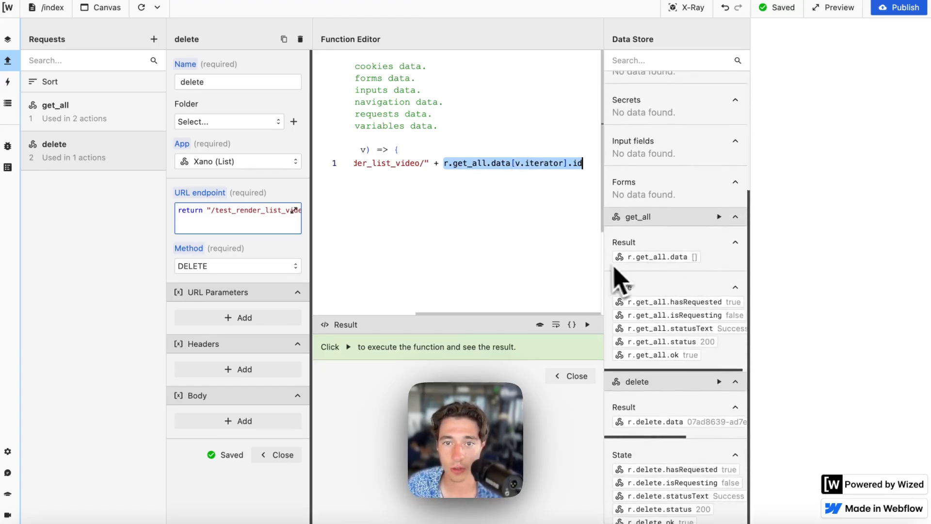
drag(515, 164, 581, 165)
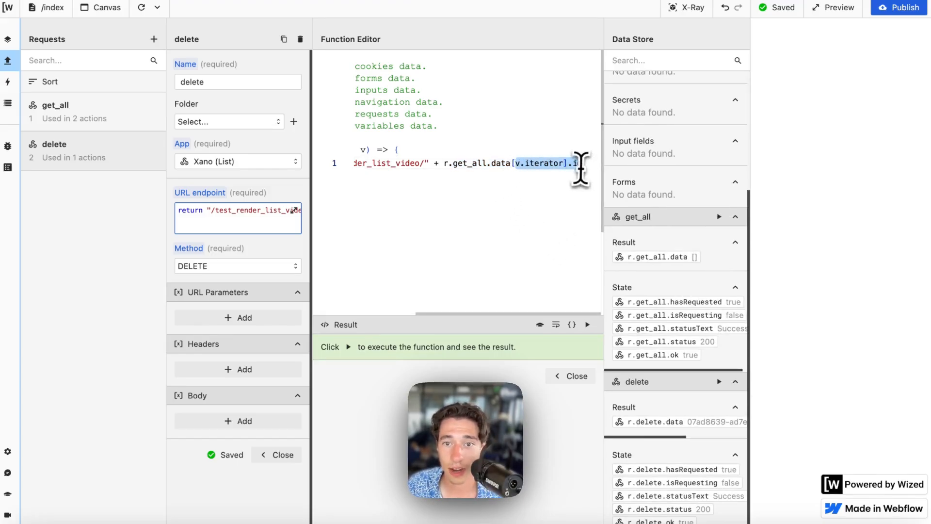
click(570, 377)
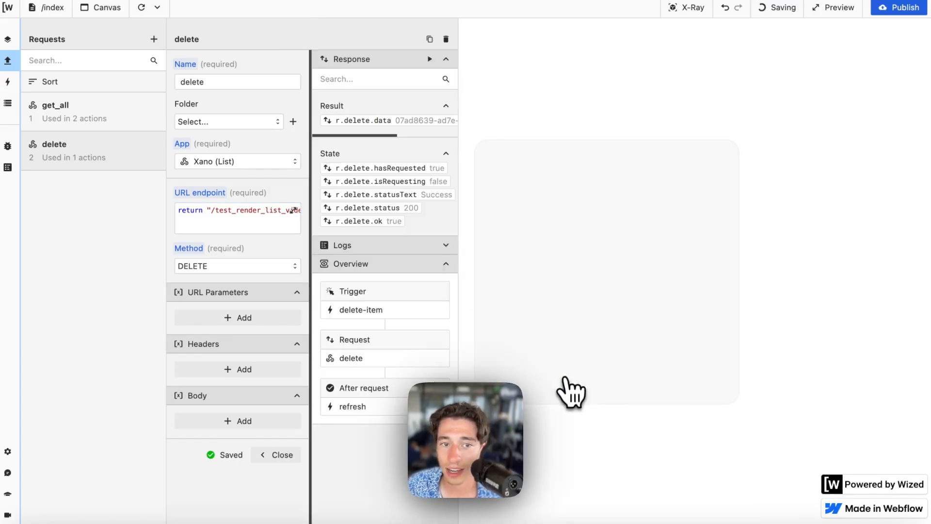
click(277, 456)
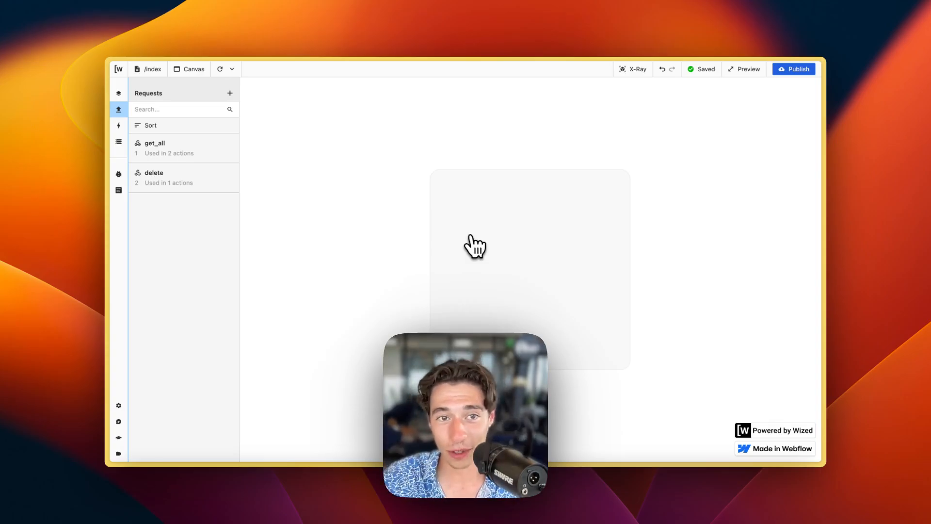
Switch to Xano, refresh the test-render-list-video table to check its records, and return to Wized.
click(148, 239)
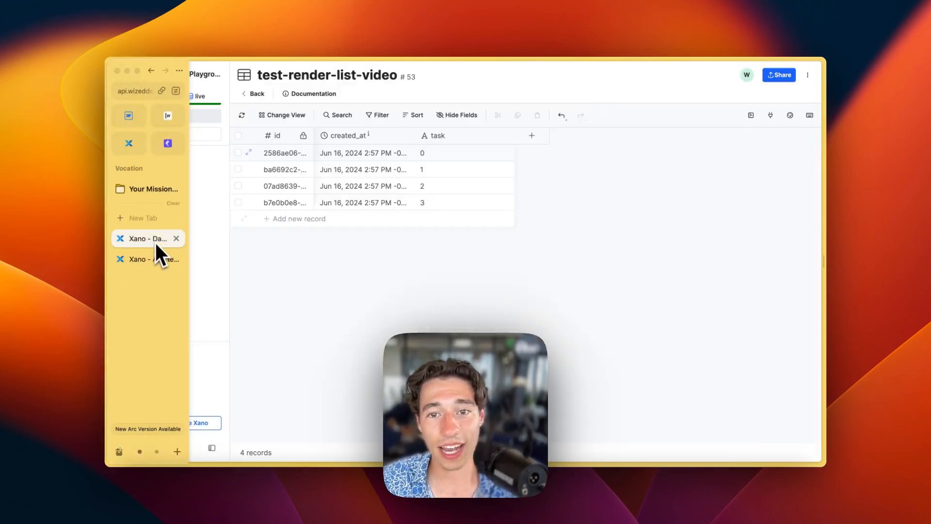
click(242, 115)
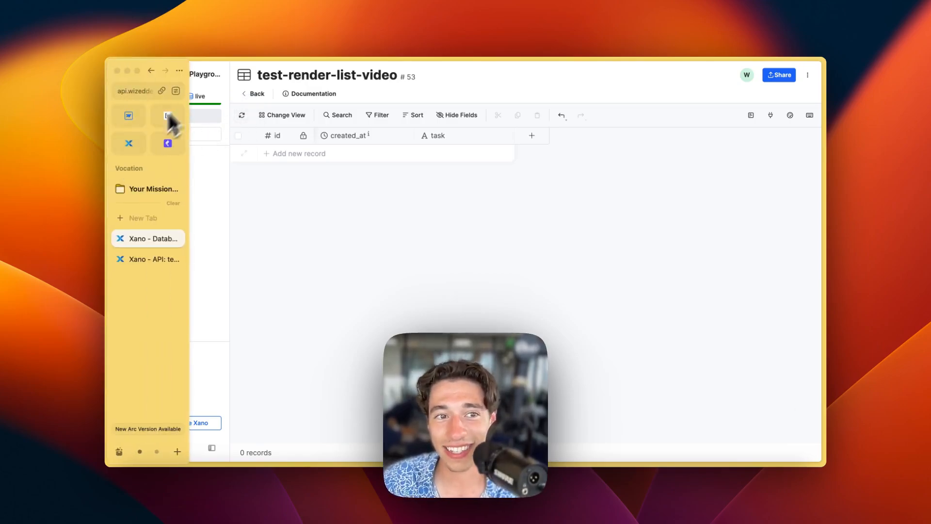
click(168, 115)
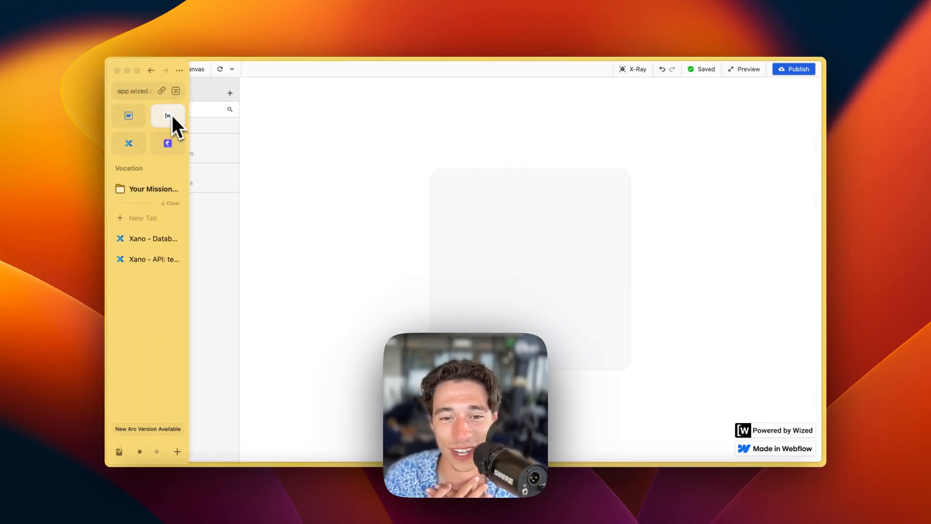